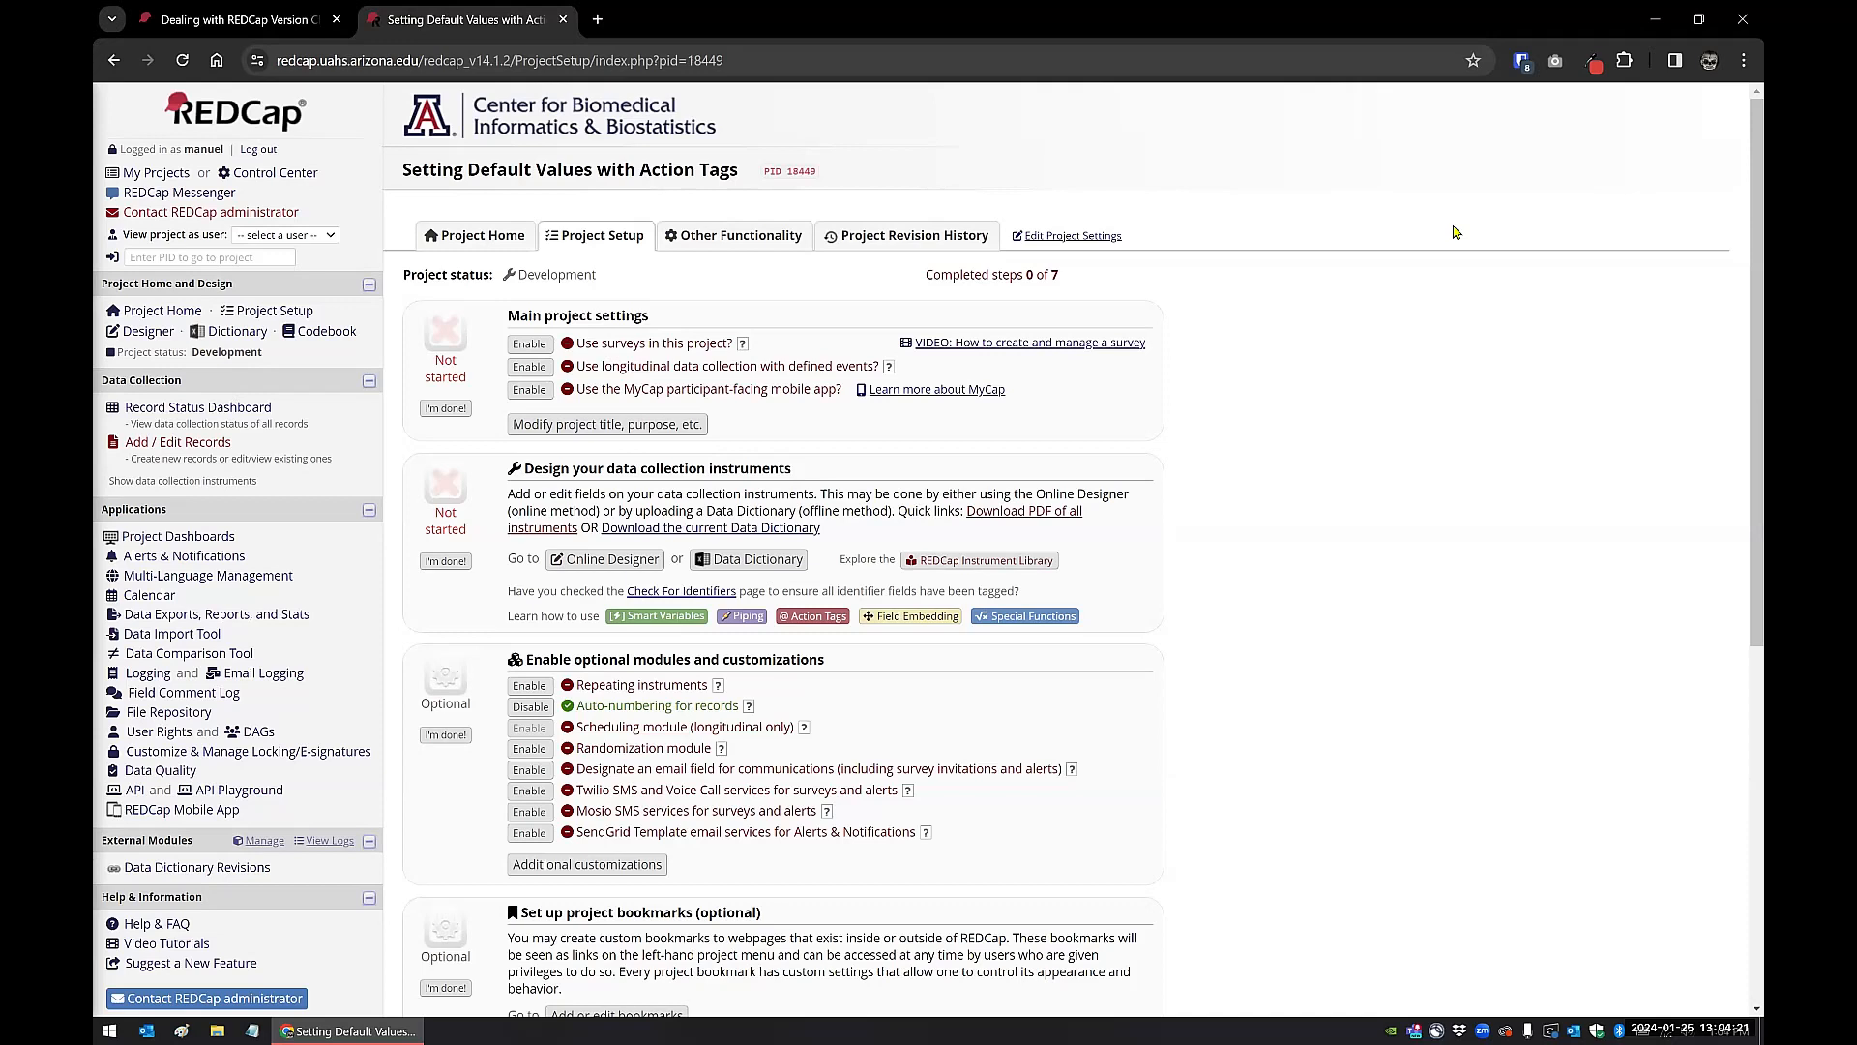
# Step: Switch to the "Dealing with REDCap Version Changes in URL" project and highlight the base address and version segment of its URL
pyautogui.hotkey('ctrl', 'shift', 'Tab')
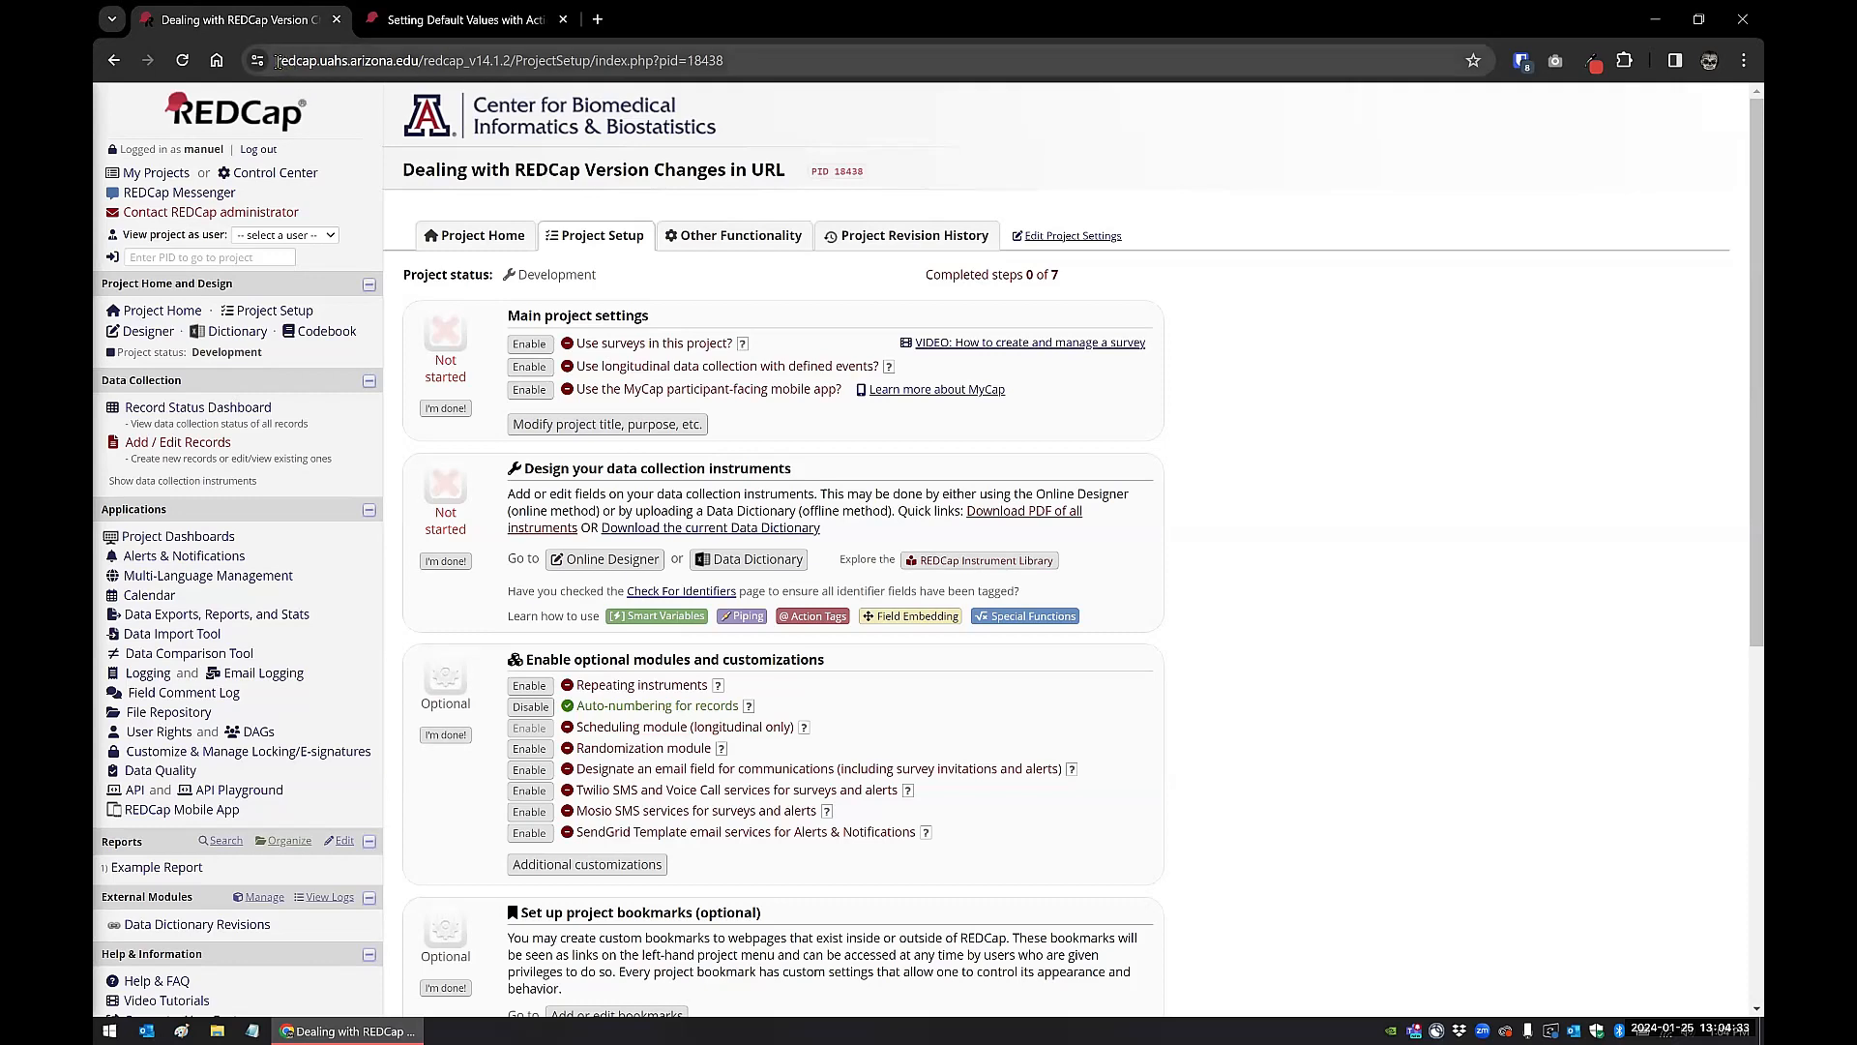
pyautogui.moveTo(277, 61); pyautogui.dragTo(421, 64)
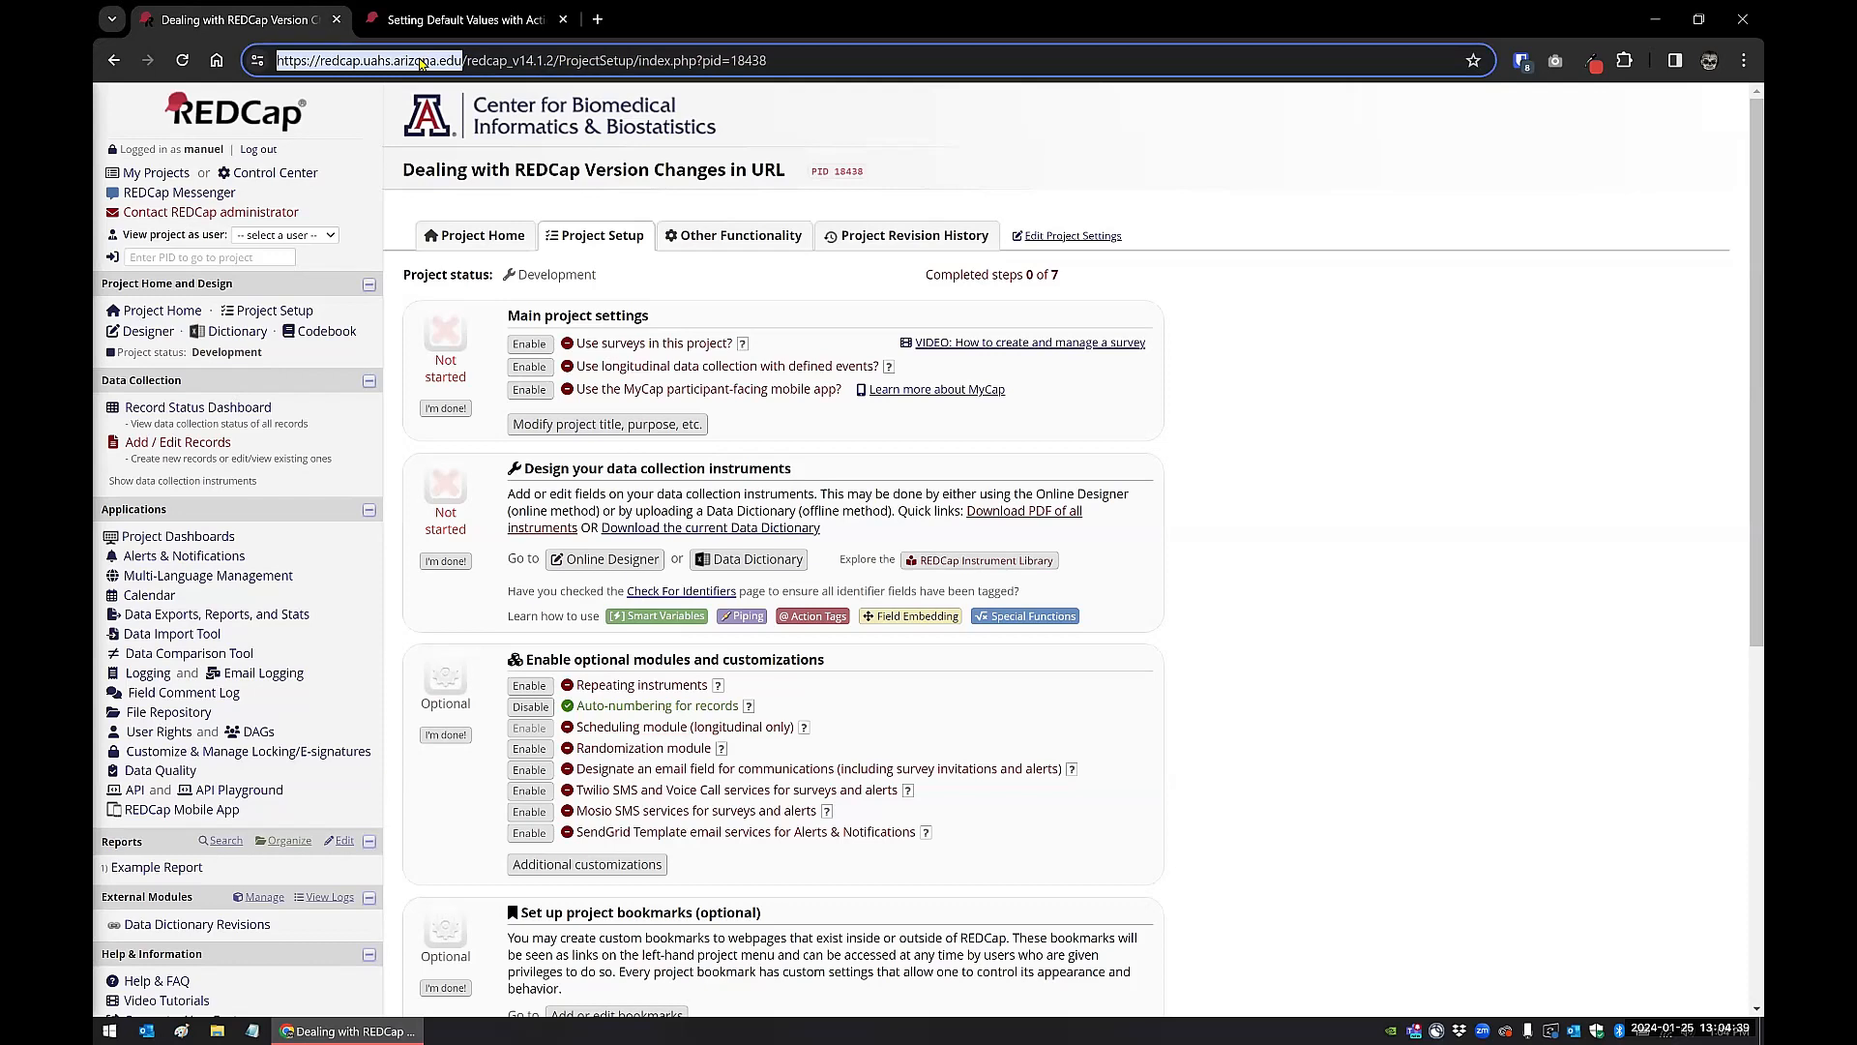
pyautogui.click(467, 61)
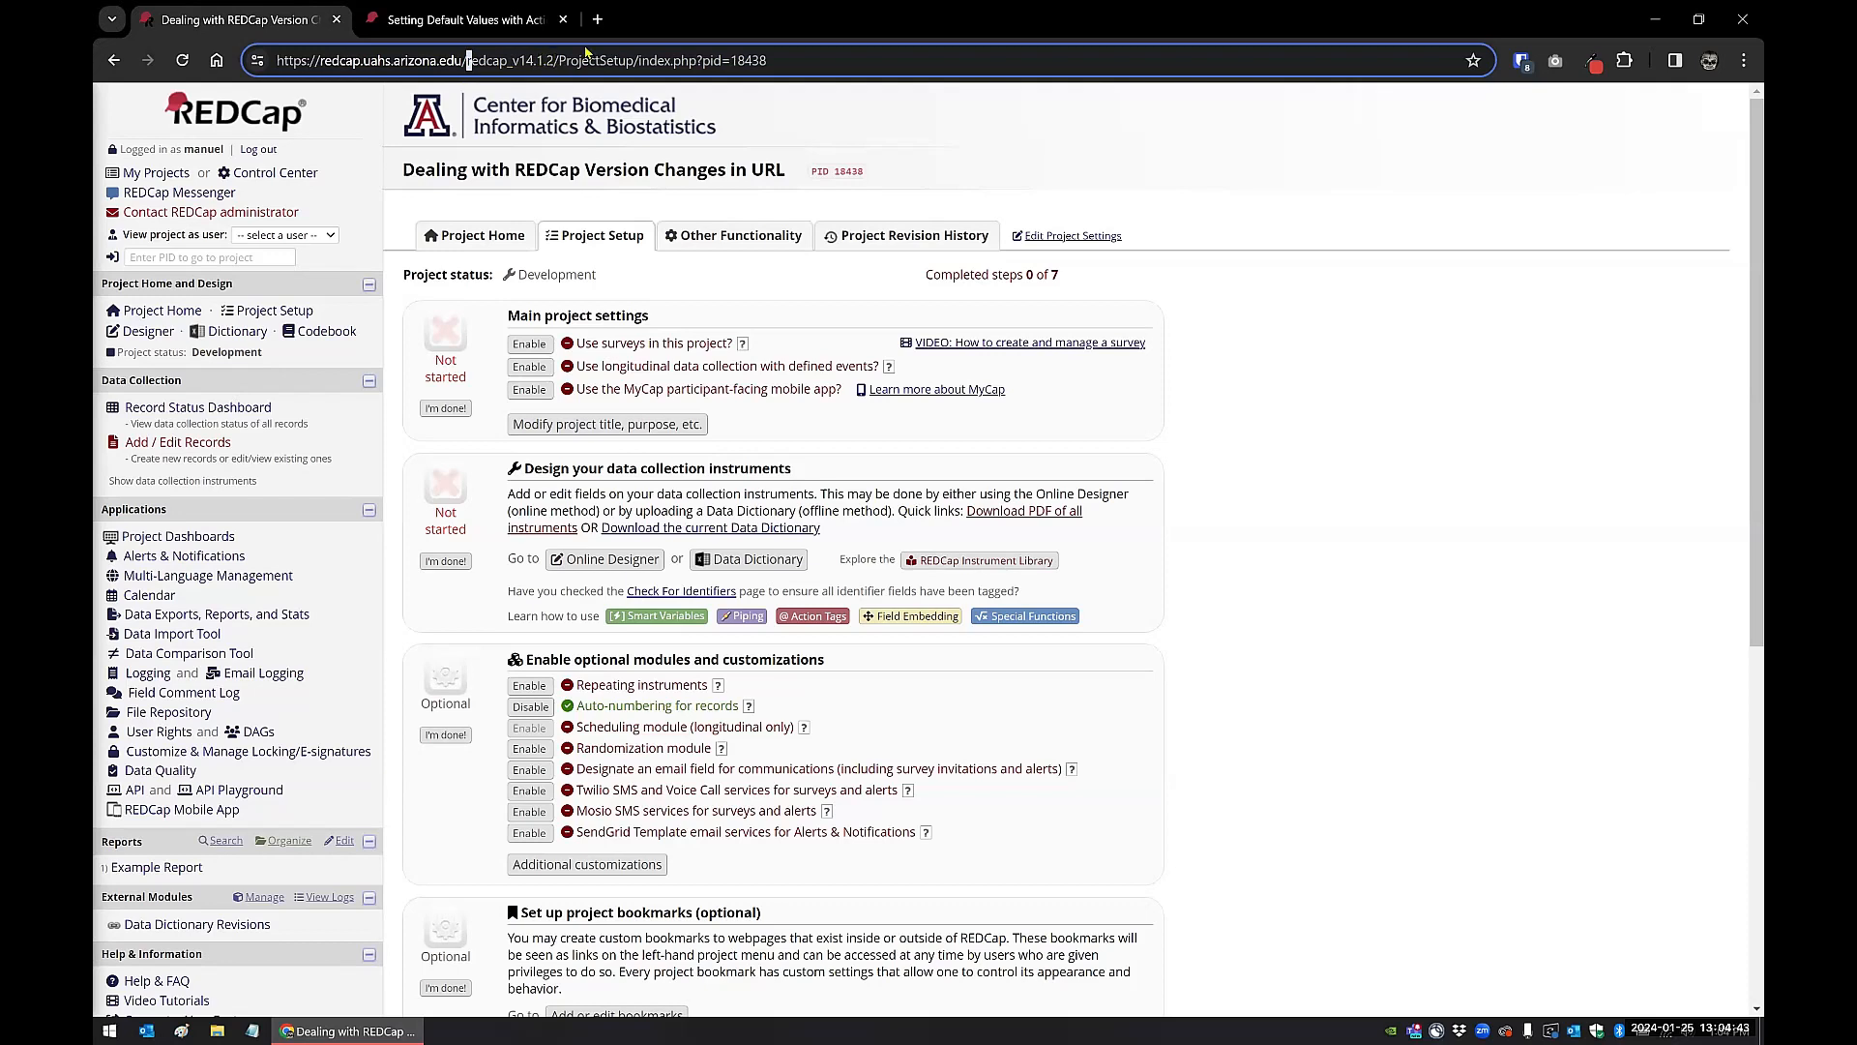
pyautogui.hotkey('shift', 'Right')
pyautogui.hotkey('shift', 'Right')
pyautogui.hotkey('shift', 'Right')
pyautogui.hotkey('shift', 'Right')
pyautogui.hotkey('shift', 'Right')
pyautogui.hotkey('shift', 'Right')
pyautogui.hotkey('shift', 'Right')
pyautogui.hotkey('shift', 'Right')
pyautogui.hotkey('shift', 'Right')
pyautogui.hotkey('shift', 'Right')
pyautogui.hotkey('shift', 'Right')
pyautogui.hotkey('shift', 'Right')
pyautogui.hotkey('shift', 'Right')
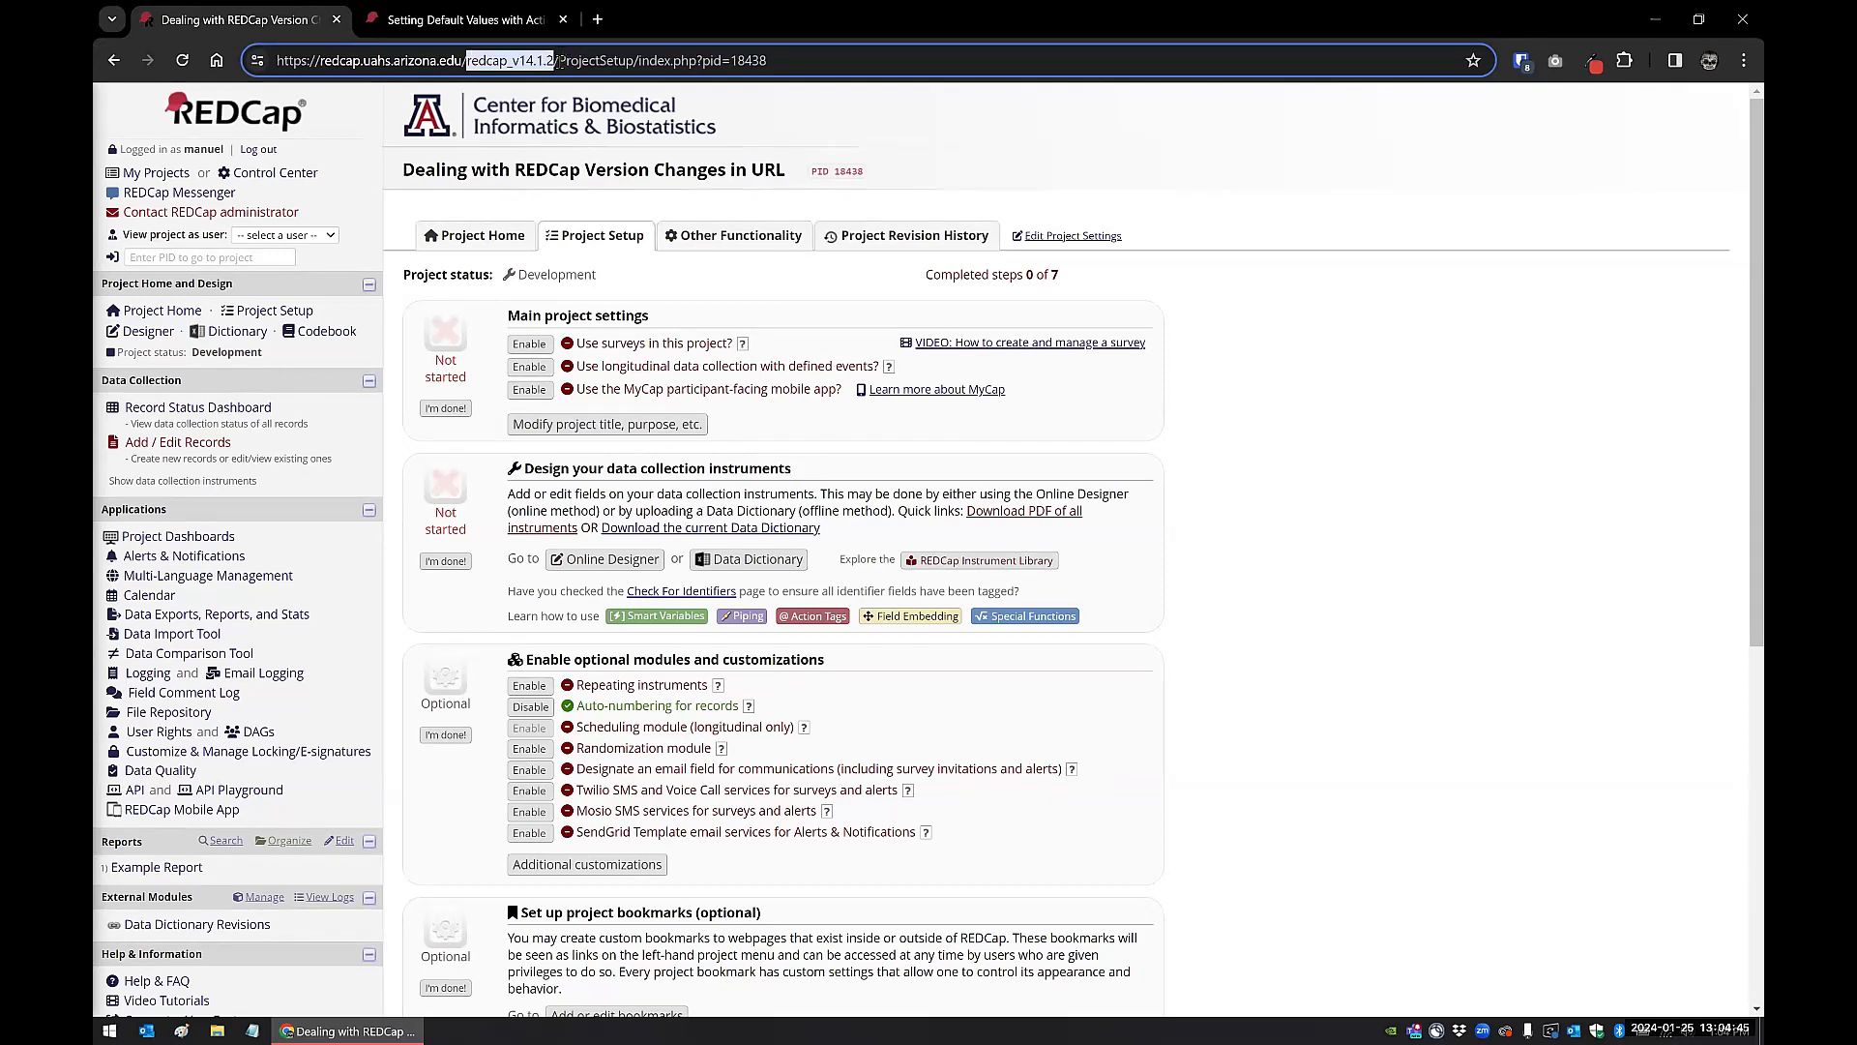
pyautogui.click(1352, 413)
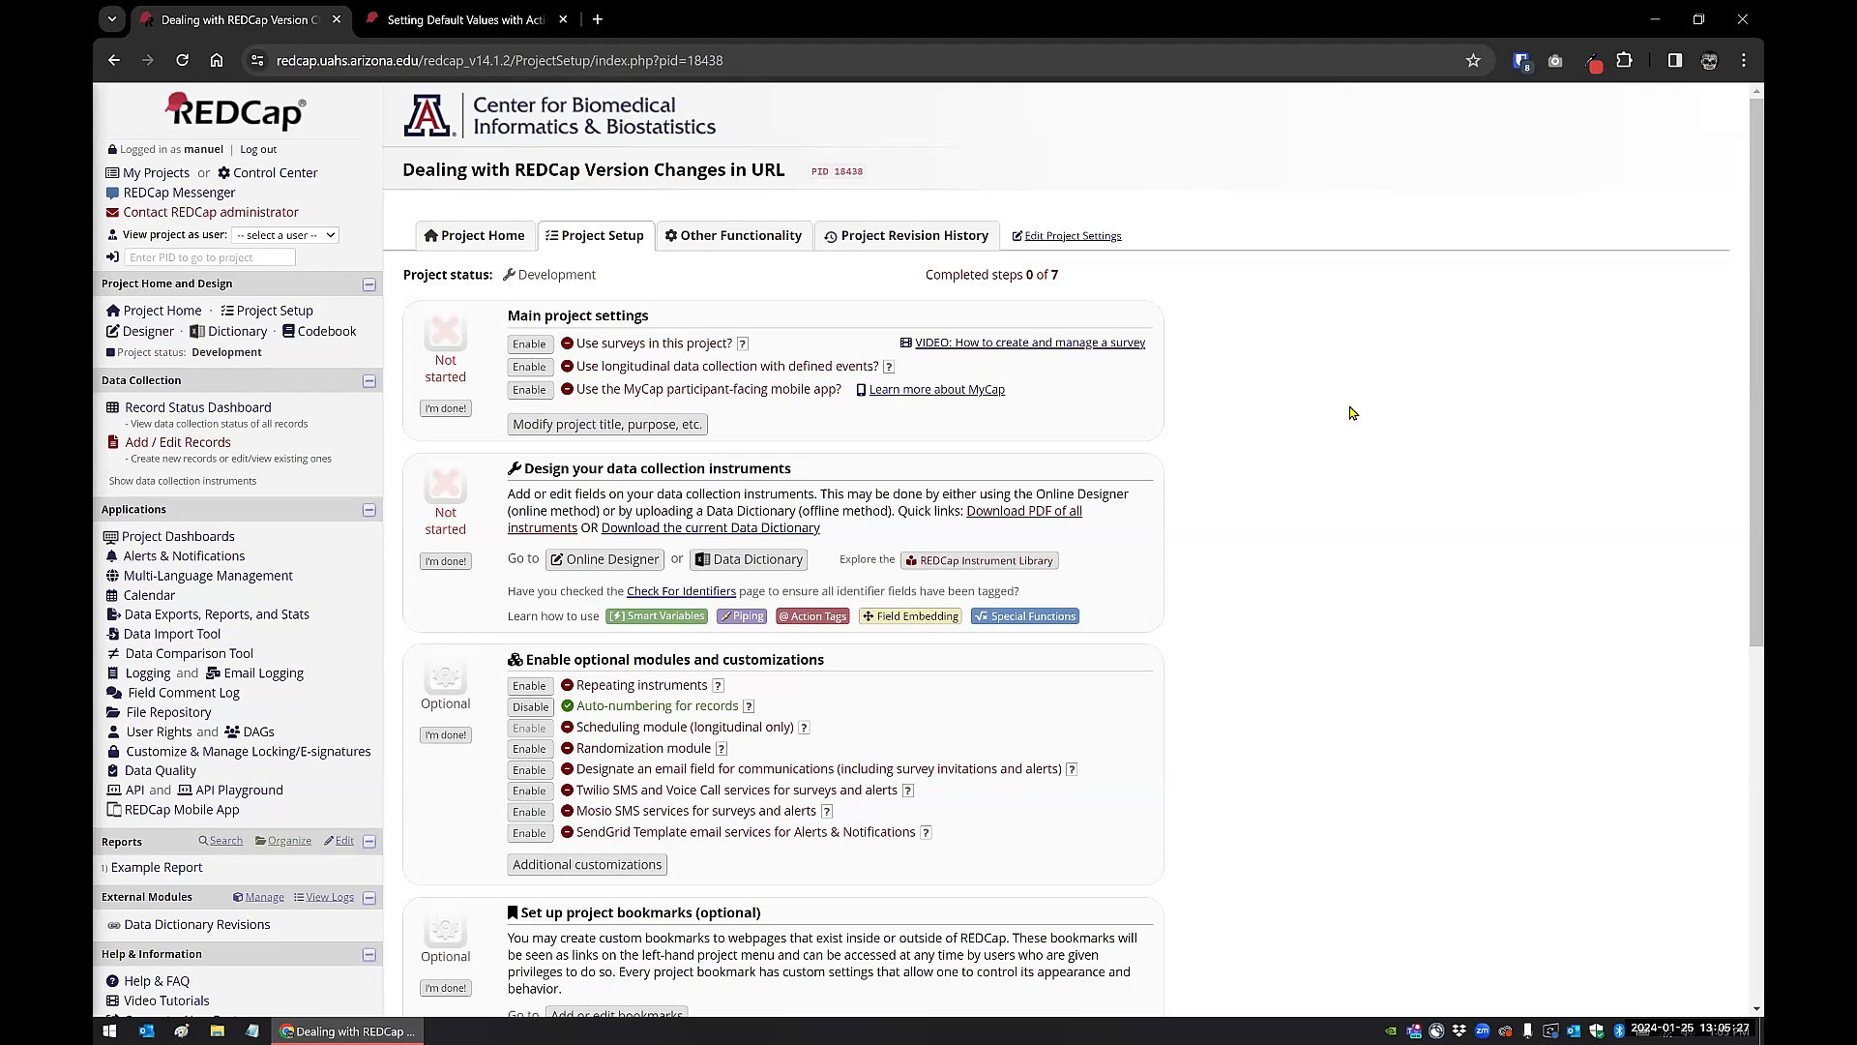
# Step: Open the Example Report and examine its full URL, including the REDCap version segment
pyautogui.click(158, 871)
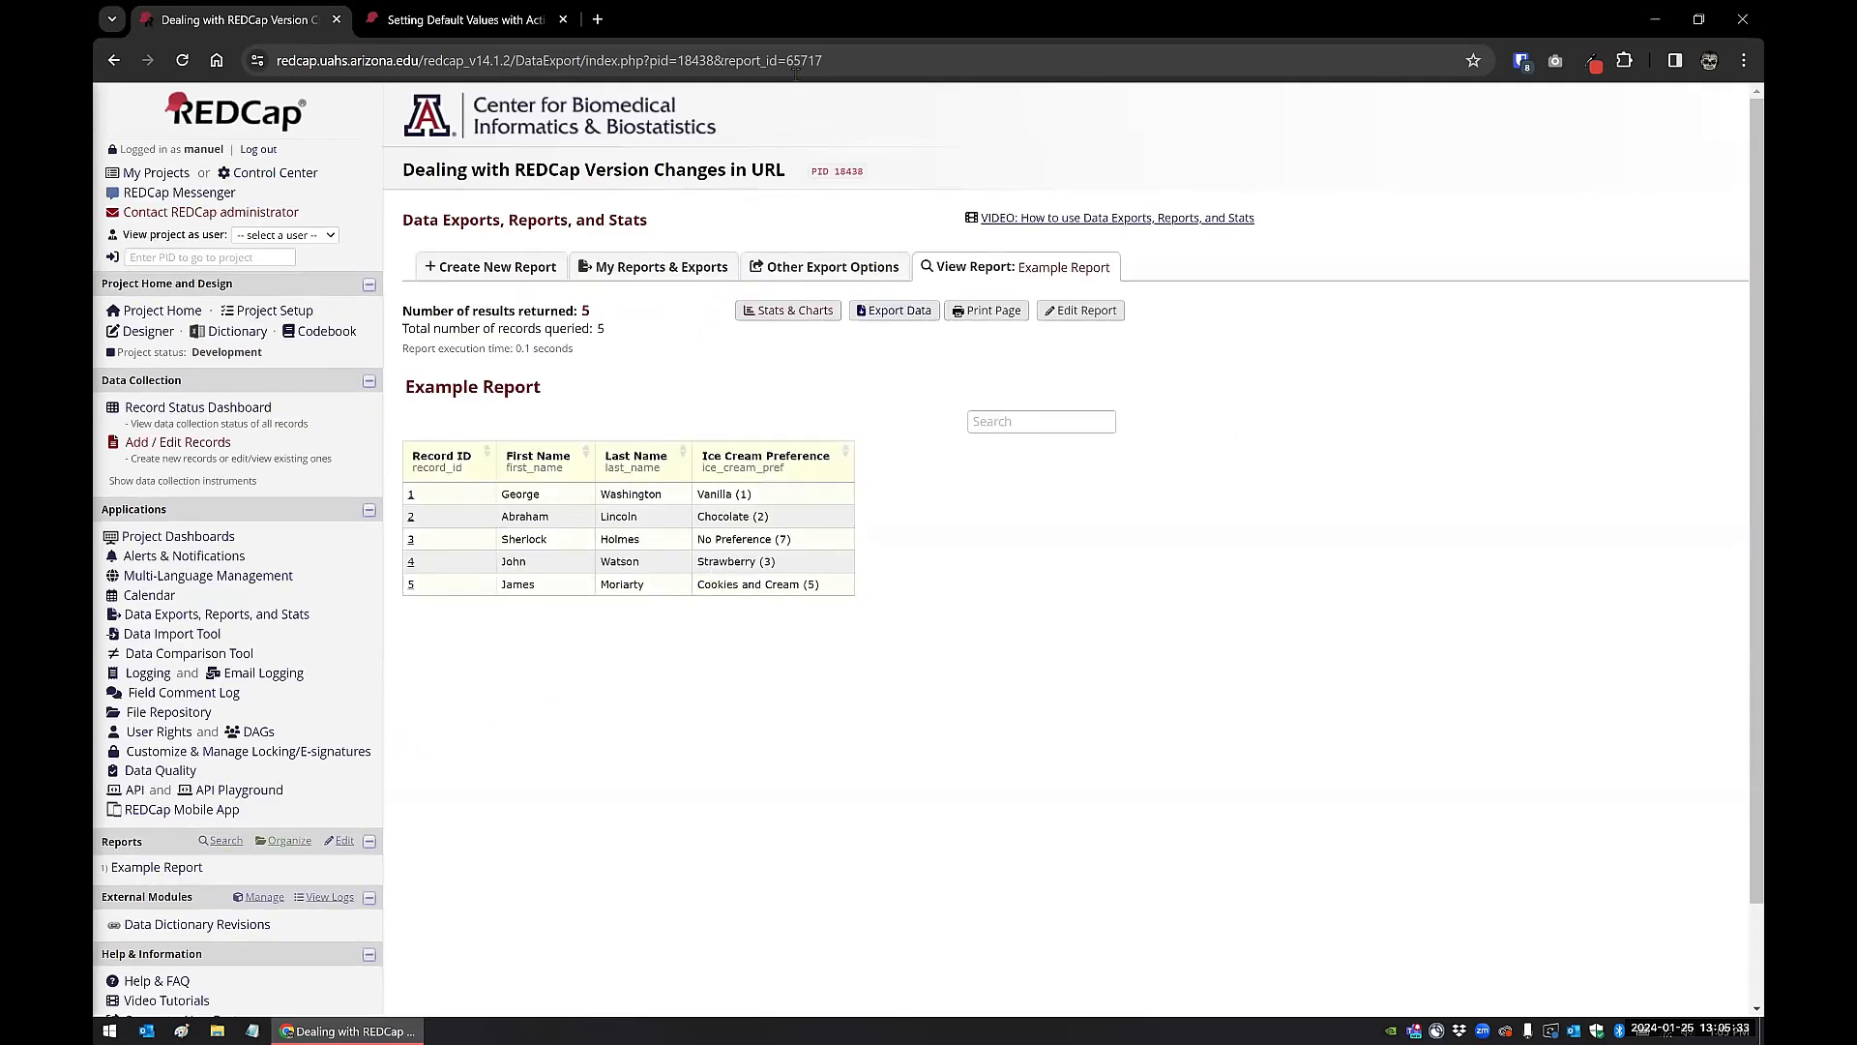
pyautogui.moveTo(787, 60); pyautogui.dragTo(262, 60)
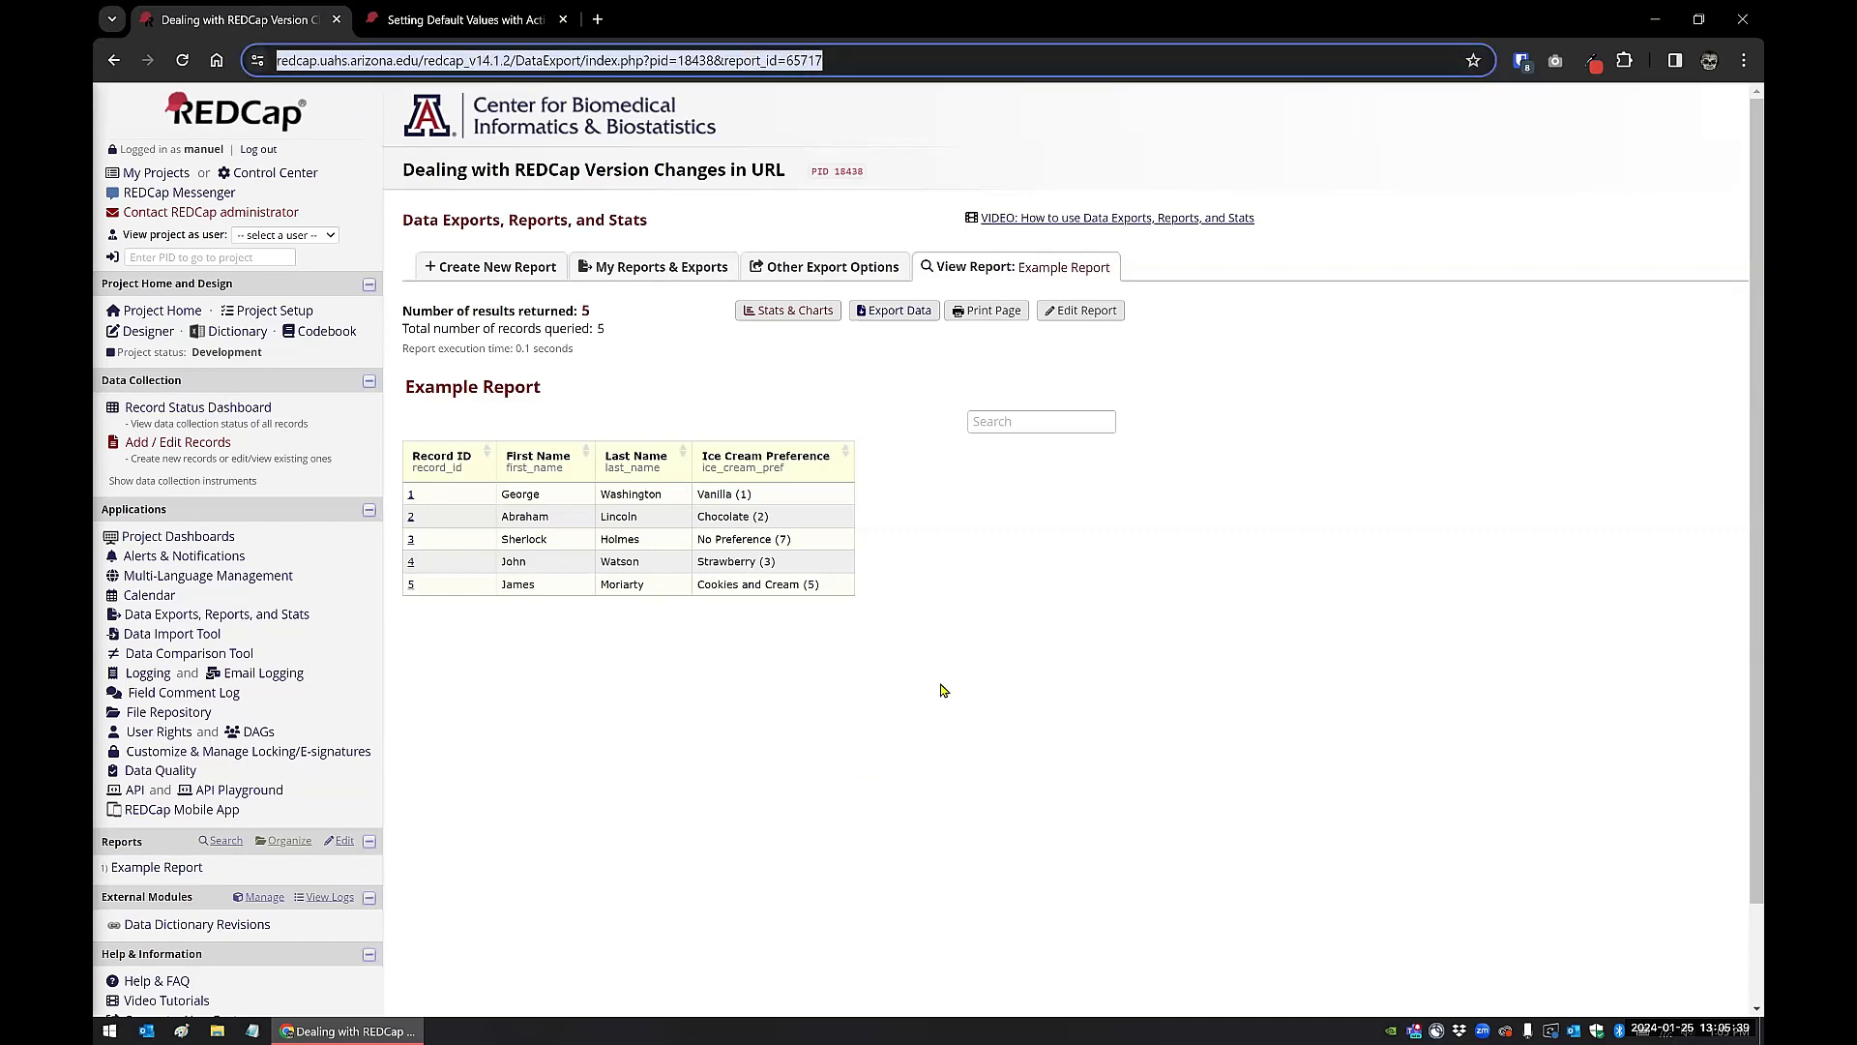
pyautogui.click(931, 635)
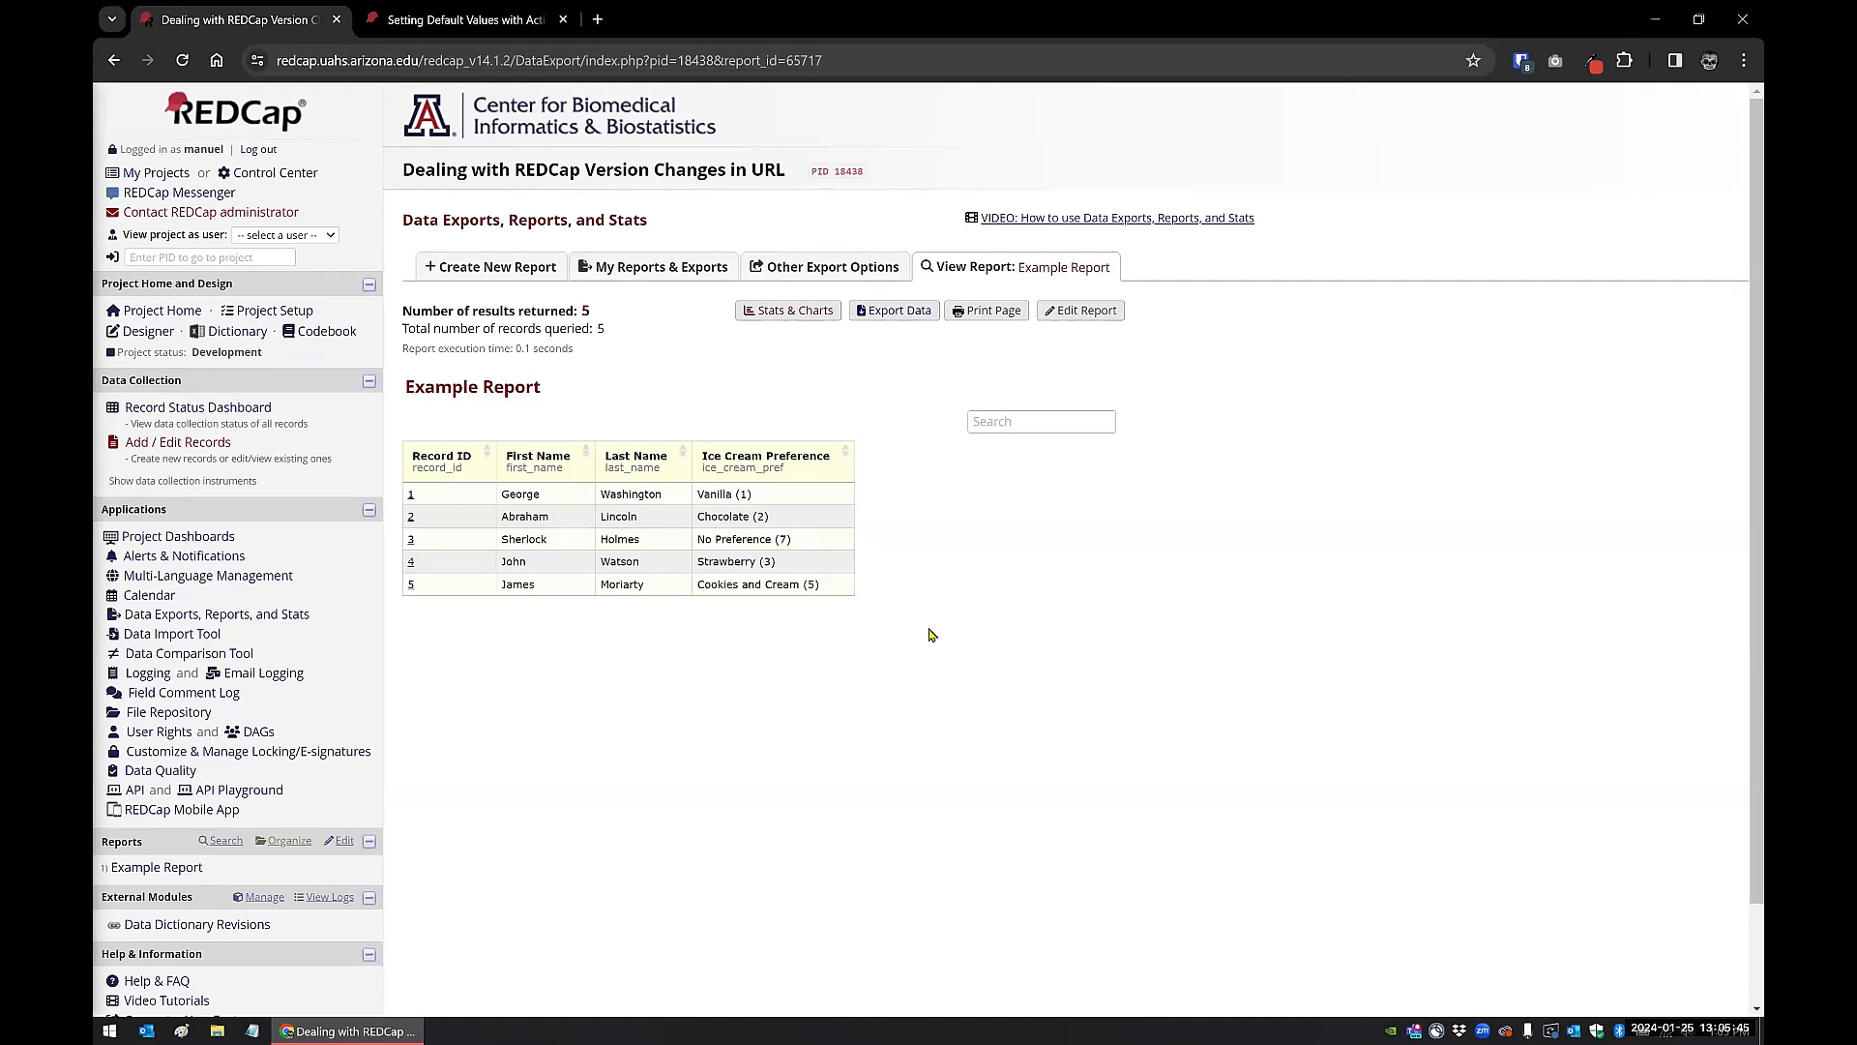
pyautogui.click(828, 60)
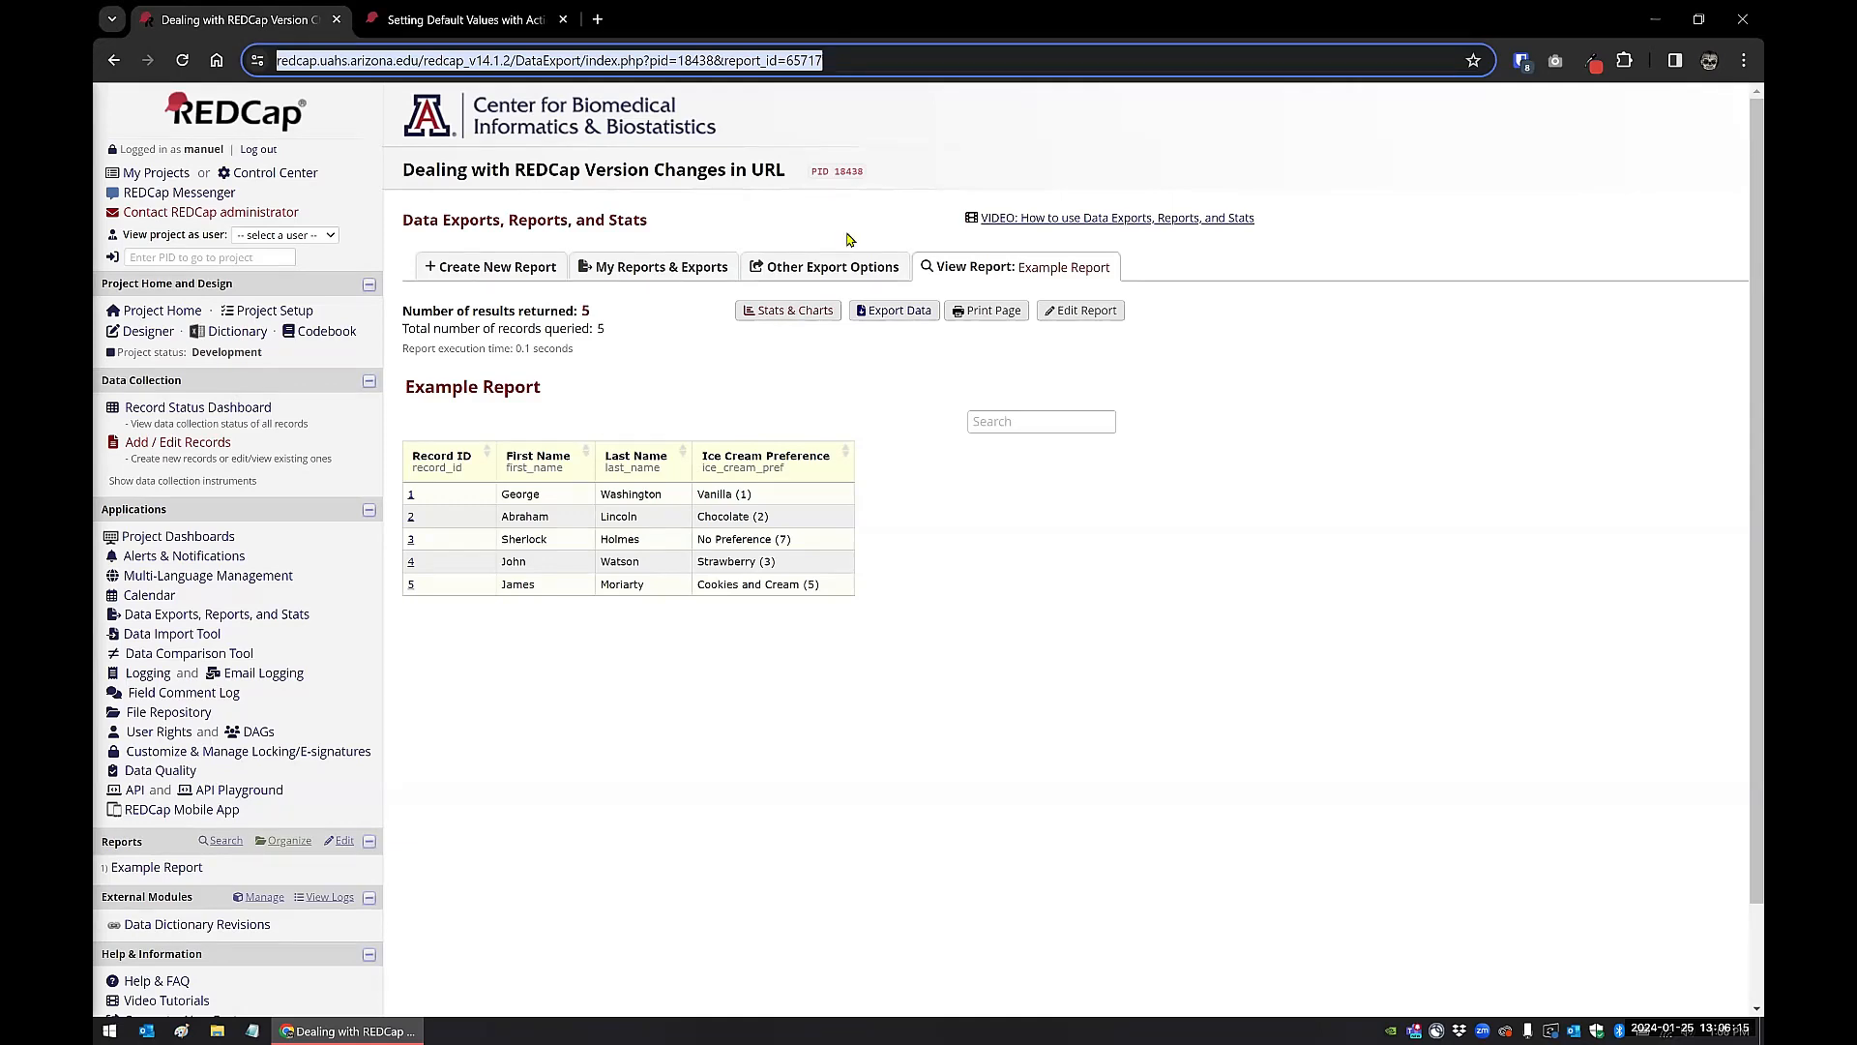
pyautogui.click(476, 60)
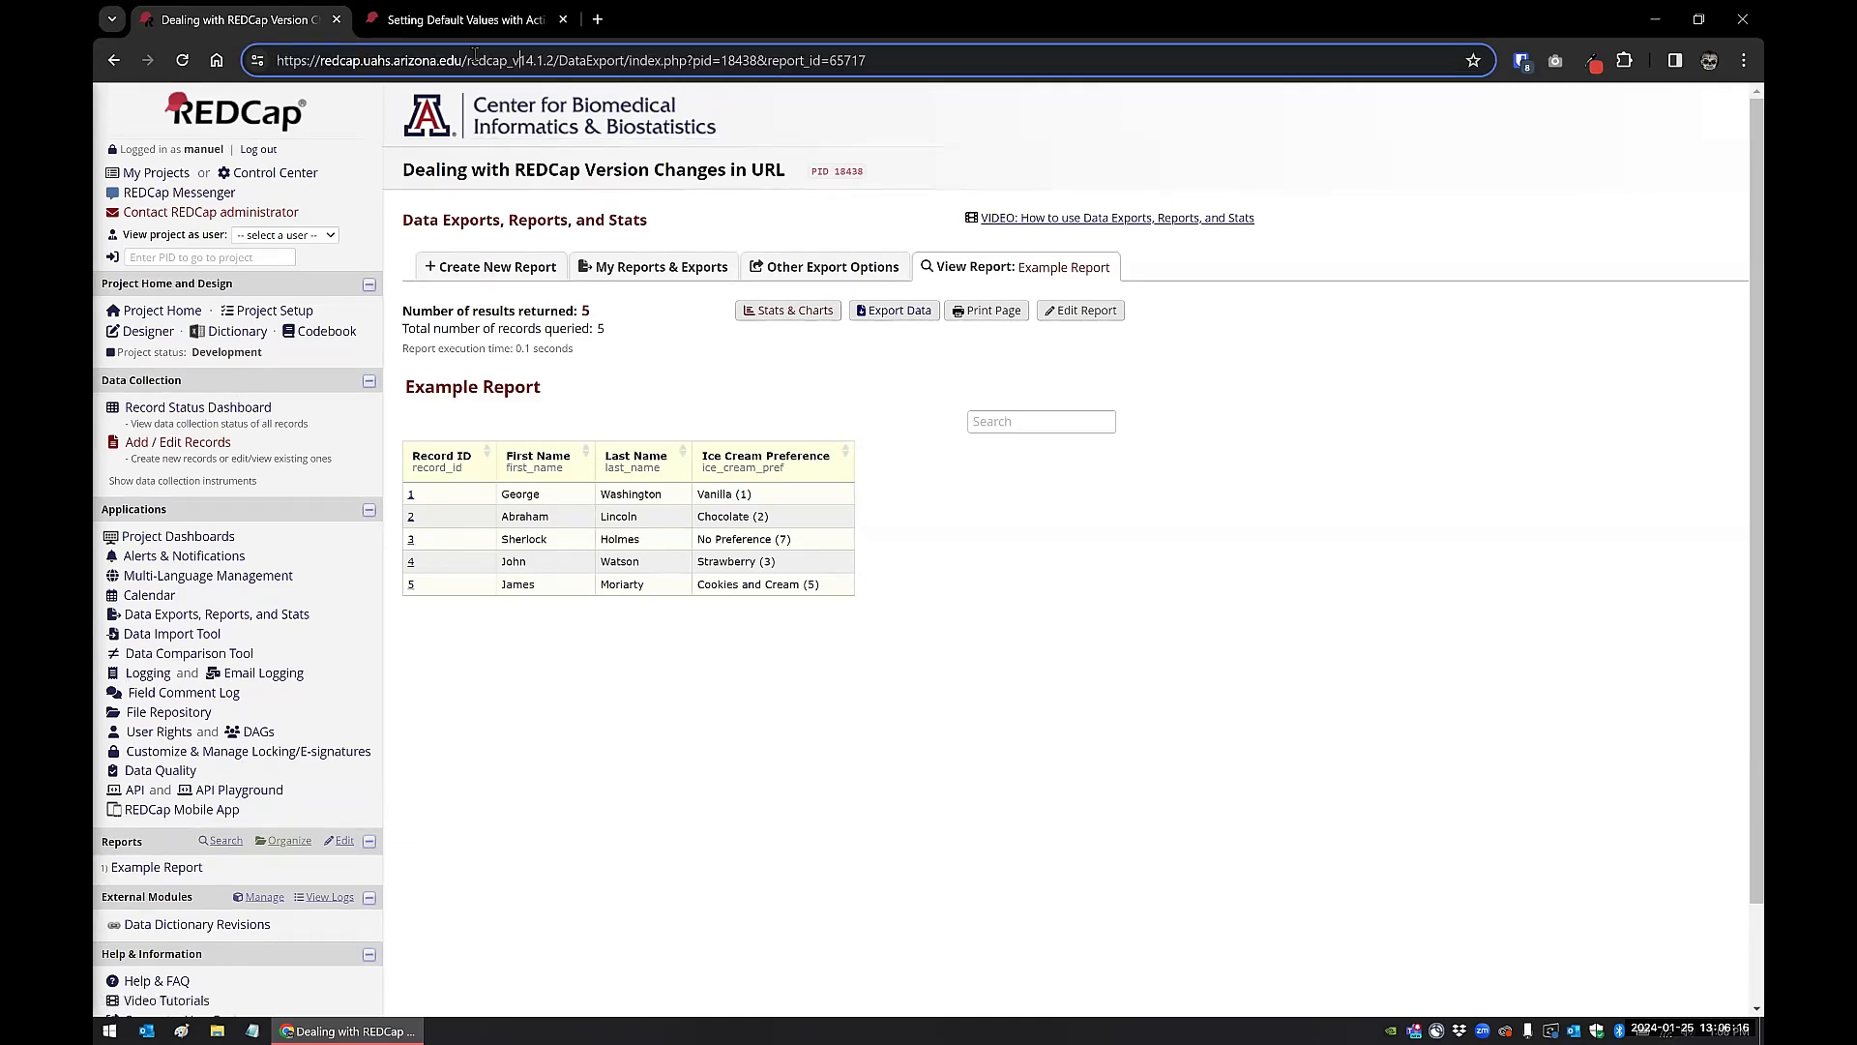
pyautogui.doubleClick(539, 60)
pyautogui.click(999, 485)
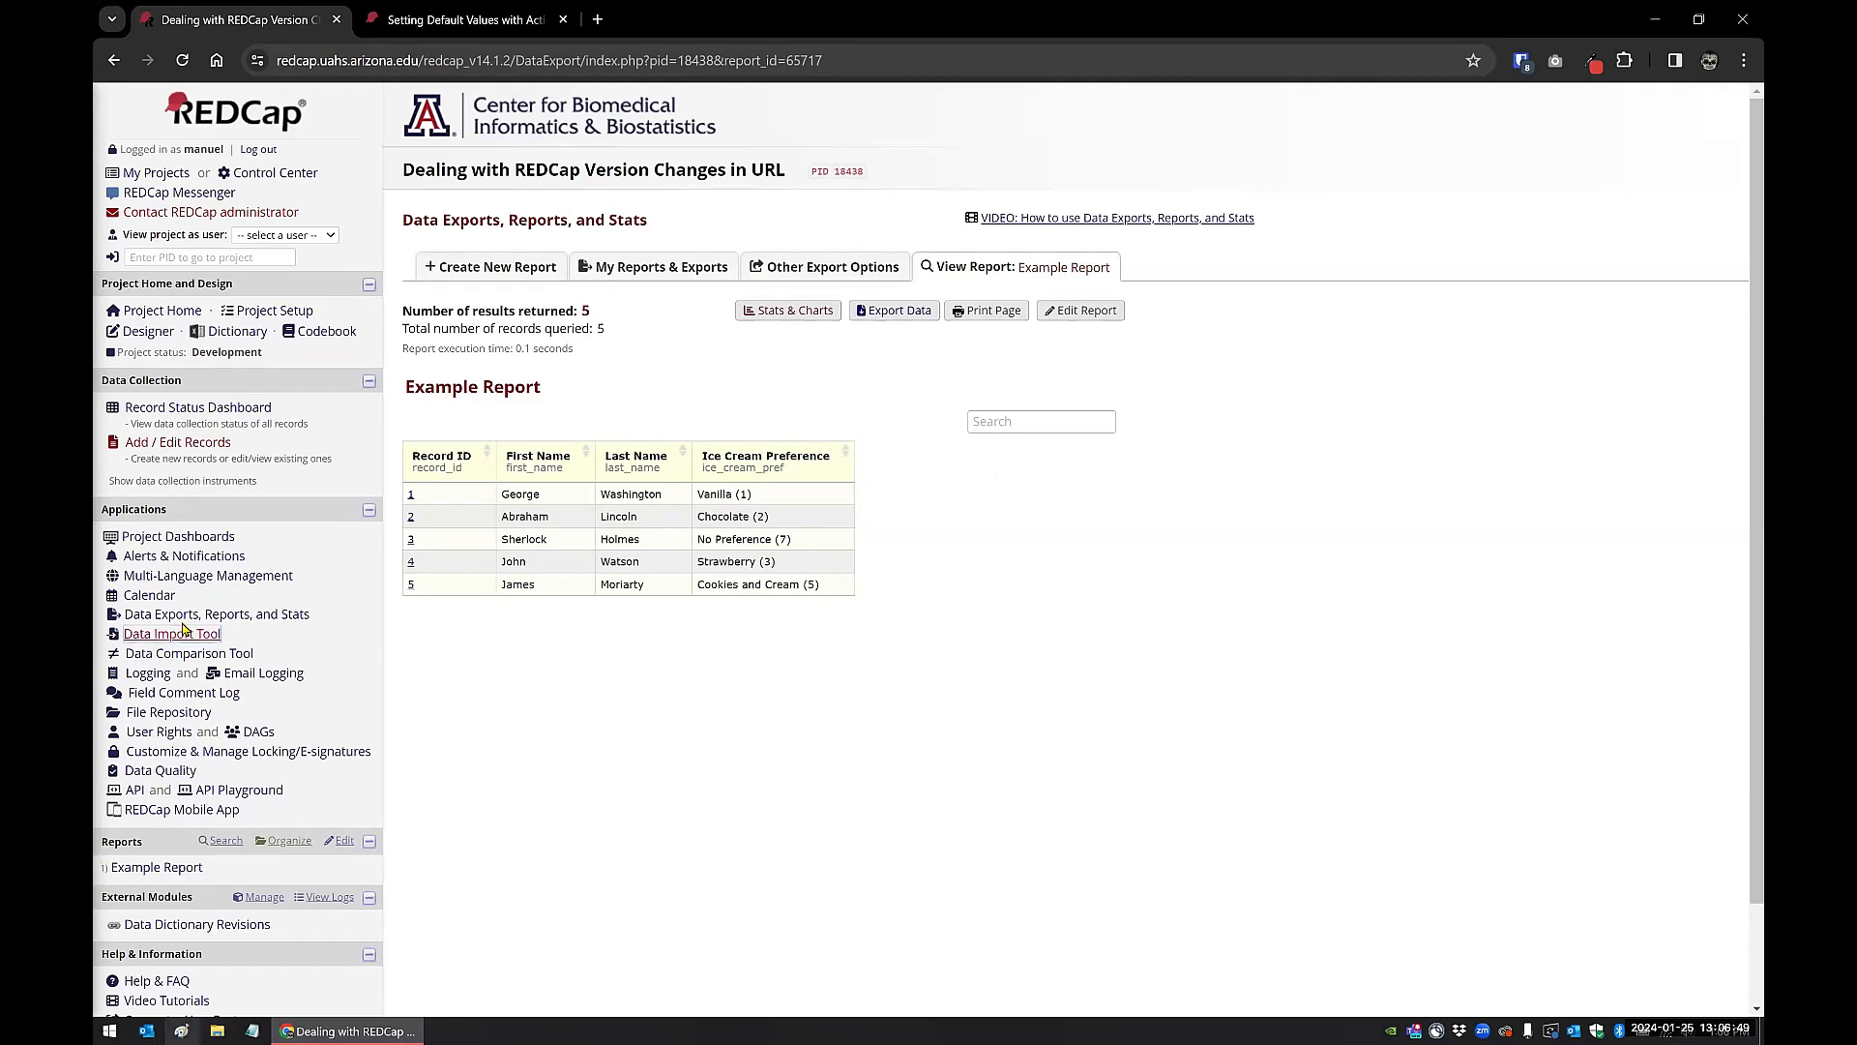
# Step: Open the Demo Form in the Online Designer and search the Smart Variables reference for "url"
pyautogui.click(190, 560)
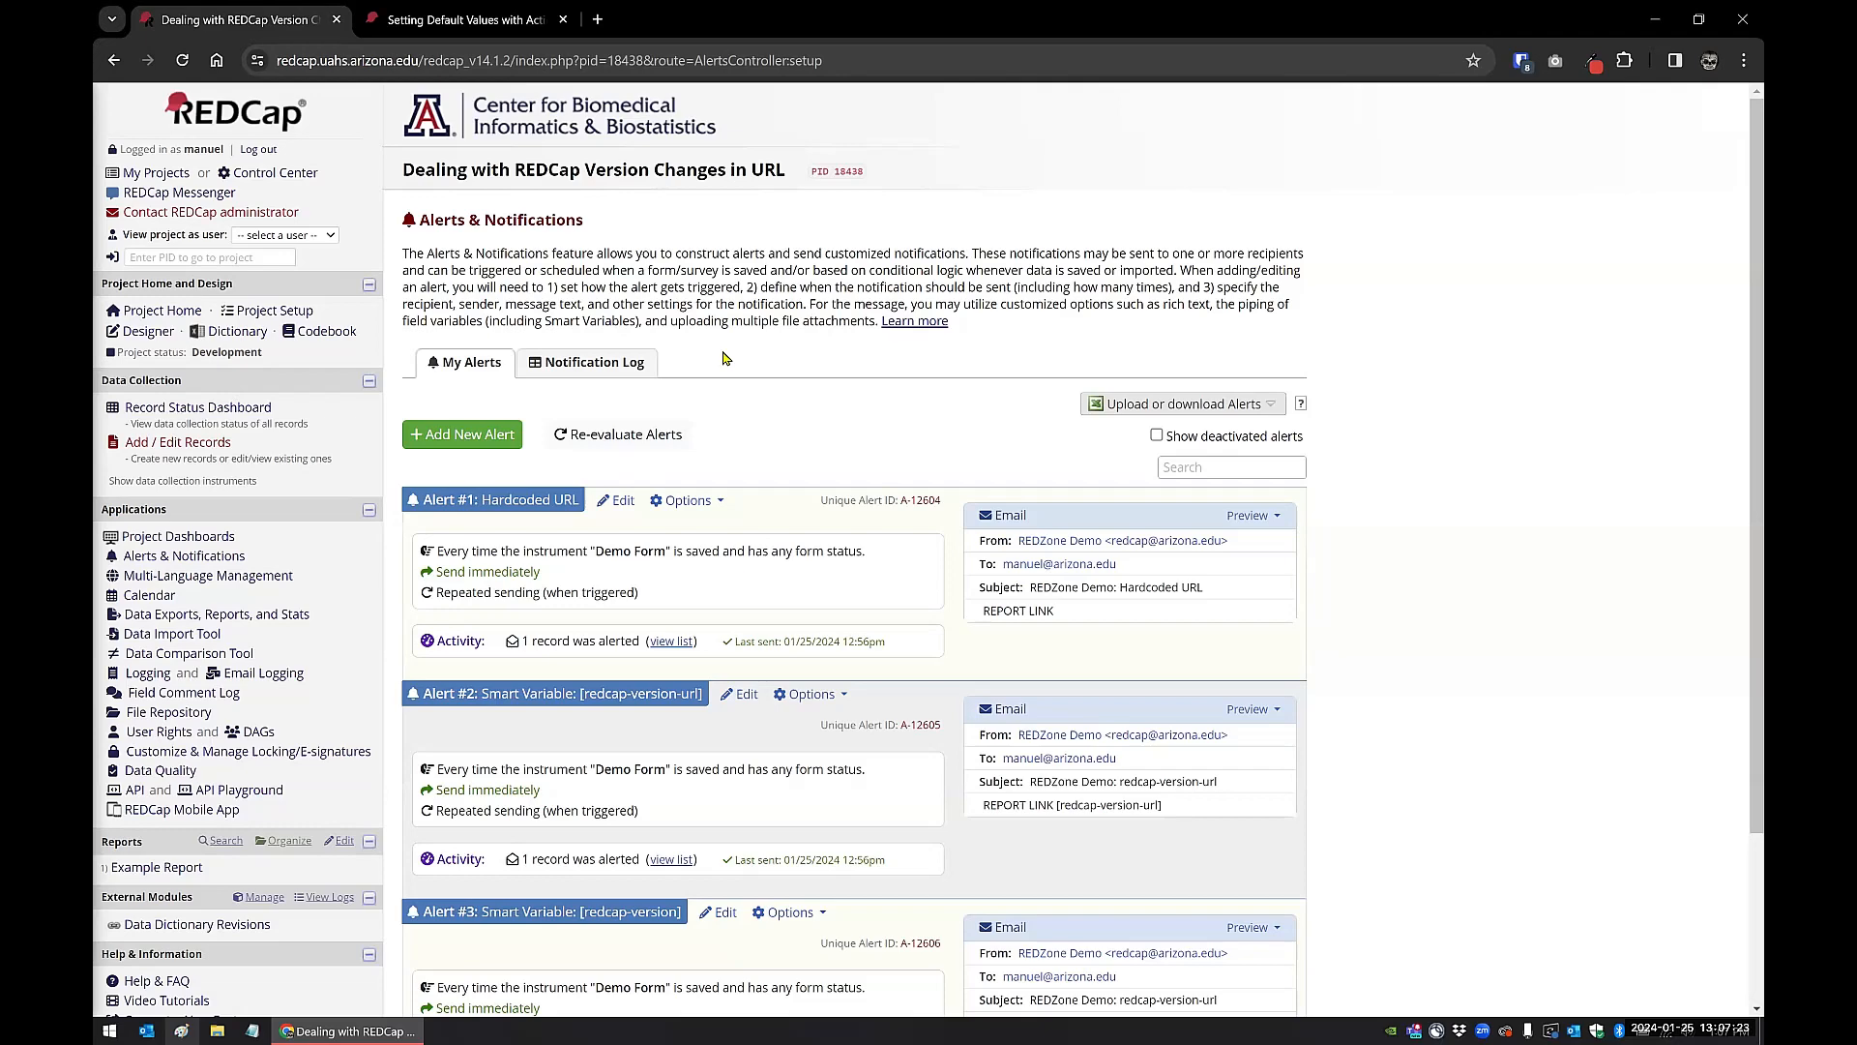
pyautogui.click(148, 331)
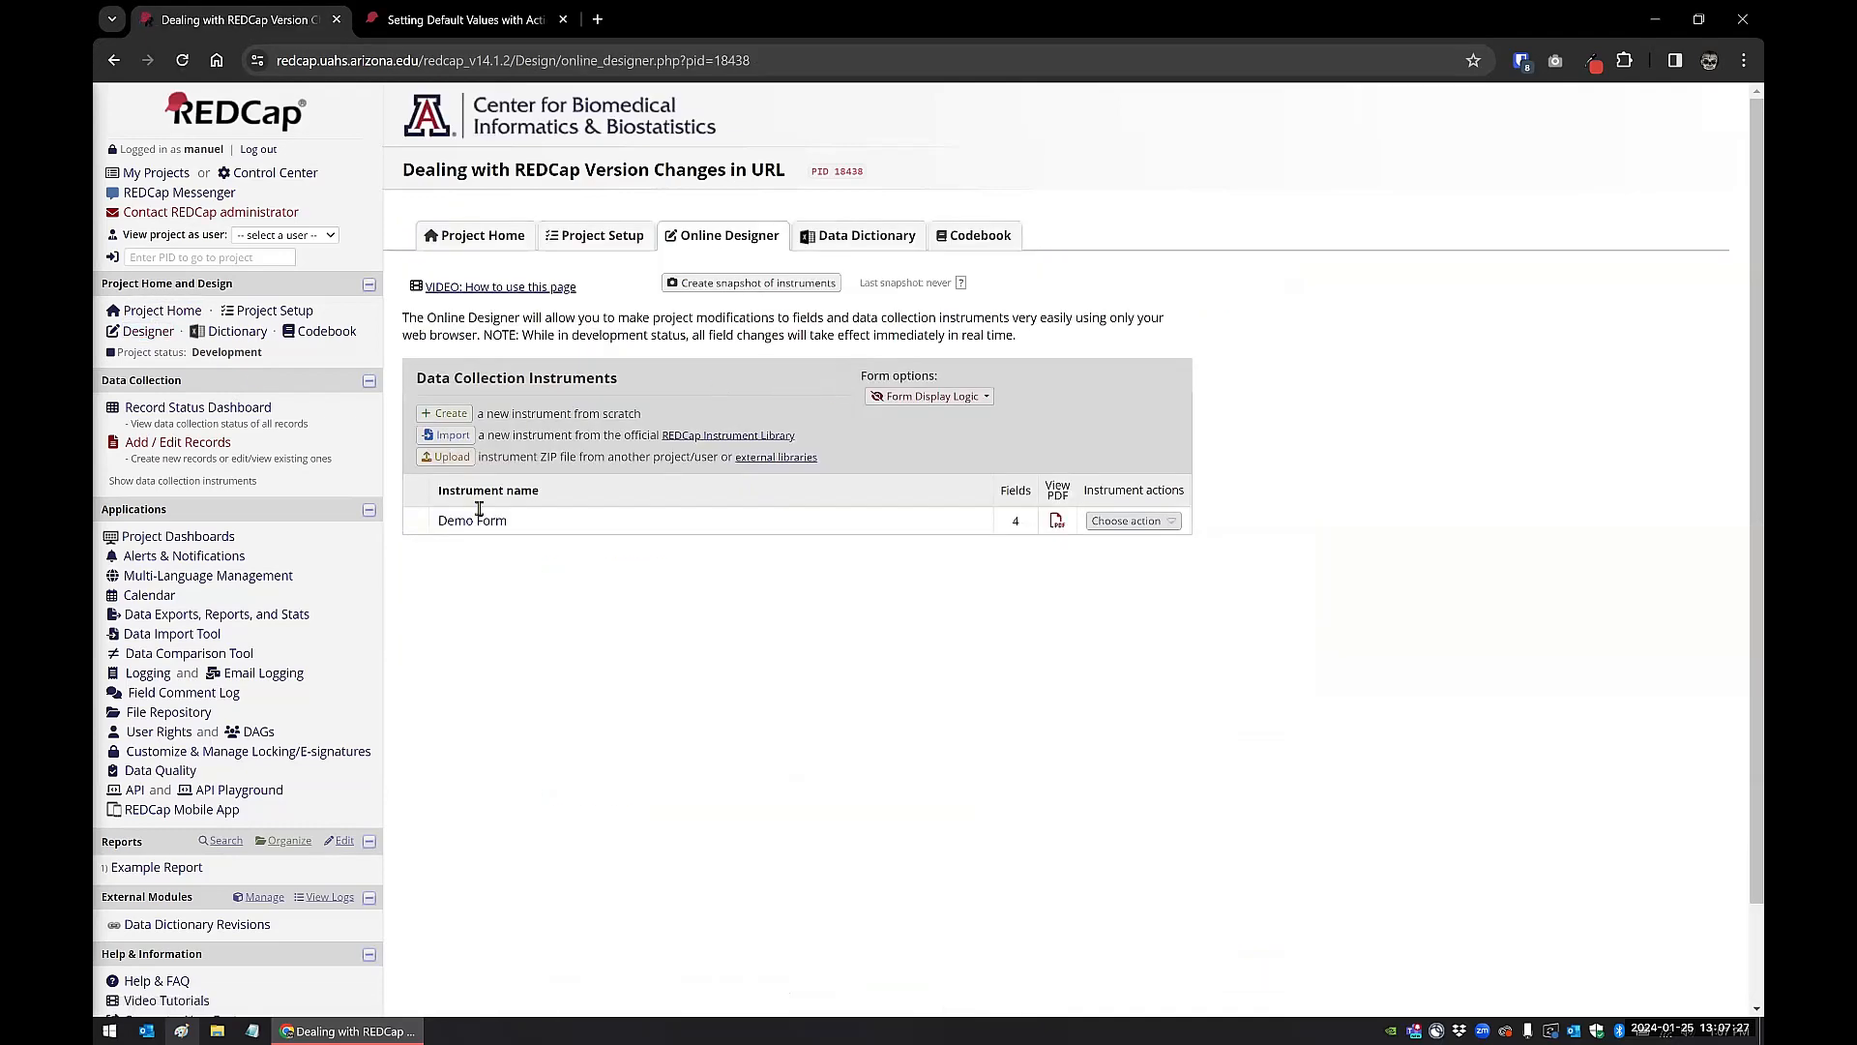
pyautogui.click(470, 525)
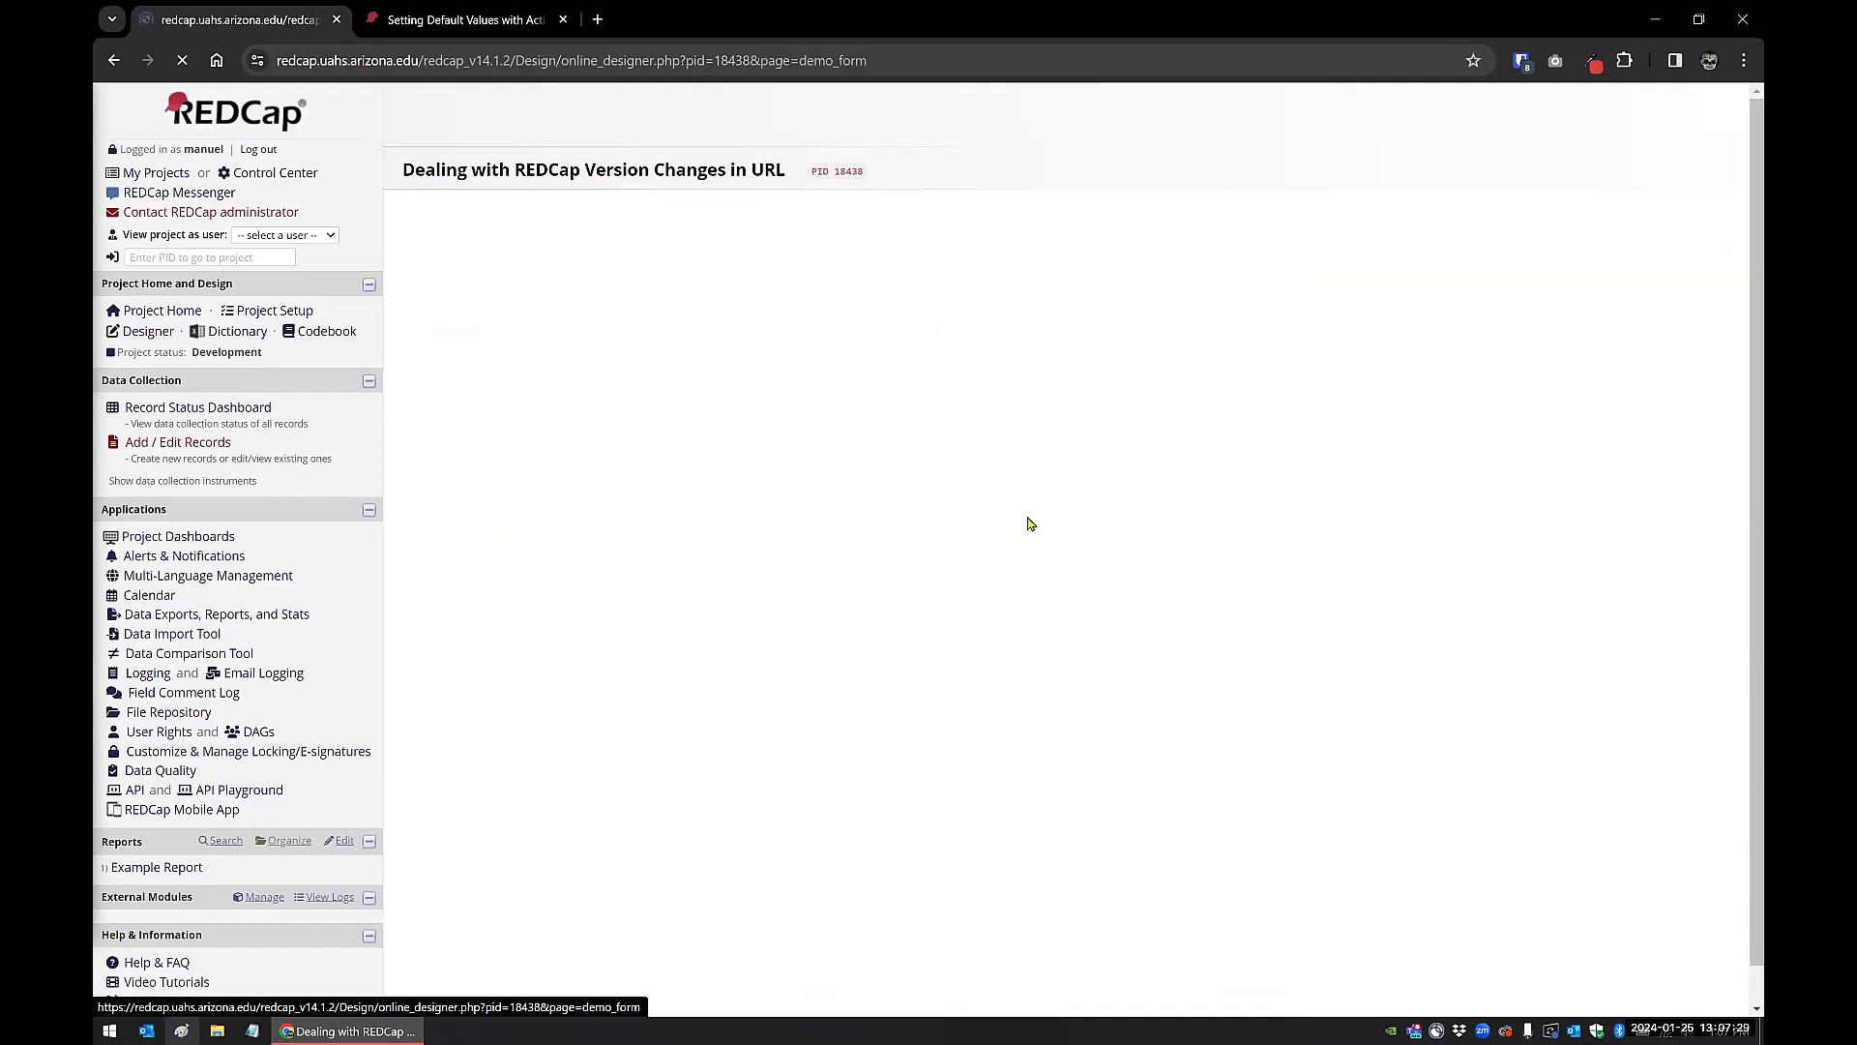
pyautogui.click(1247, 302)
pyautogui.write('url')
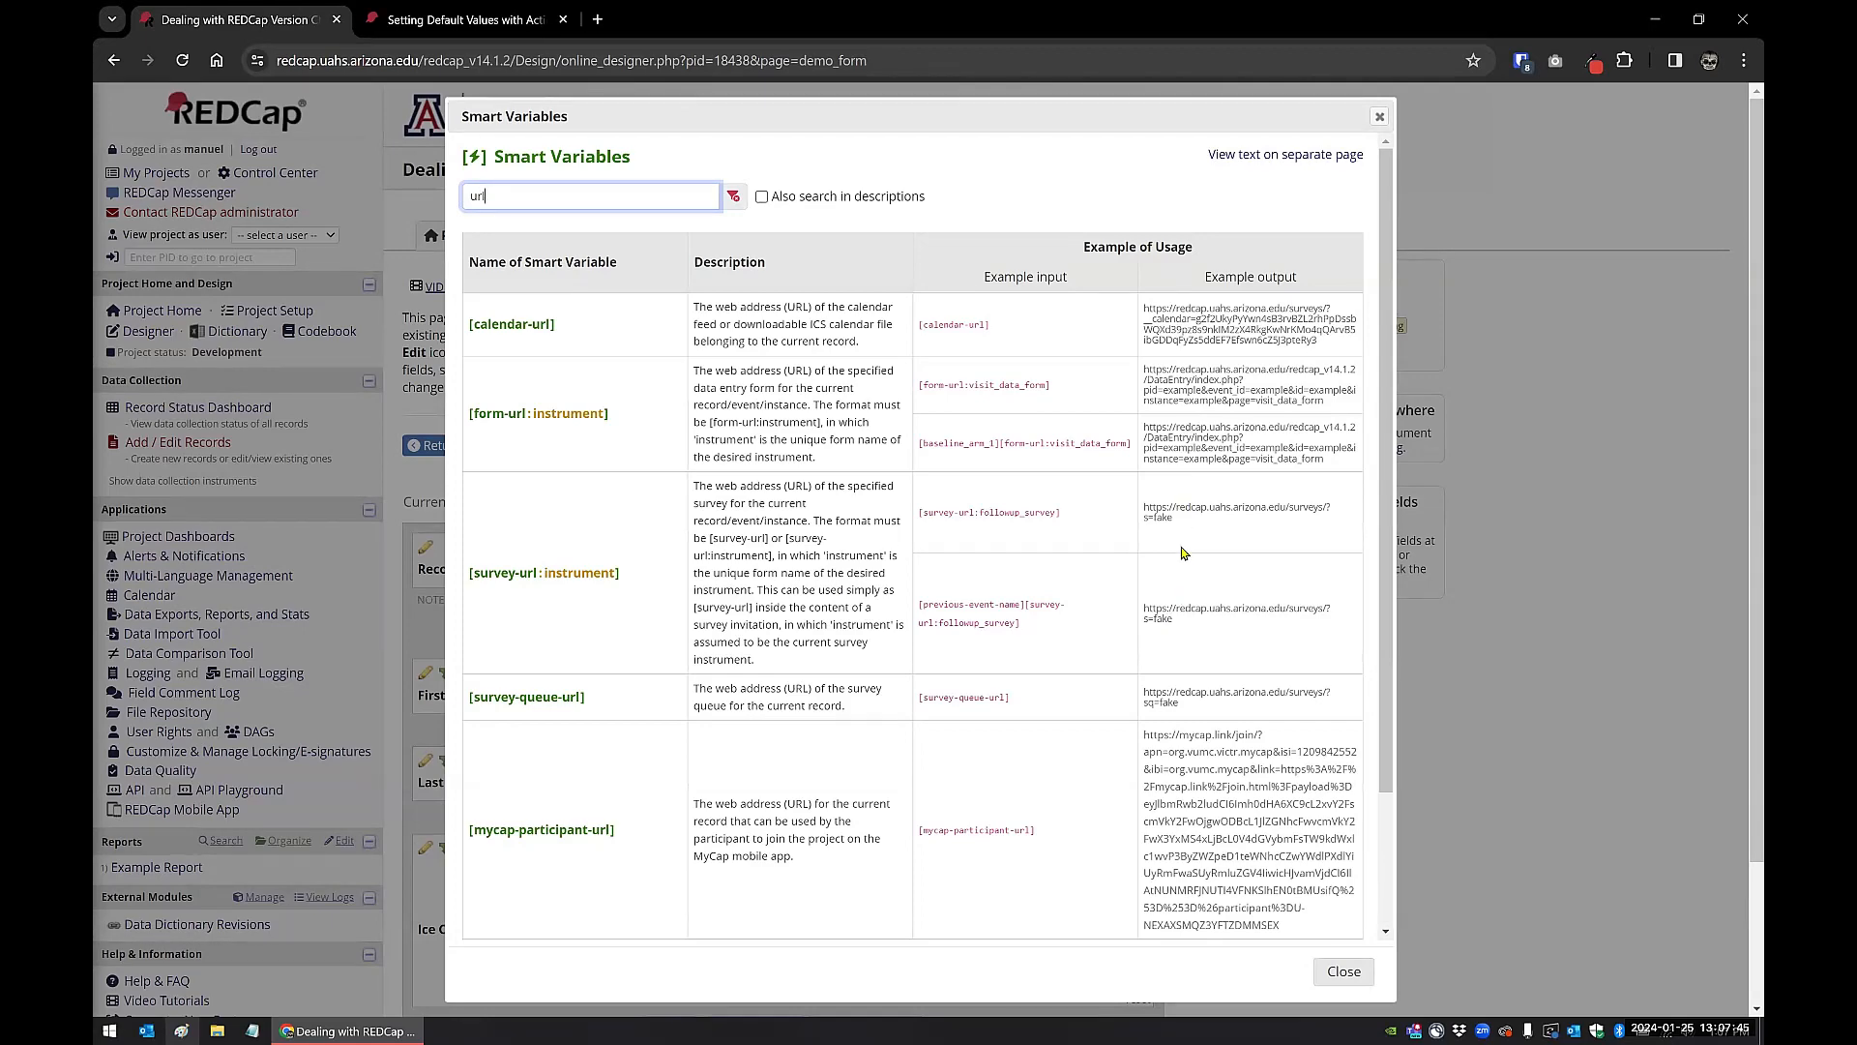
pyautogui.scroll(-3, 890, 629)
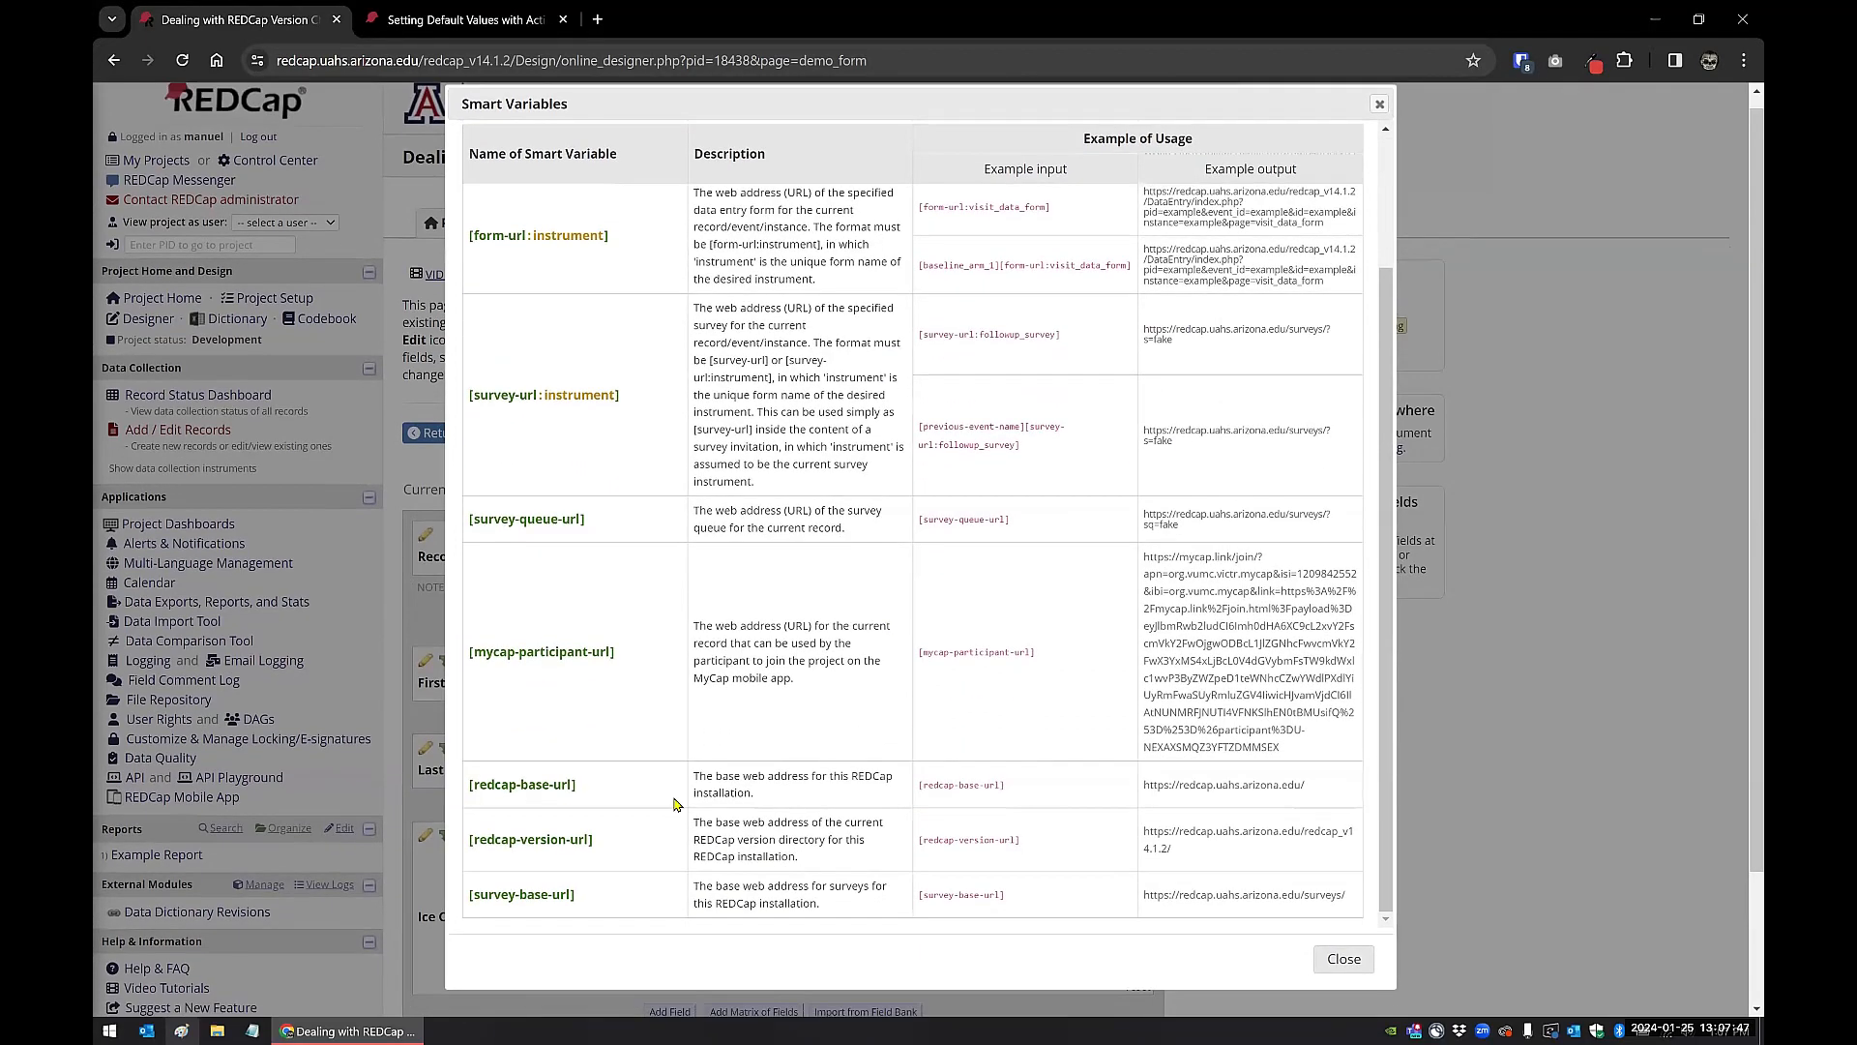
pyautogui.scroll(-1, 764, 718)
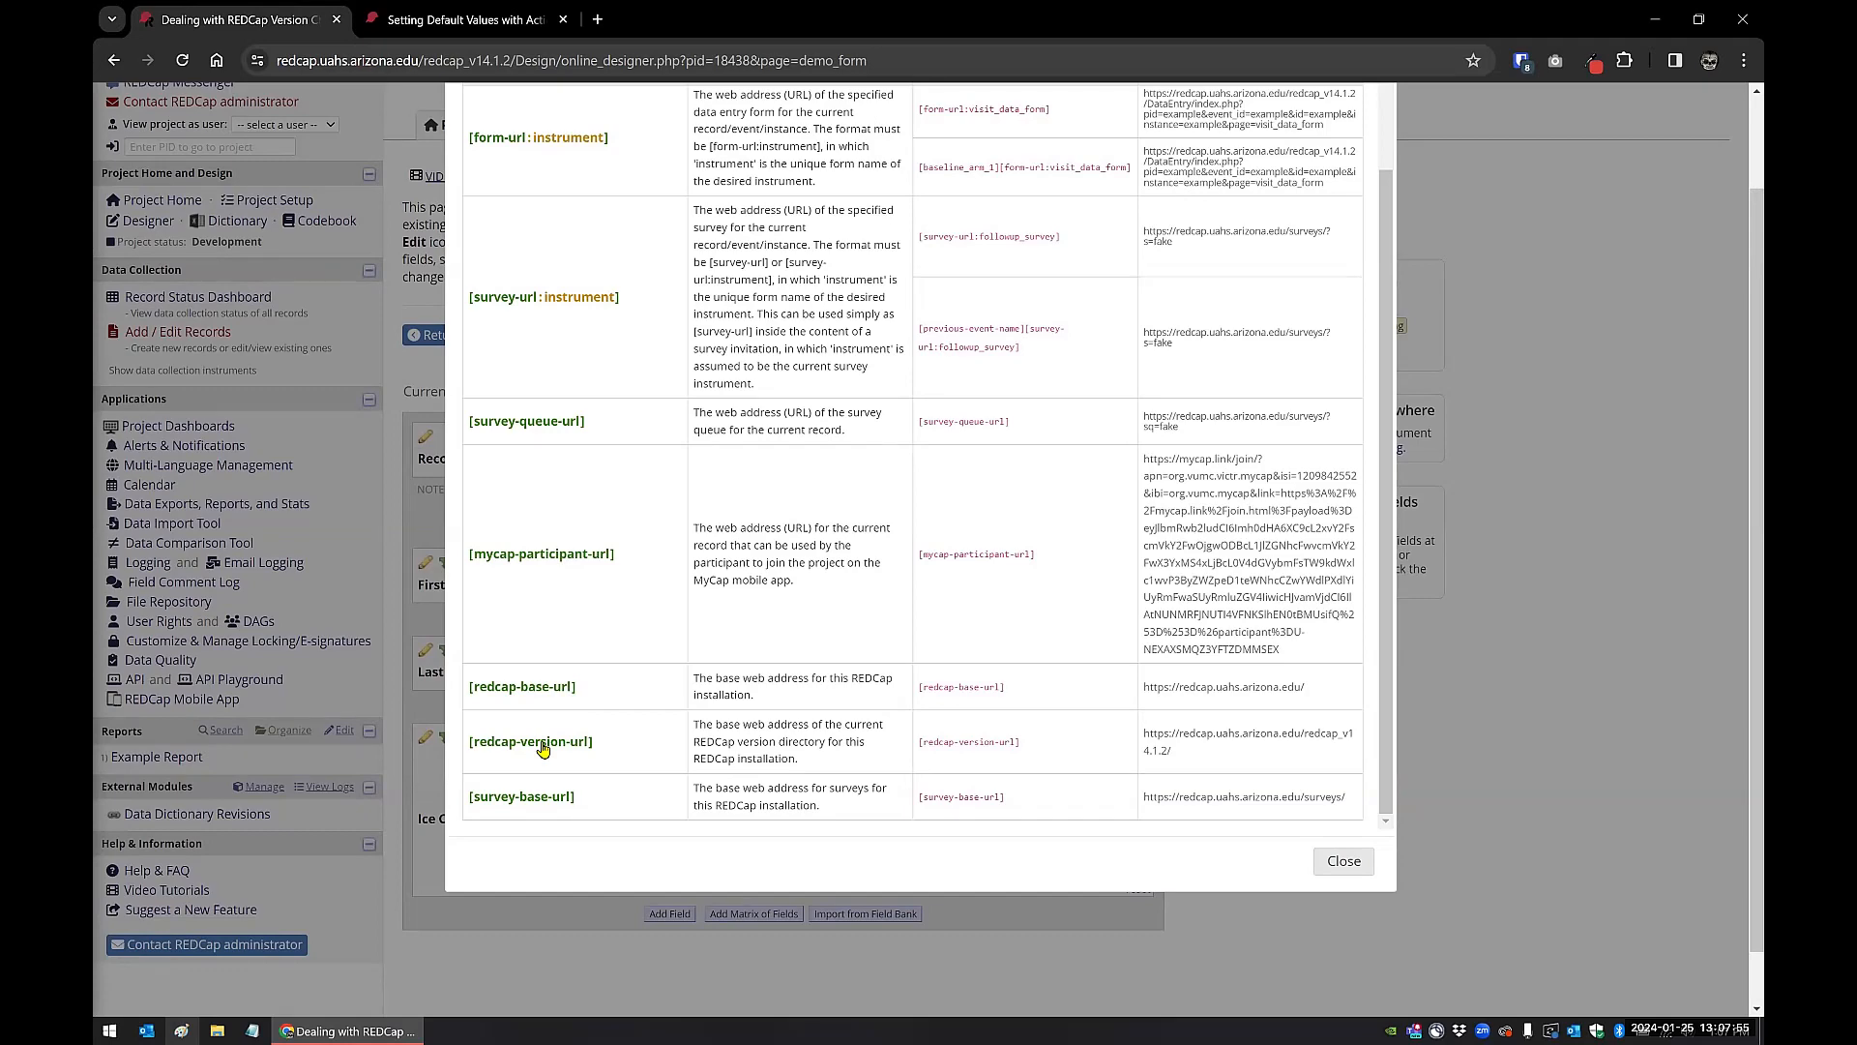
pyautogui.scroll(5, 580, 474)
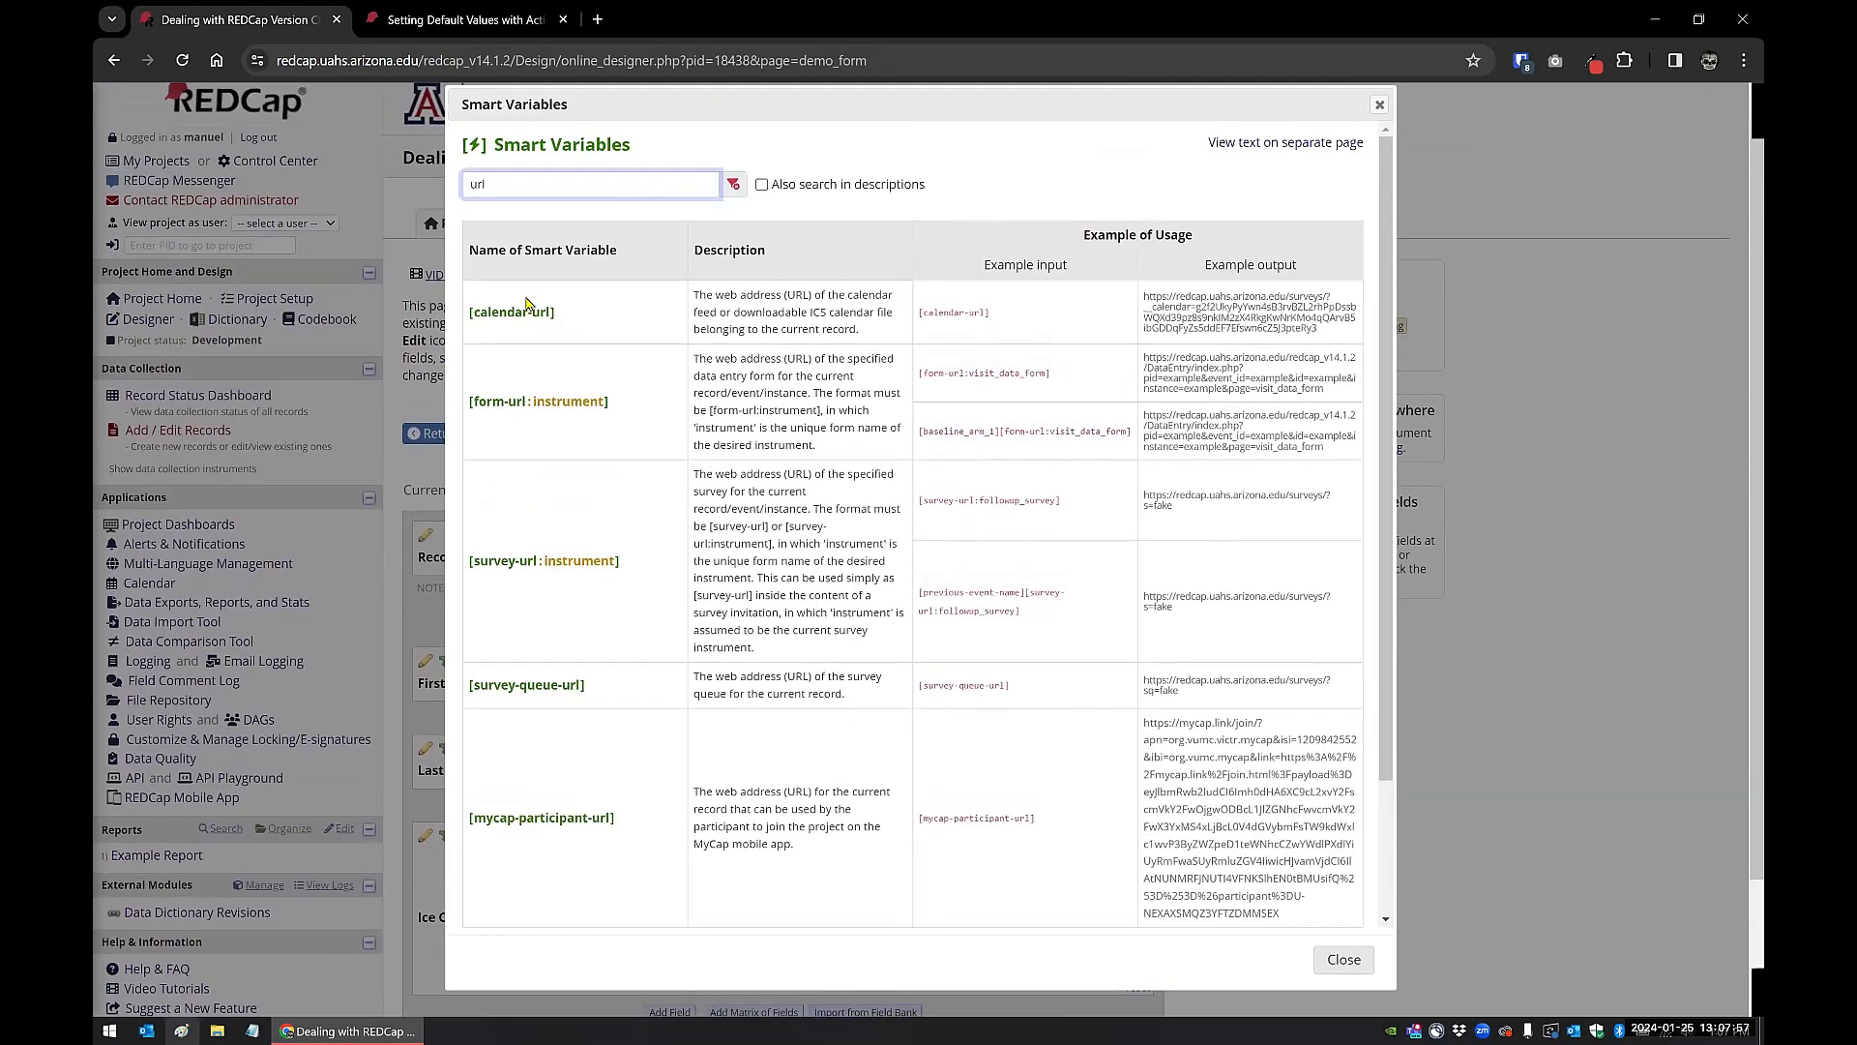
# Step: Search the Smart Variables for "version", highlight the example output of [redcap-version-url], and close the reference
pyautogui.moveTo(497, 198); pyautogui.dragTo(442, 203)
pyautogui.write('v')
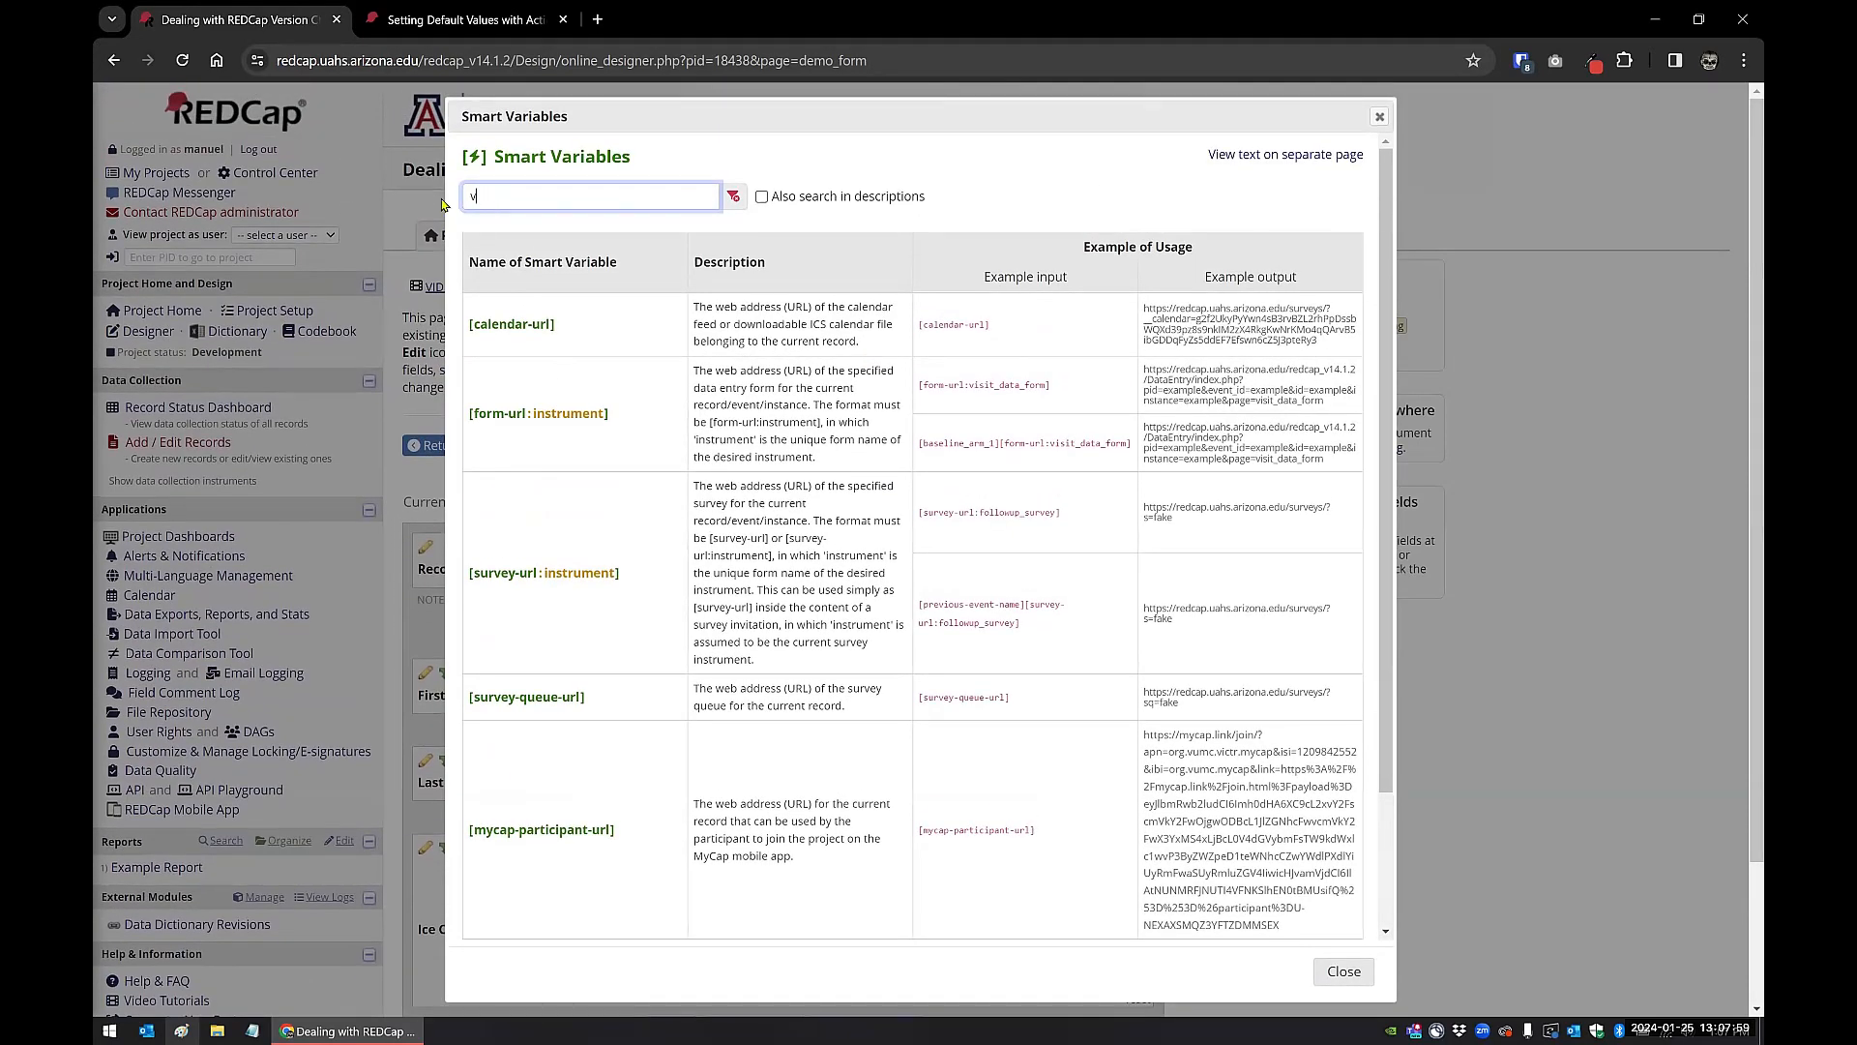
pyautogui.write('erionsion')
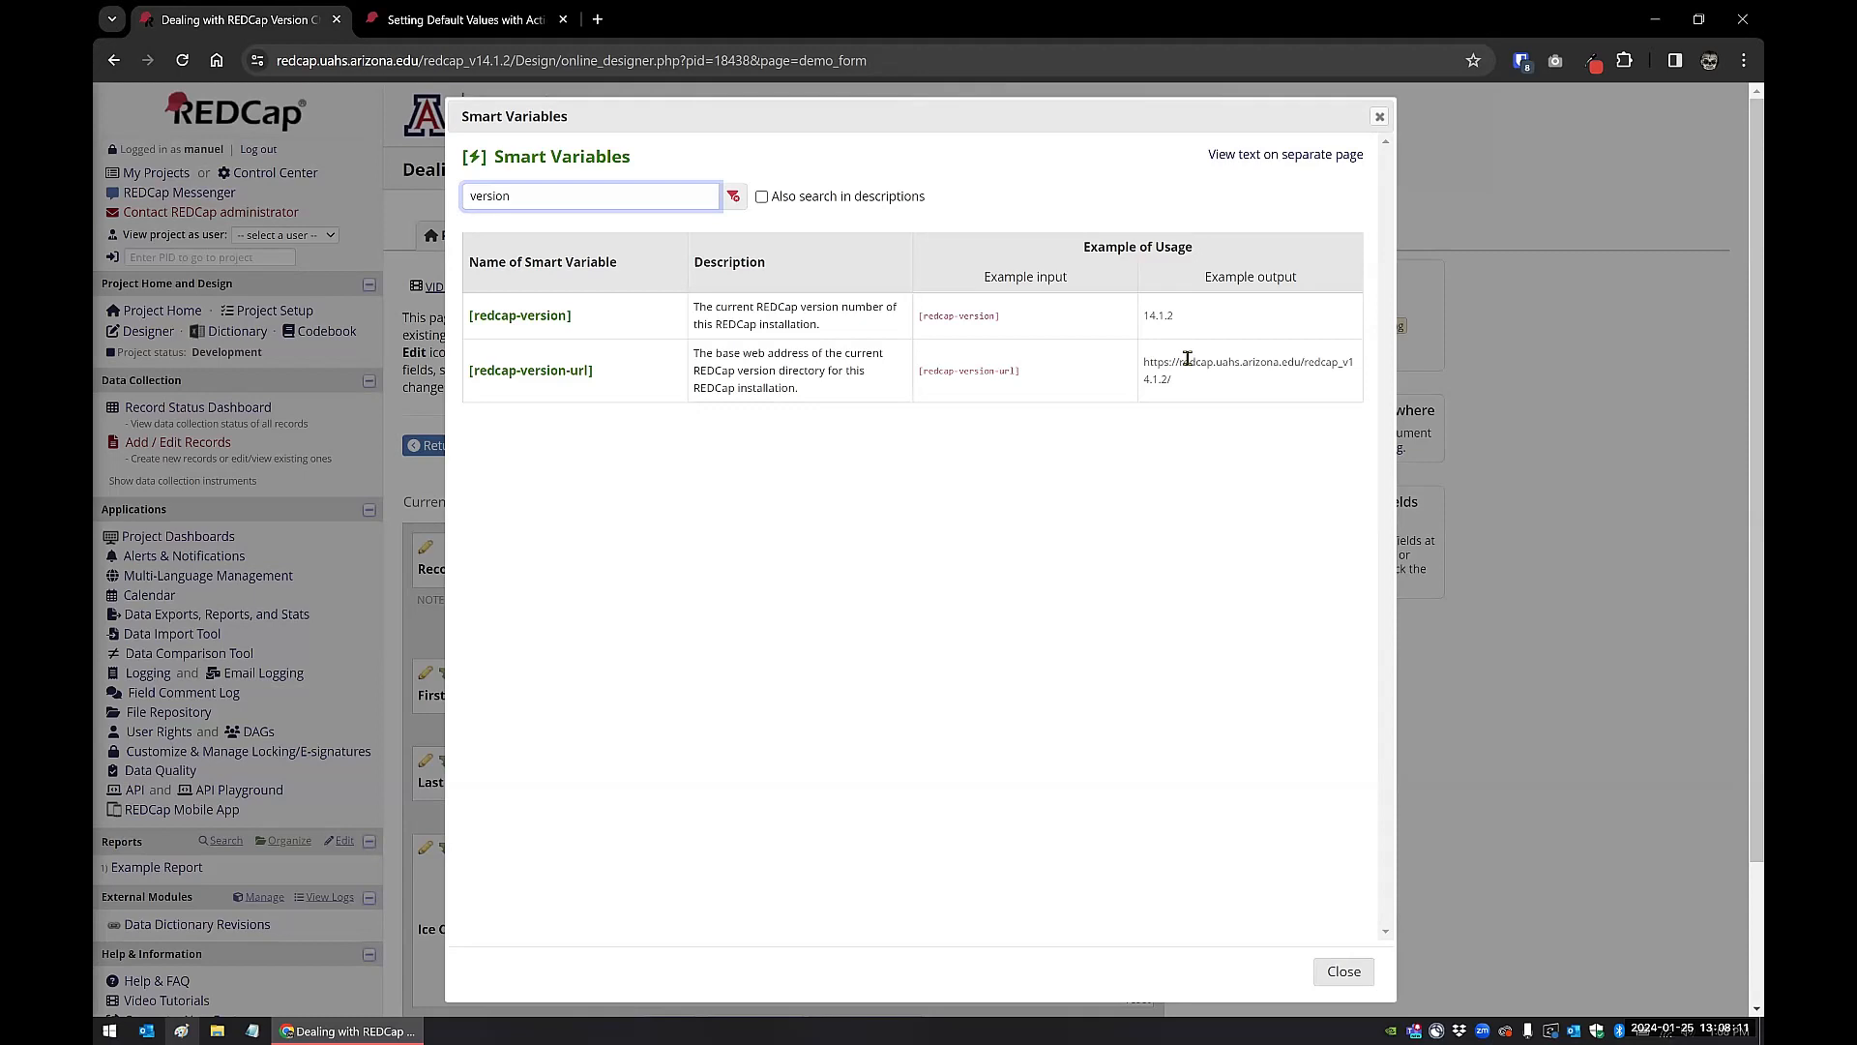
pyautogui.tripleClick(1148, 378)
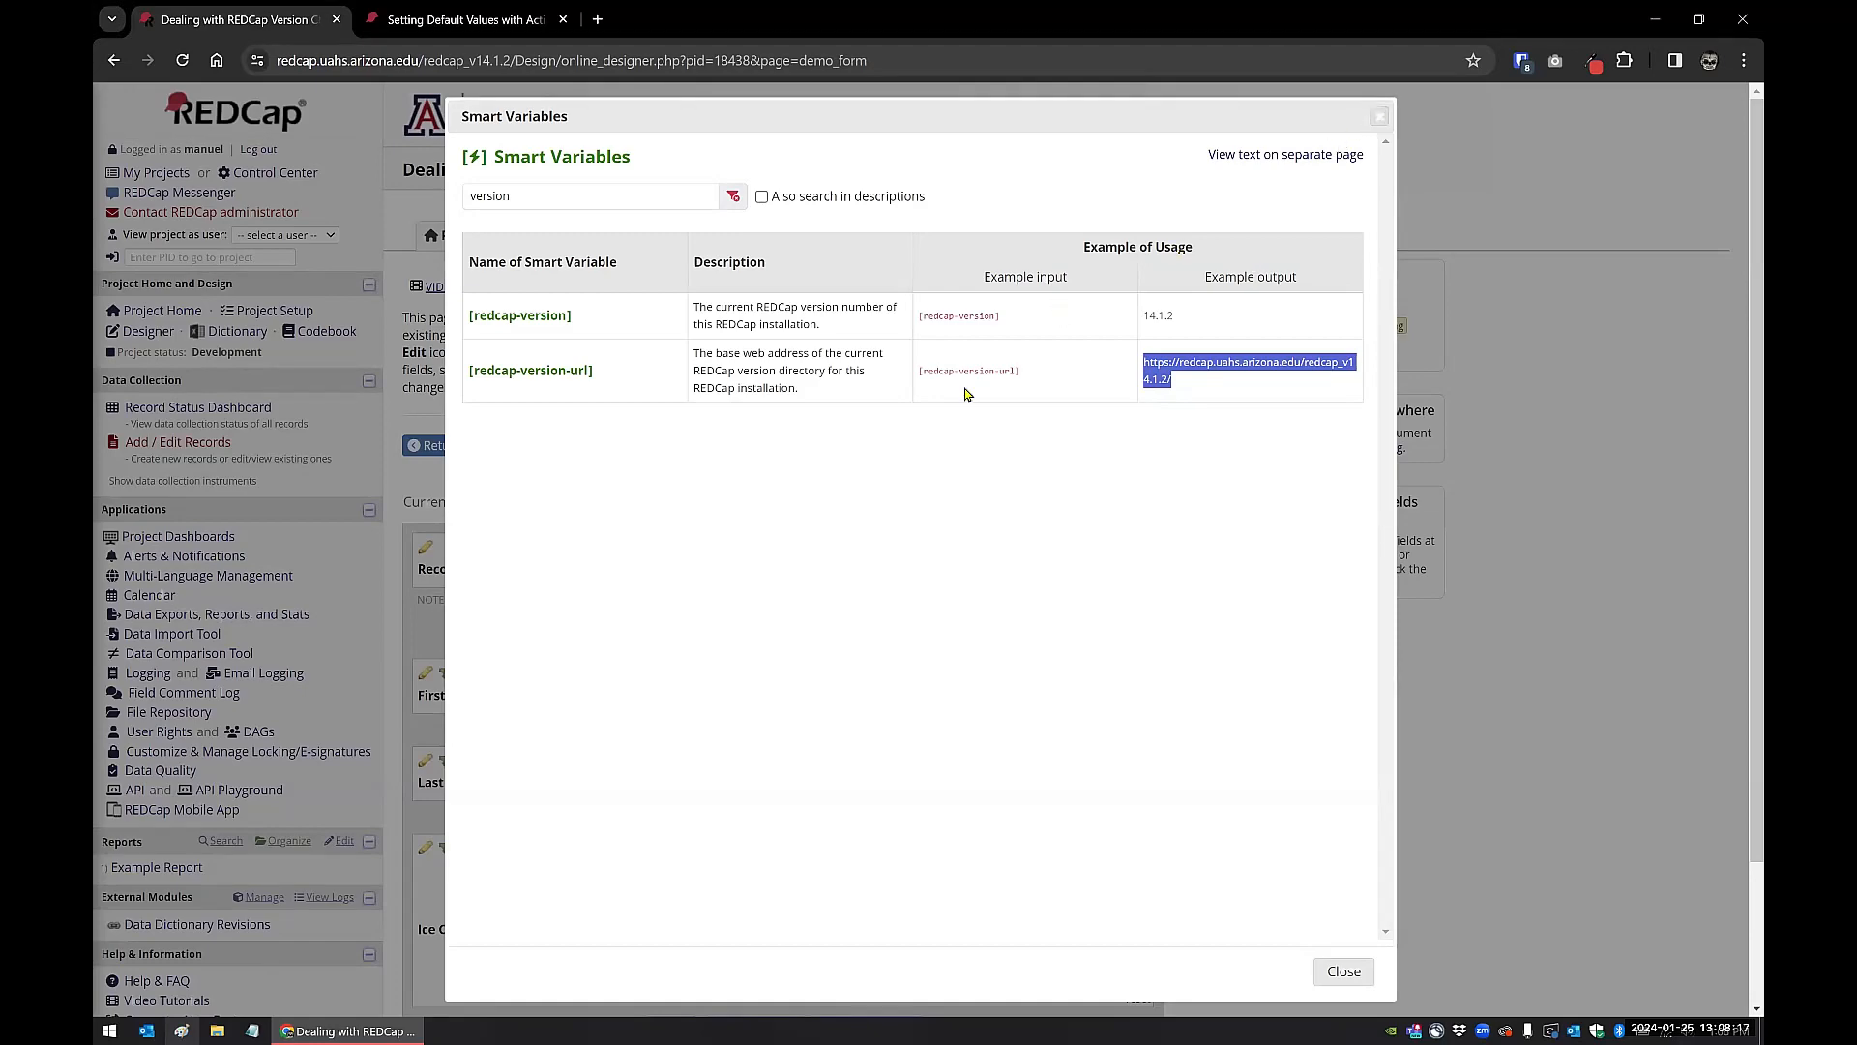
pyautogui.press('Escape')
# Step: View the project's alerts list, the Record Status Dashboard and the Example Report
pyautogui.click(174, 558)
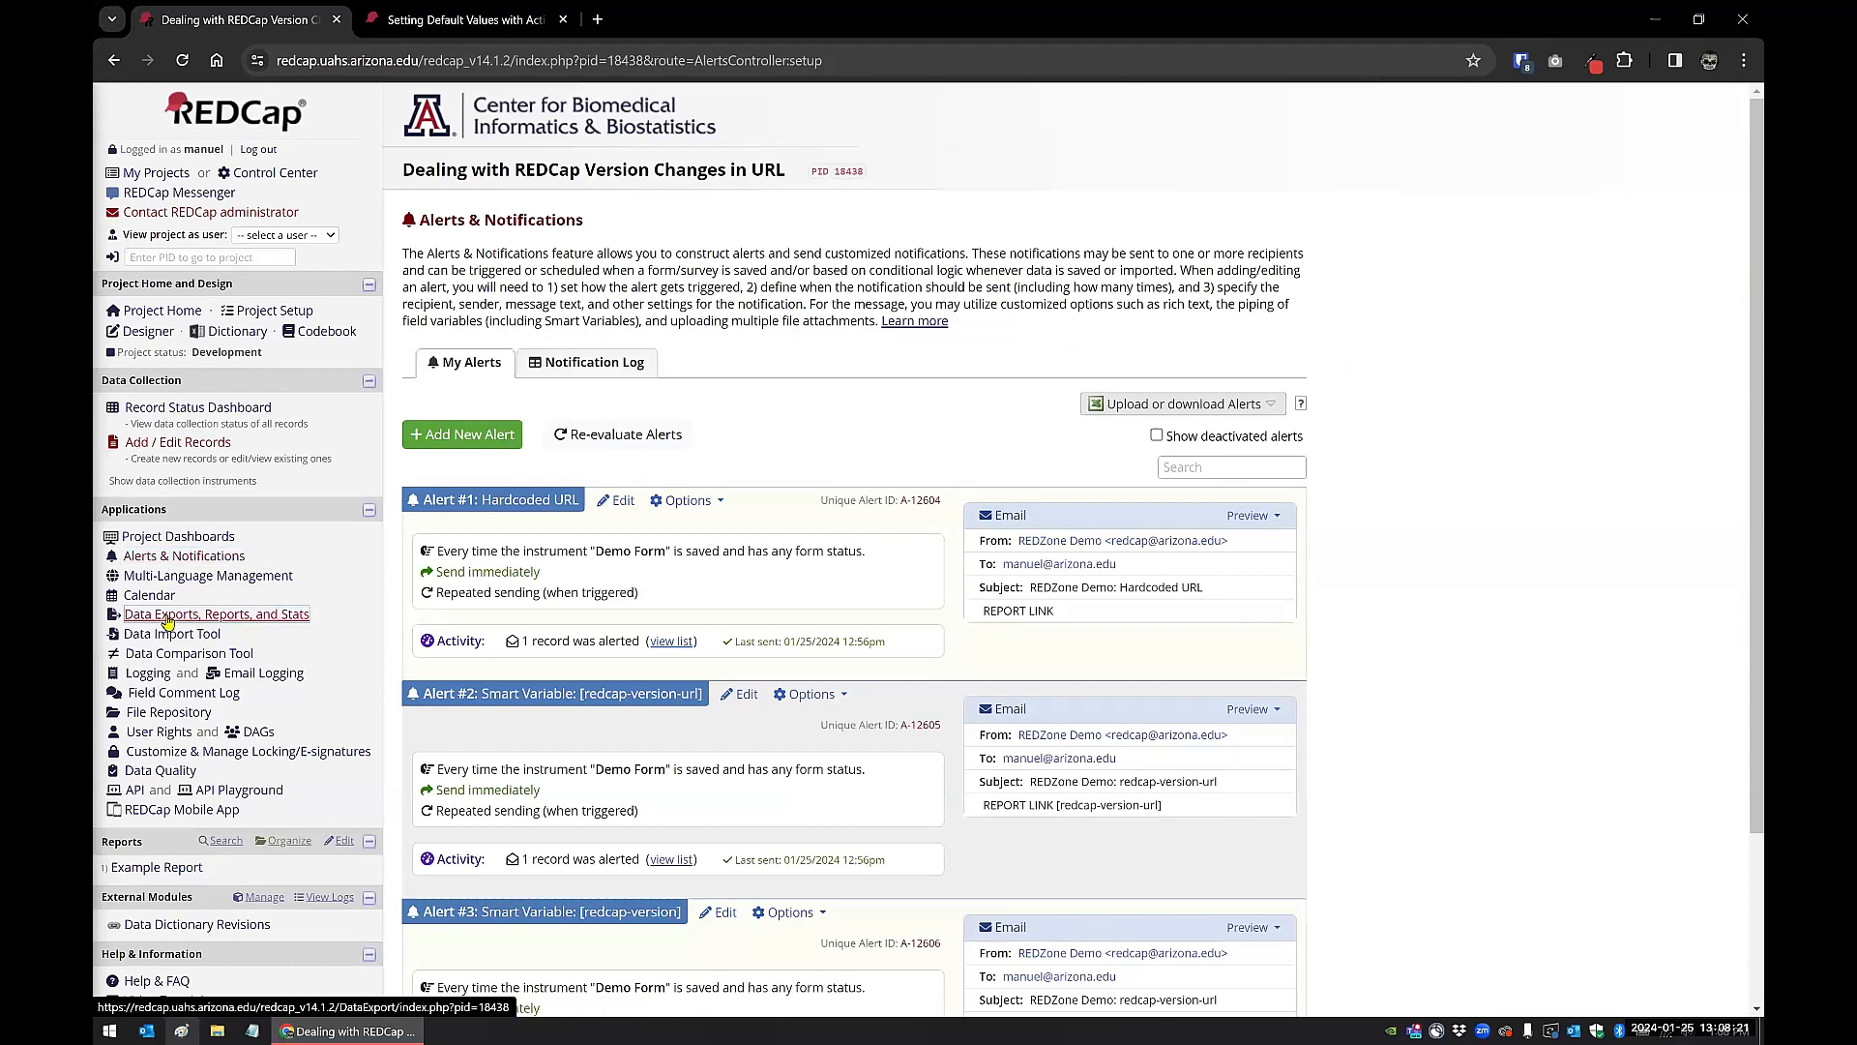
pyautogui.click(181, 411)
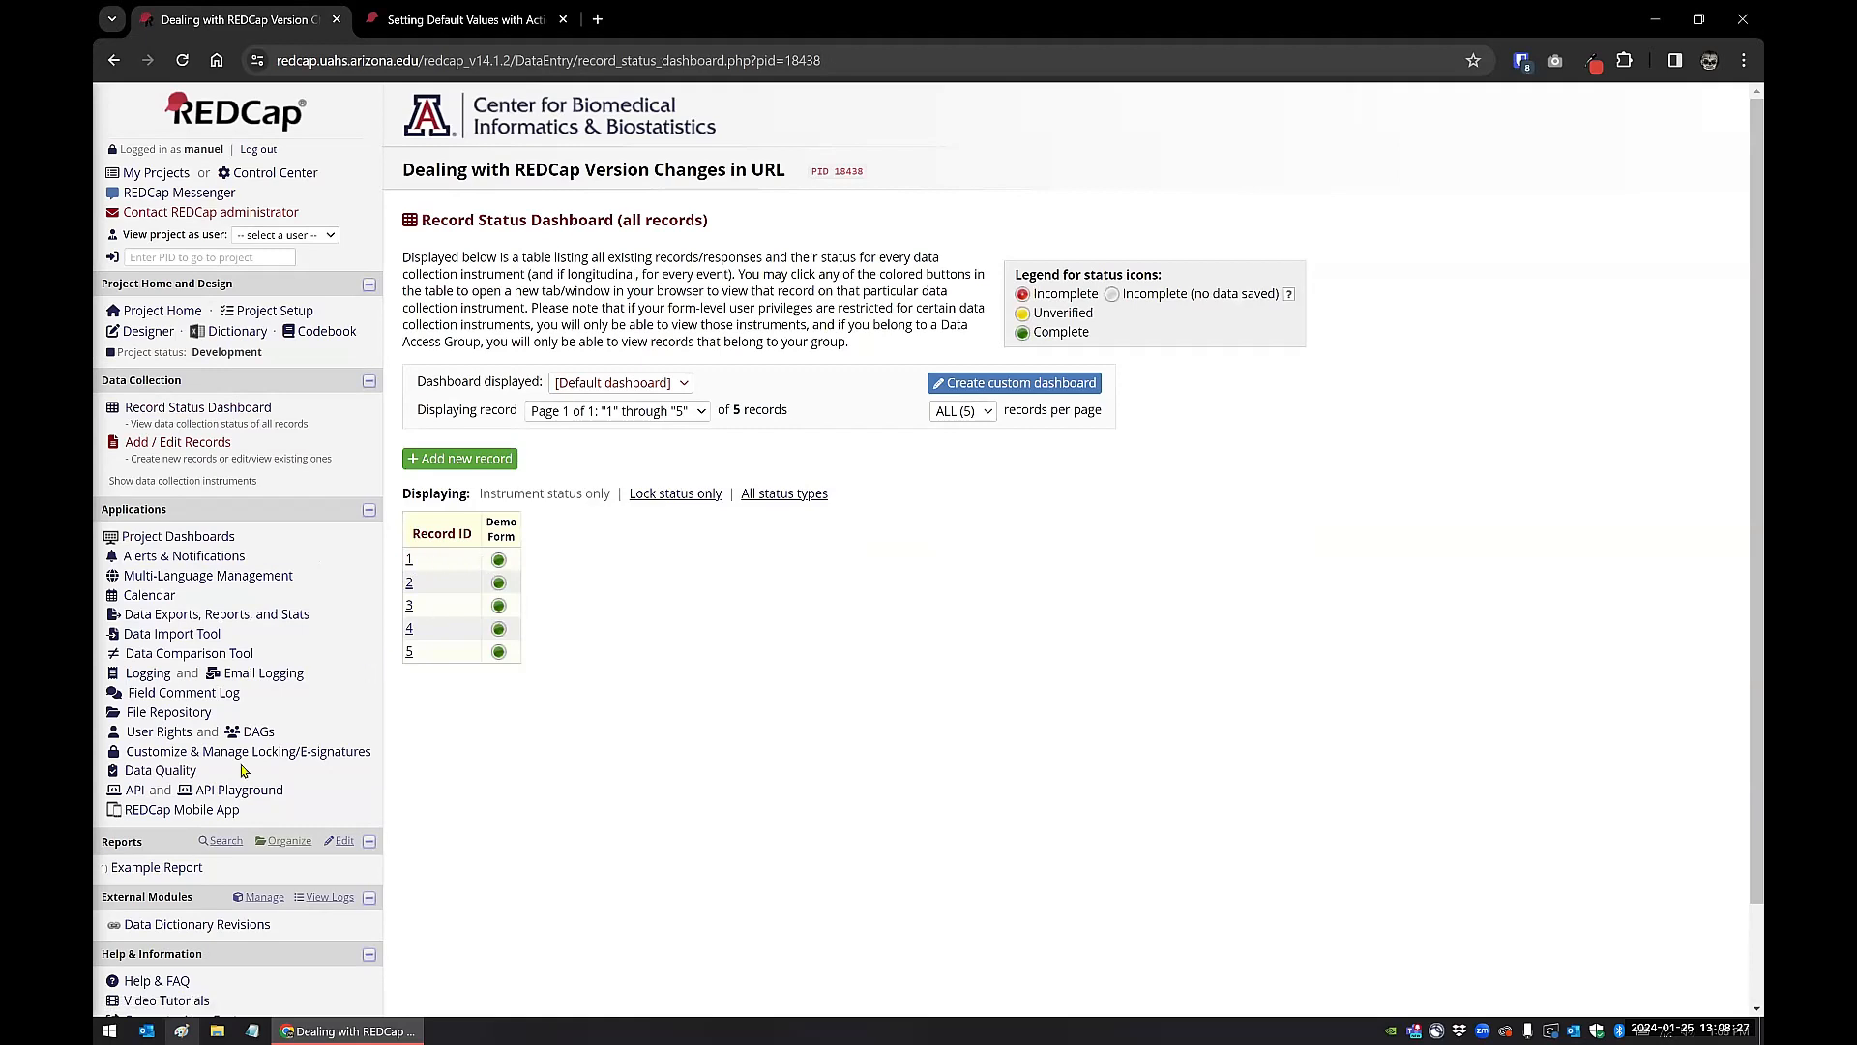
pyautogui.click(183, 868)
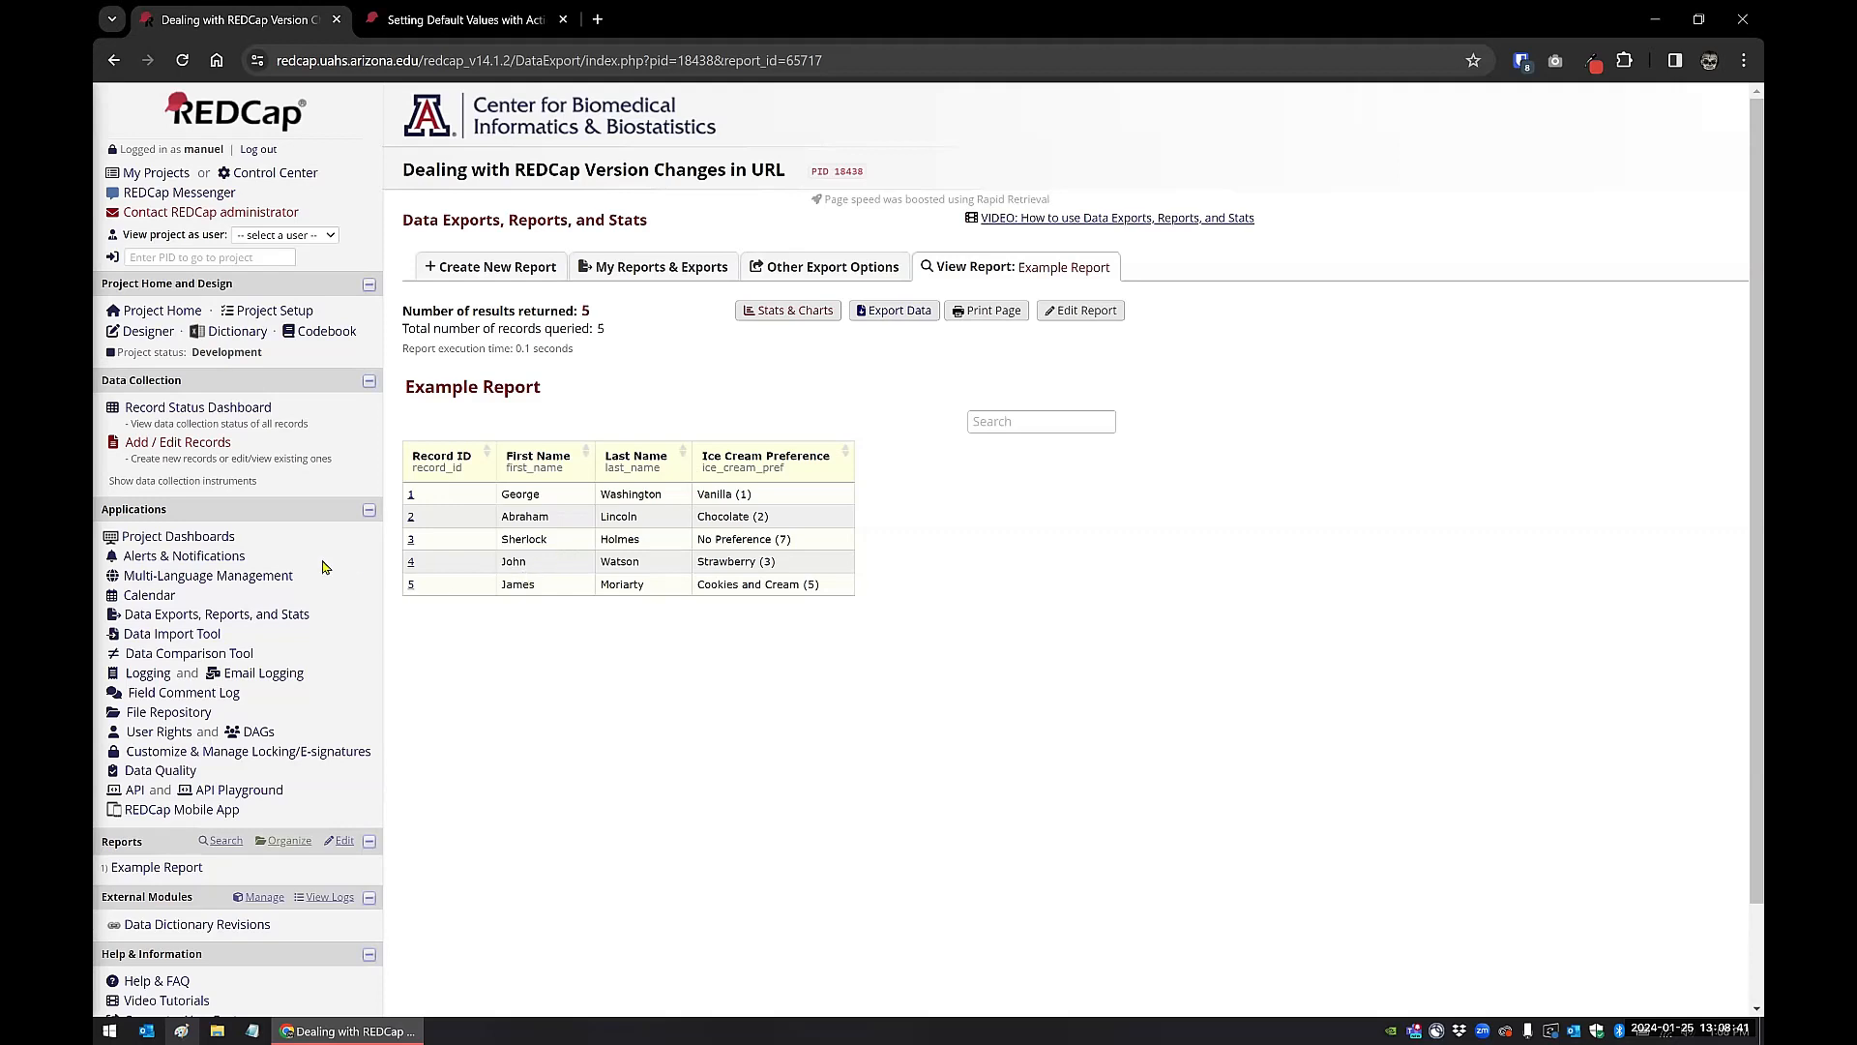
# Step: Open the "Hardcoded URL" alert in Alerts & Notifications for editing and review its settings down to the message body
pyautogui.click(206, 562)
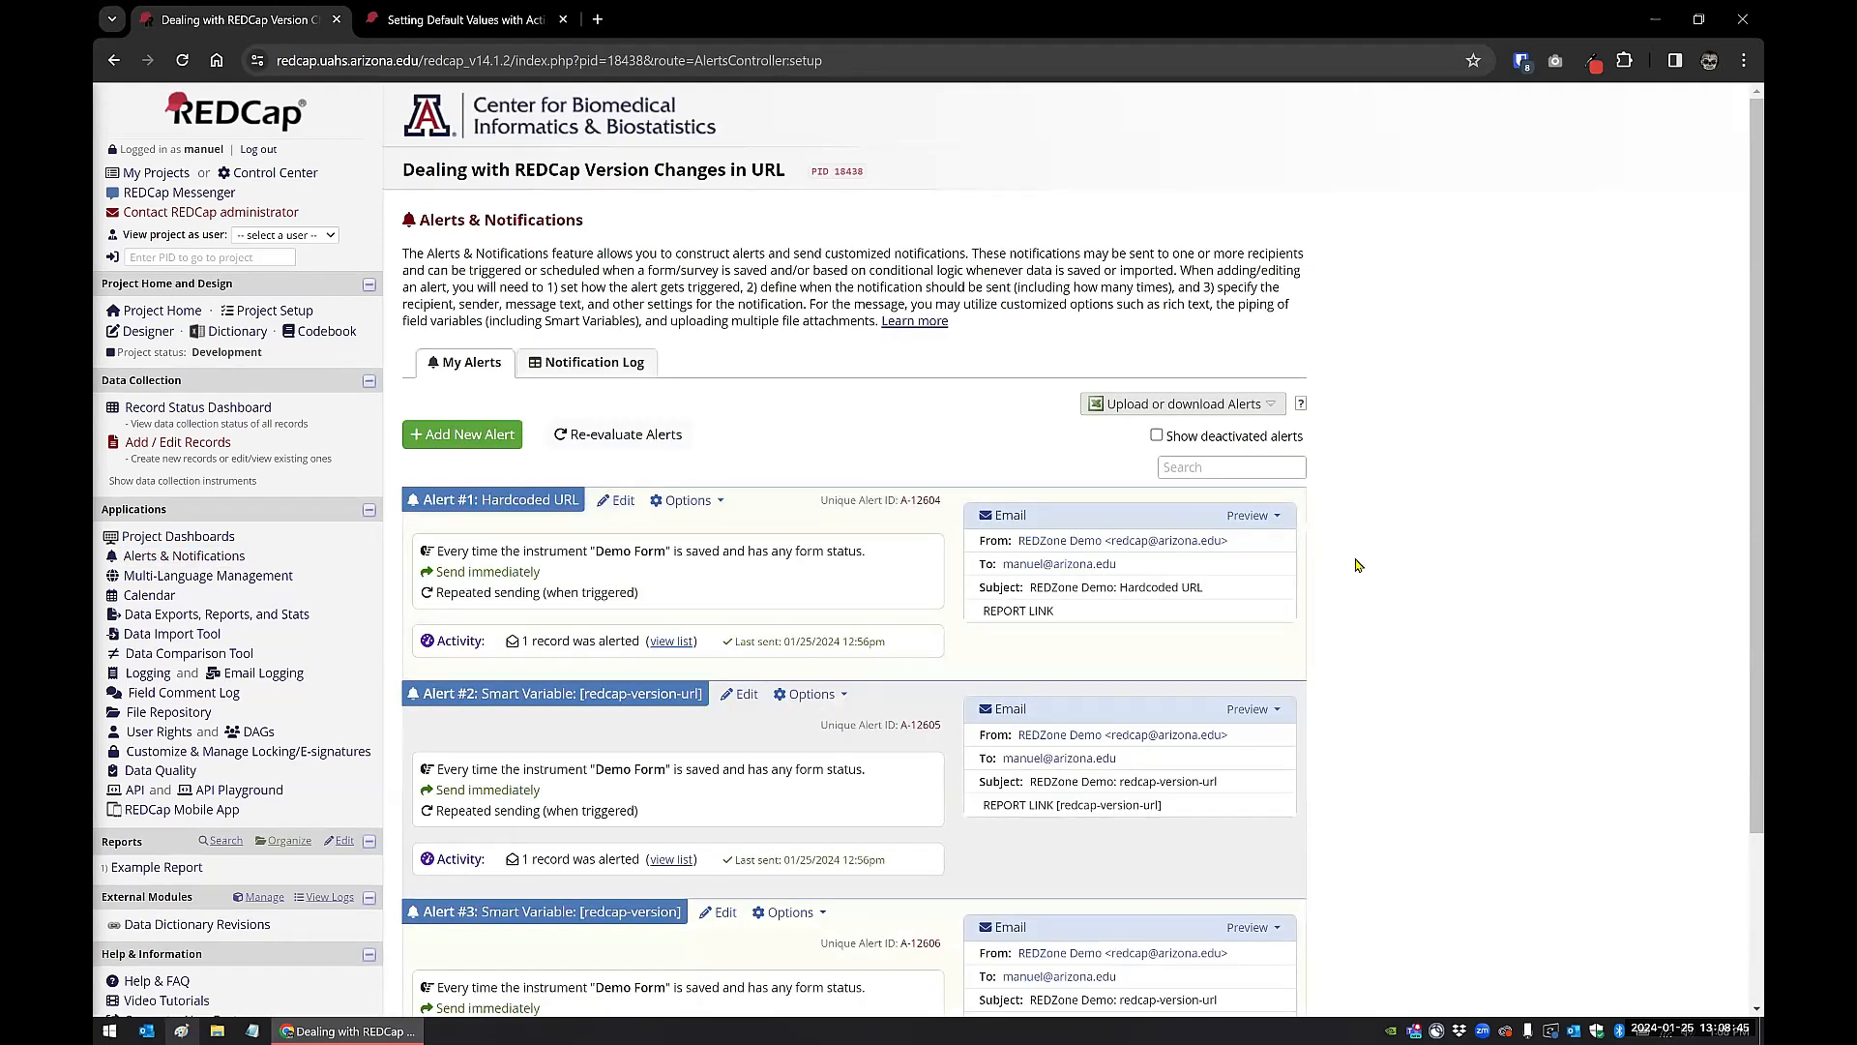
pyautogui.scroll(-3, 907, 423)
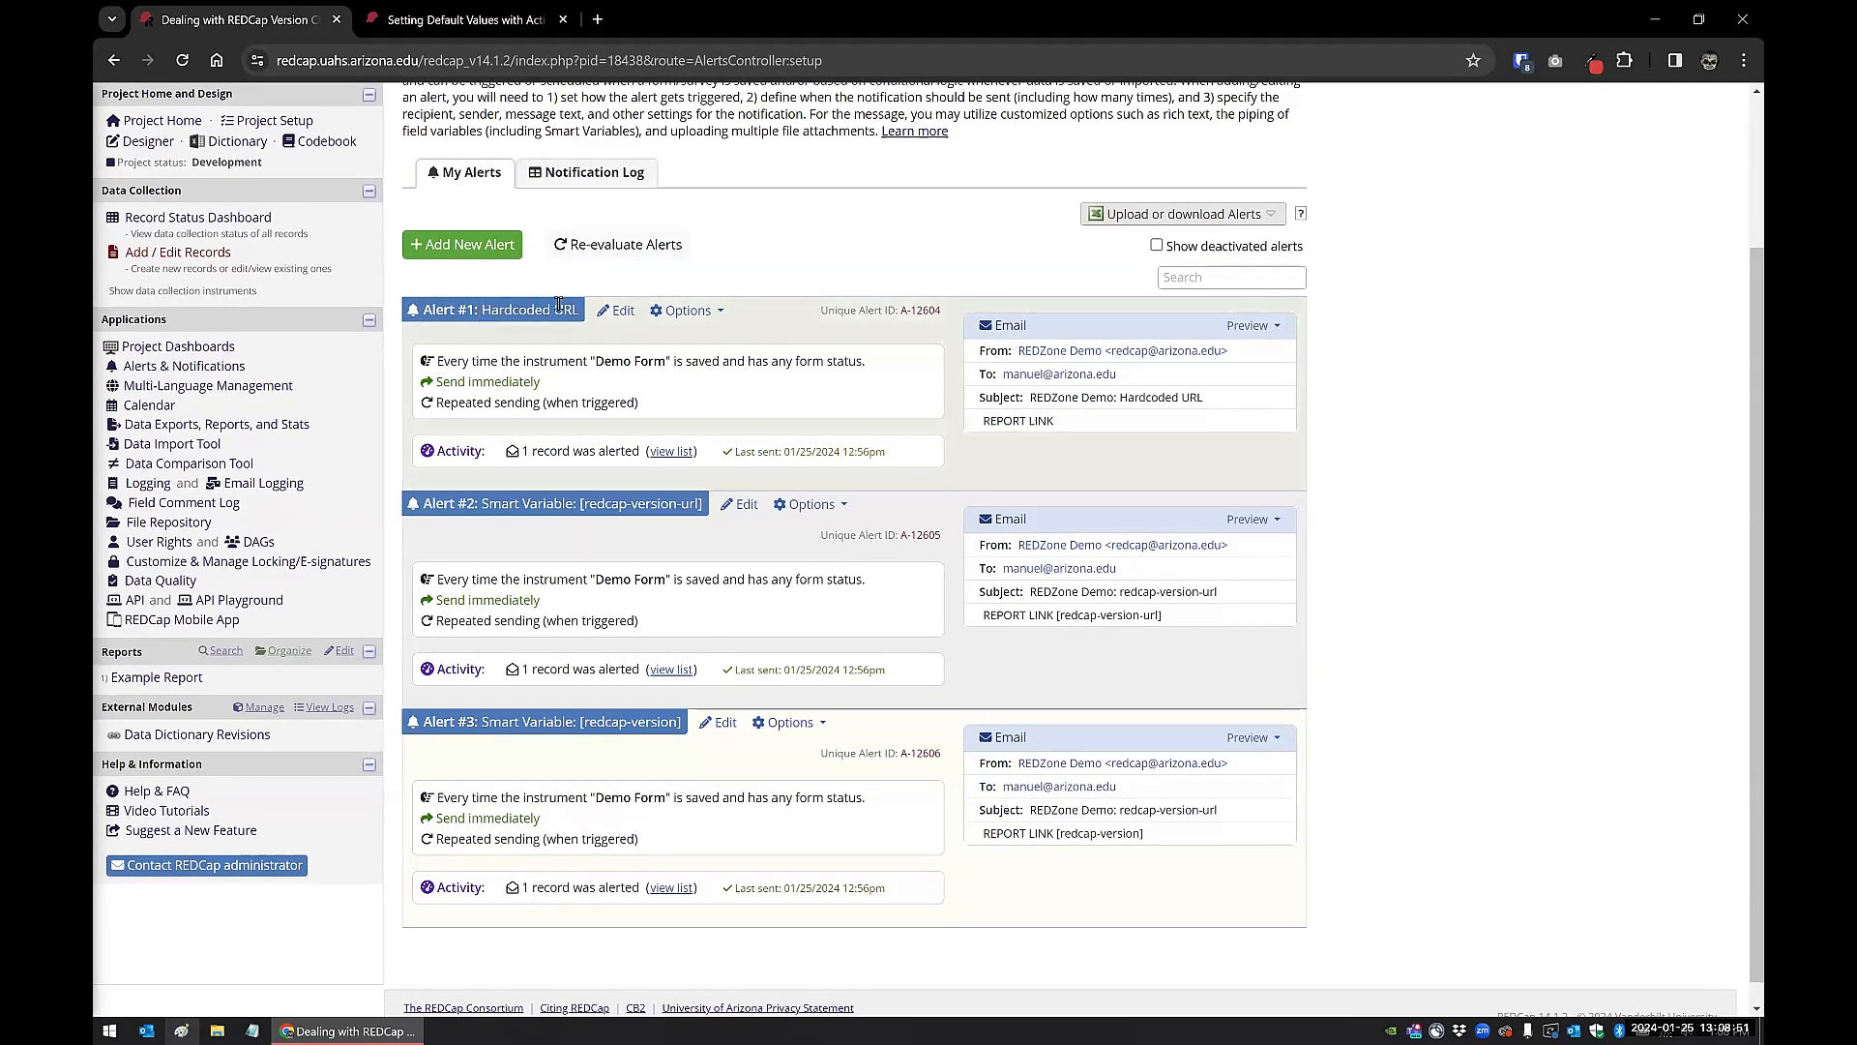
pyautogui.click(617, 312)
pyautogui.scroll(-1, 625, 427)
pyautogui.scroll(-2, 625, 427)
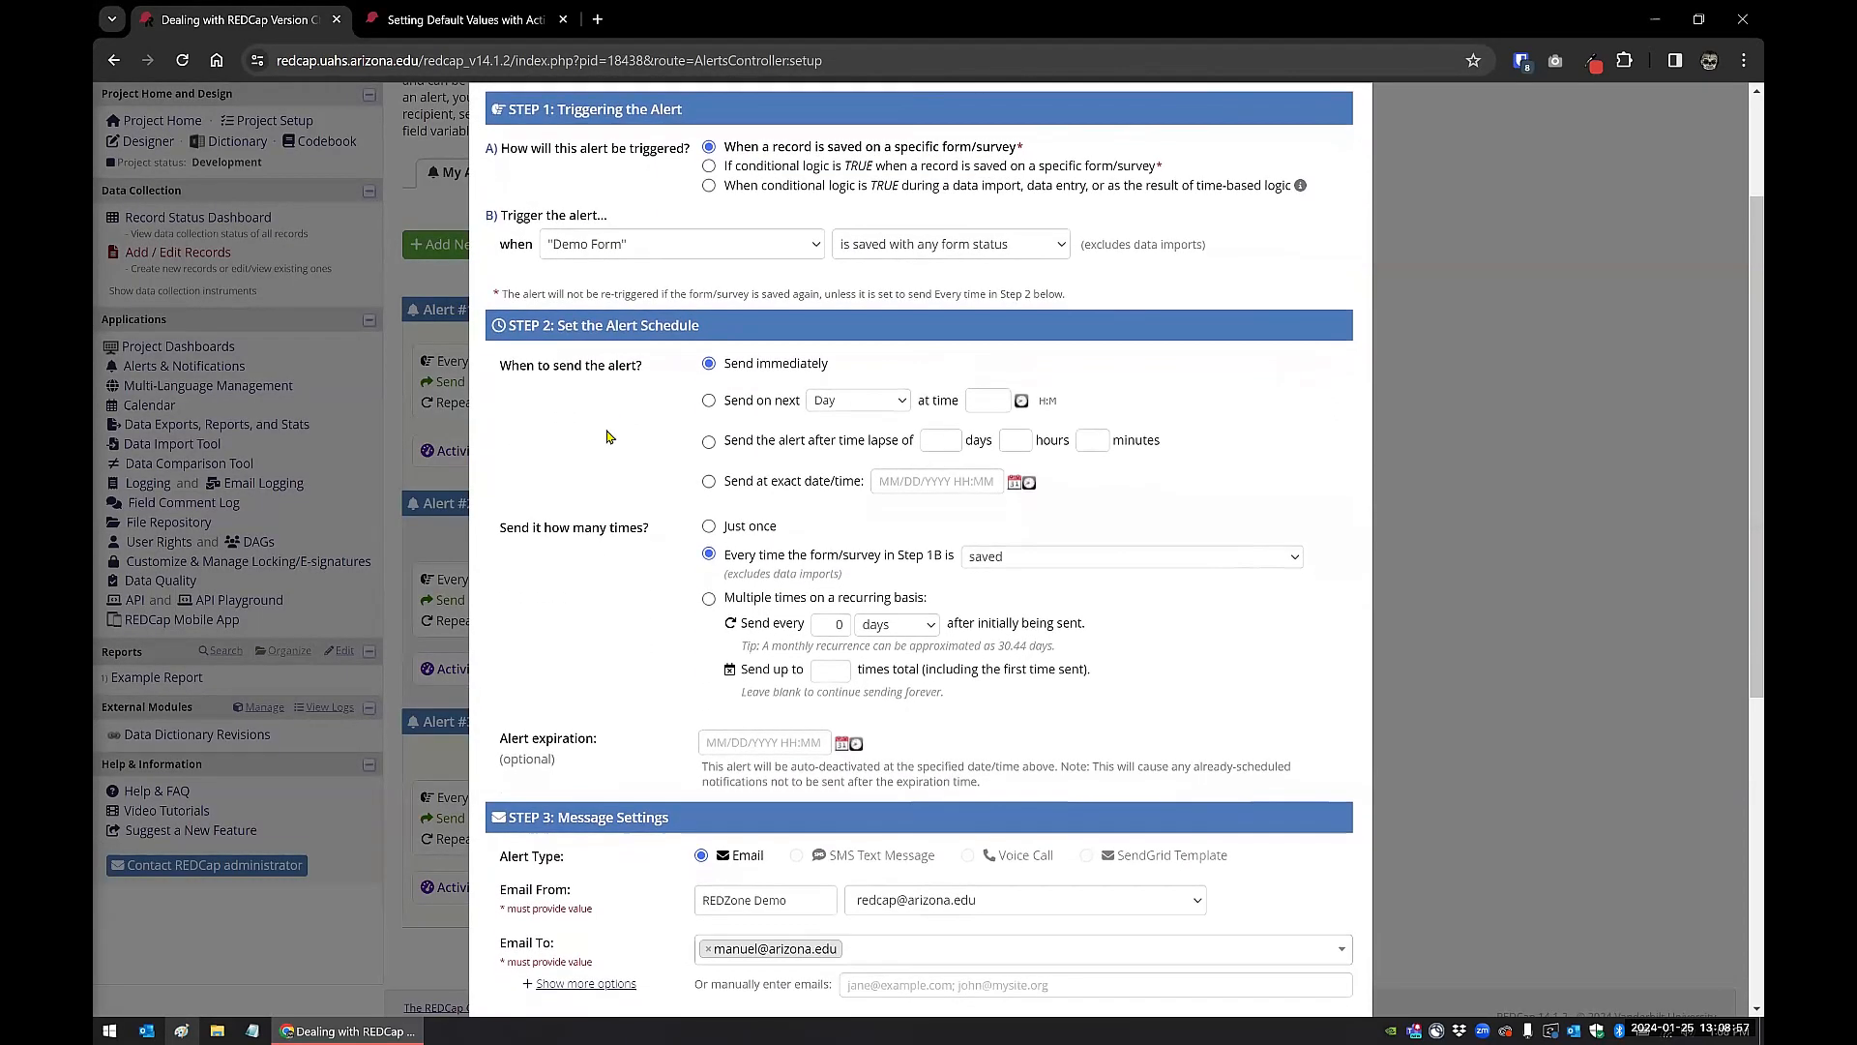
pyautogui.scroll(-3, 607, 437)
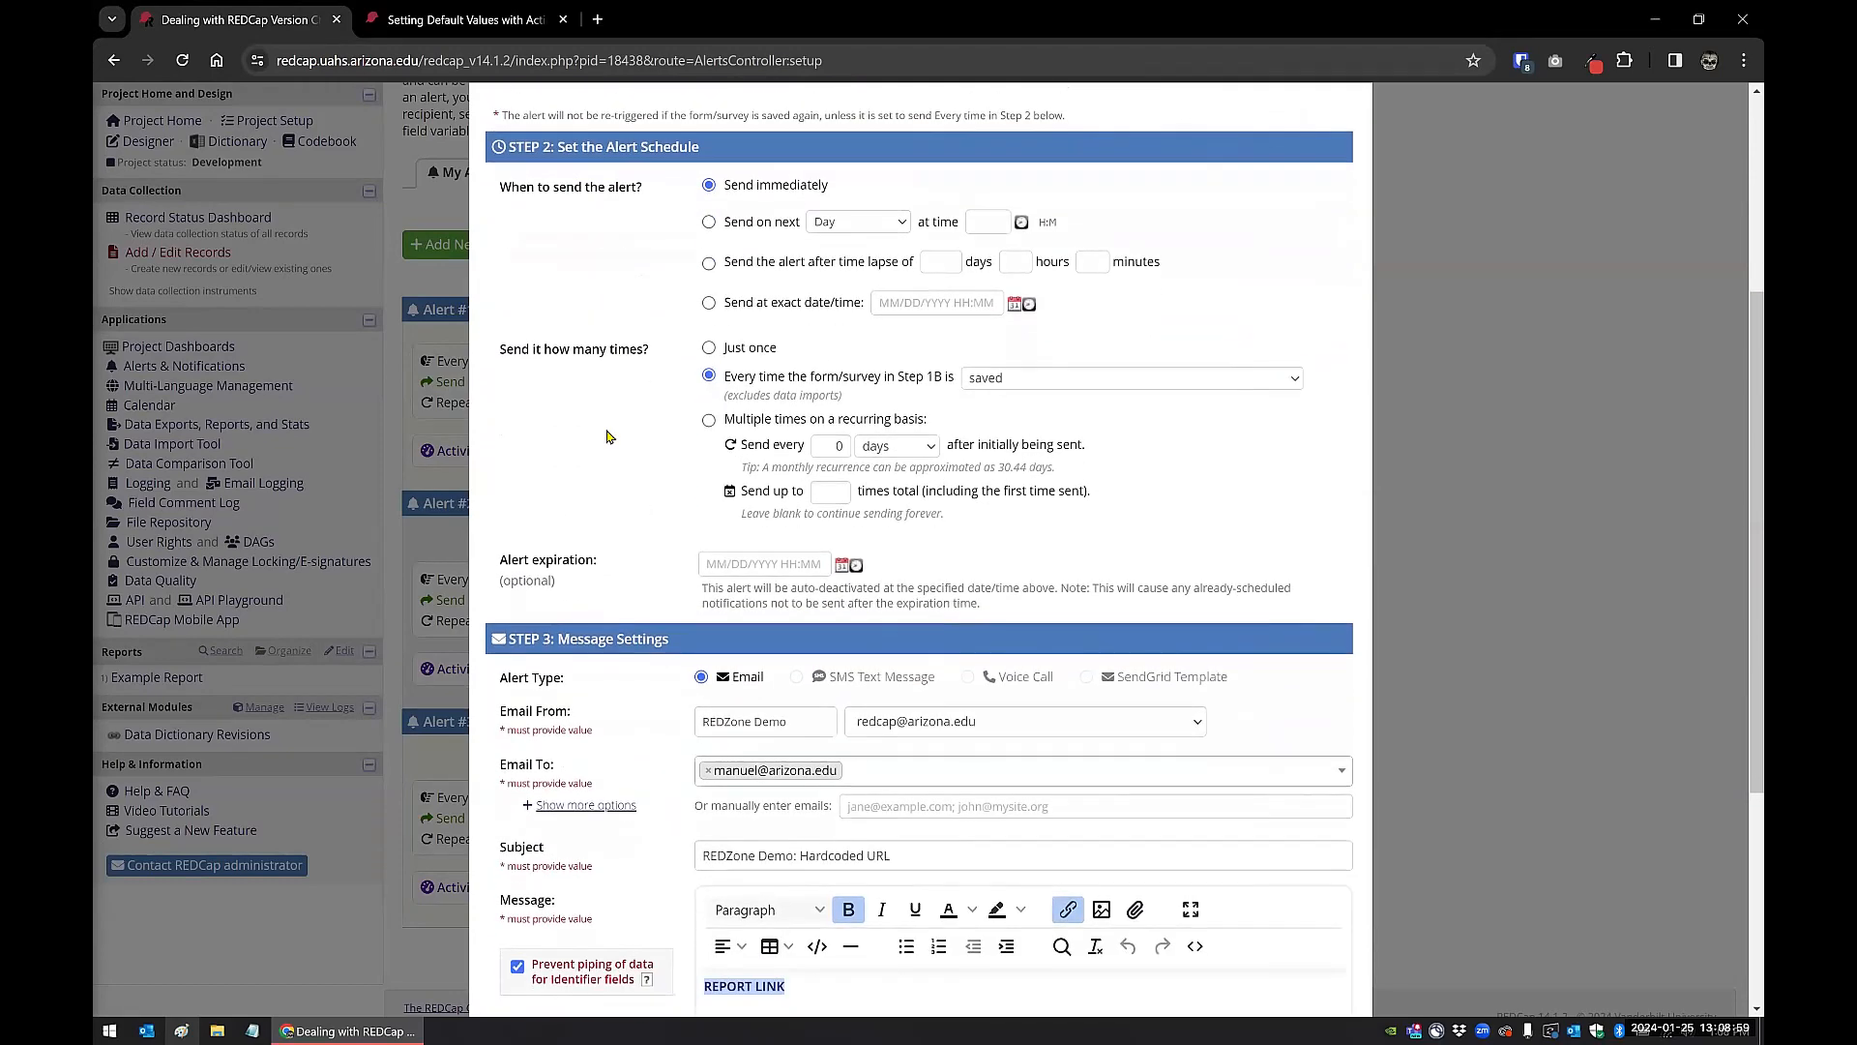
pyautogui.scroll(-5, 608, 437)
pyautogui.scroll(-2, 591, 453)
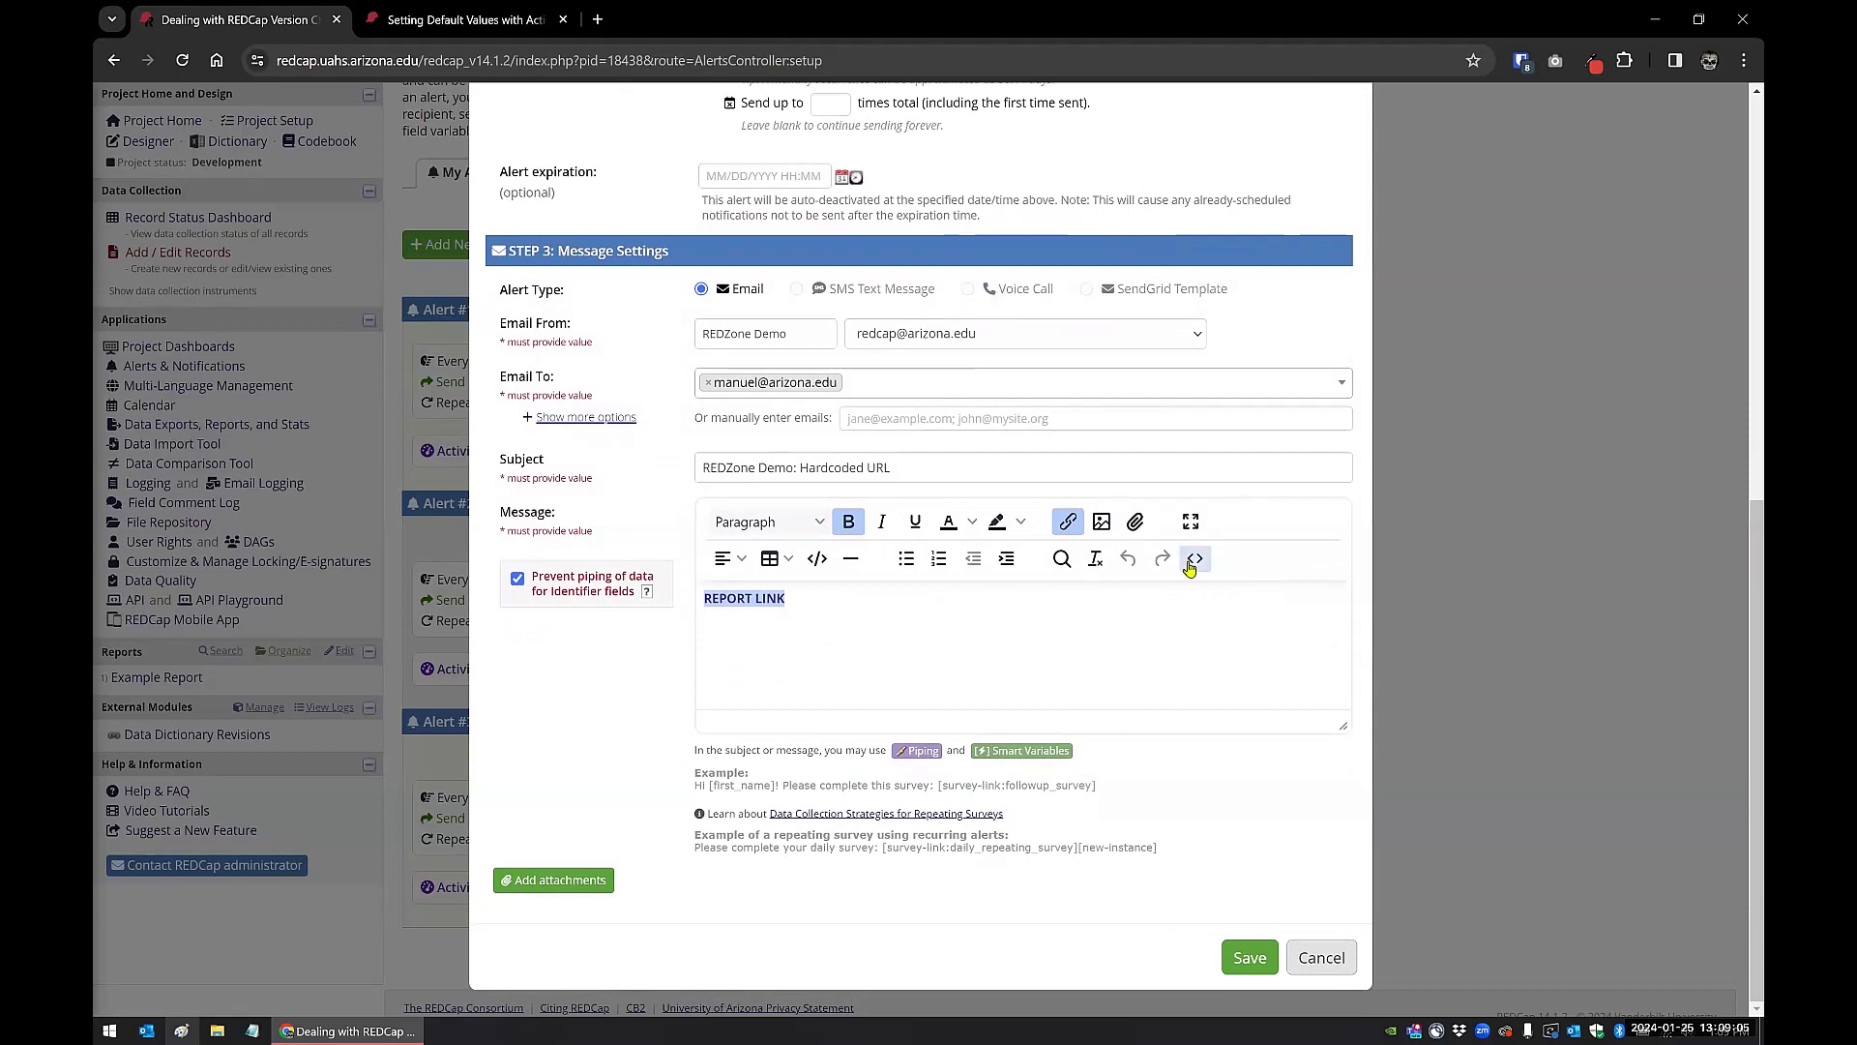
# Step: Inspect the report link's address in the alert message's source code, then leave the alert without saving
pyautogui.click(1193, 561)
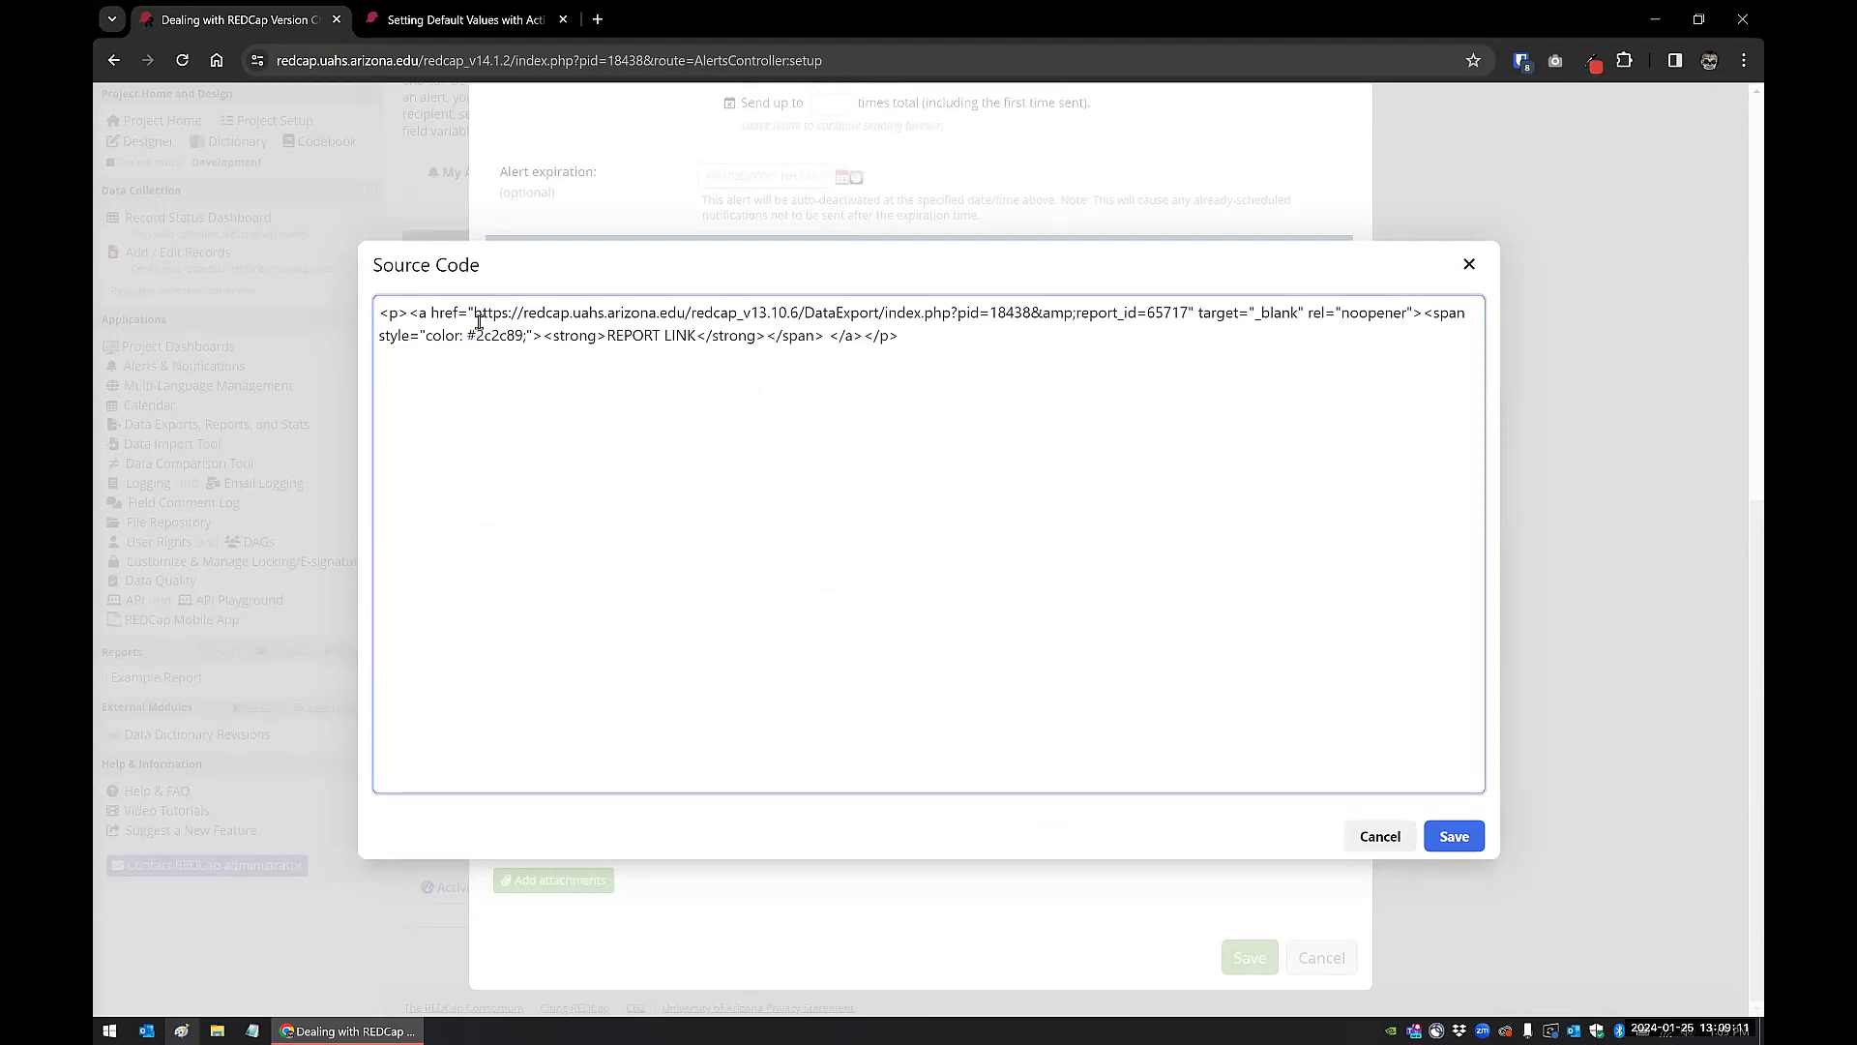
pyautogui.moveTo(472, 312); pyautogui.dragTo(1188, 312)
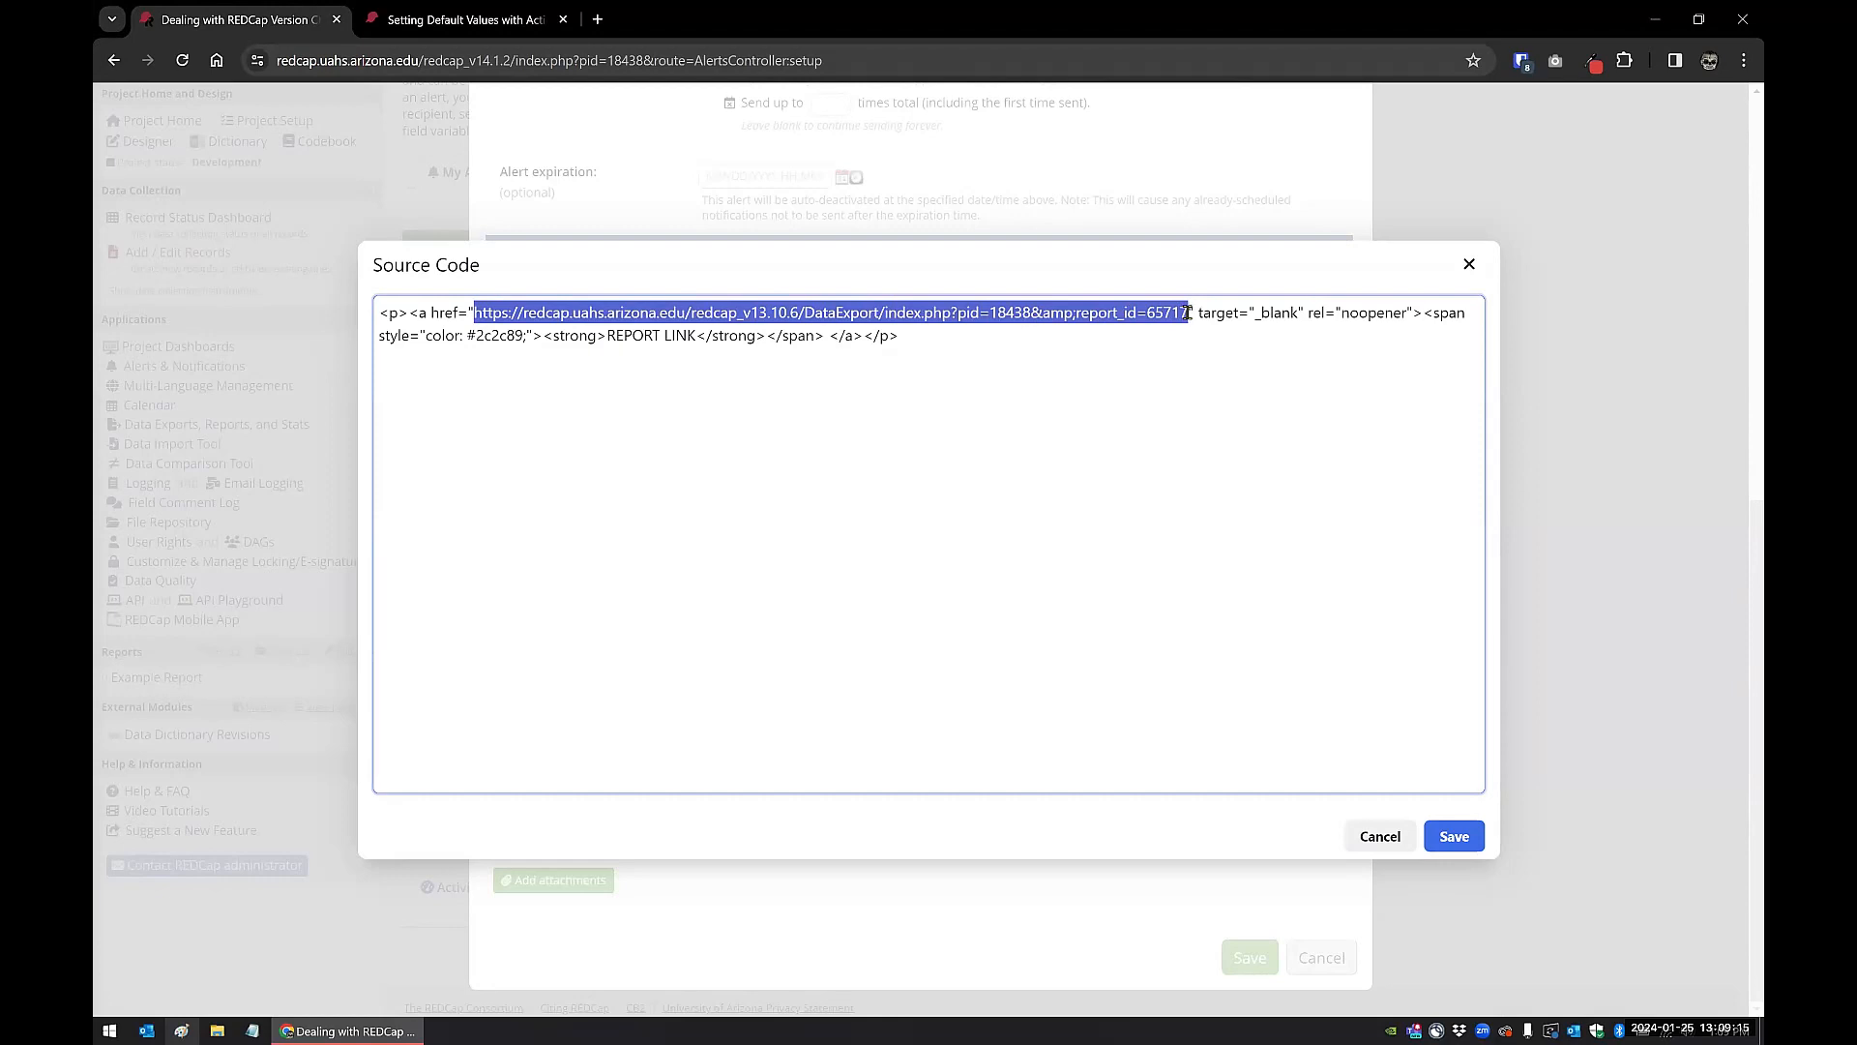
pyautogui.click(1368, 836)
pyautogui.click(1322, 956)
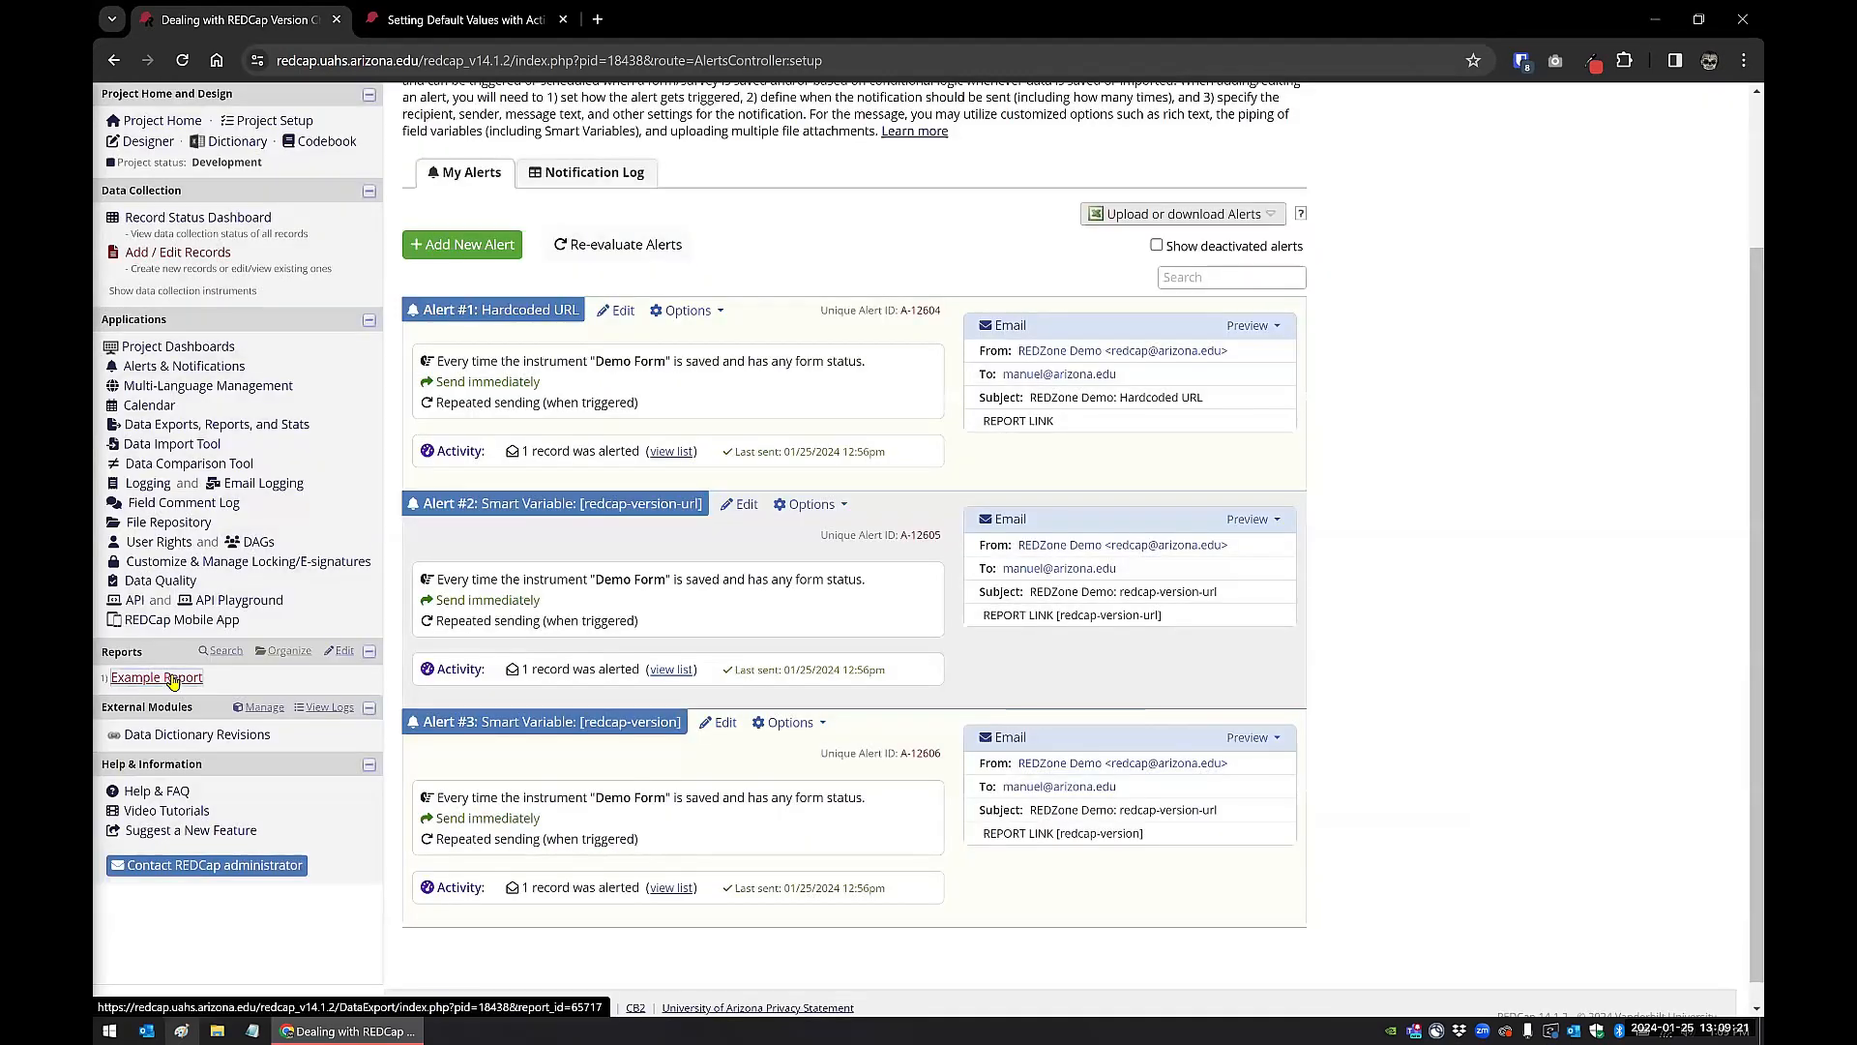
# Step: Open the Example Report in a new browser tab and switch to it
pyautogui.rightClick(172, 680)
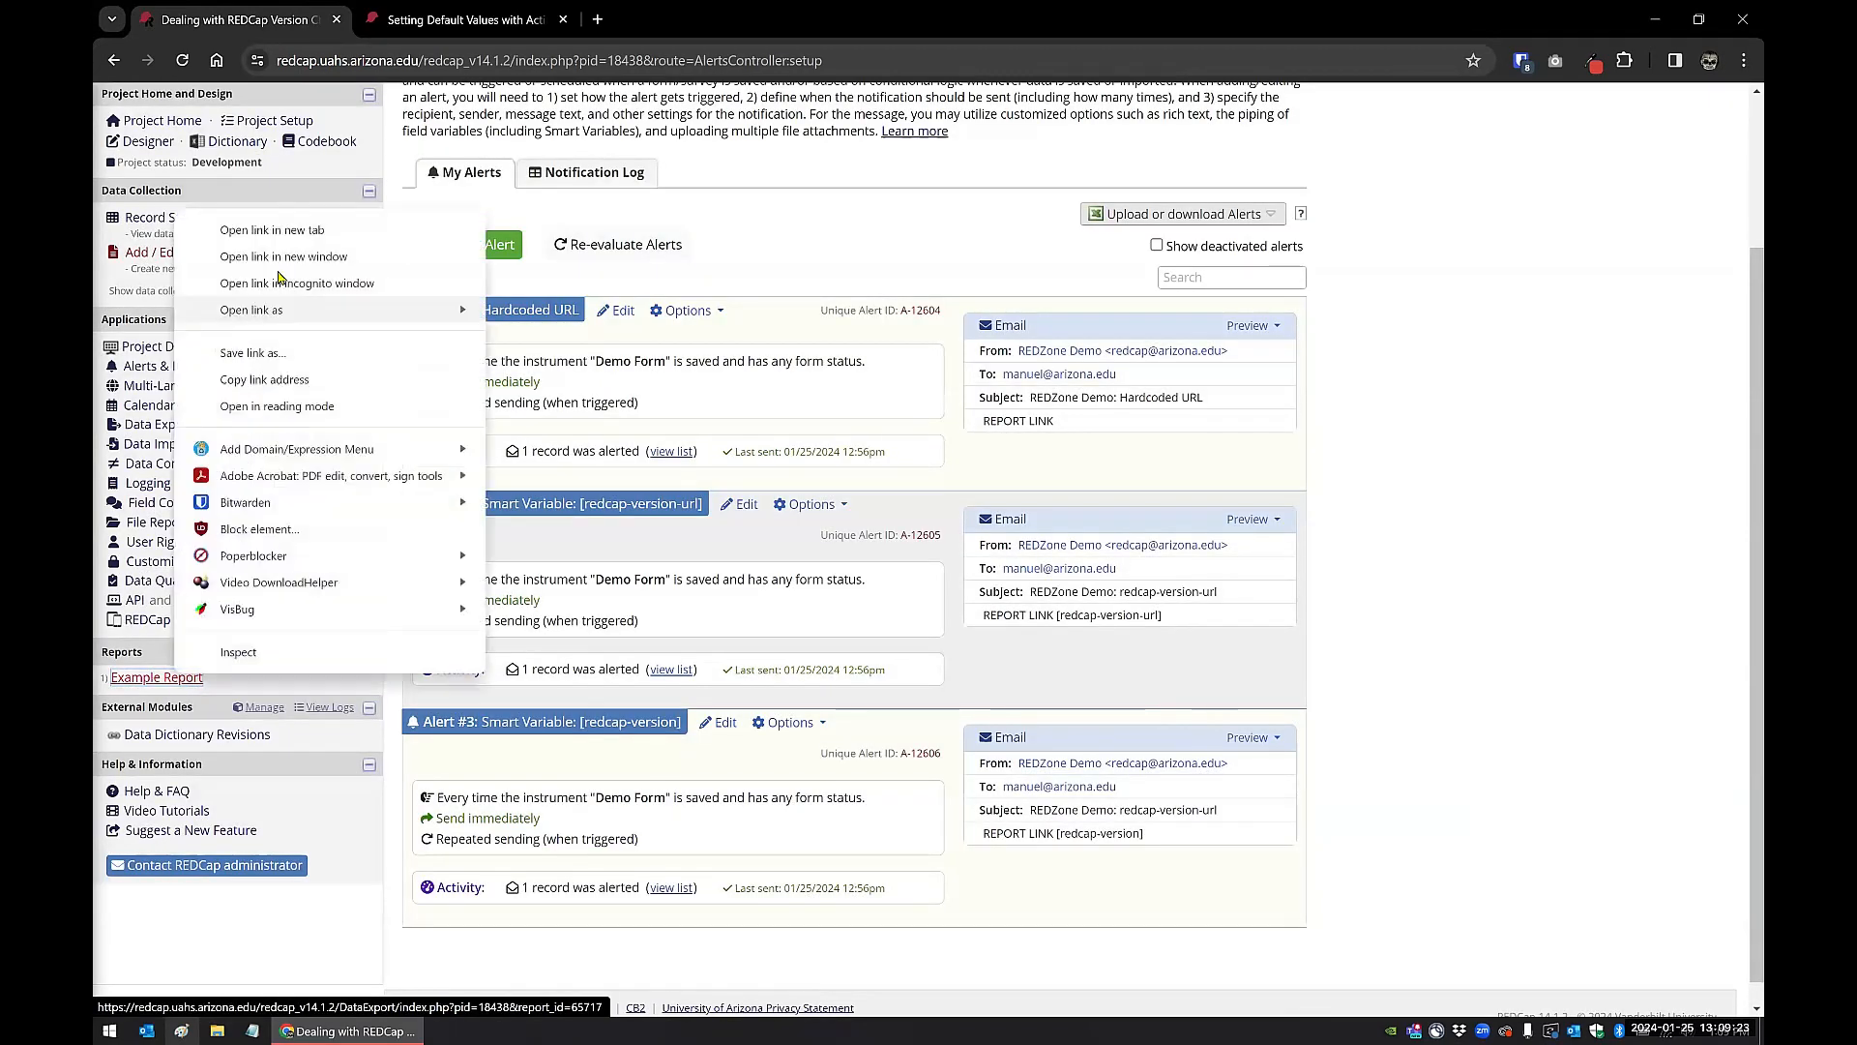
pyautogui.click(279, 232)
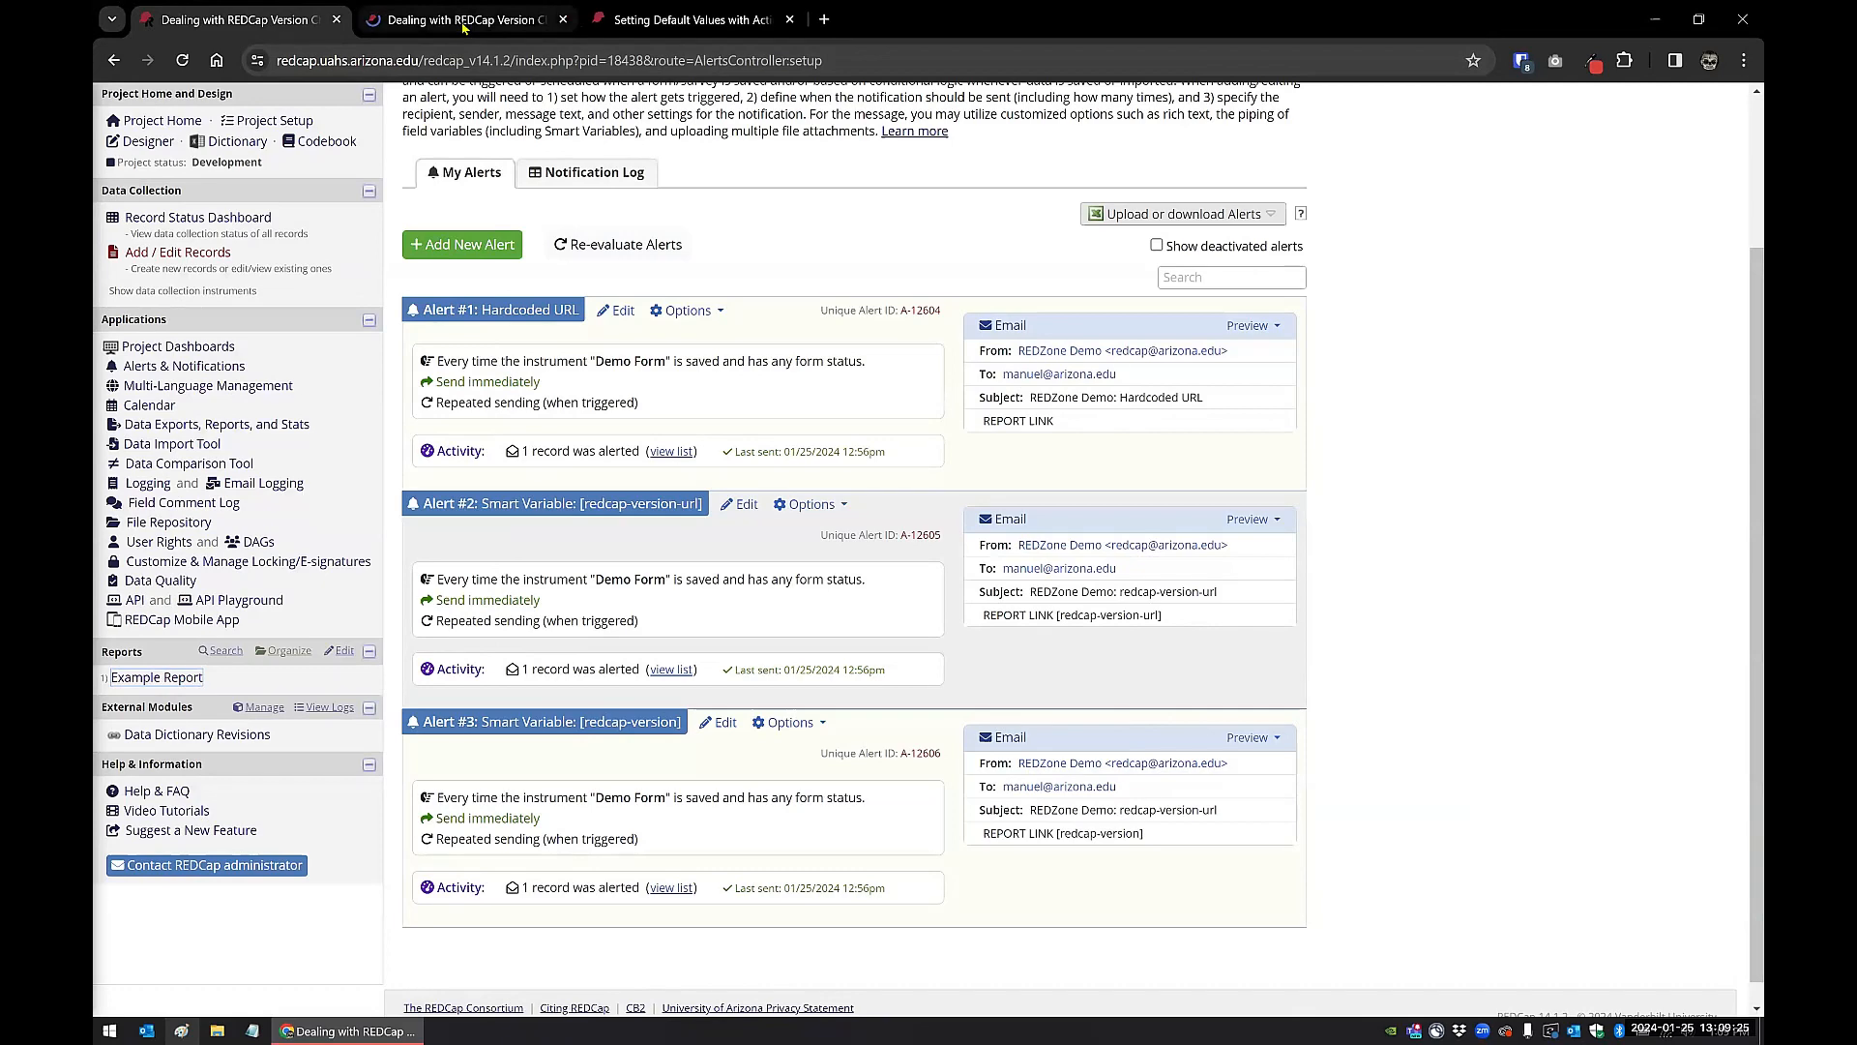
pyautogui.click(463, 21)
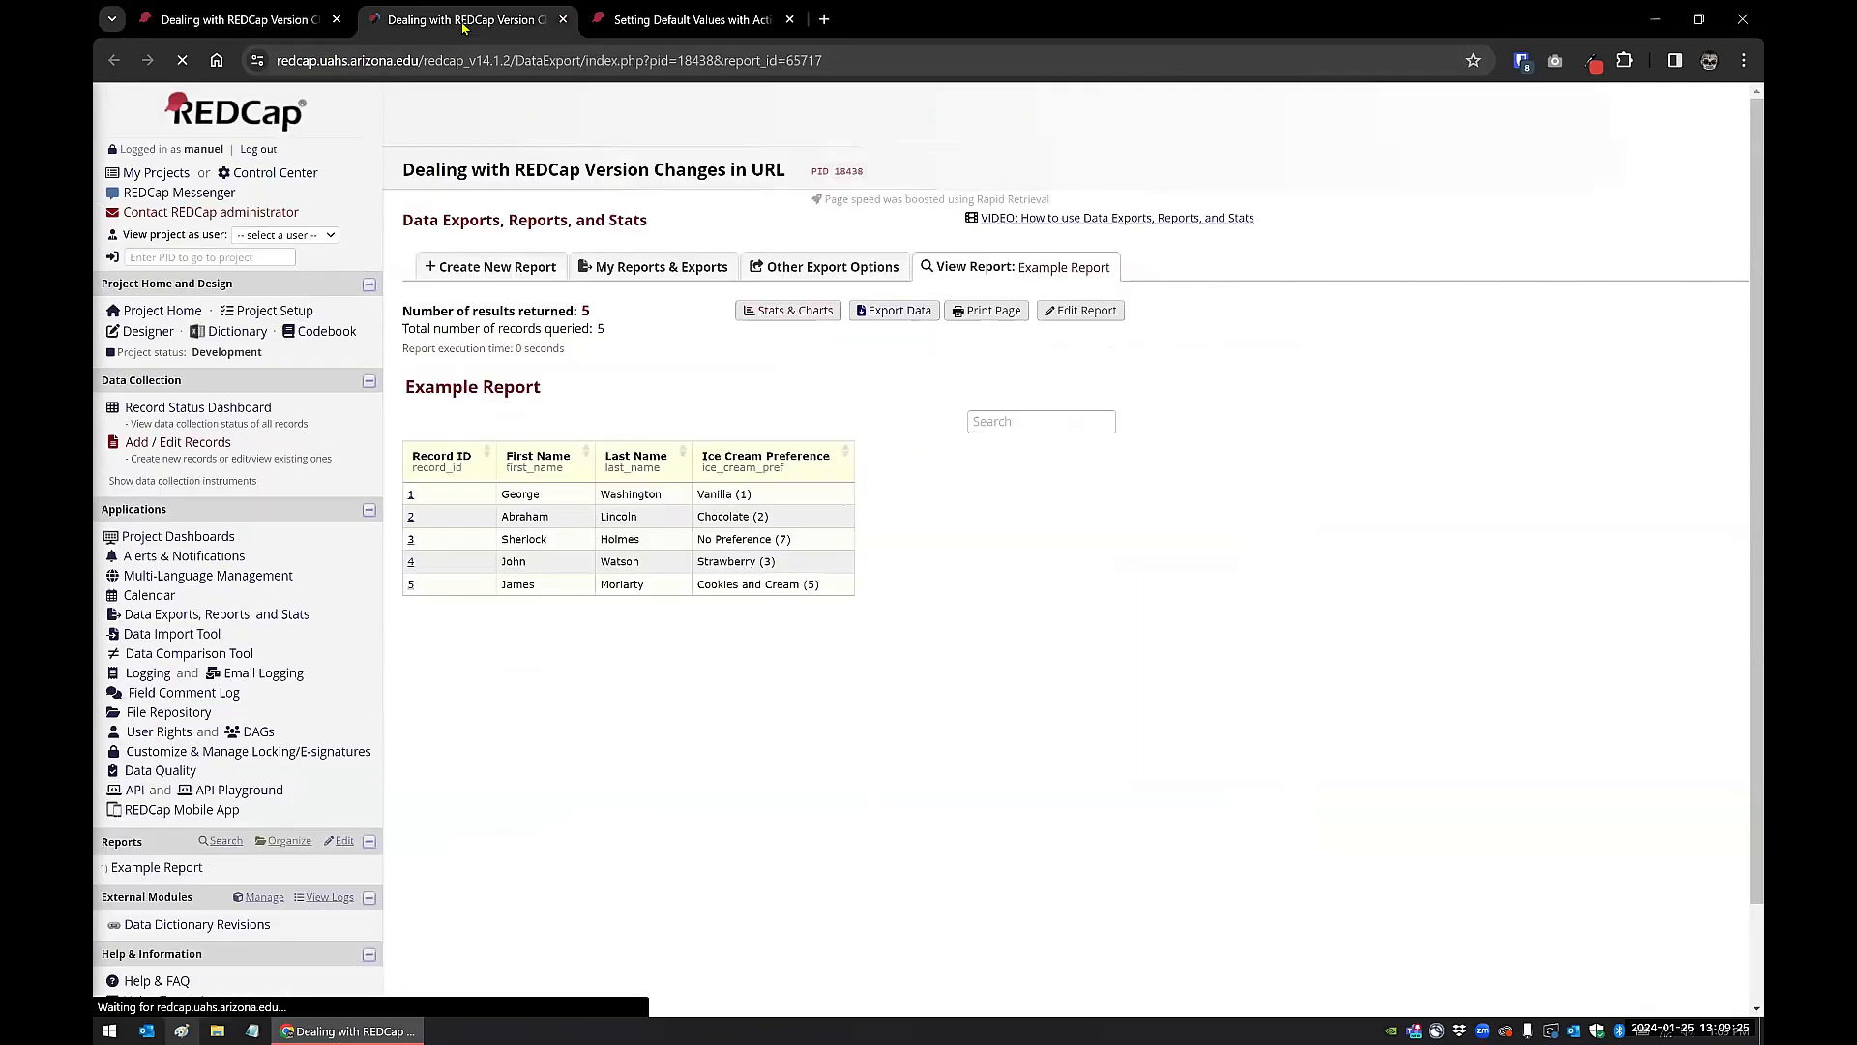
# Step: Examine the Example Report's web address, and locate the matching Report ID in the project's list of reports
pyautogui.click(279, 60)
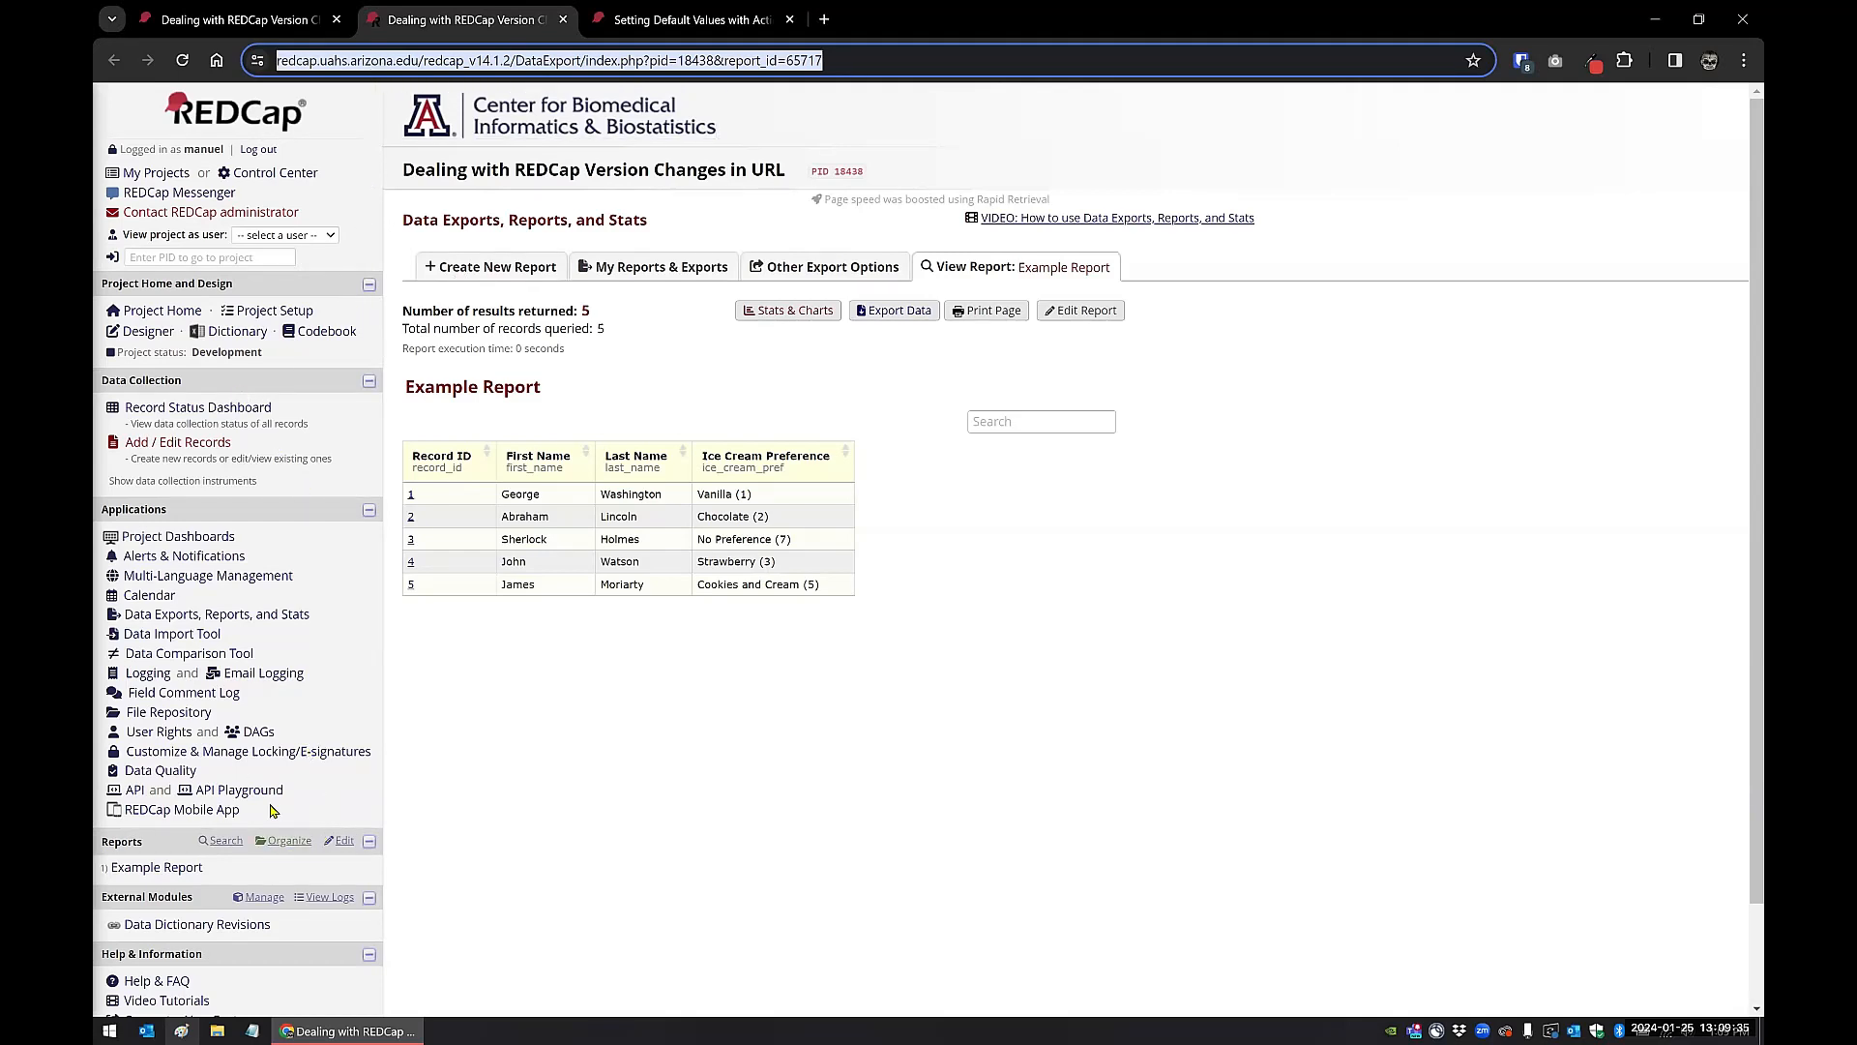
pyautogui.click(343, 842)
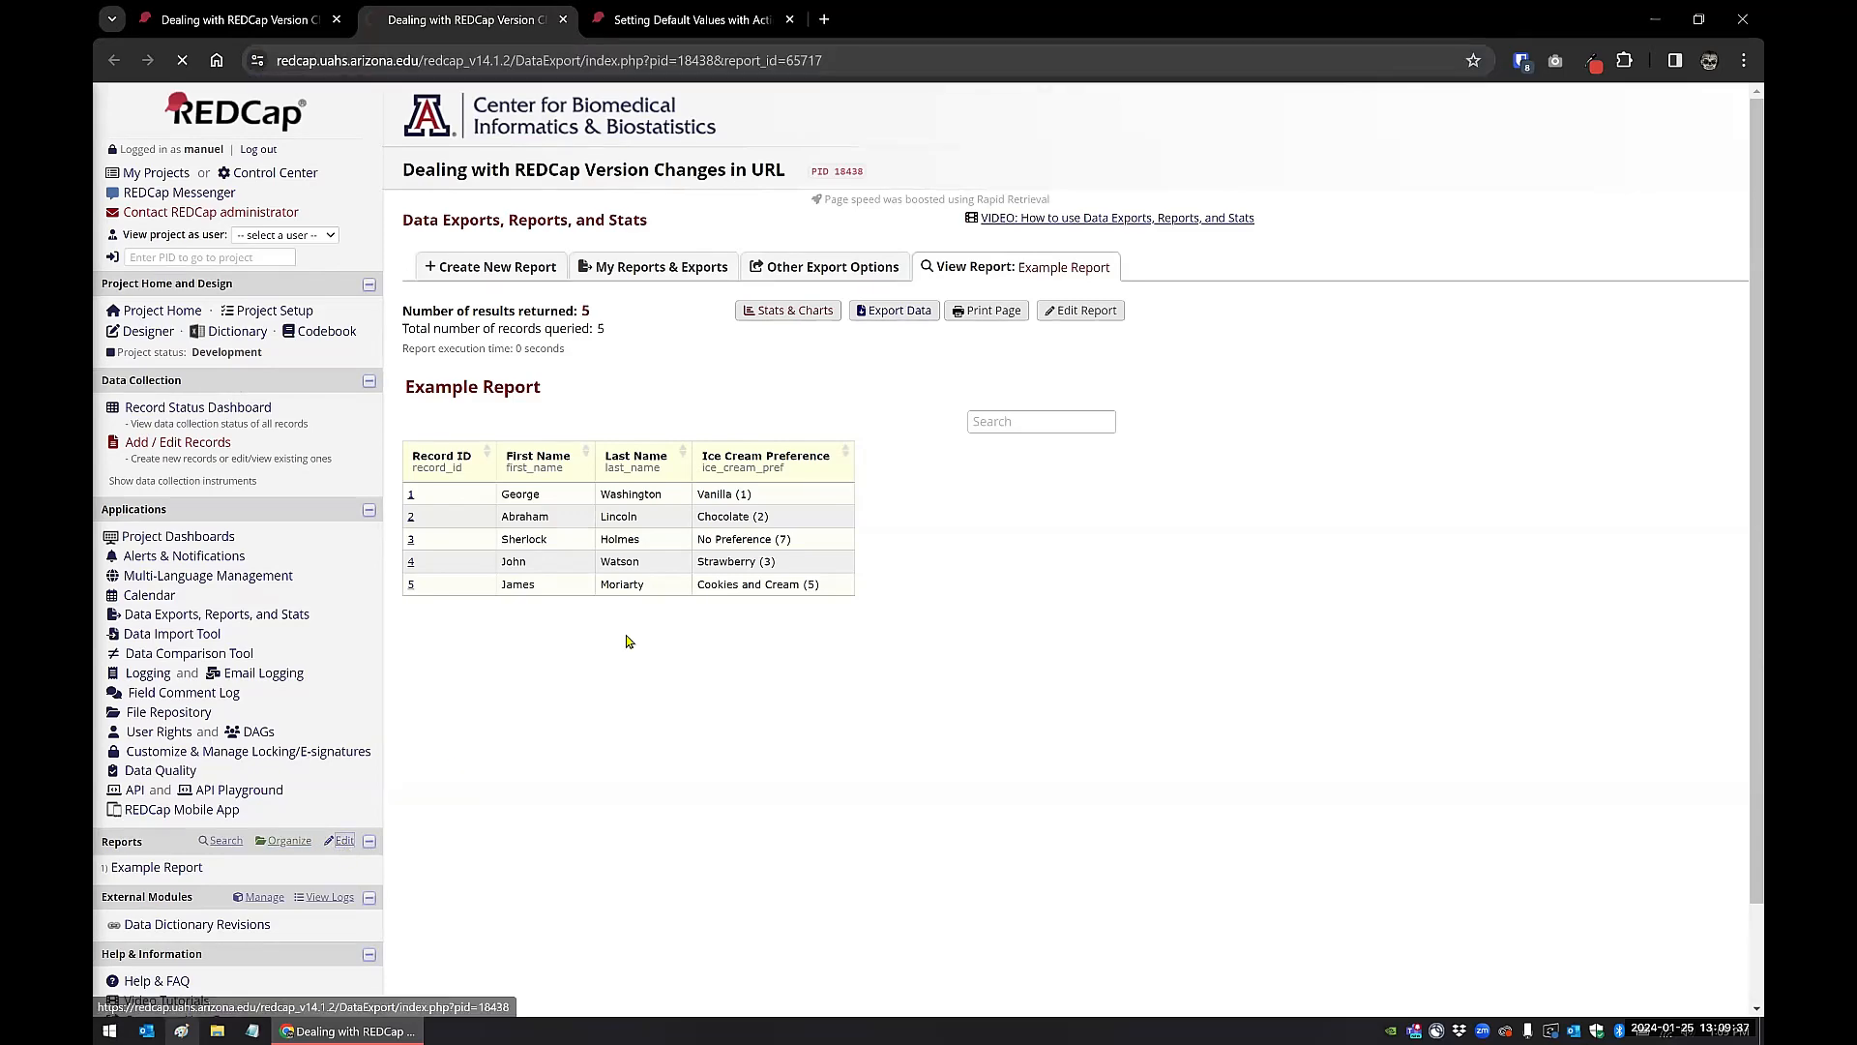
pyautogui.doubleClick(1316, 600)
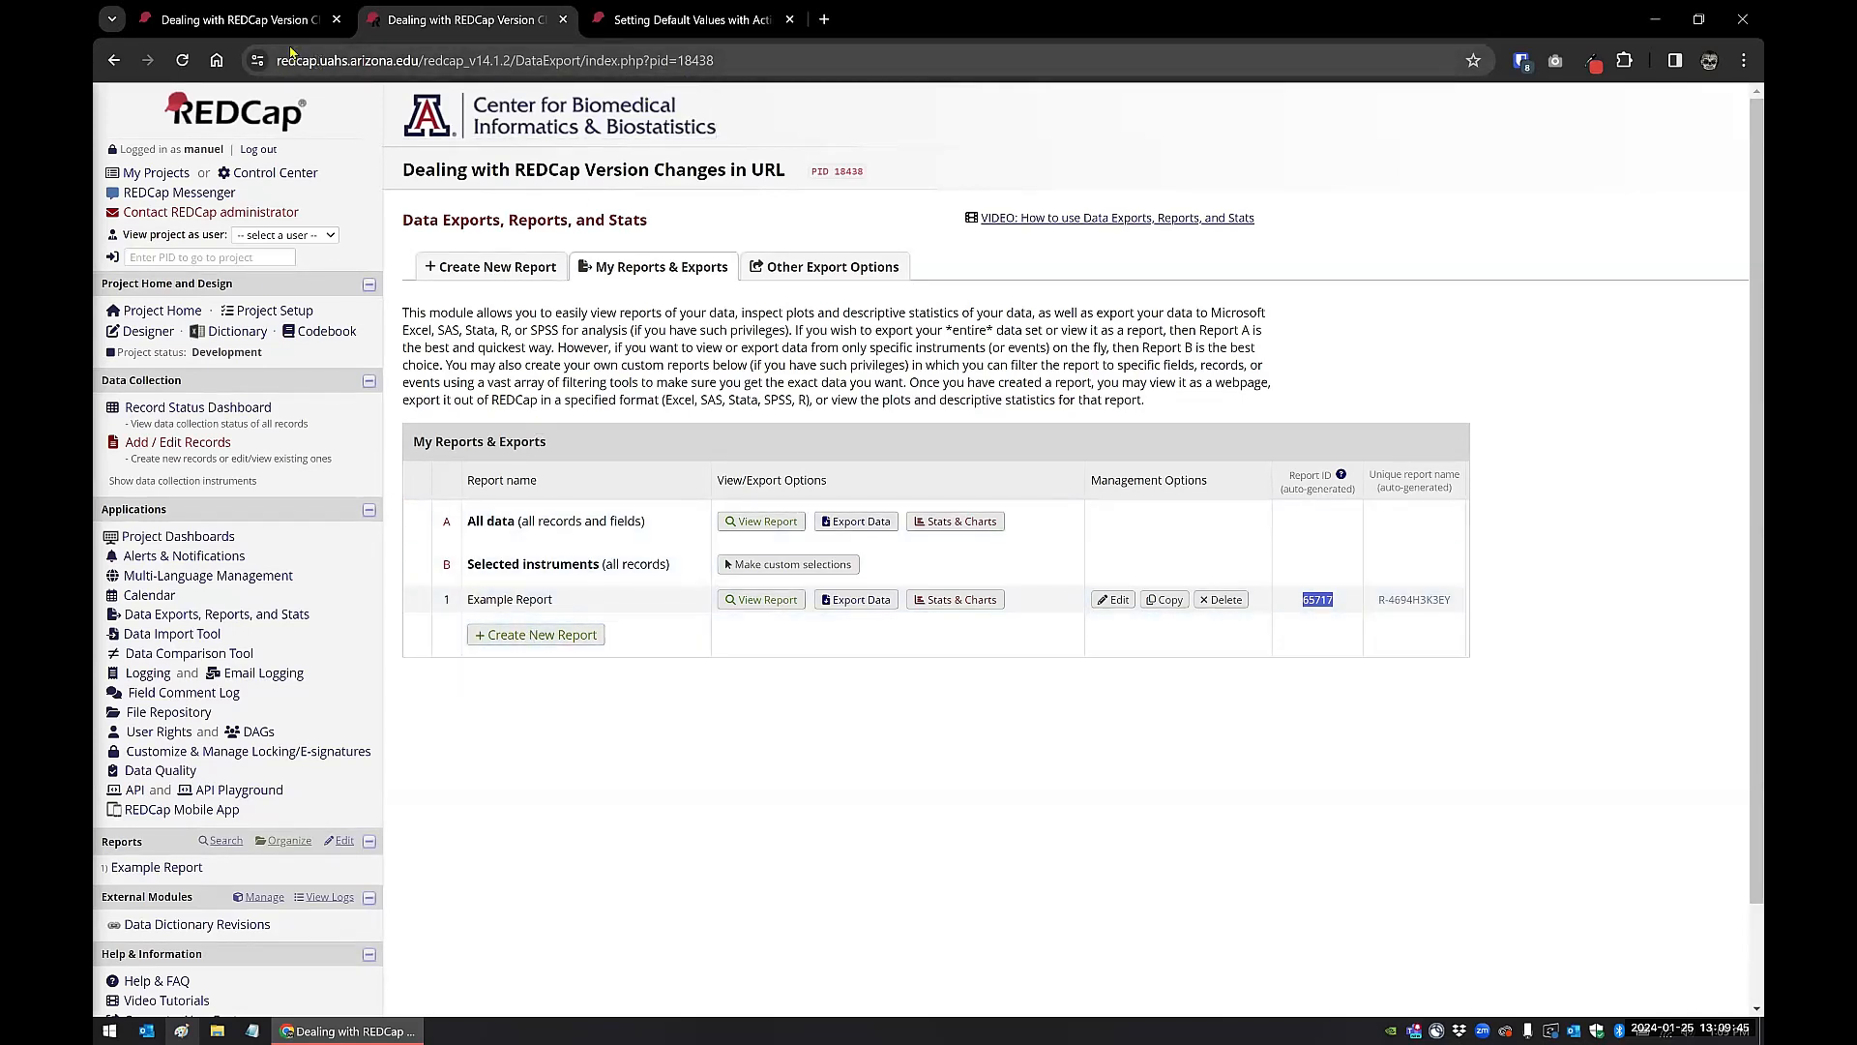
# Step: Return to the alerts list and open the source code of the "Hardcoded URL" alert's message
pyautogui.click(239, 21)
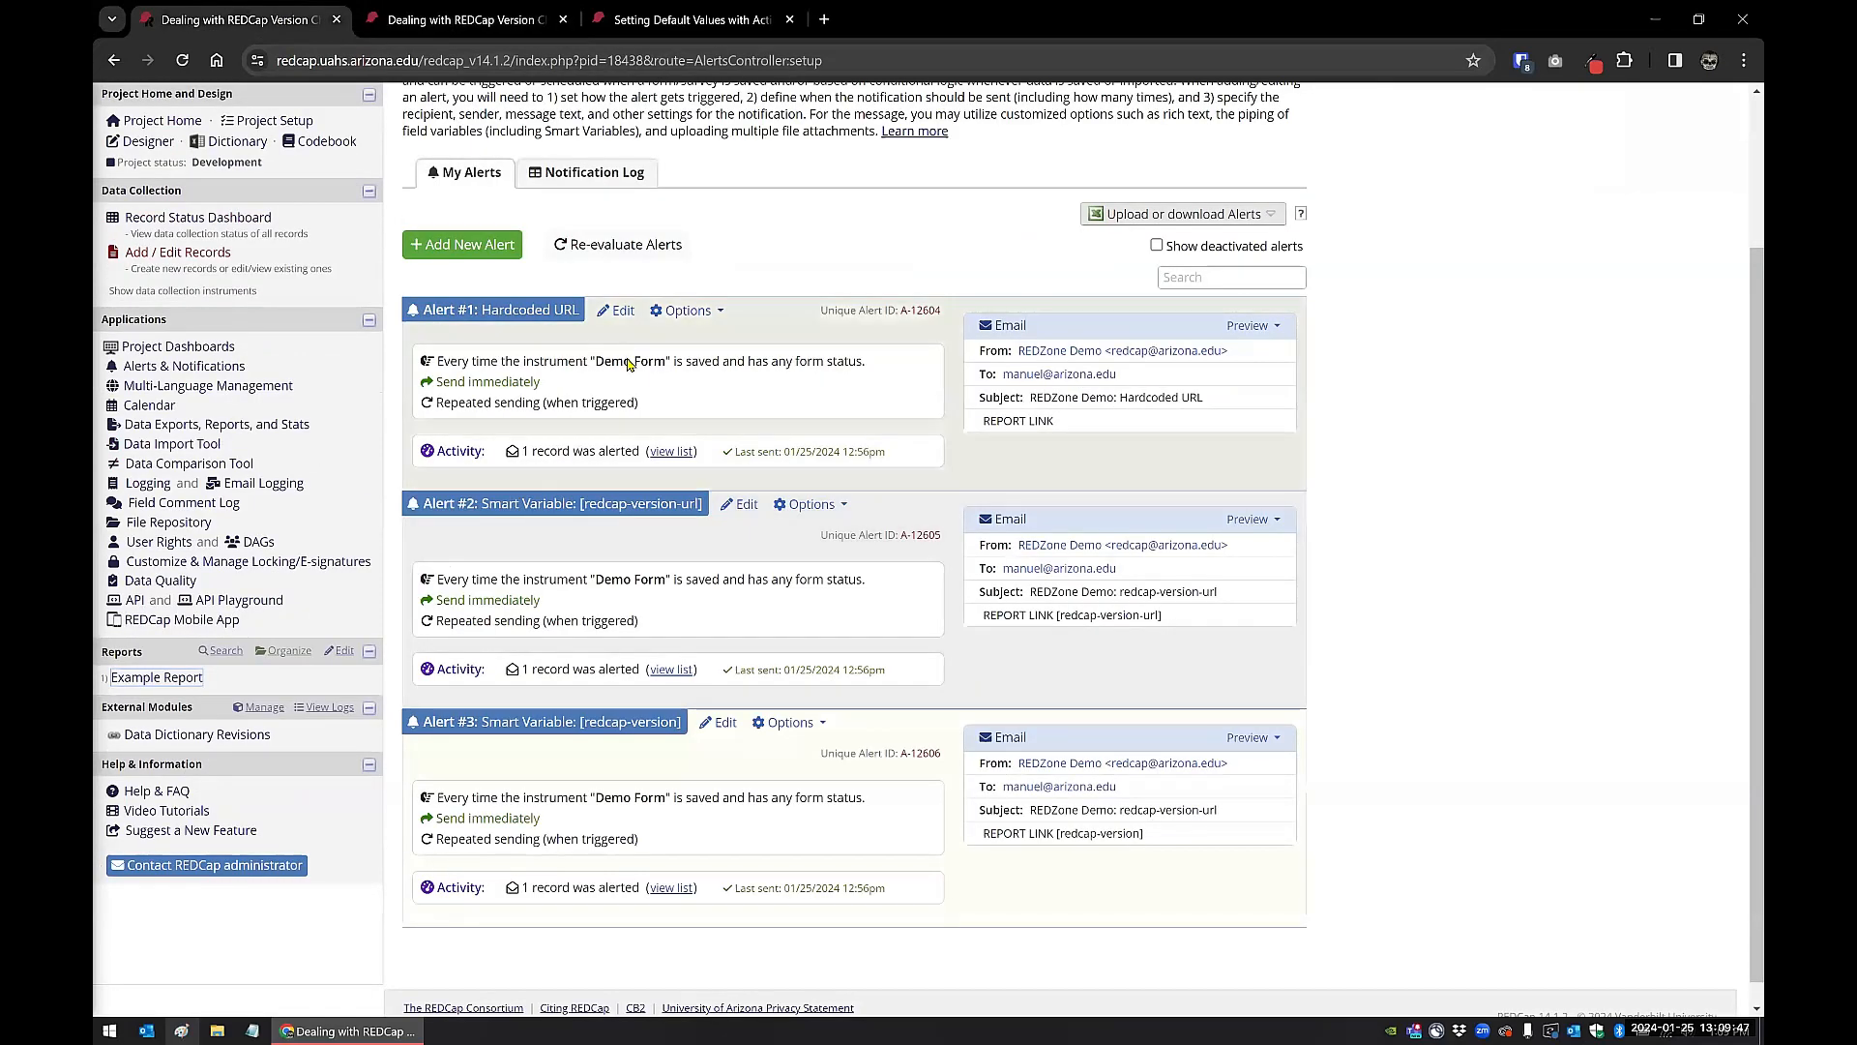
pyautogui.click(623, 314)
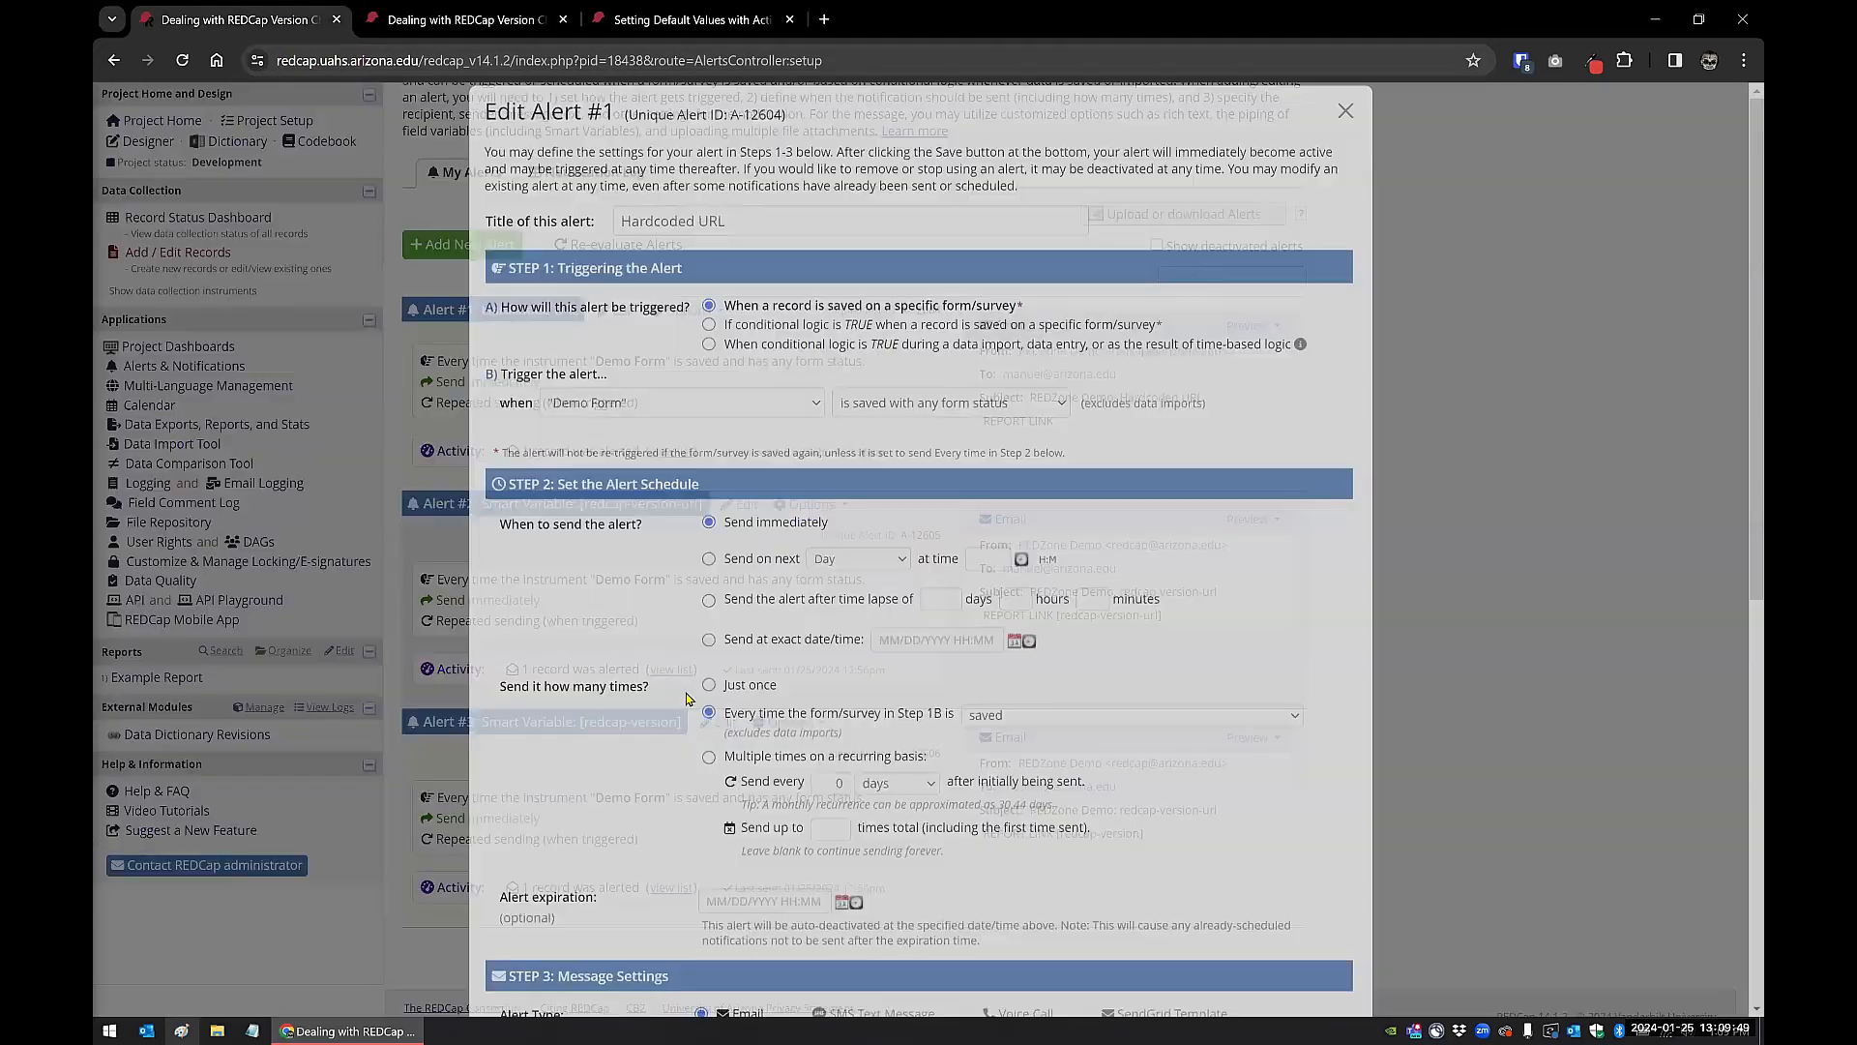
pyautogui.scroll(-10, 1128, 851)
pyautogui.click(1196, 641)
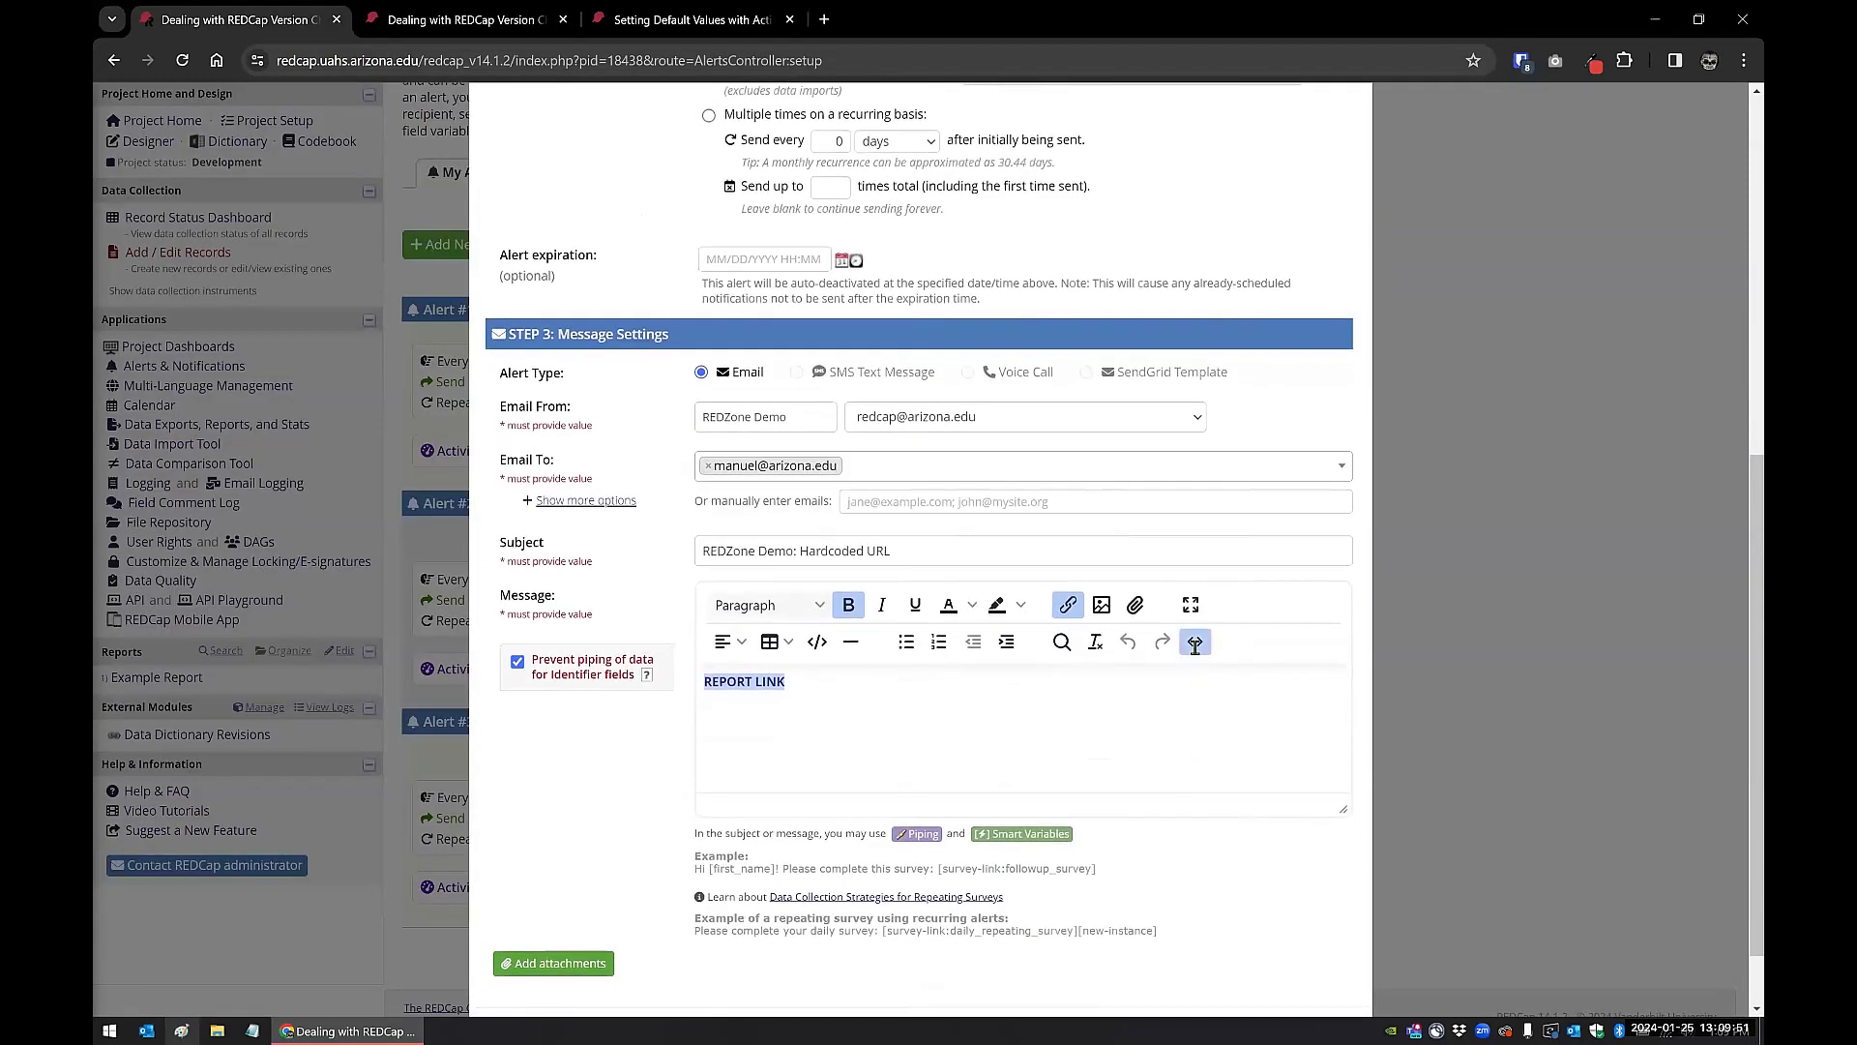
# Step: Examine the report link's full address and its report ID in the source code, then leave the alert without saving
pyautogui.moveTo(476, 314); pyautogui.dragTo(1187, 314)
pyautogui.doubleClick(1149, 317)
pyautogui.click(1158, 339)
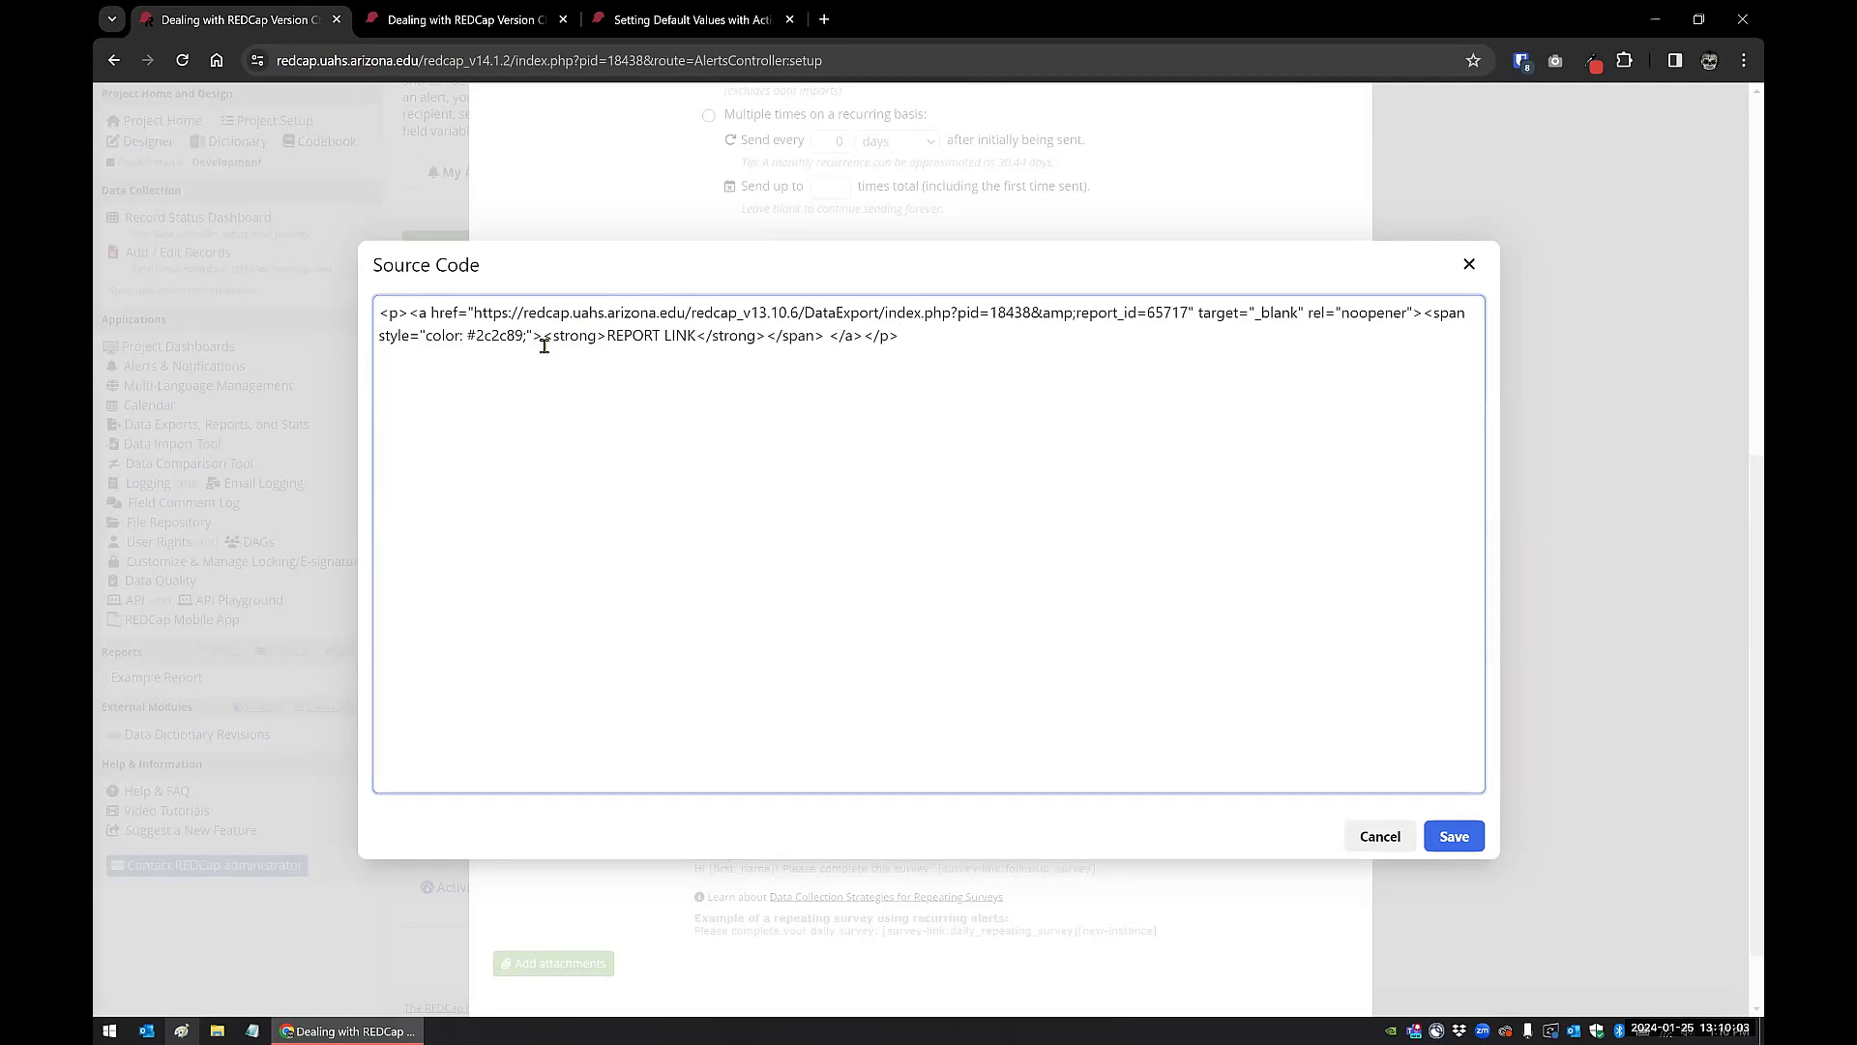
pyautogui.click(1379, 837)
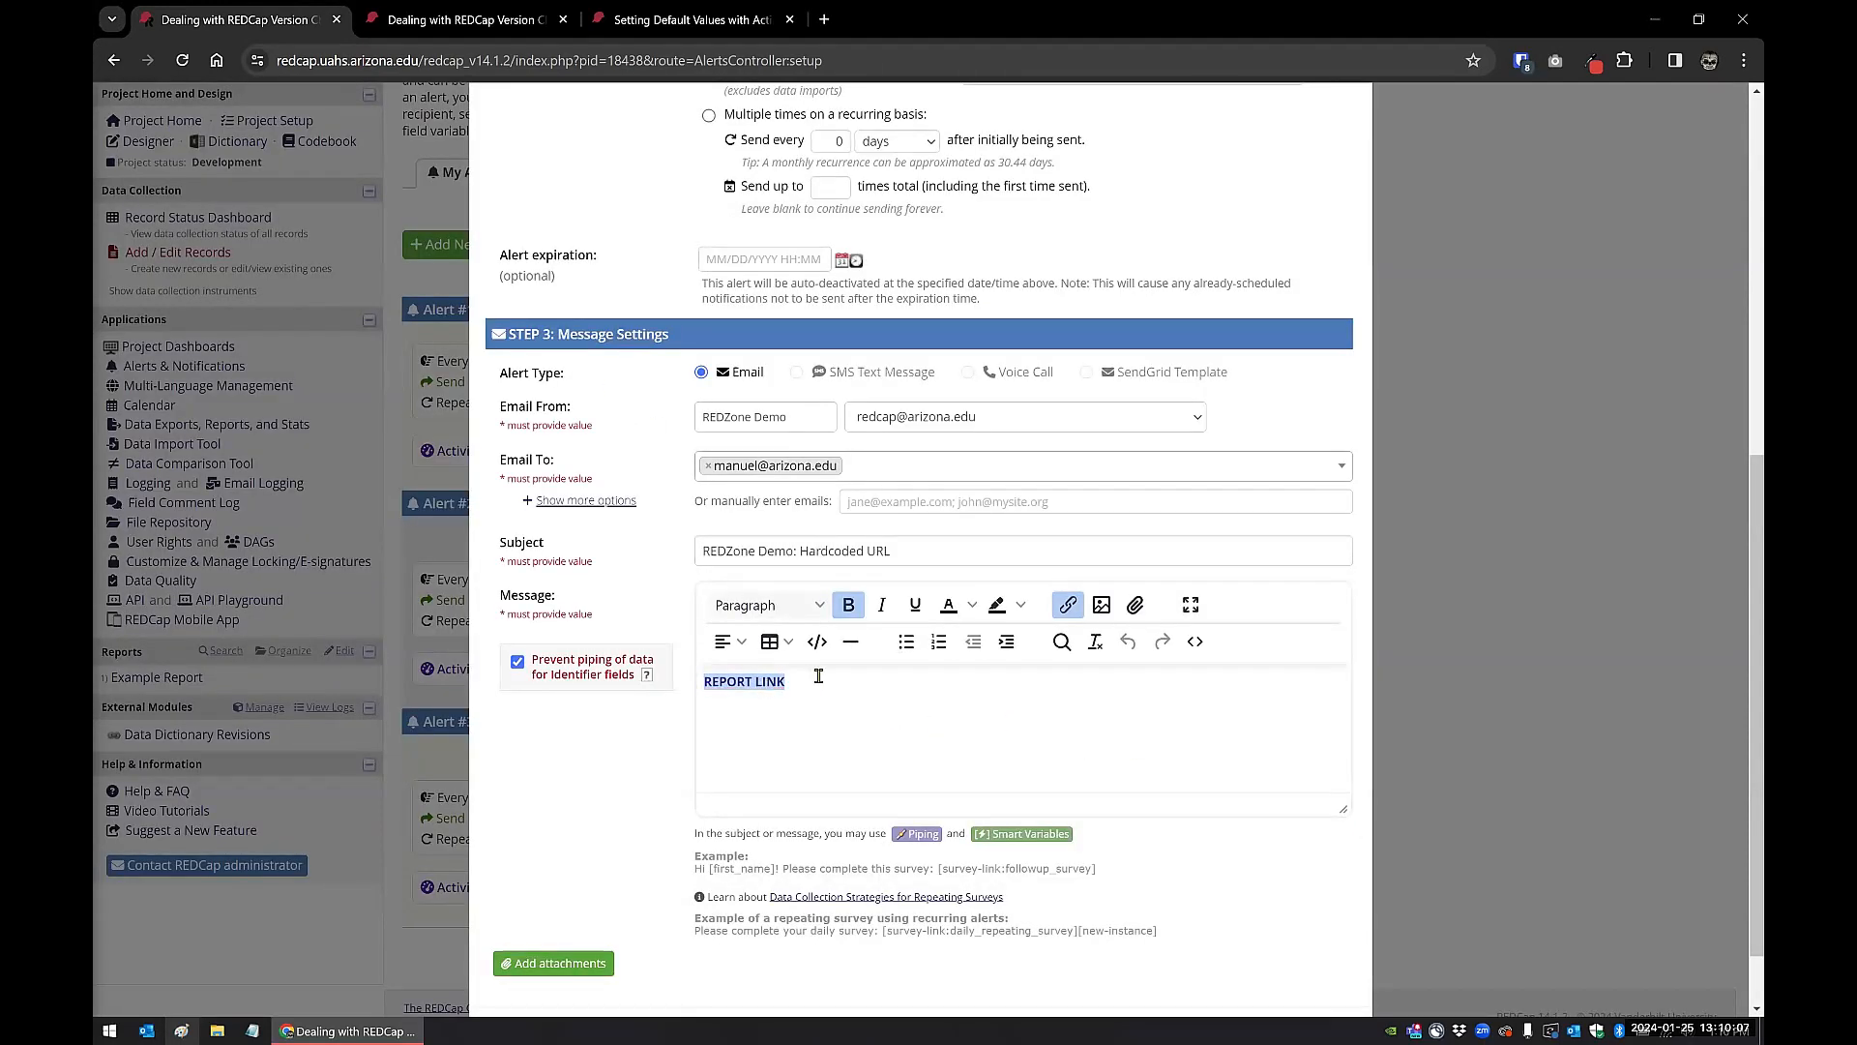
pyautogui.scroll(-2, 818, 676)
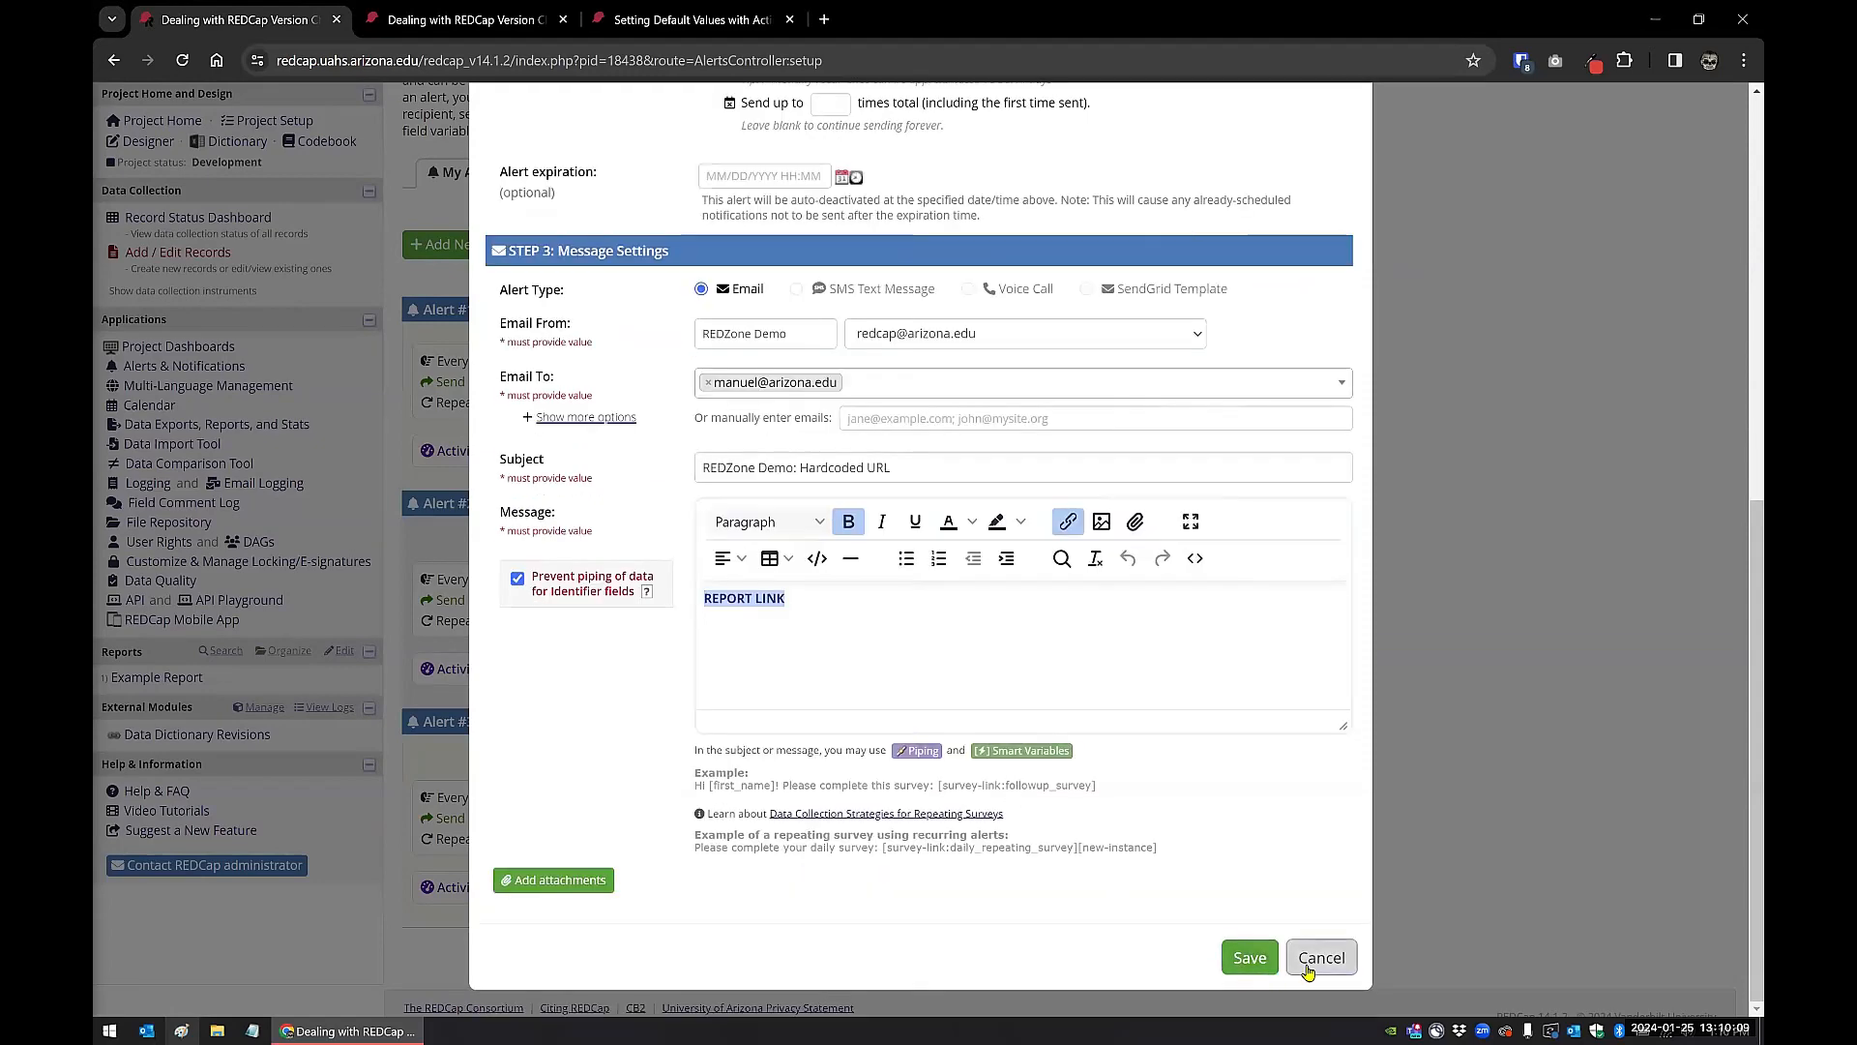
pyautogui.click(1308, 970)
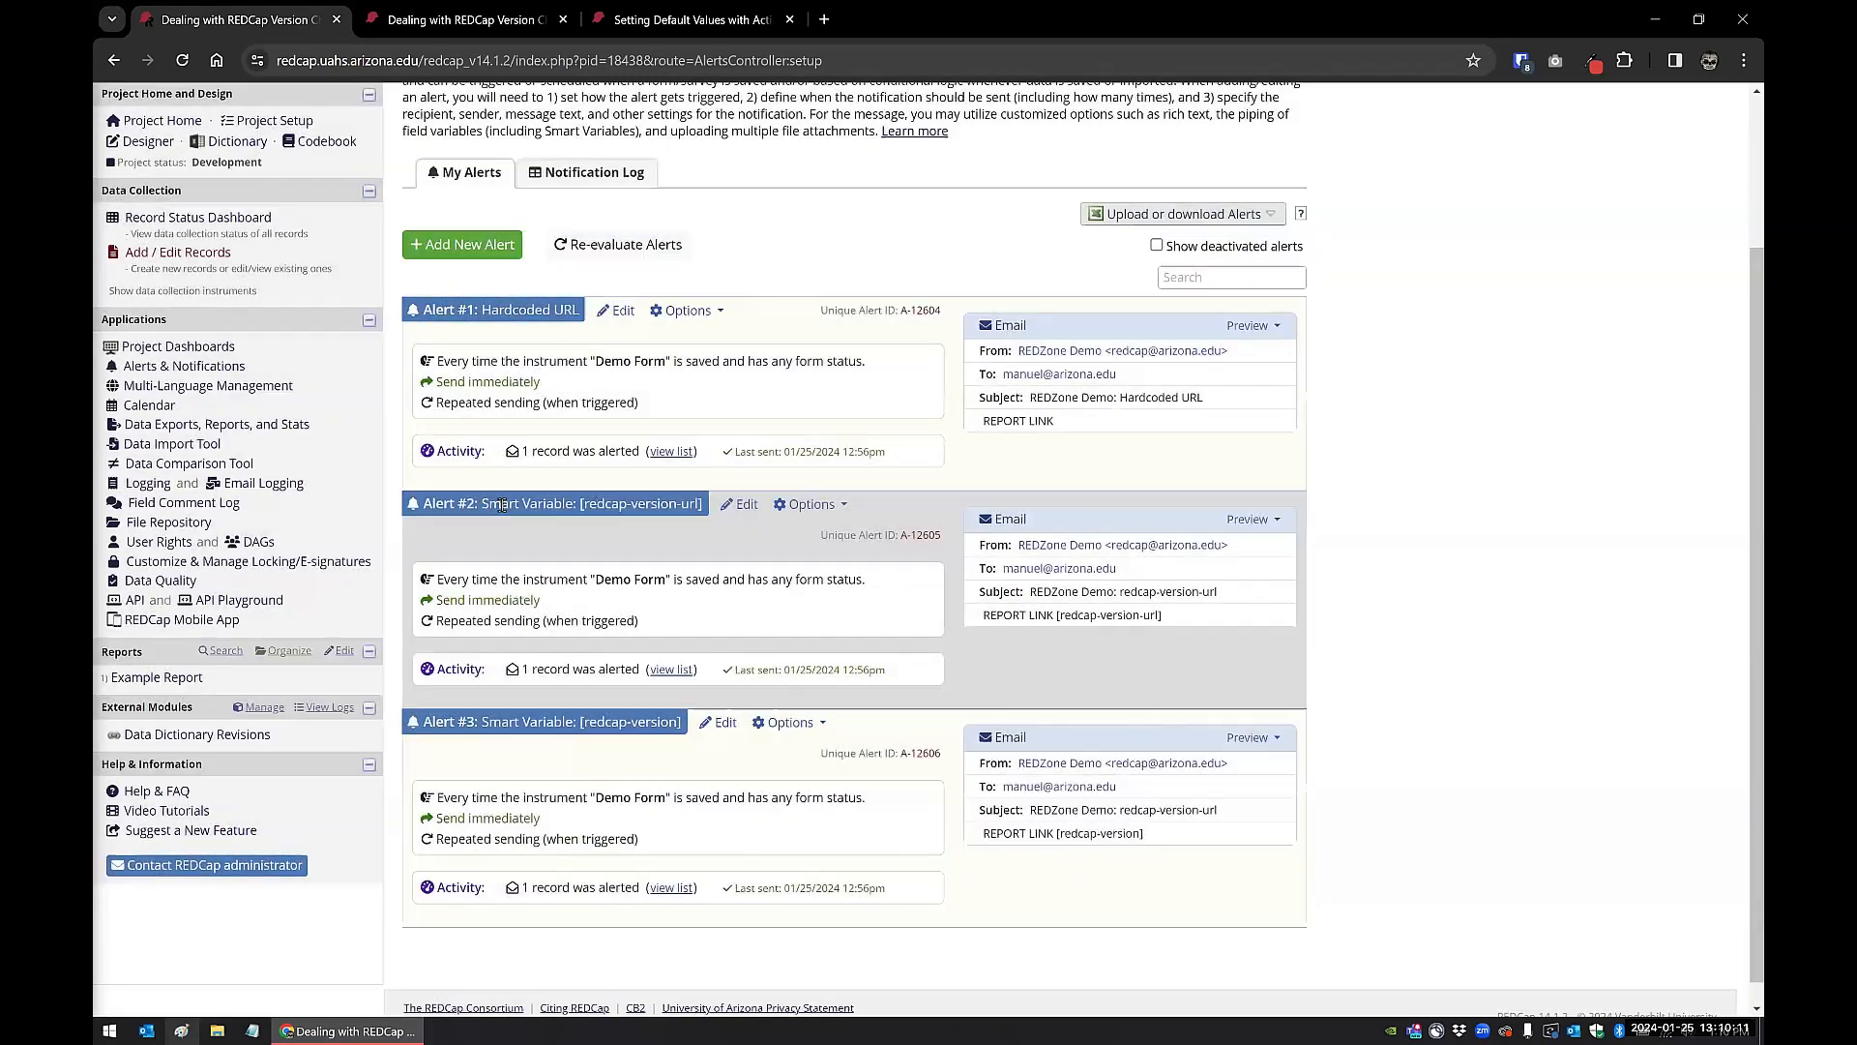
# Step: Open the "Smart Variable: [redcap-version-url]" alert for editing and show its message's source code
pyautogui.click(742, 510)
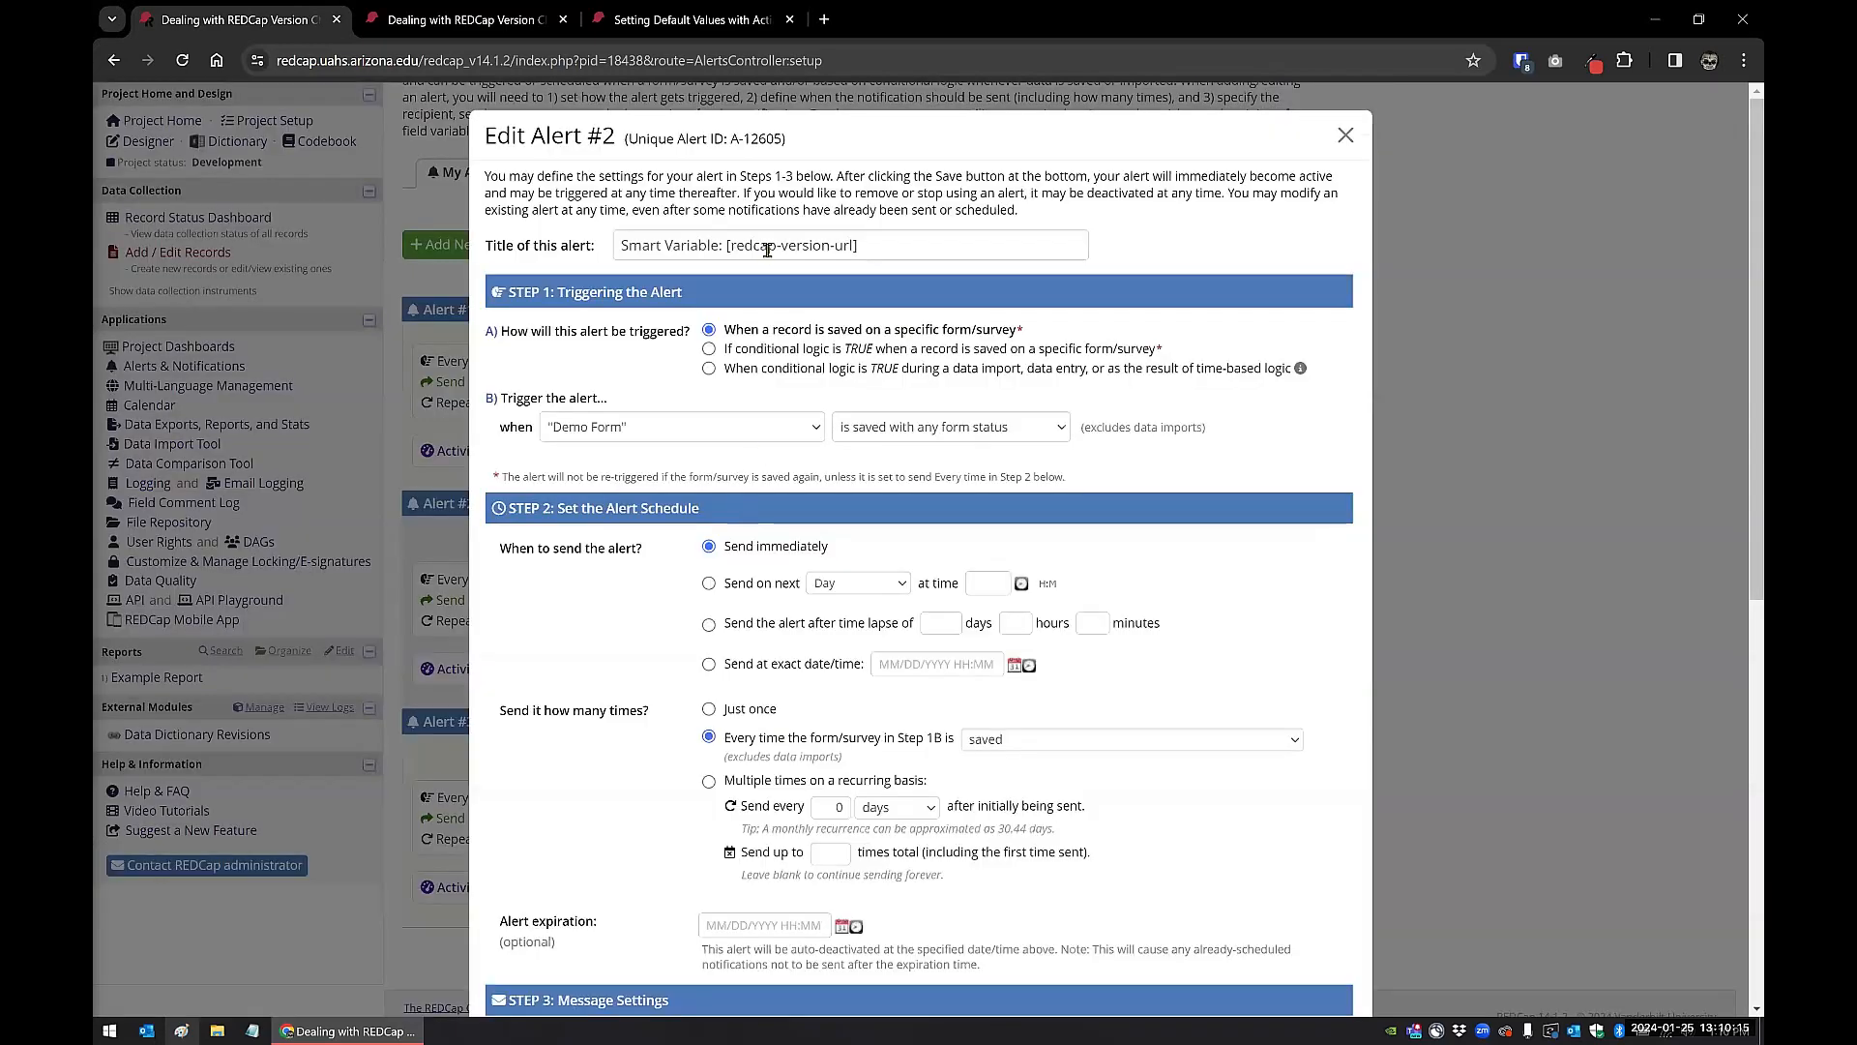
pyautogui.scroll(-2, 799, 422)
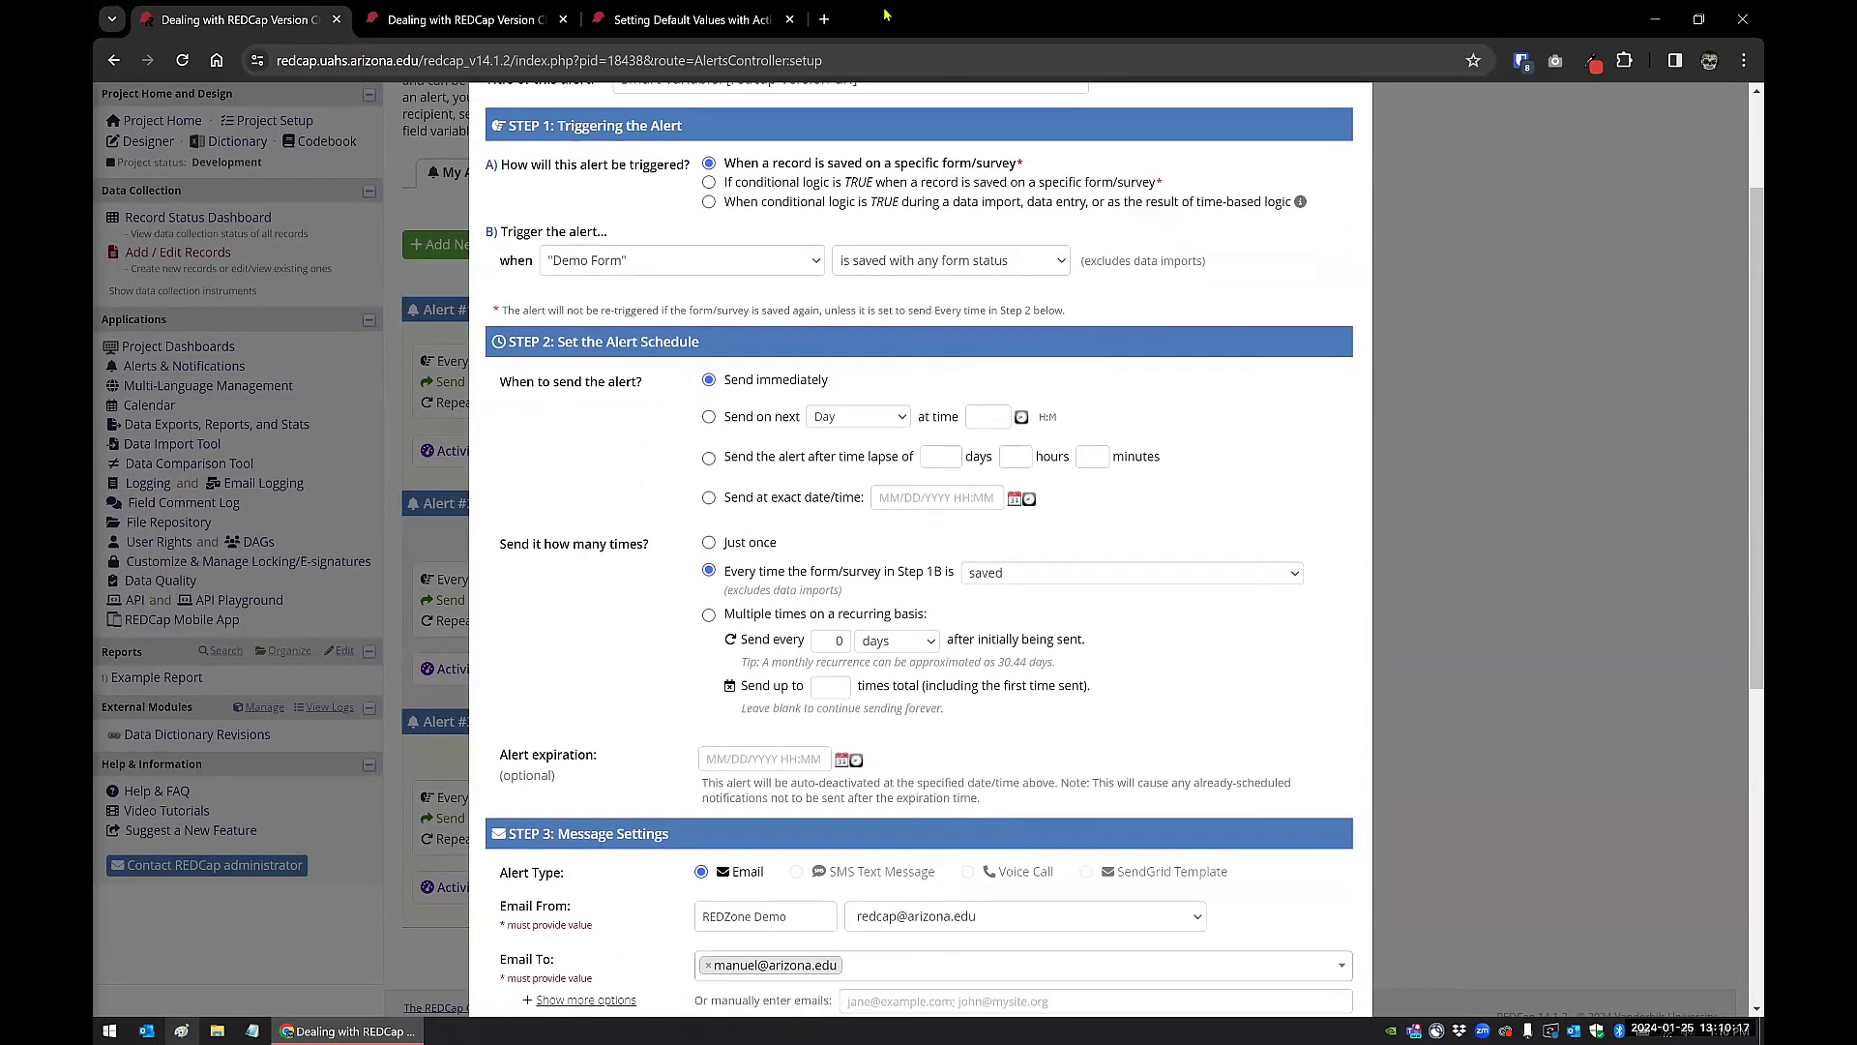
pyautogui.scroll(-6, 799, 422)
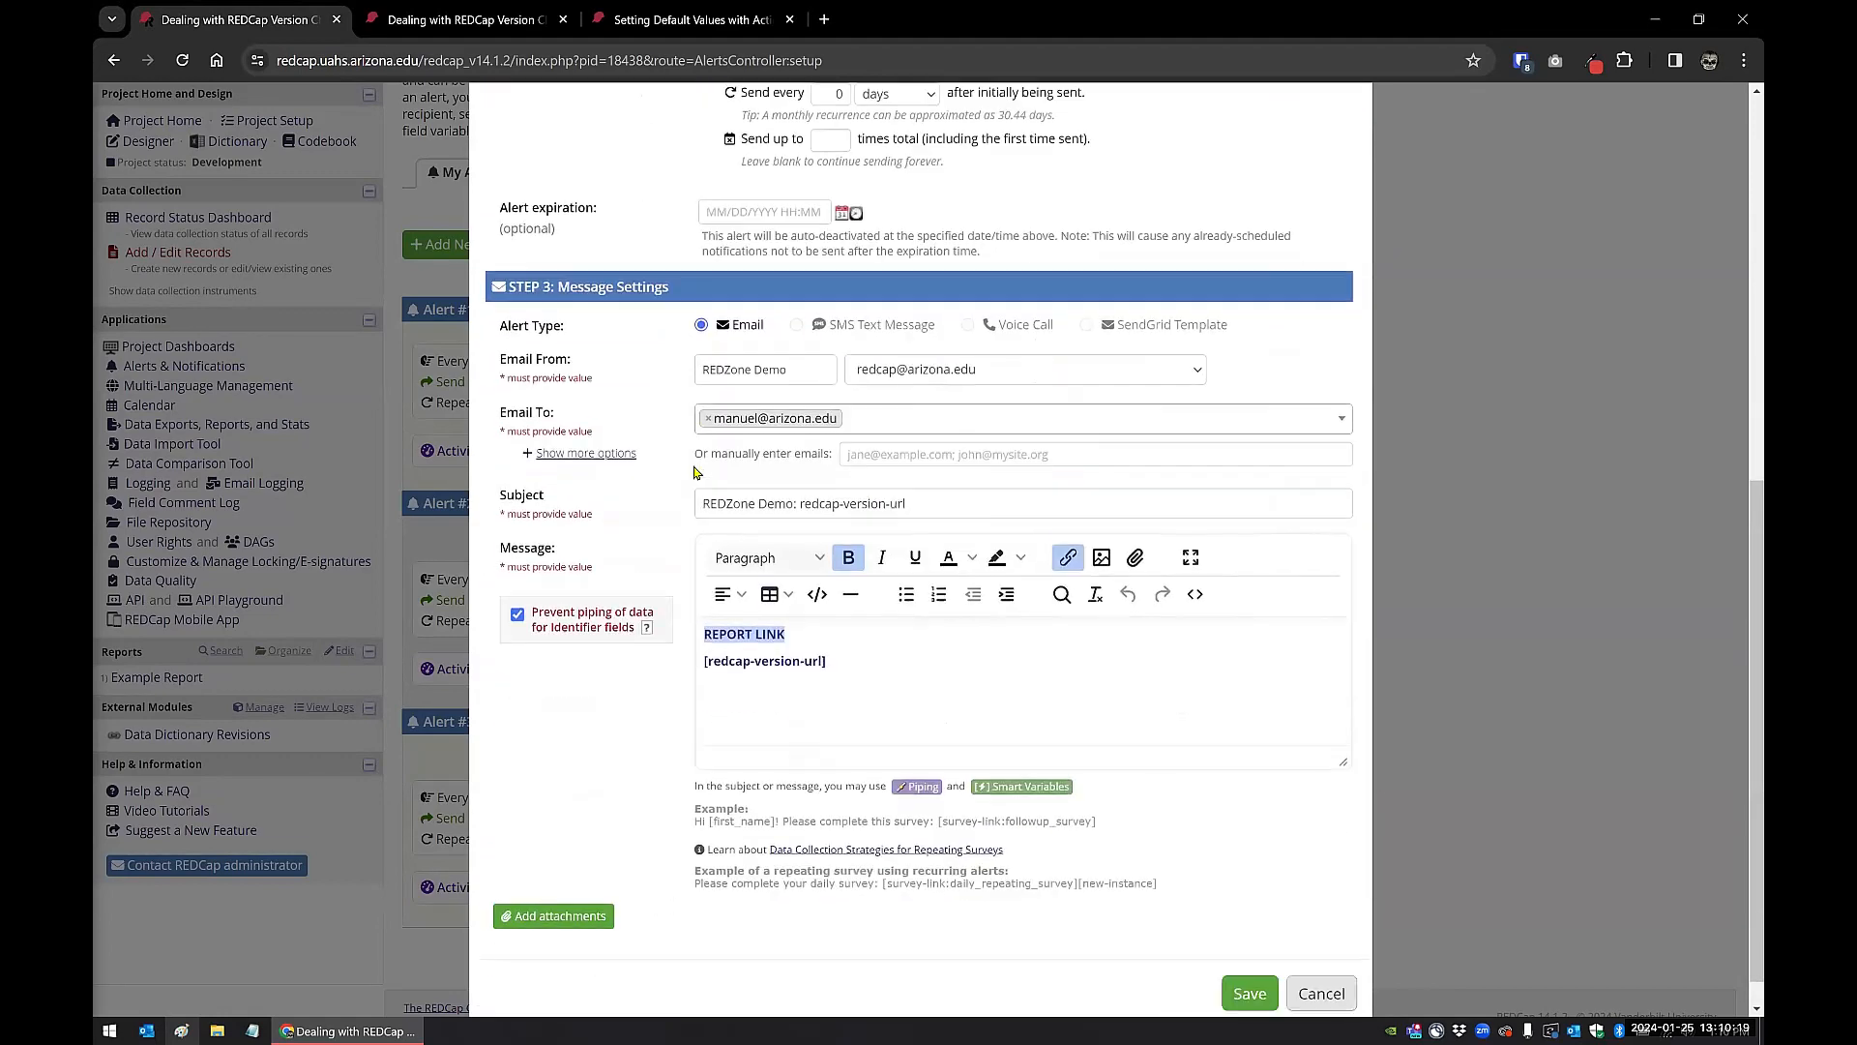
pyautogui.click(743, 612)
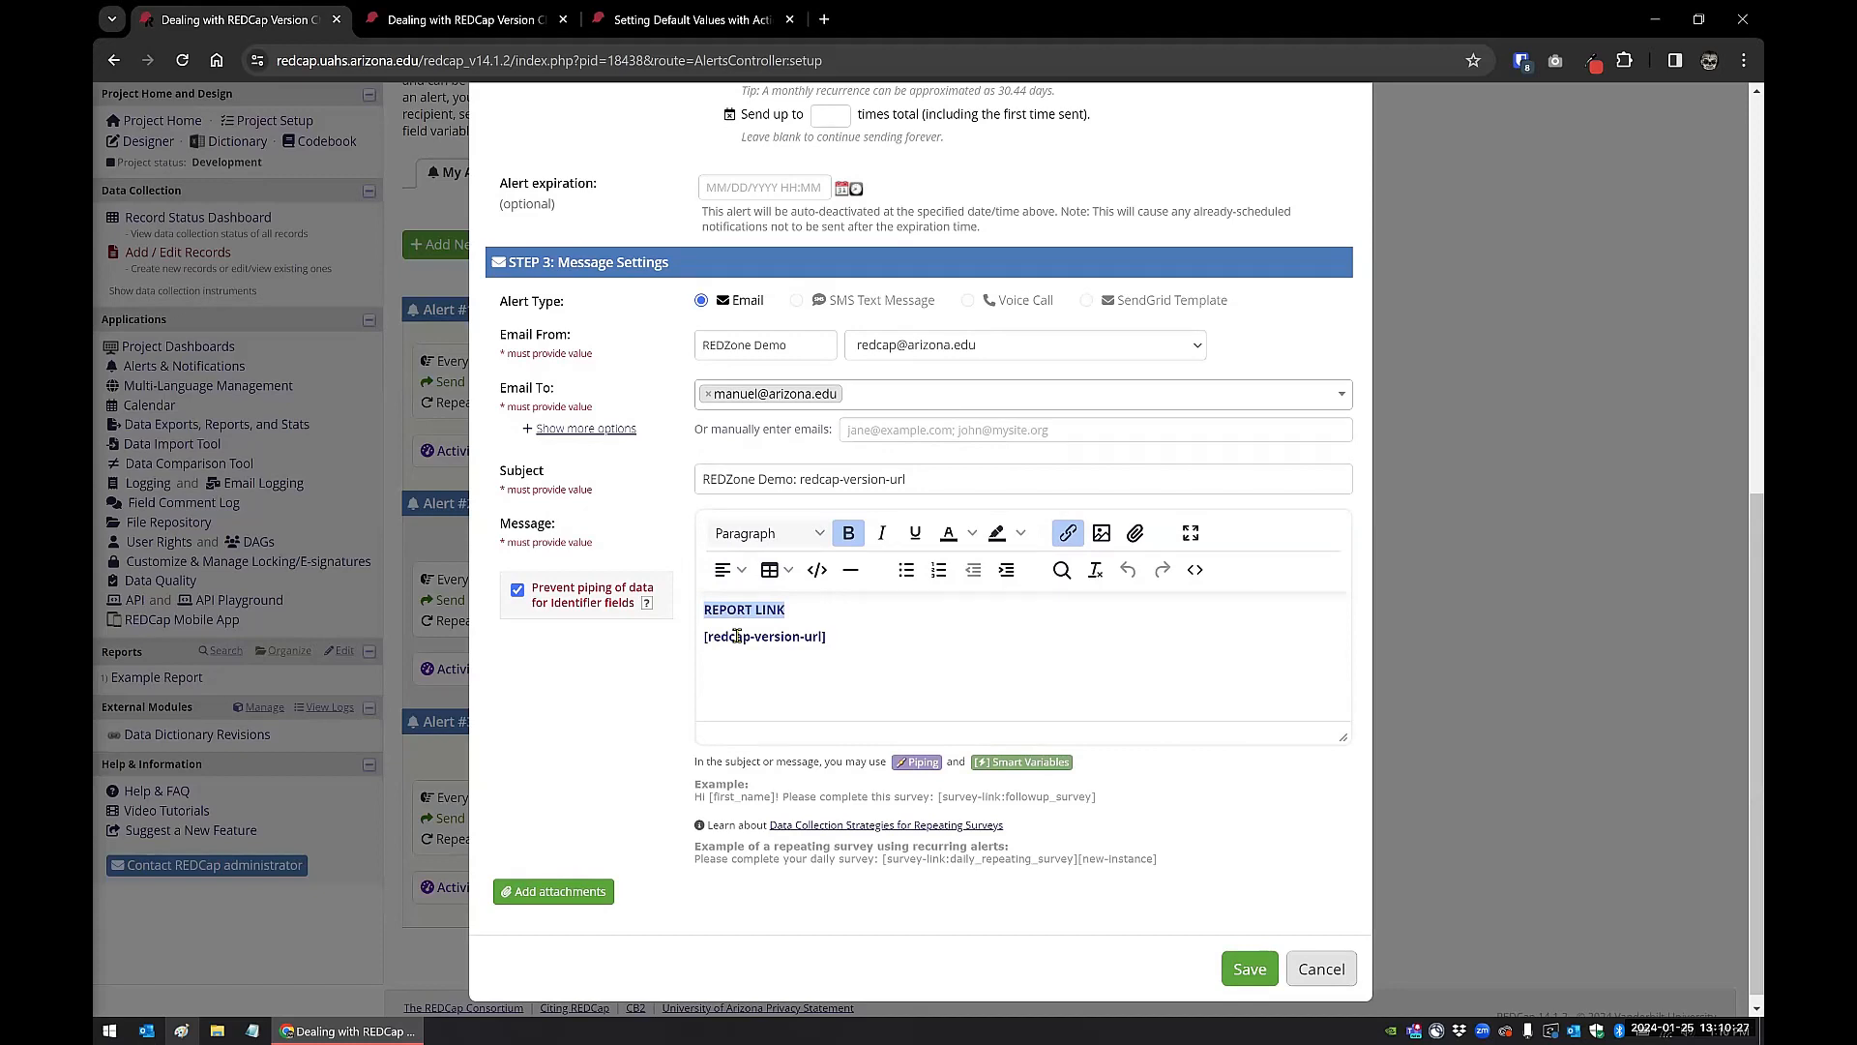
pyautogui.click(1192, 575)
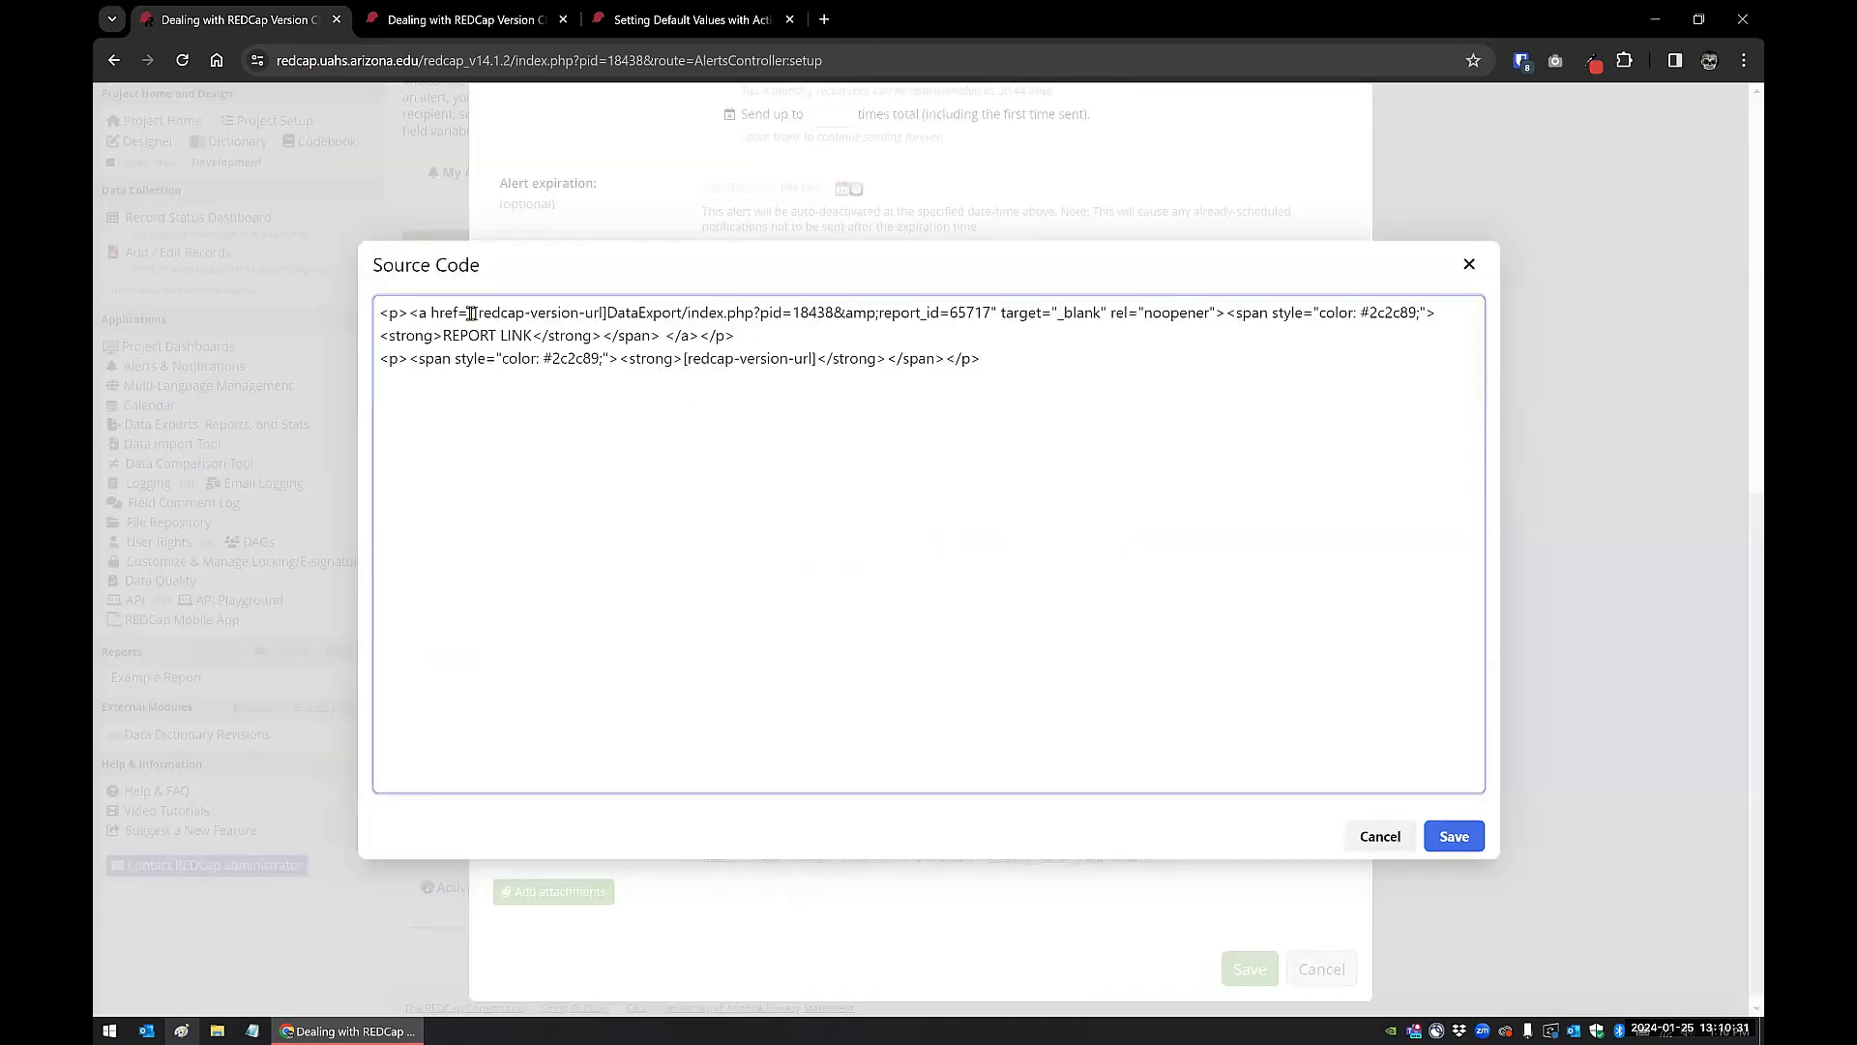
# Step: Examine the [redcap-version-url] variable and the rest of the link's address in the source code, then leave the alert without saving
pyautogui.moveTo(475, 312); pyautogui.dragTo(603, 310)
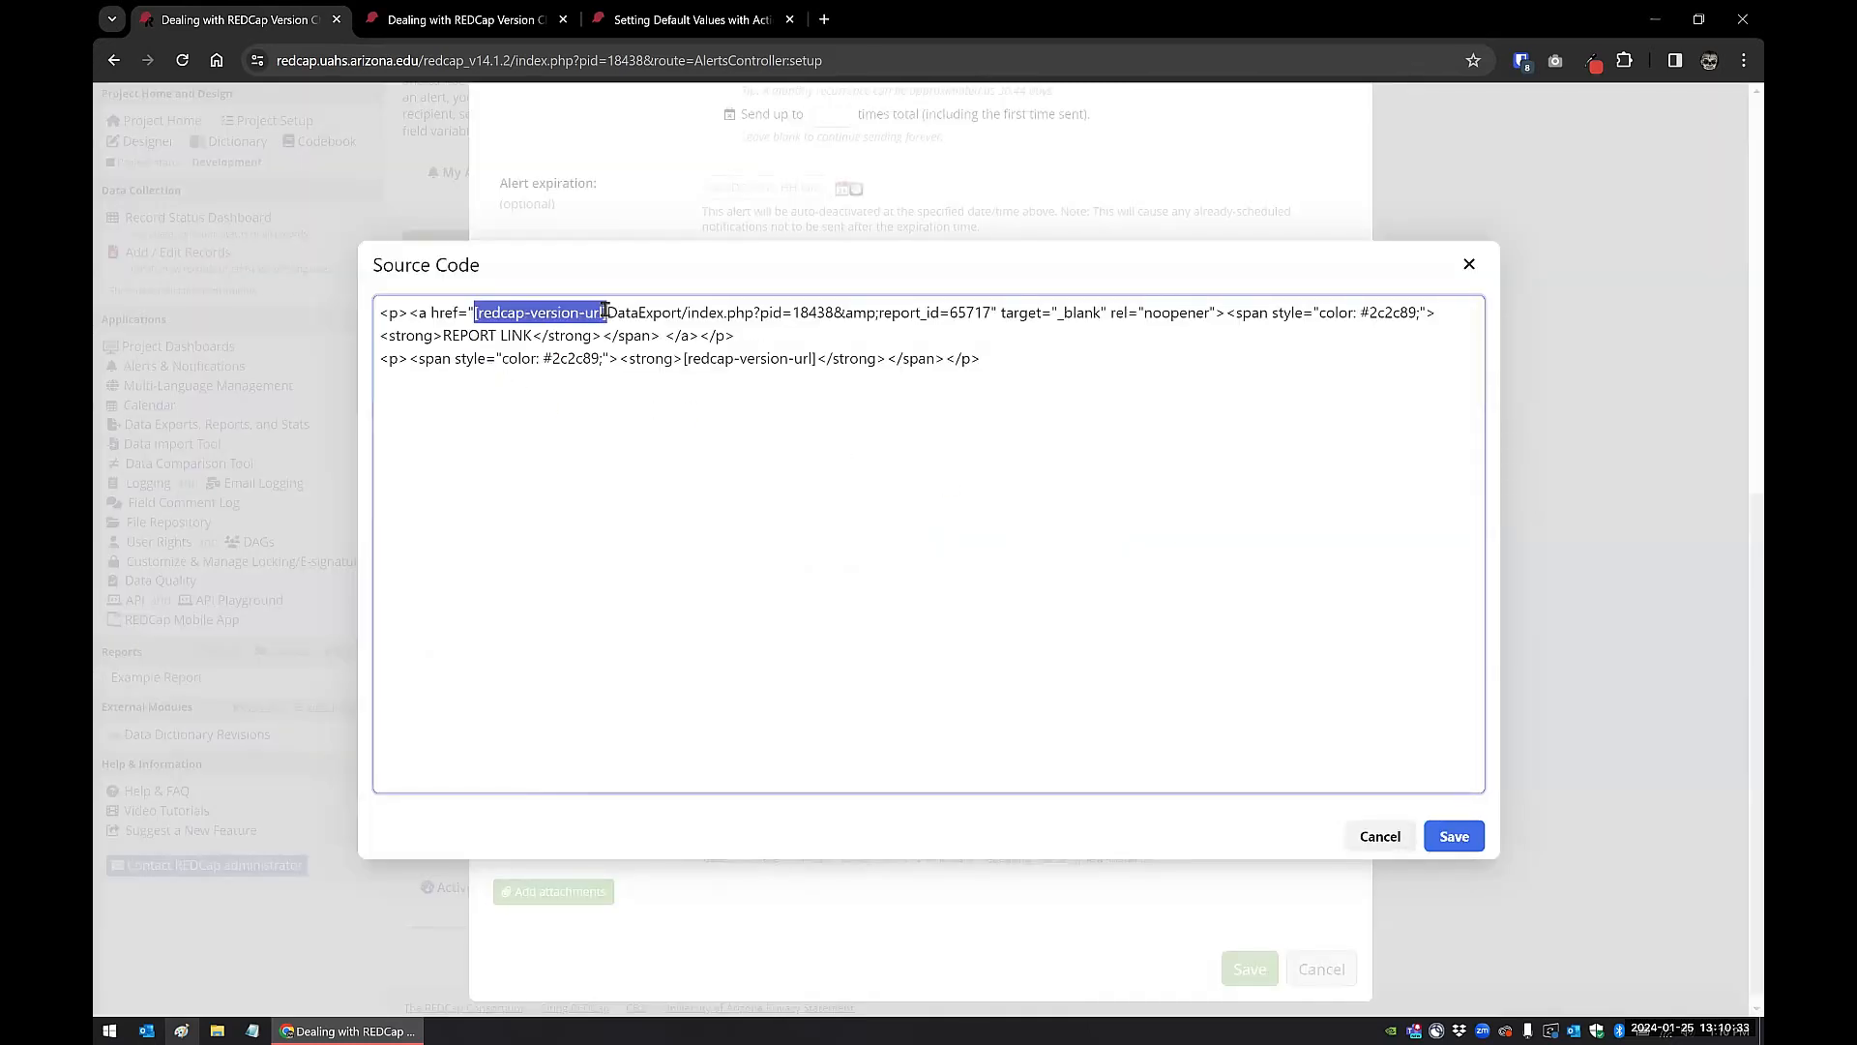
pyautogui.click(606, 336)
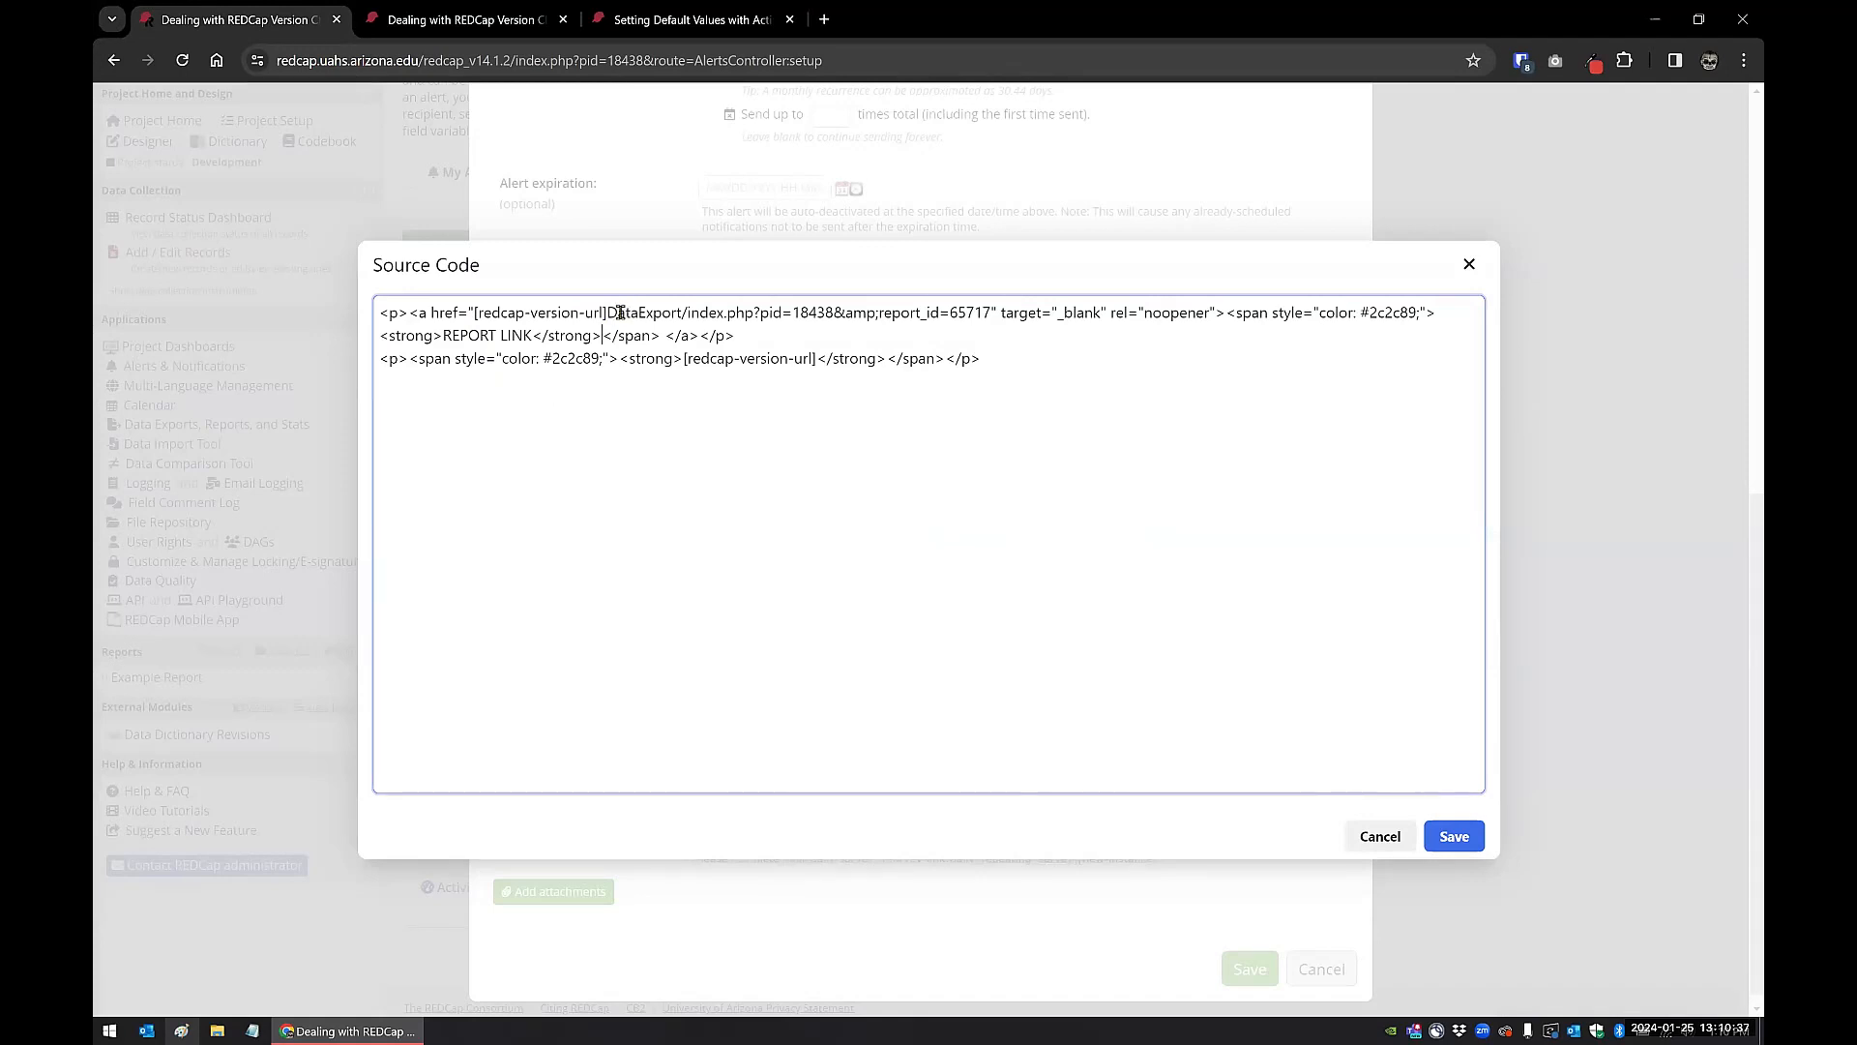
pyautogui.moveTo(608, 312); pyautogui.dragTo(988, 313)
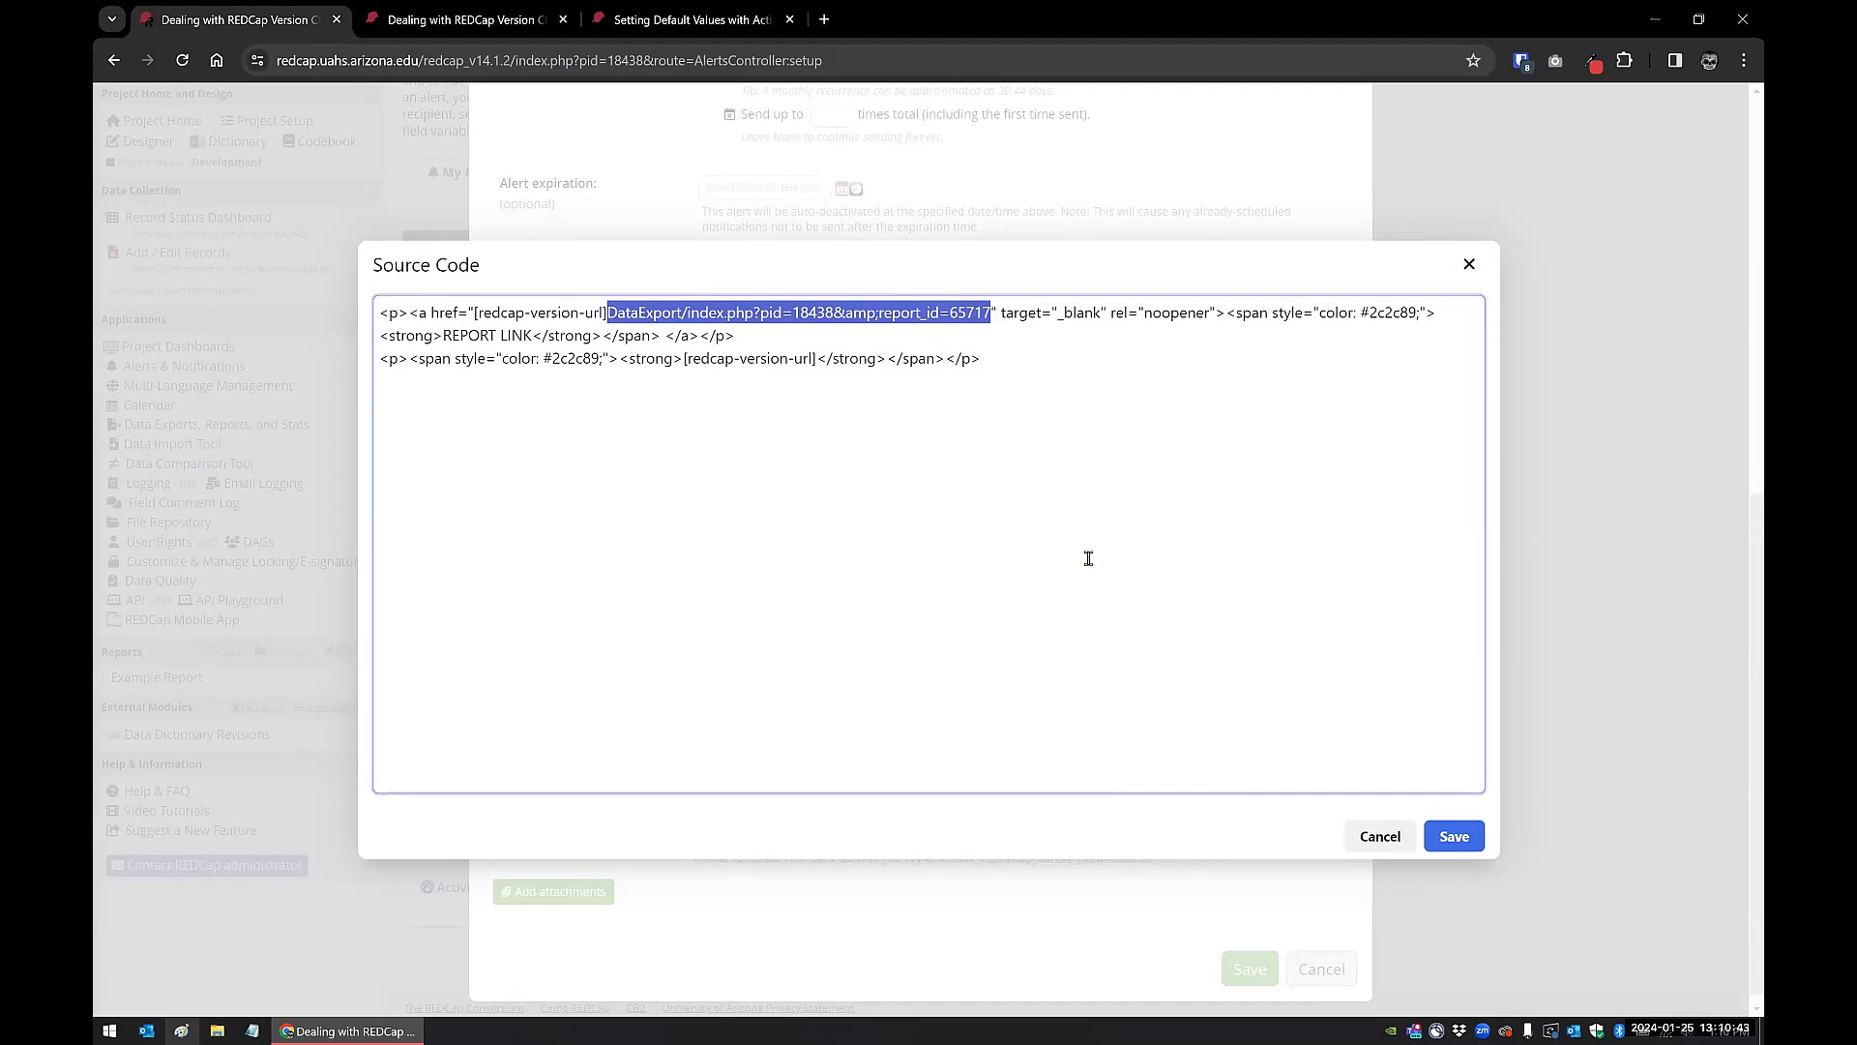
pyautogui.click(1381, 837)
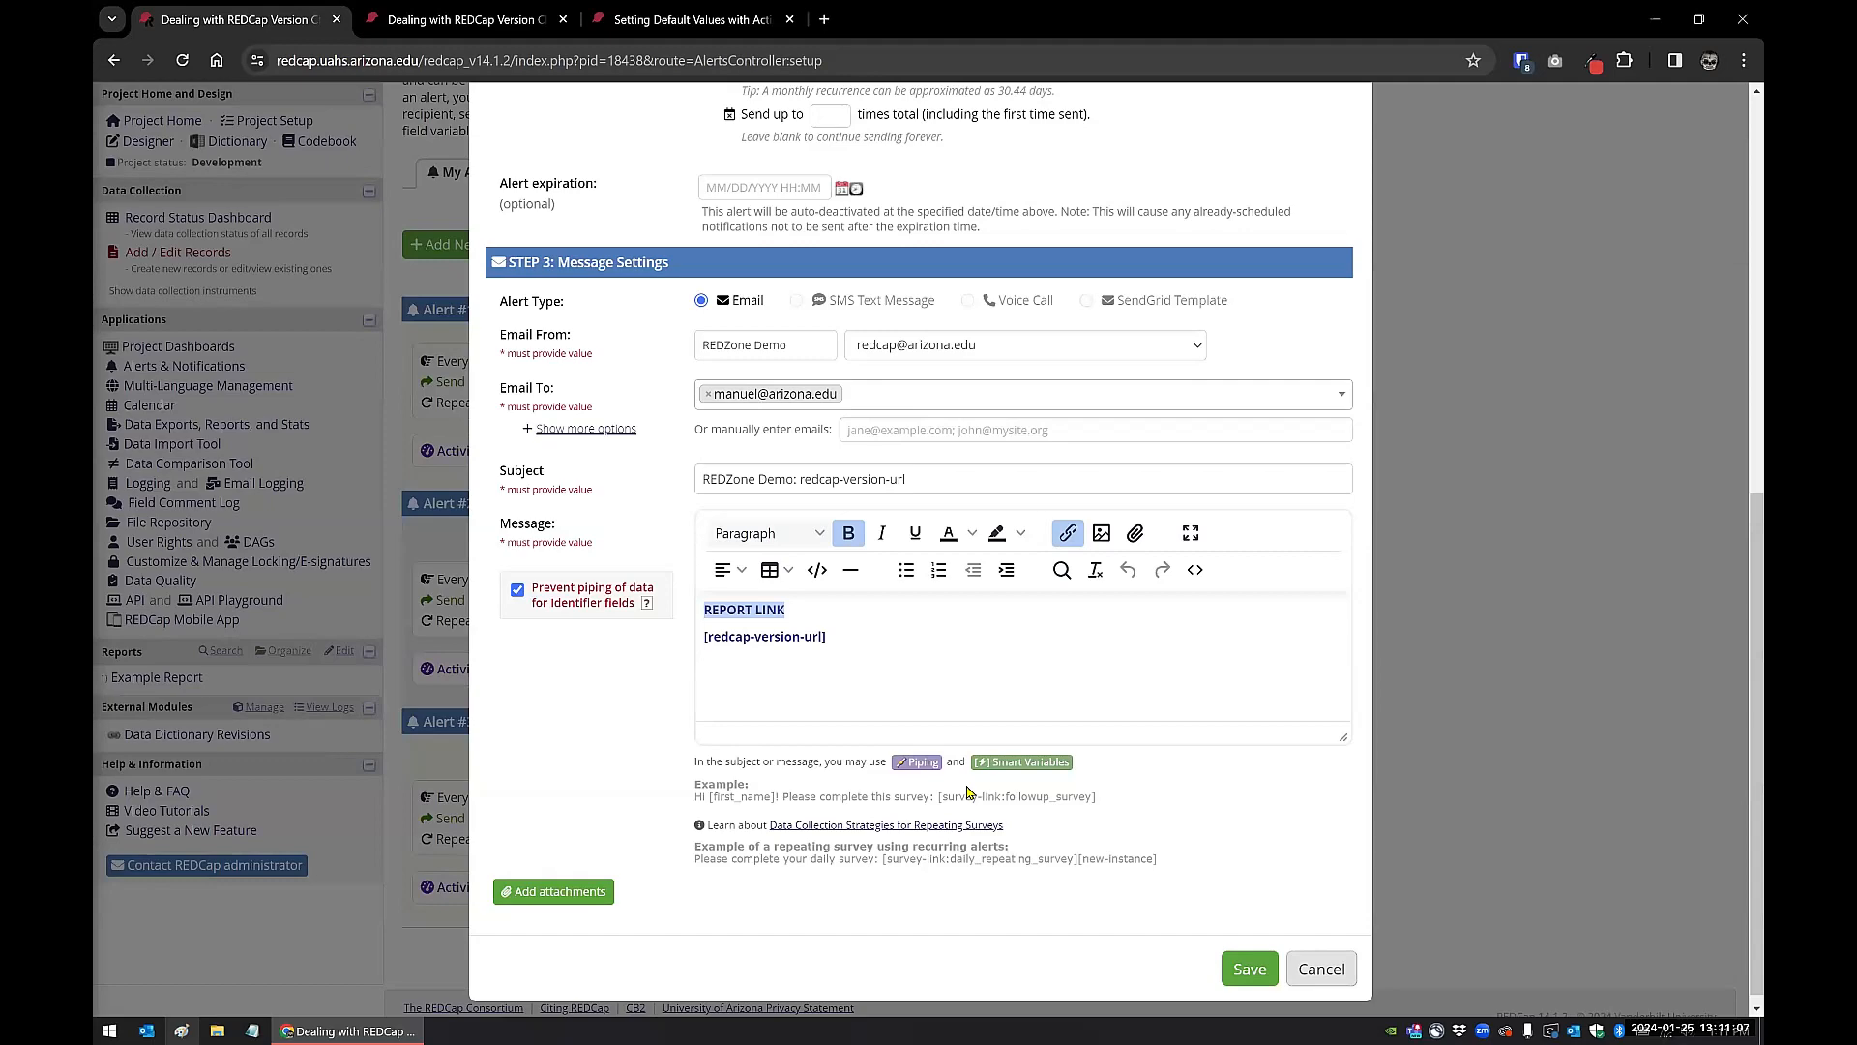
pyautogui.click(1321, 969)
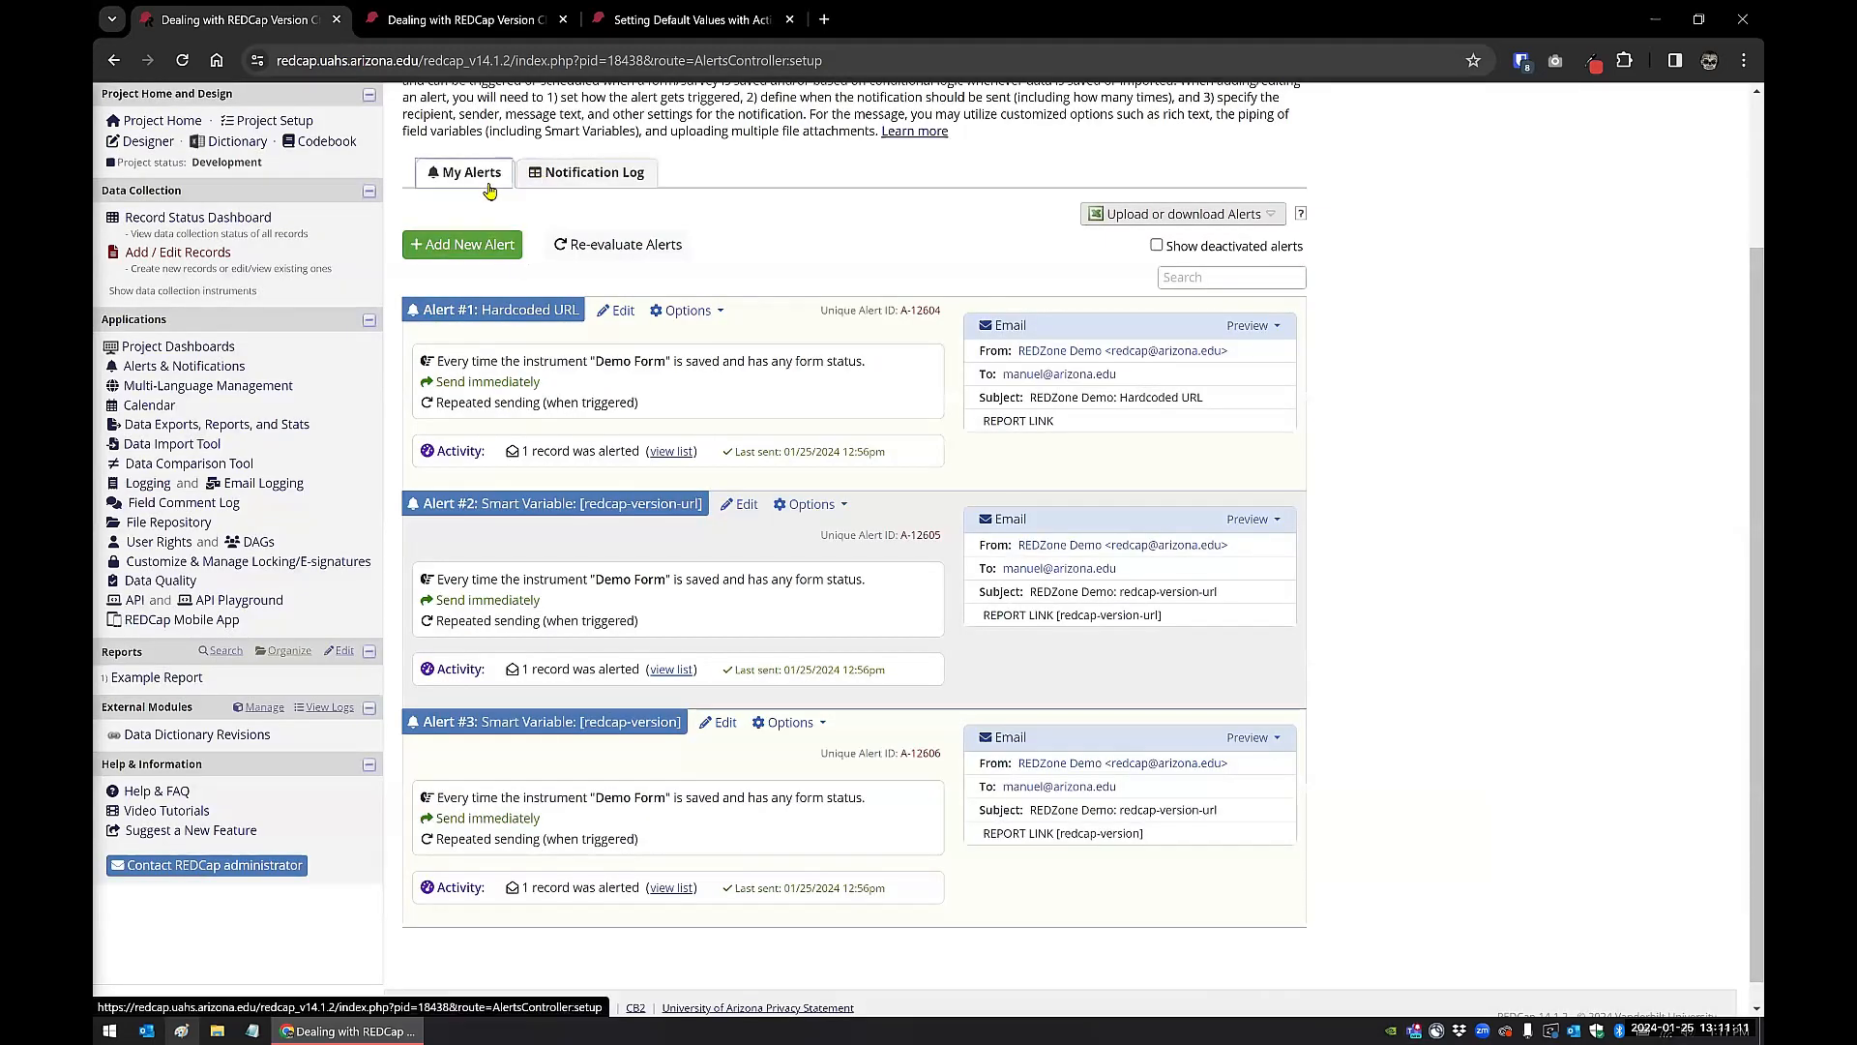
pyautogui.click(483, 246)
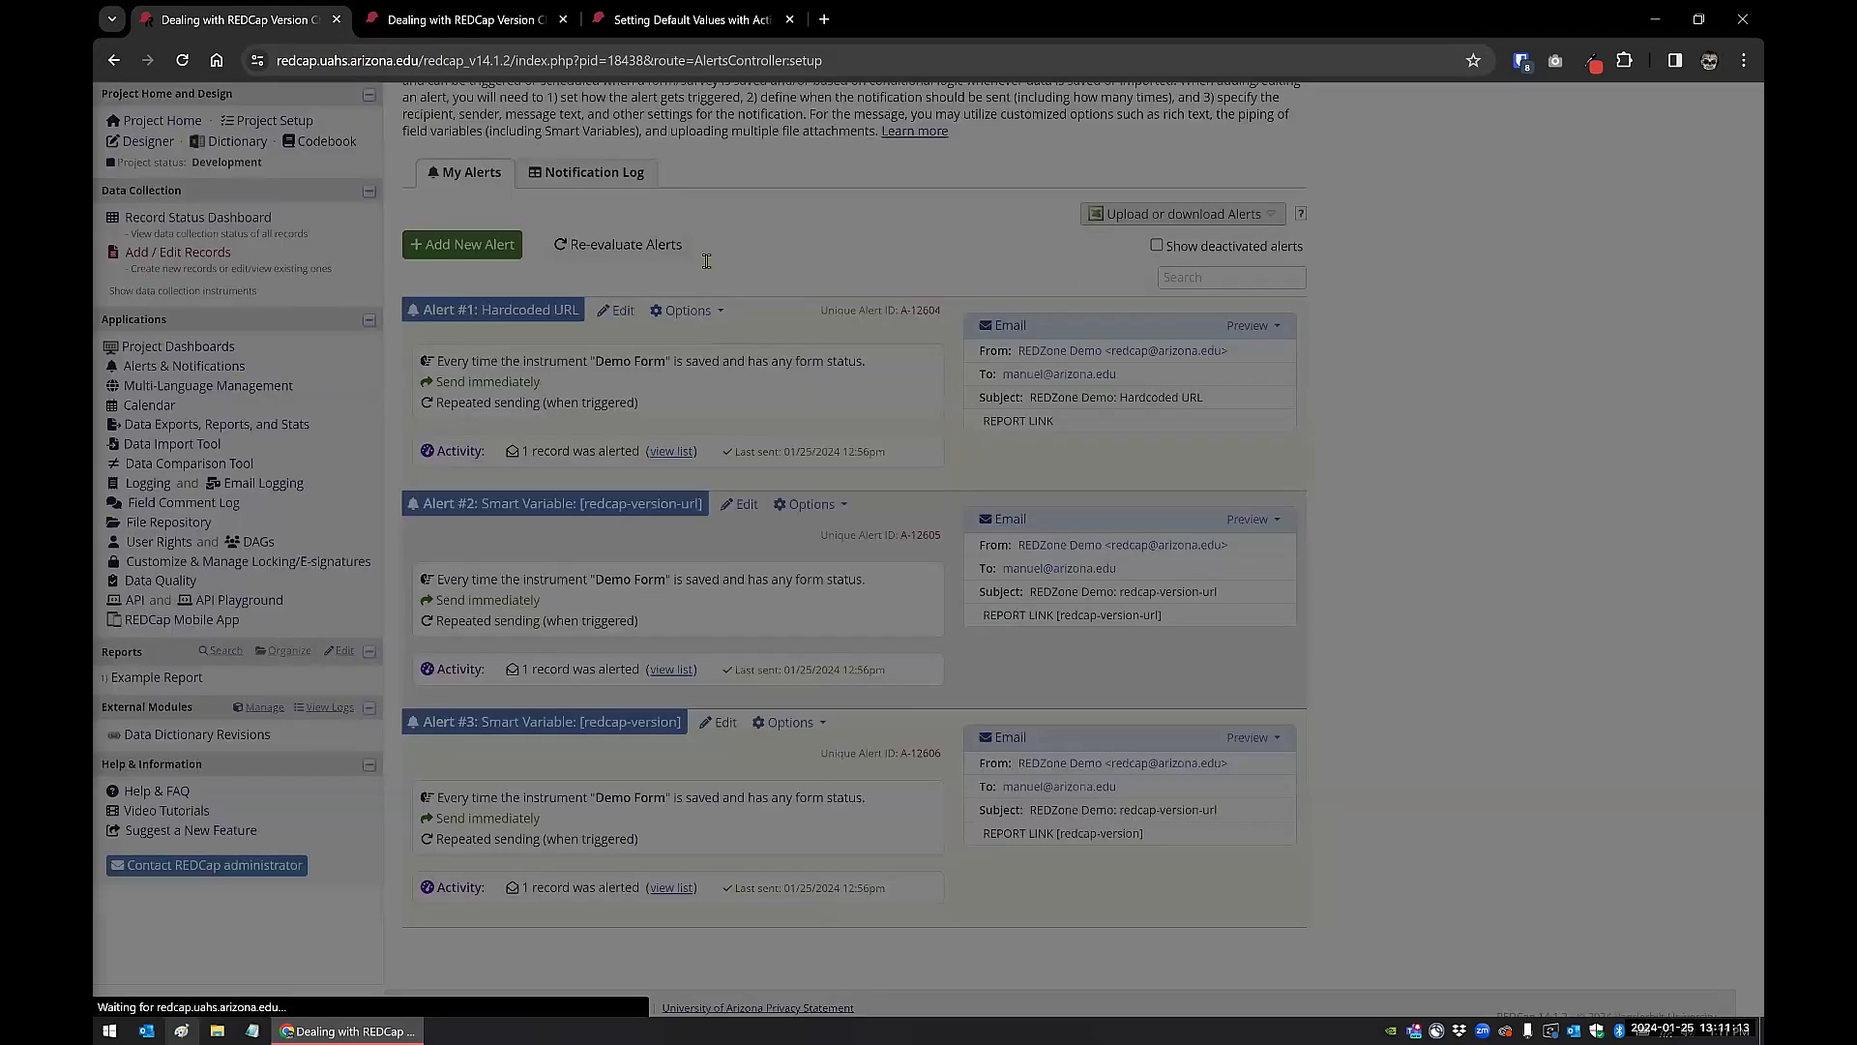
pyautogui.write('TEST')
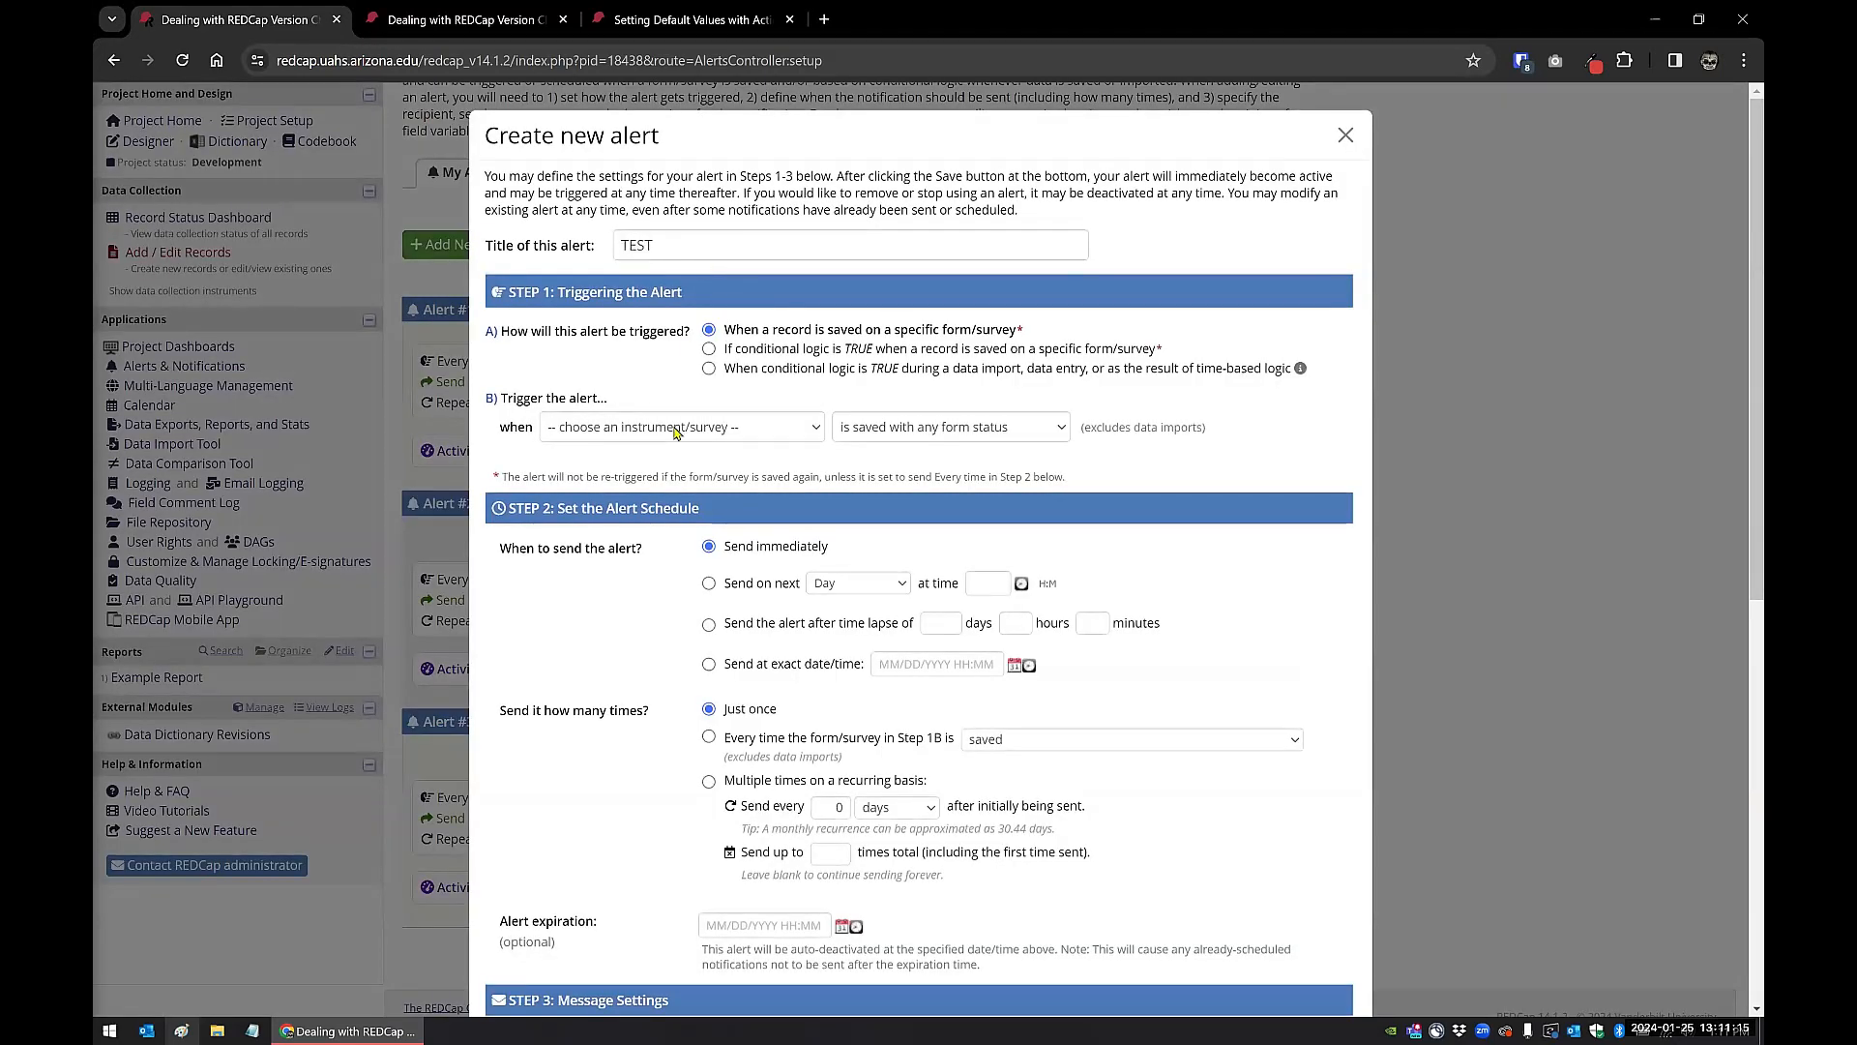
pyautogui.click(1348, 138)
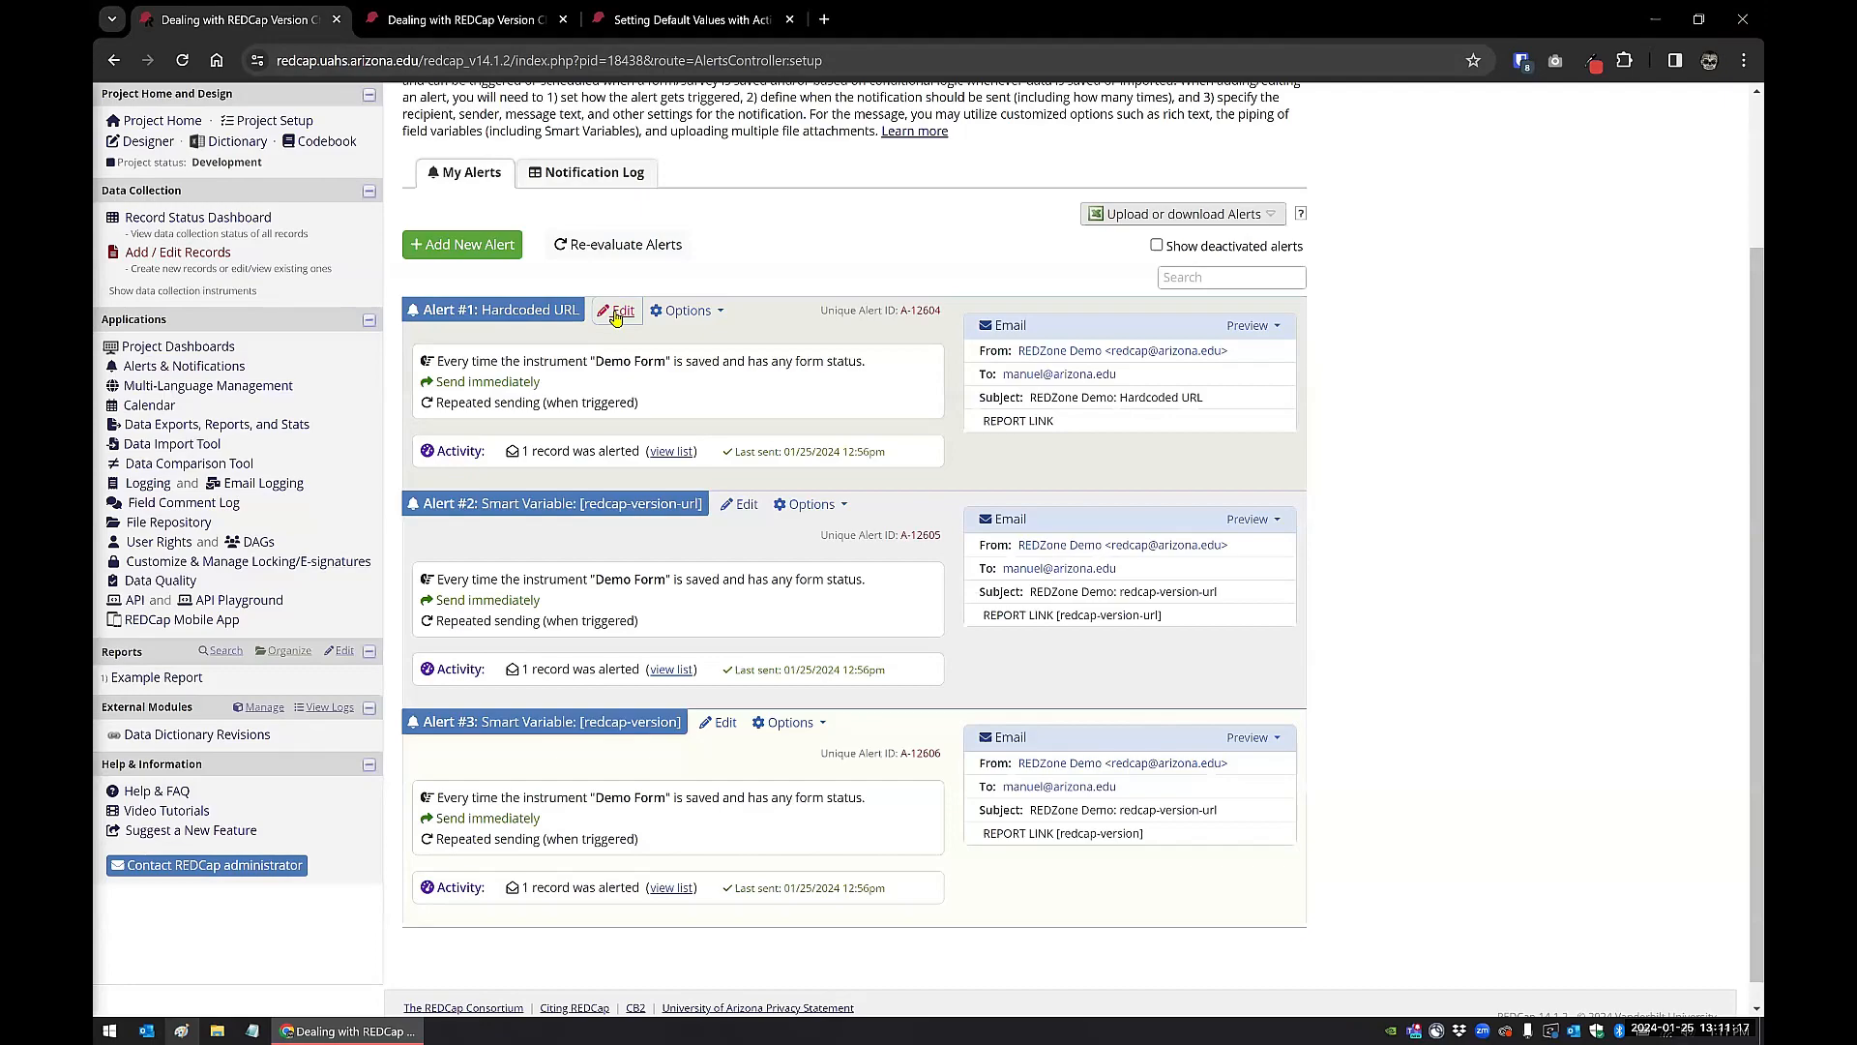
pyautogui.click(622, 312)
pyautogui.click(1345, 135)
# Step: Copy the "Hardcoded URL" alert and set the copy's title to "TEST URL"
pyautogui.click(700, 311)
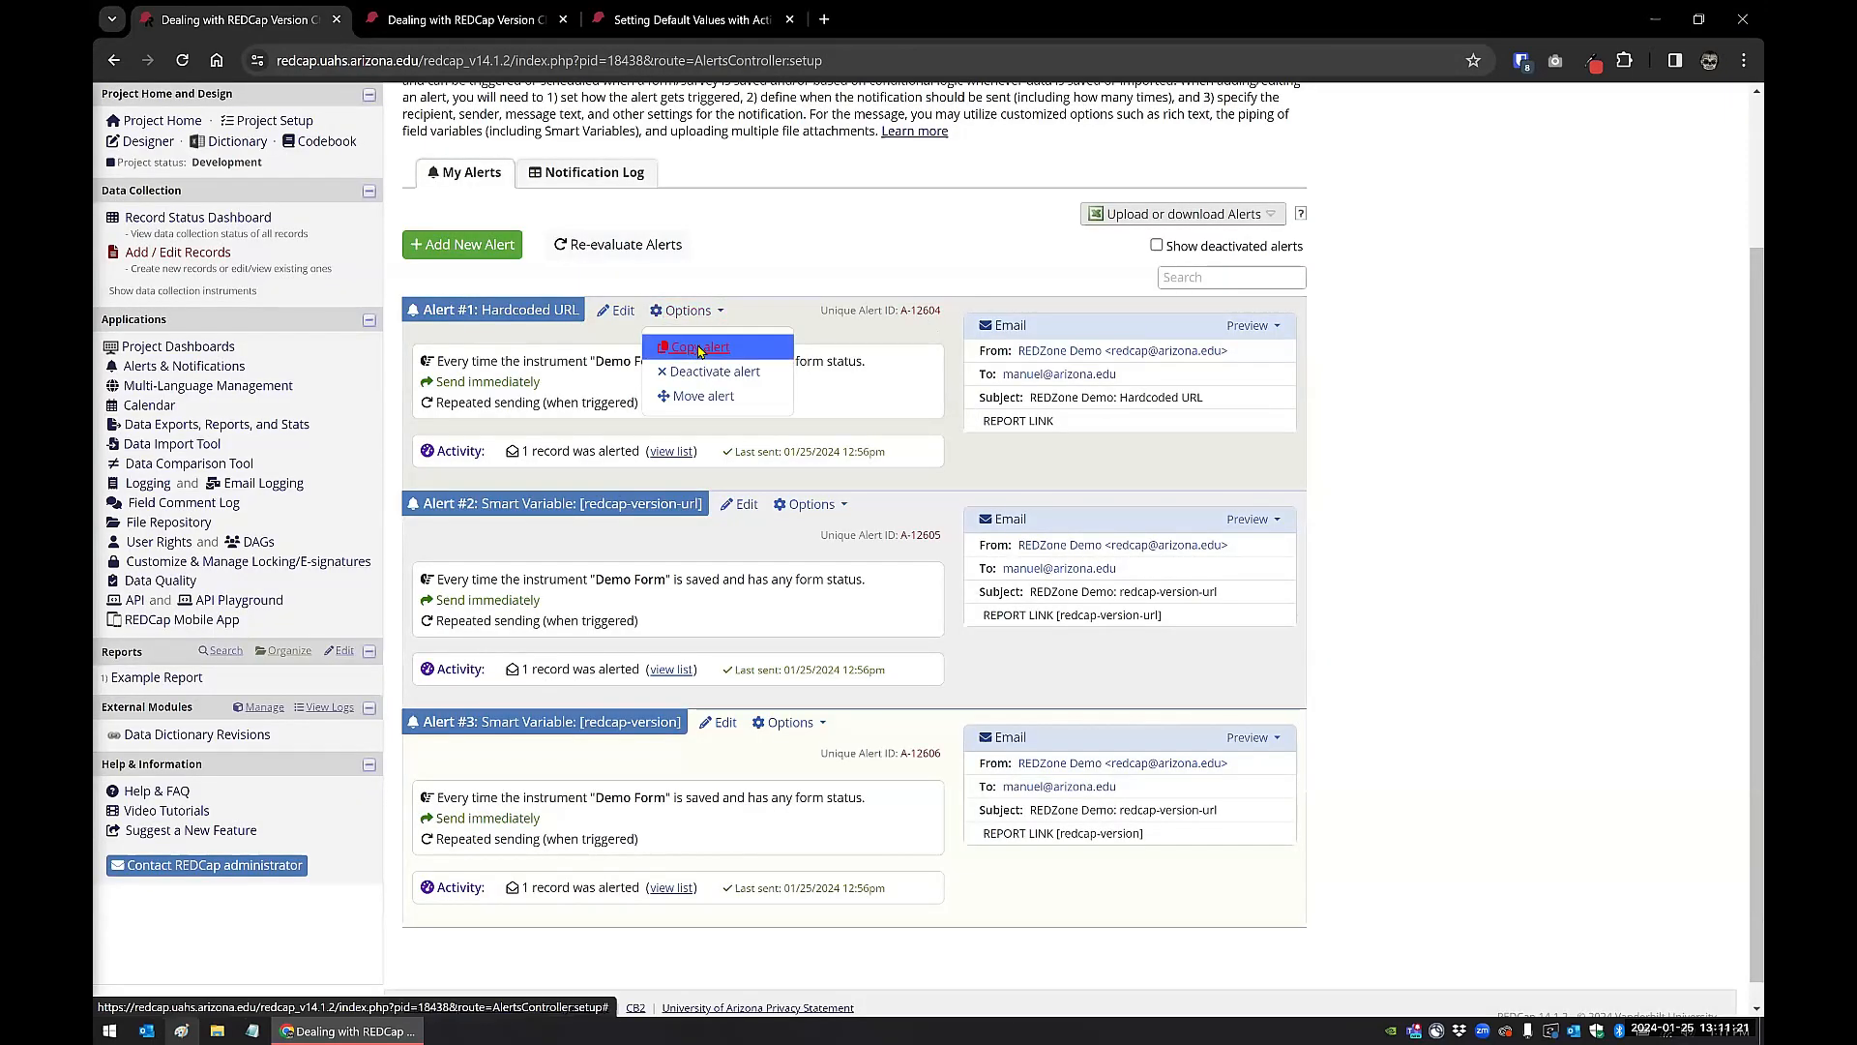
pyautogui.click(711, 345)
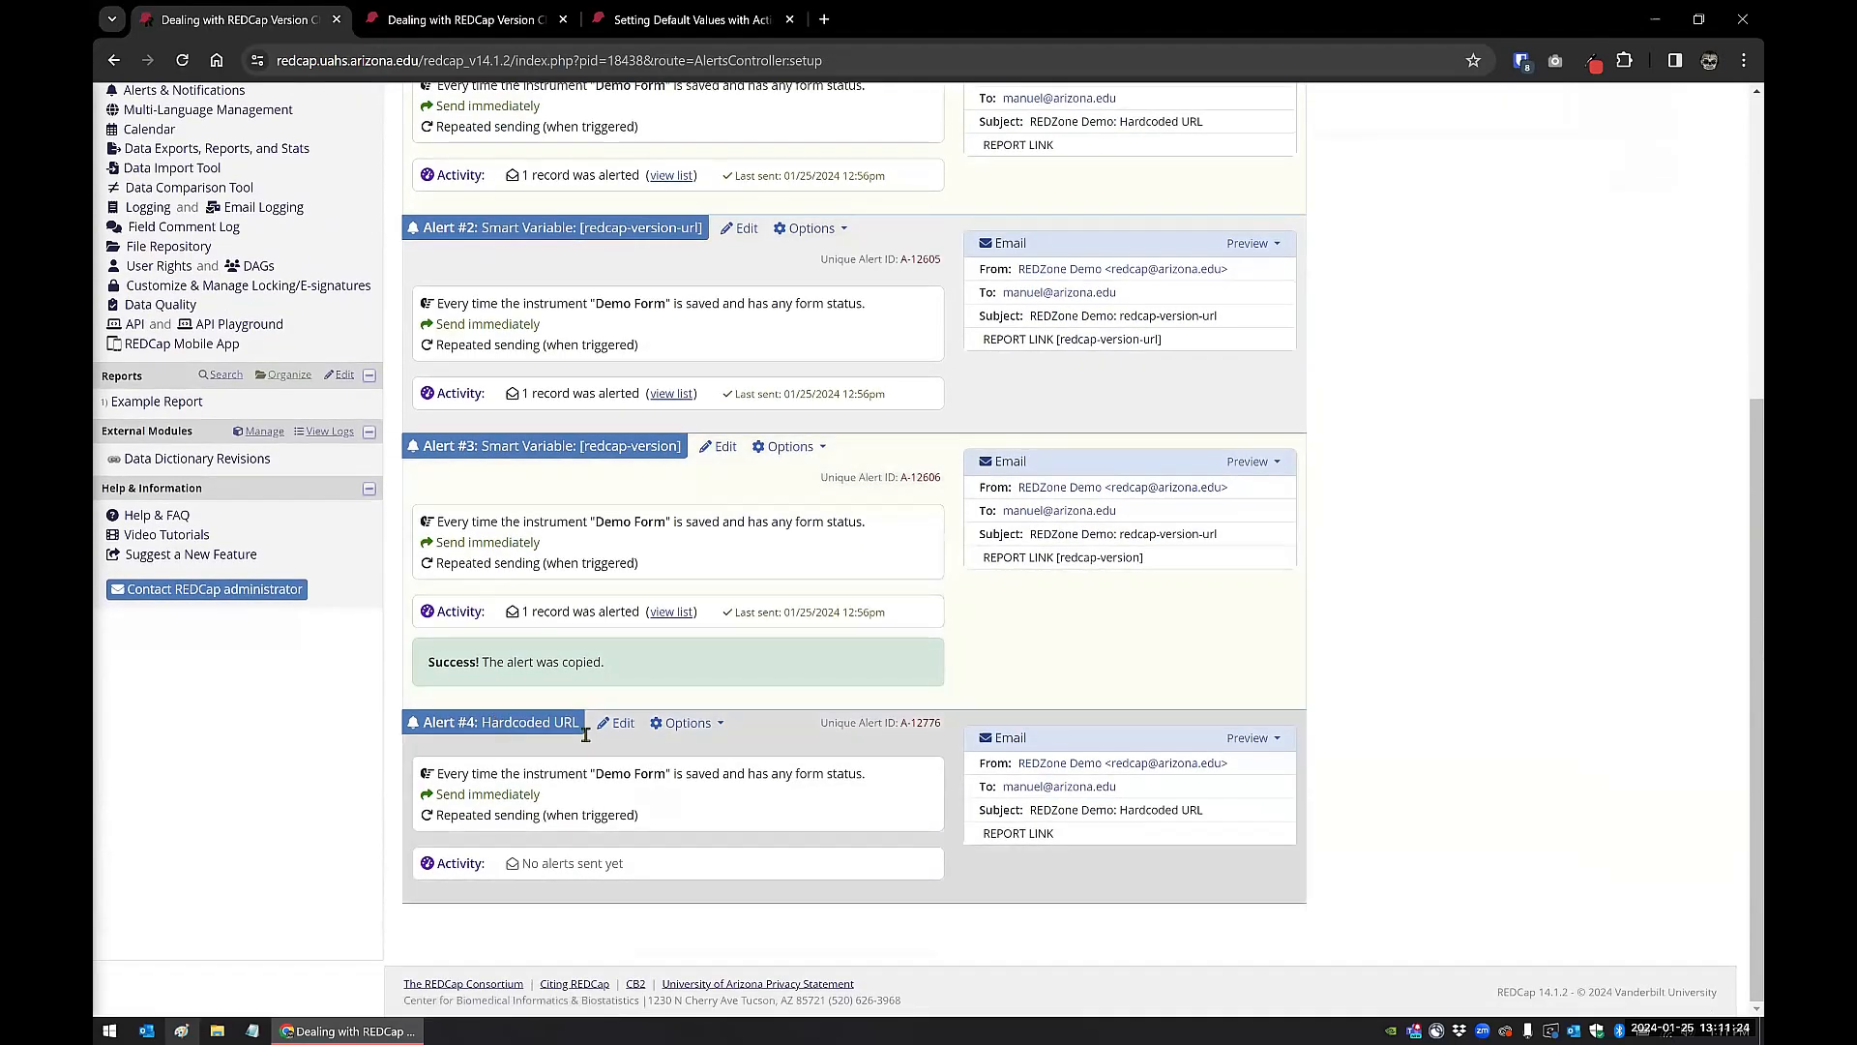
pyautogui.click(620, 723)
pyautogui.hotkey('ctrl', 'a')
pyautogui.write('TEST ')
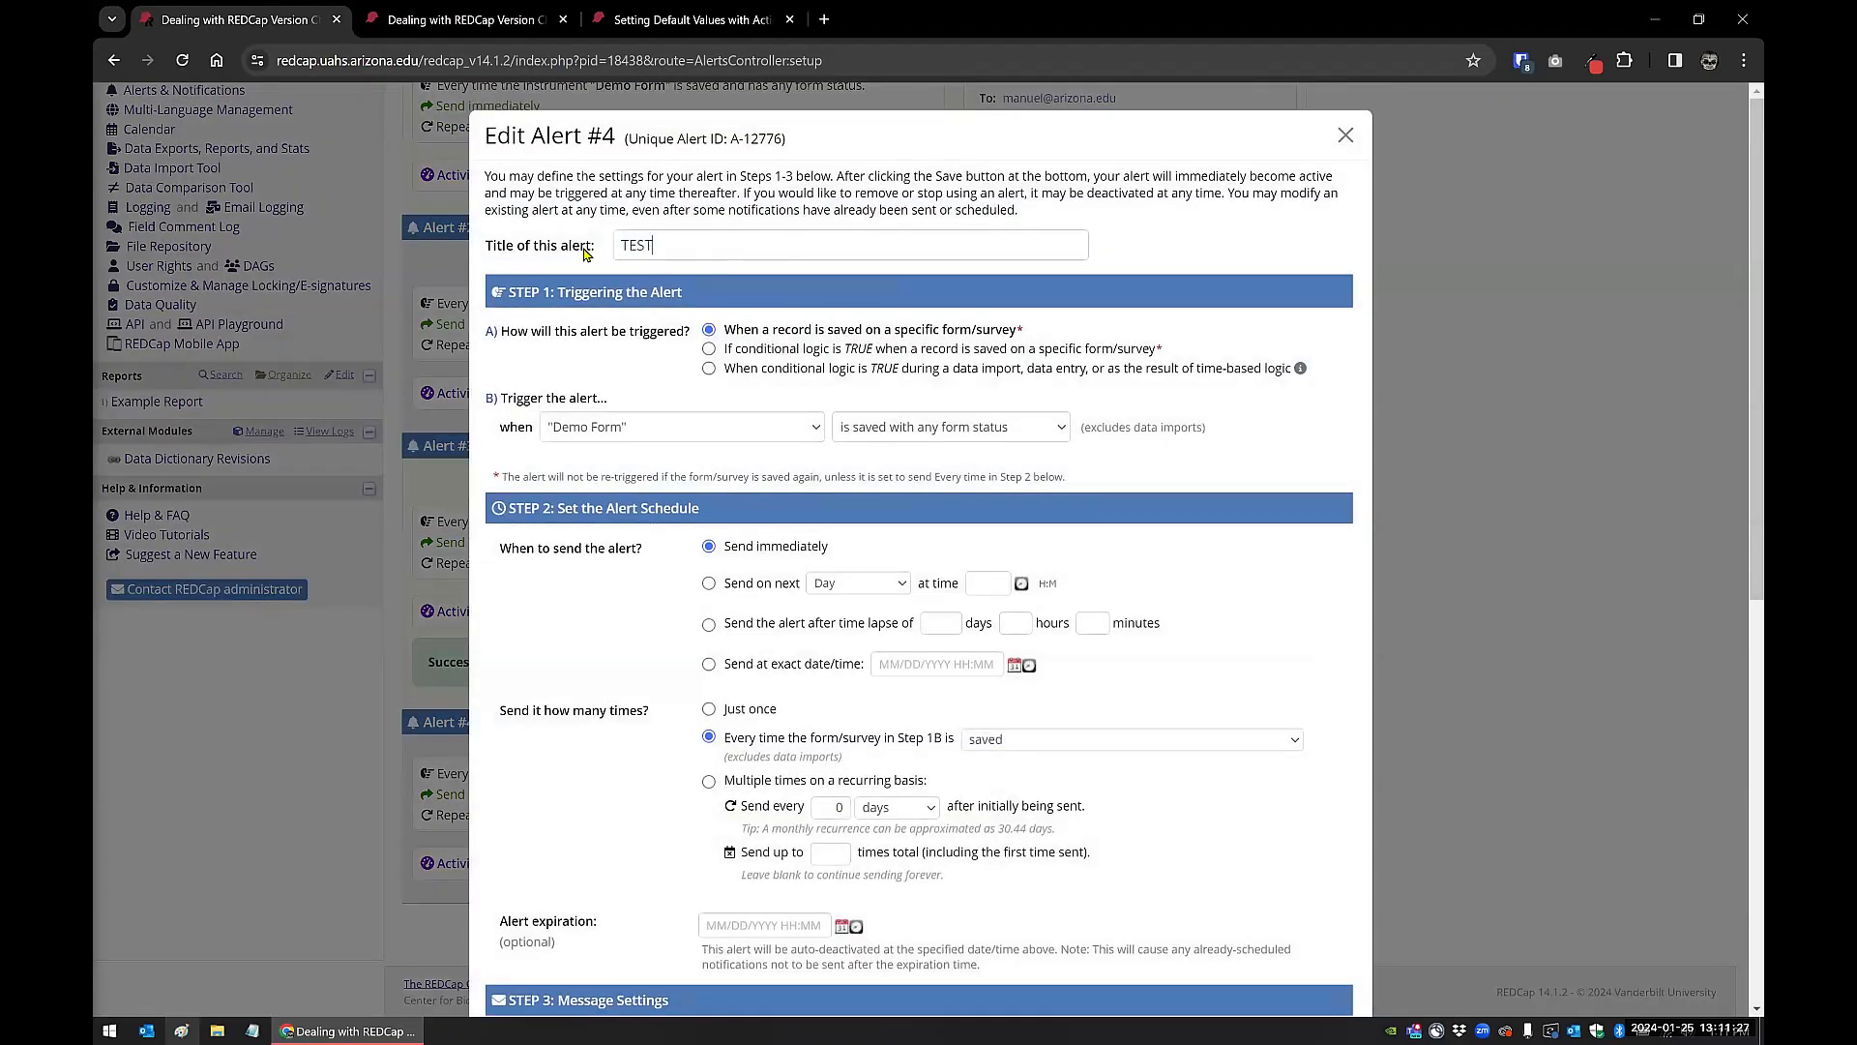
pyautogui.write('URL')
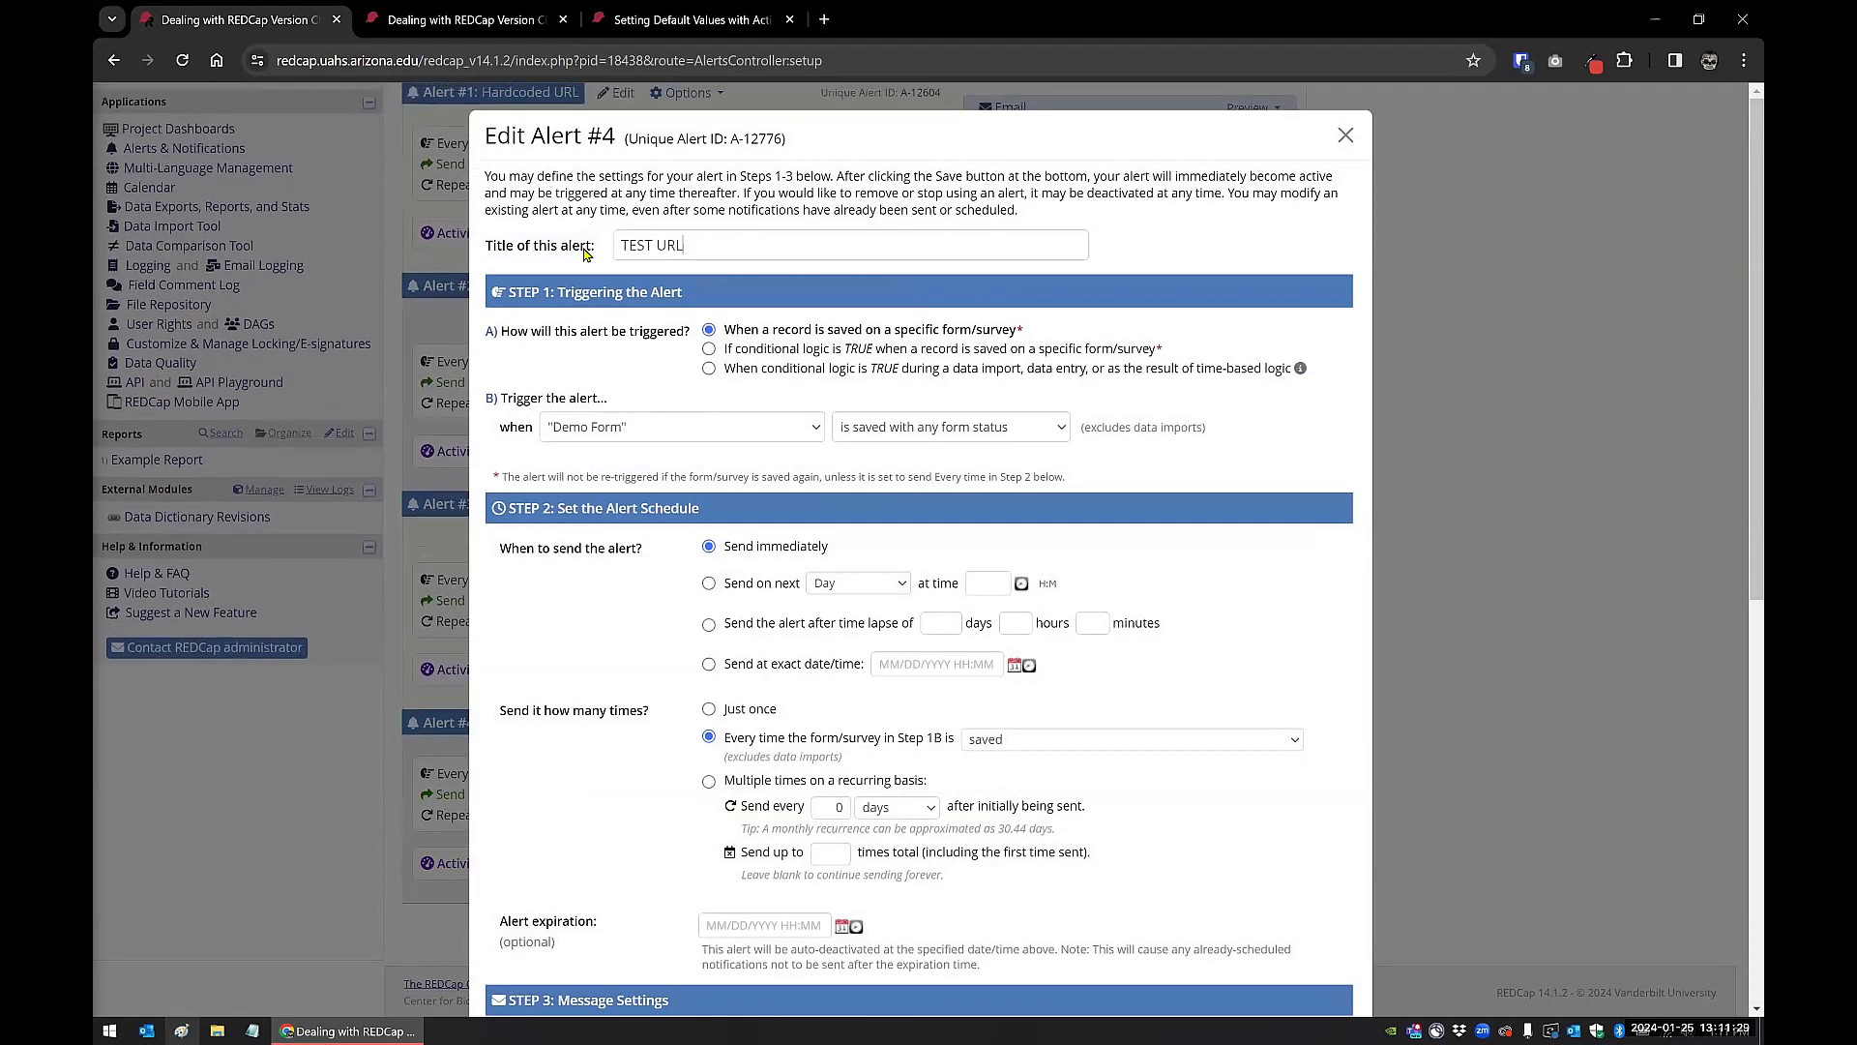
# Step: In the message's source code, delete the link address up to "report_id=65717" and save the code
pyautogui.scroll(-8, 659, 647)
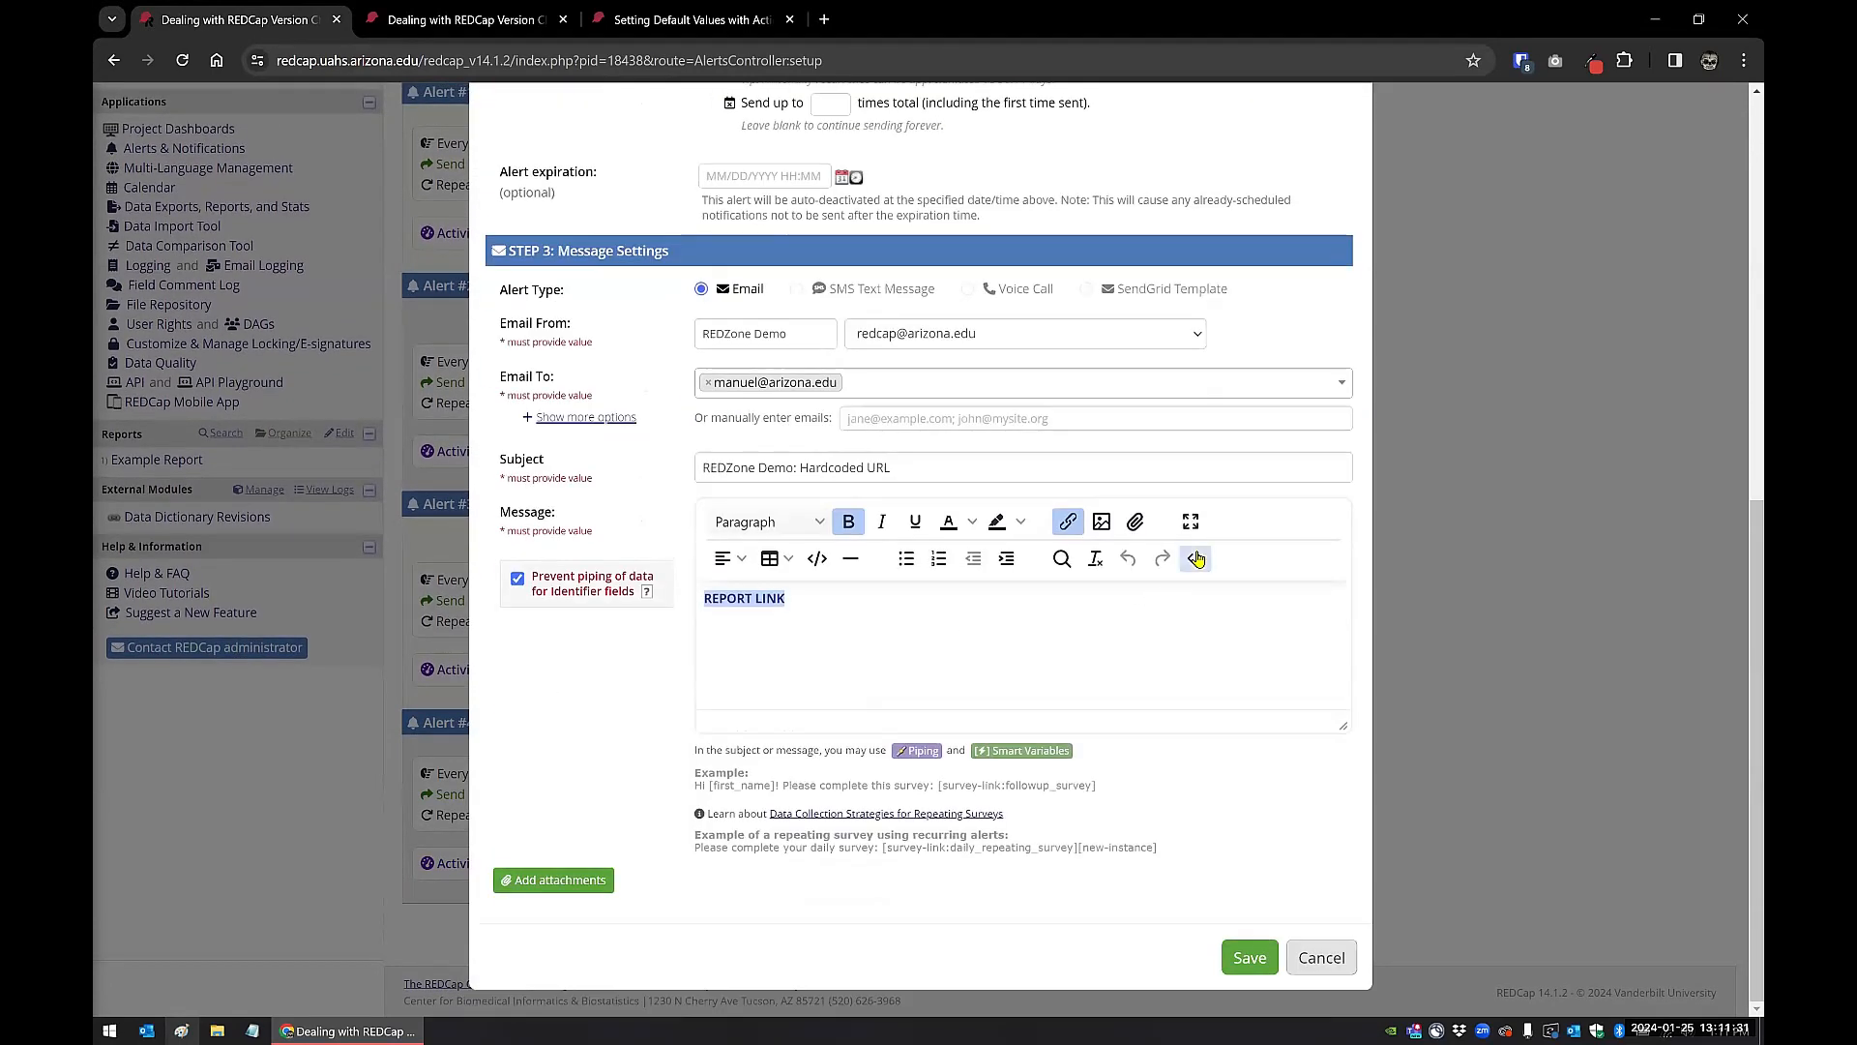
pyautogui.click(1196, 558)
pyautogui.moveTo(473, 313); pyautogui.dragTo(1188, 310)
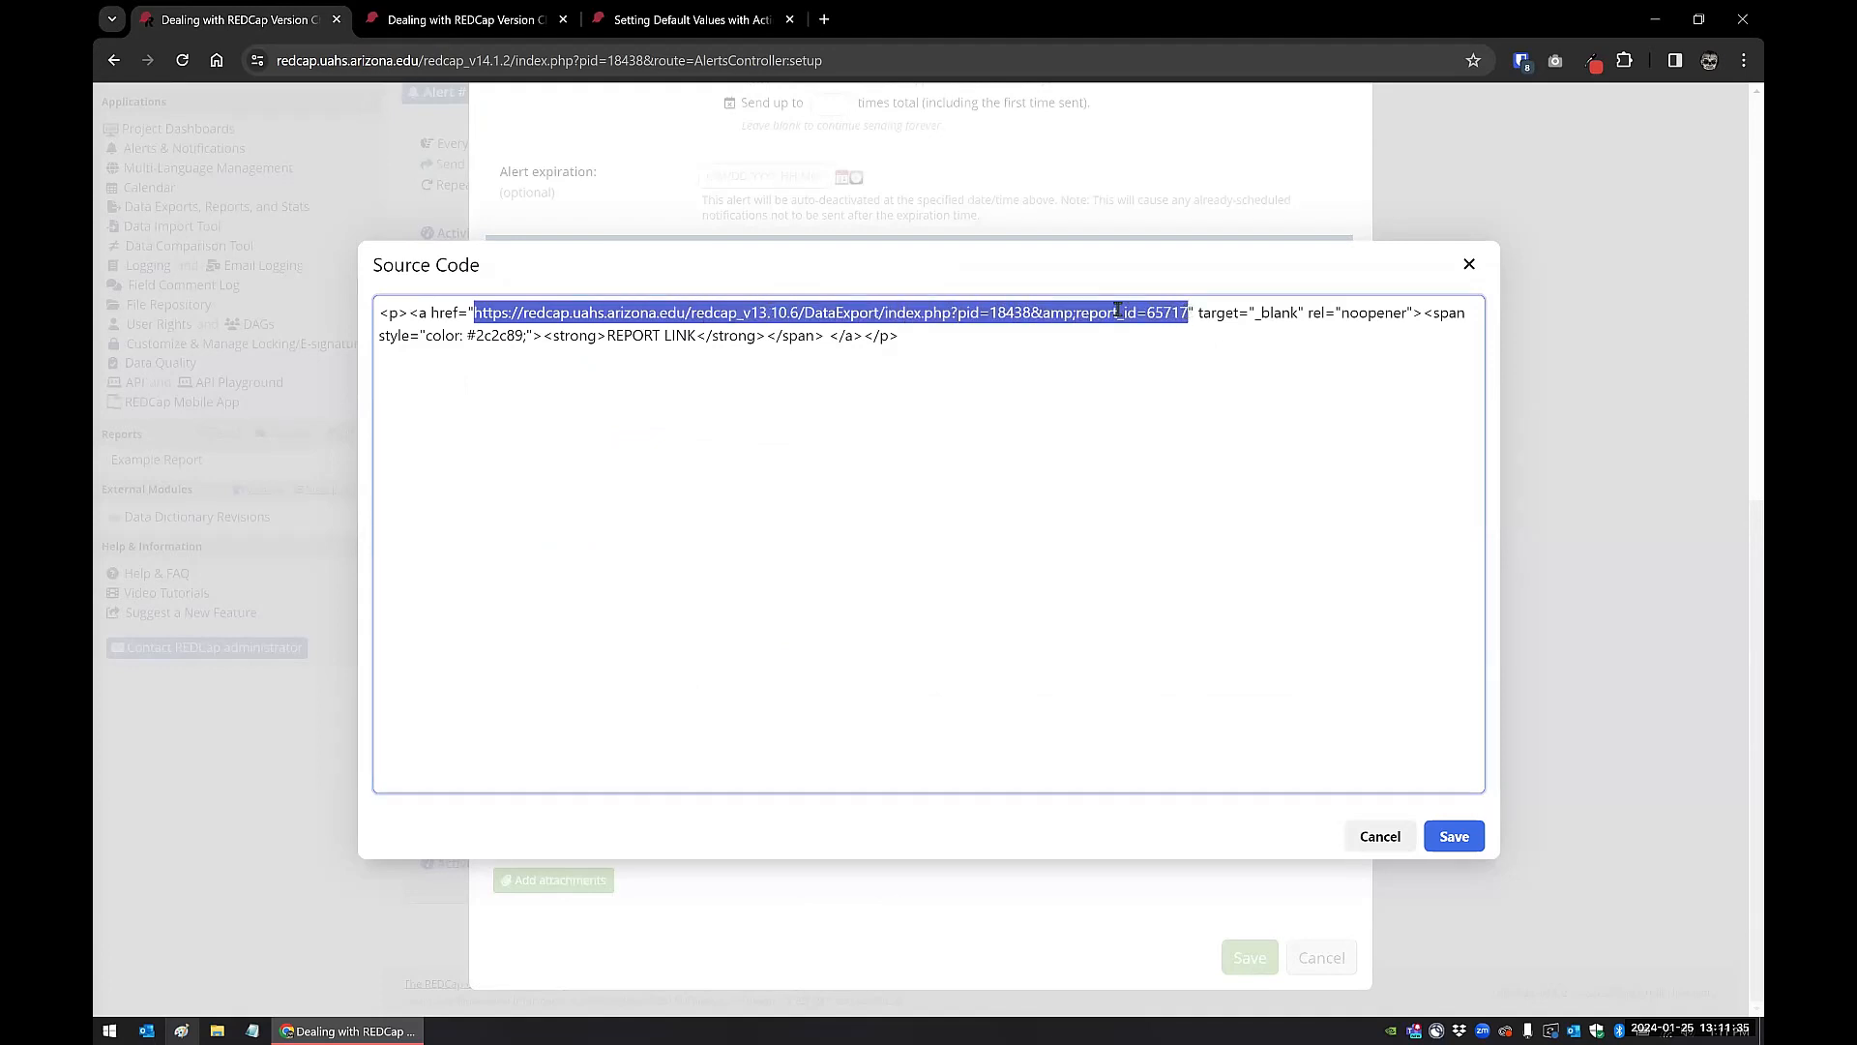
pyautogui.click(850, 313)
pyautogui.moveTo(473, 313); pyautogui.dragTo(1076, 317)
pyautogui.press('Delete')
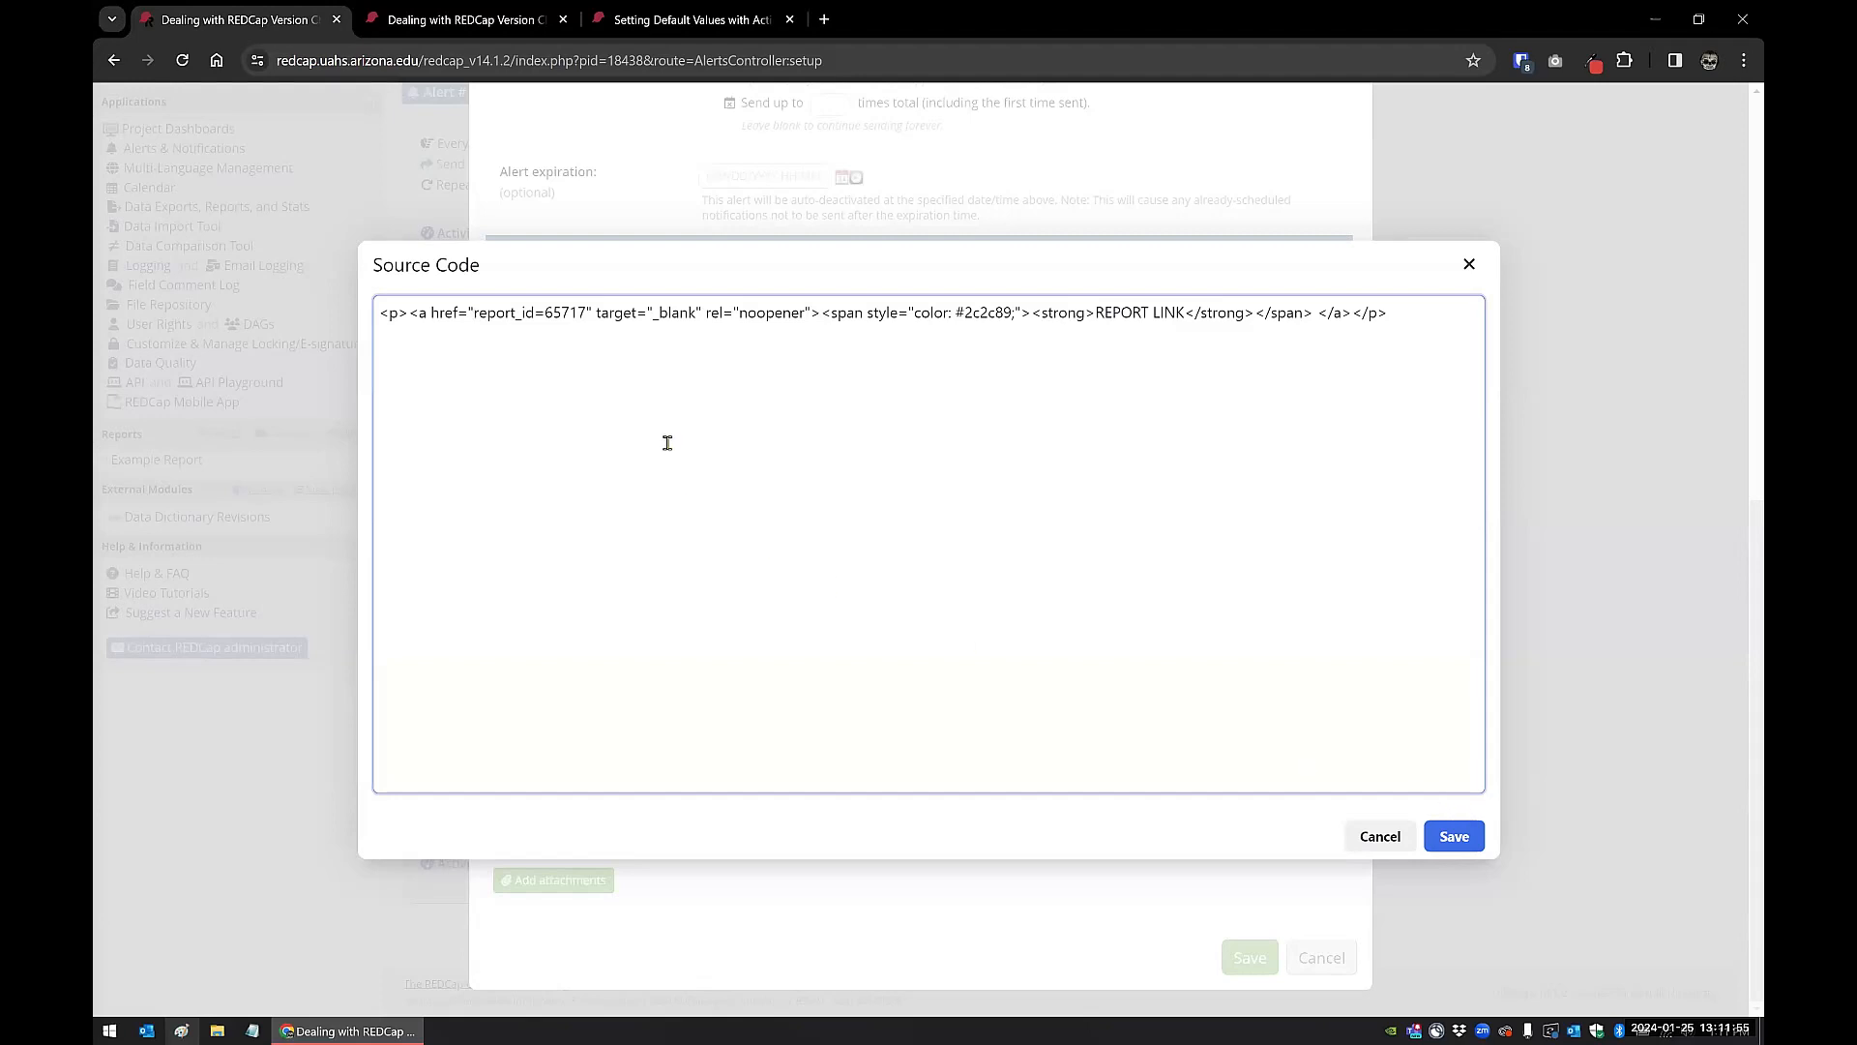
pyautogui.click(1455, 838)
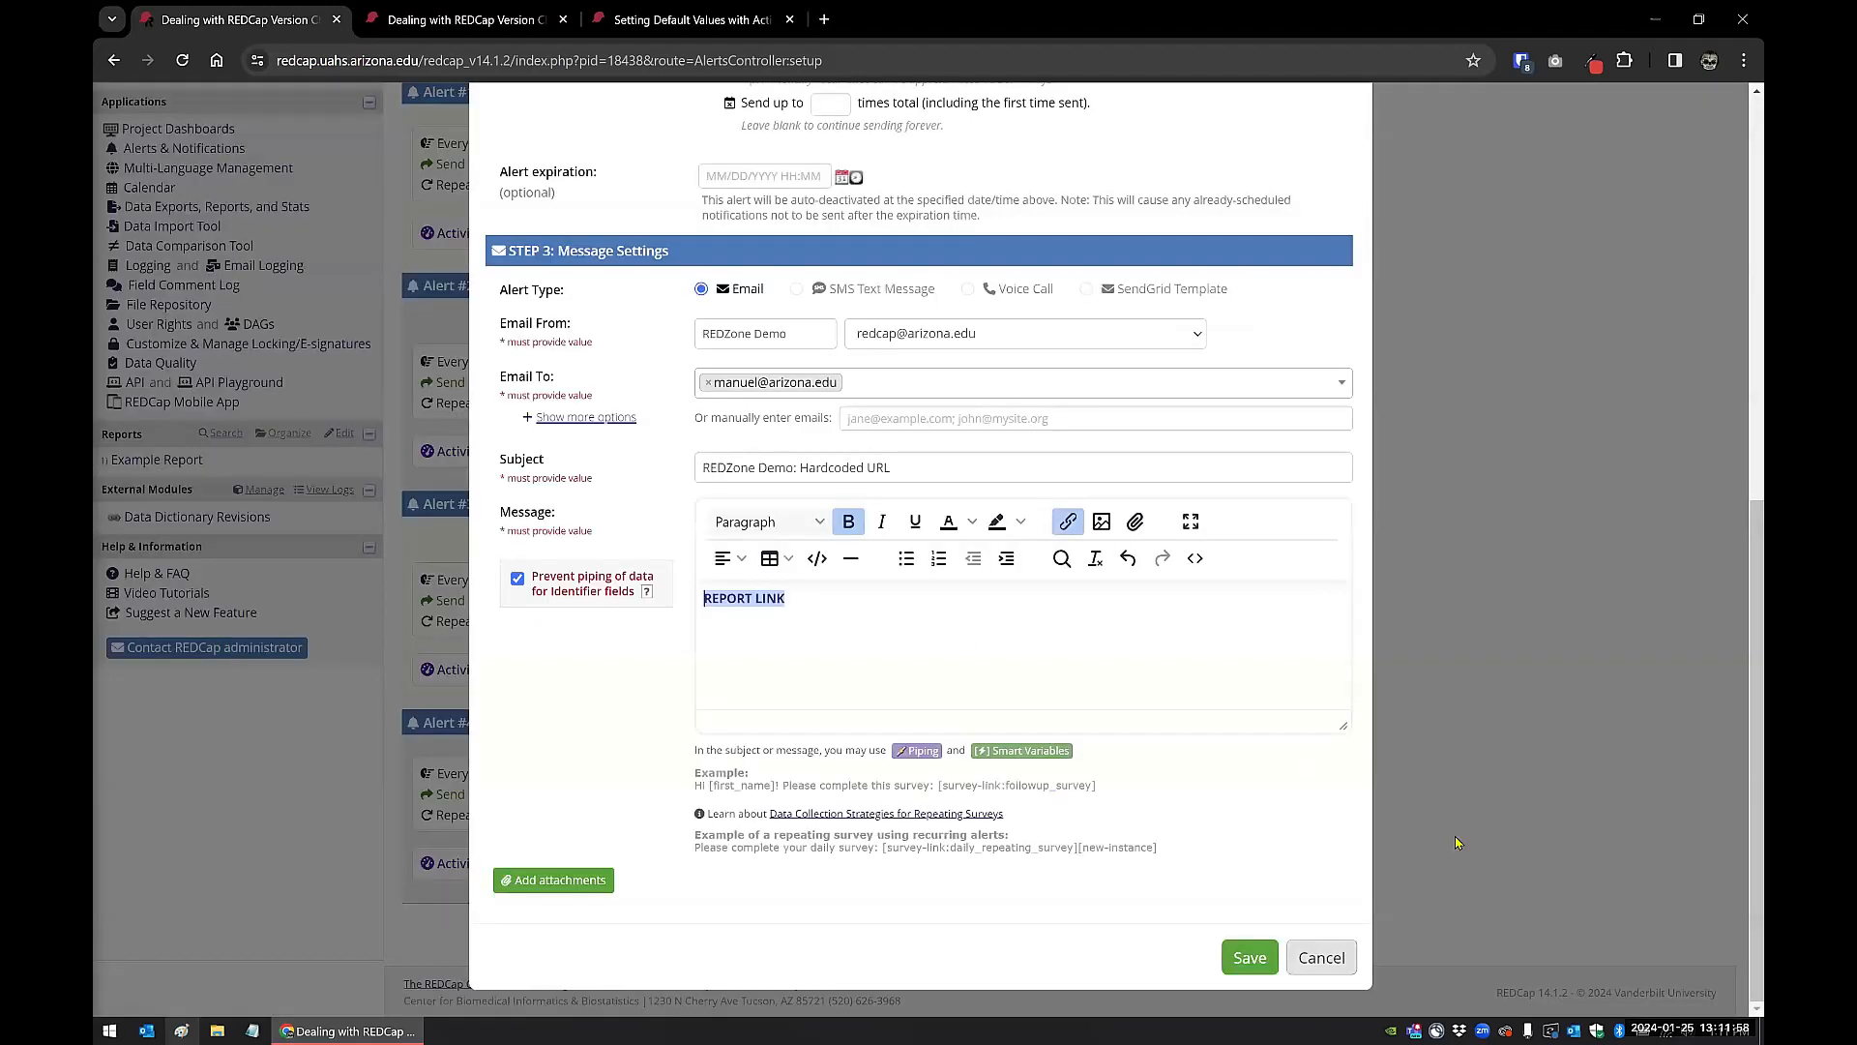
# Step: Replace the word "Hardcoded" in the email subject with "TEST" and save the alert
pyautogui.doubleClick(809, 469)
pyautogui.write('TEST')
pyautogui.click(1262, 966)
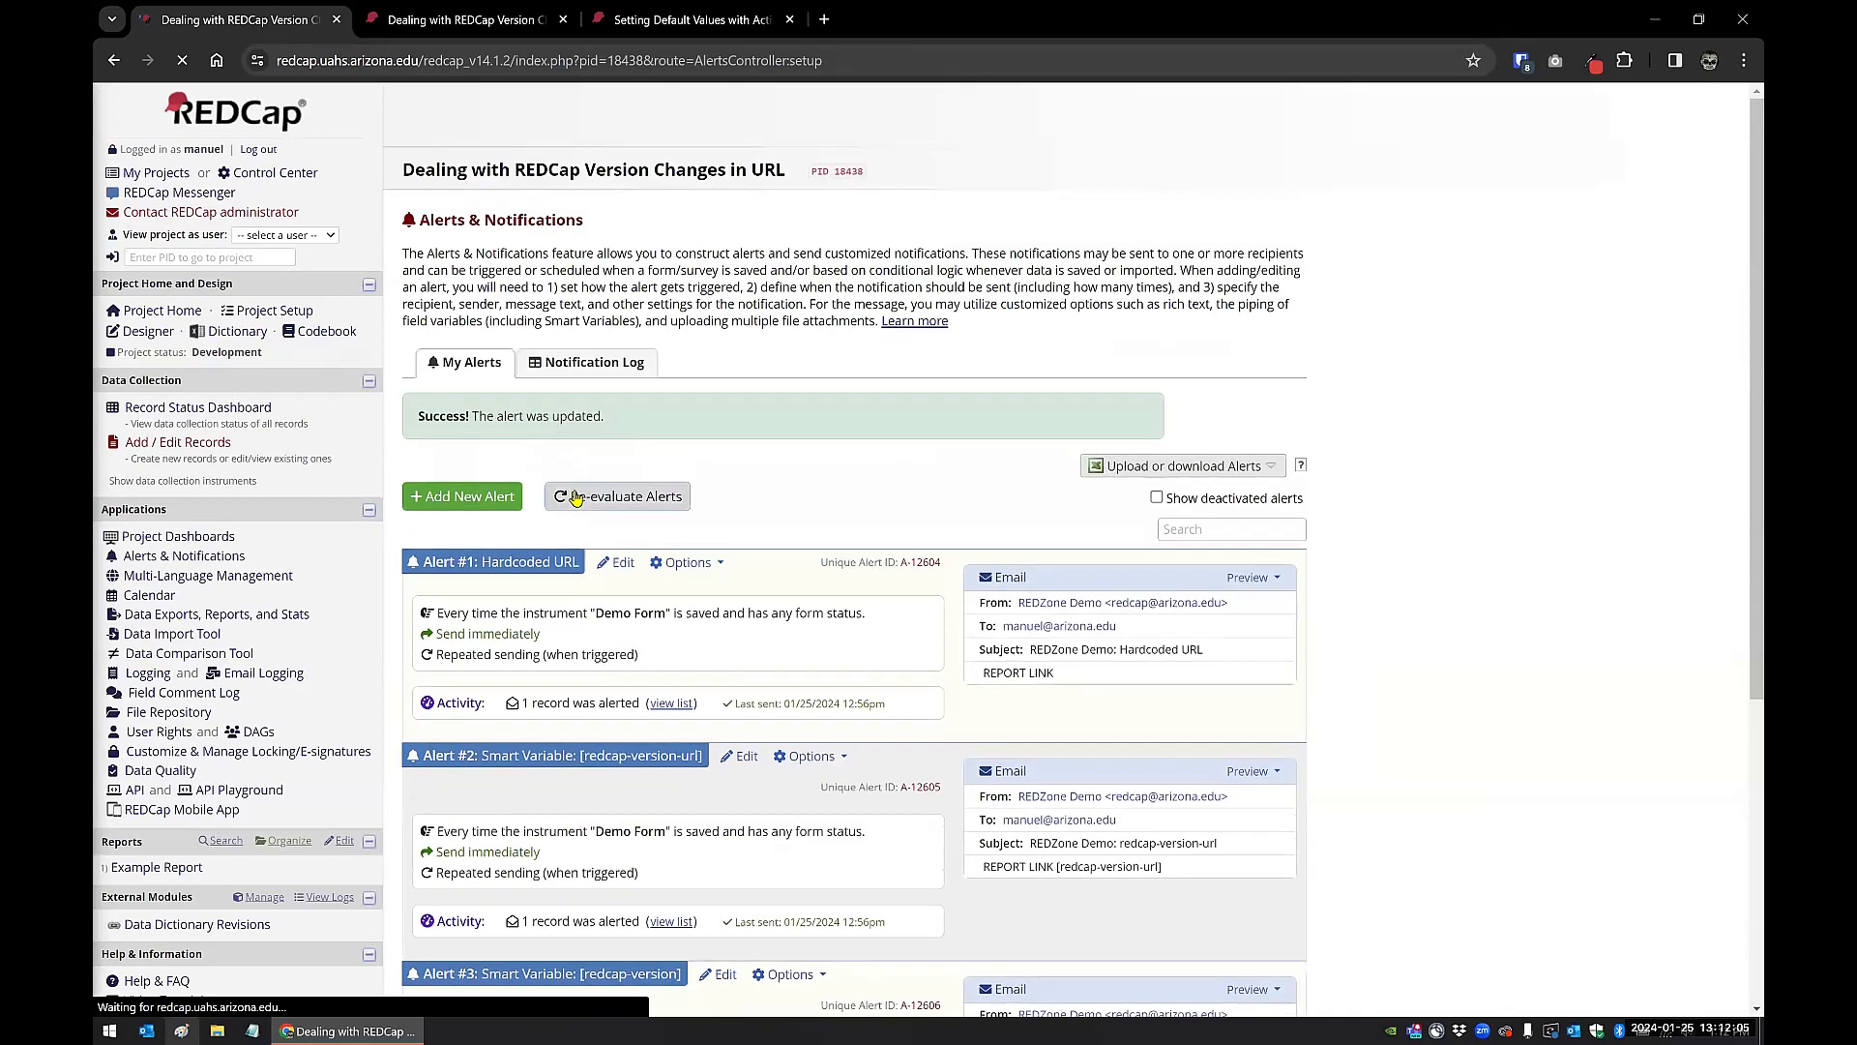
# Step: Review the [redcap-version-url] smart variable in the message of the "Smart Variable: [redcap-version-url]" alert and save the alert
pyautogui.scroll(-2, 677, 542)
pyautogui.click(740, 579)
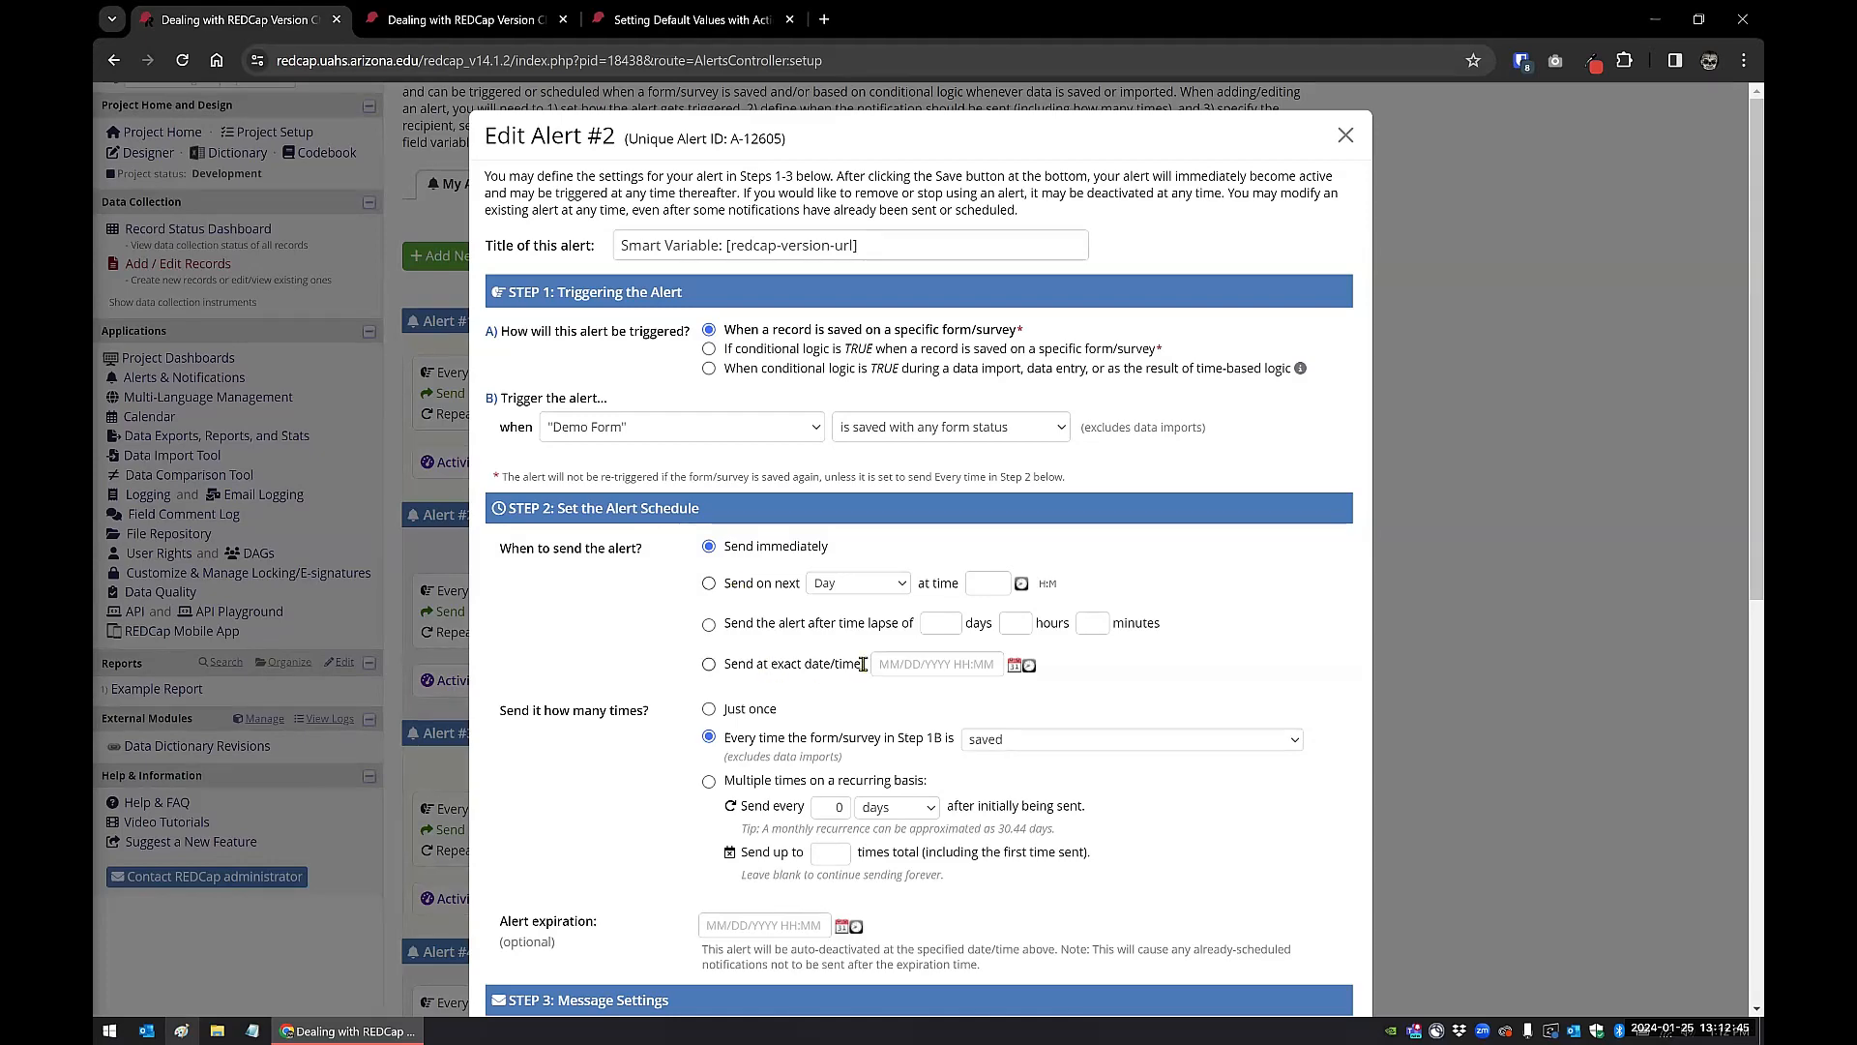
pyautogui.scroll(-3, 627, 728)
pyautogui.scroll(-3, 626, 728)
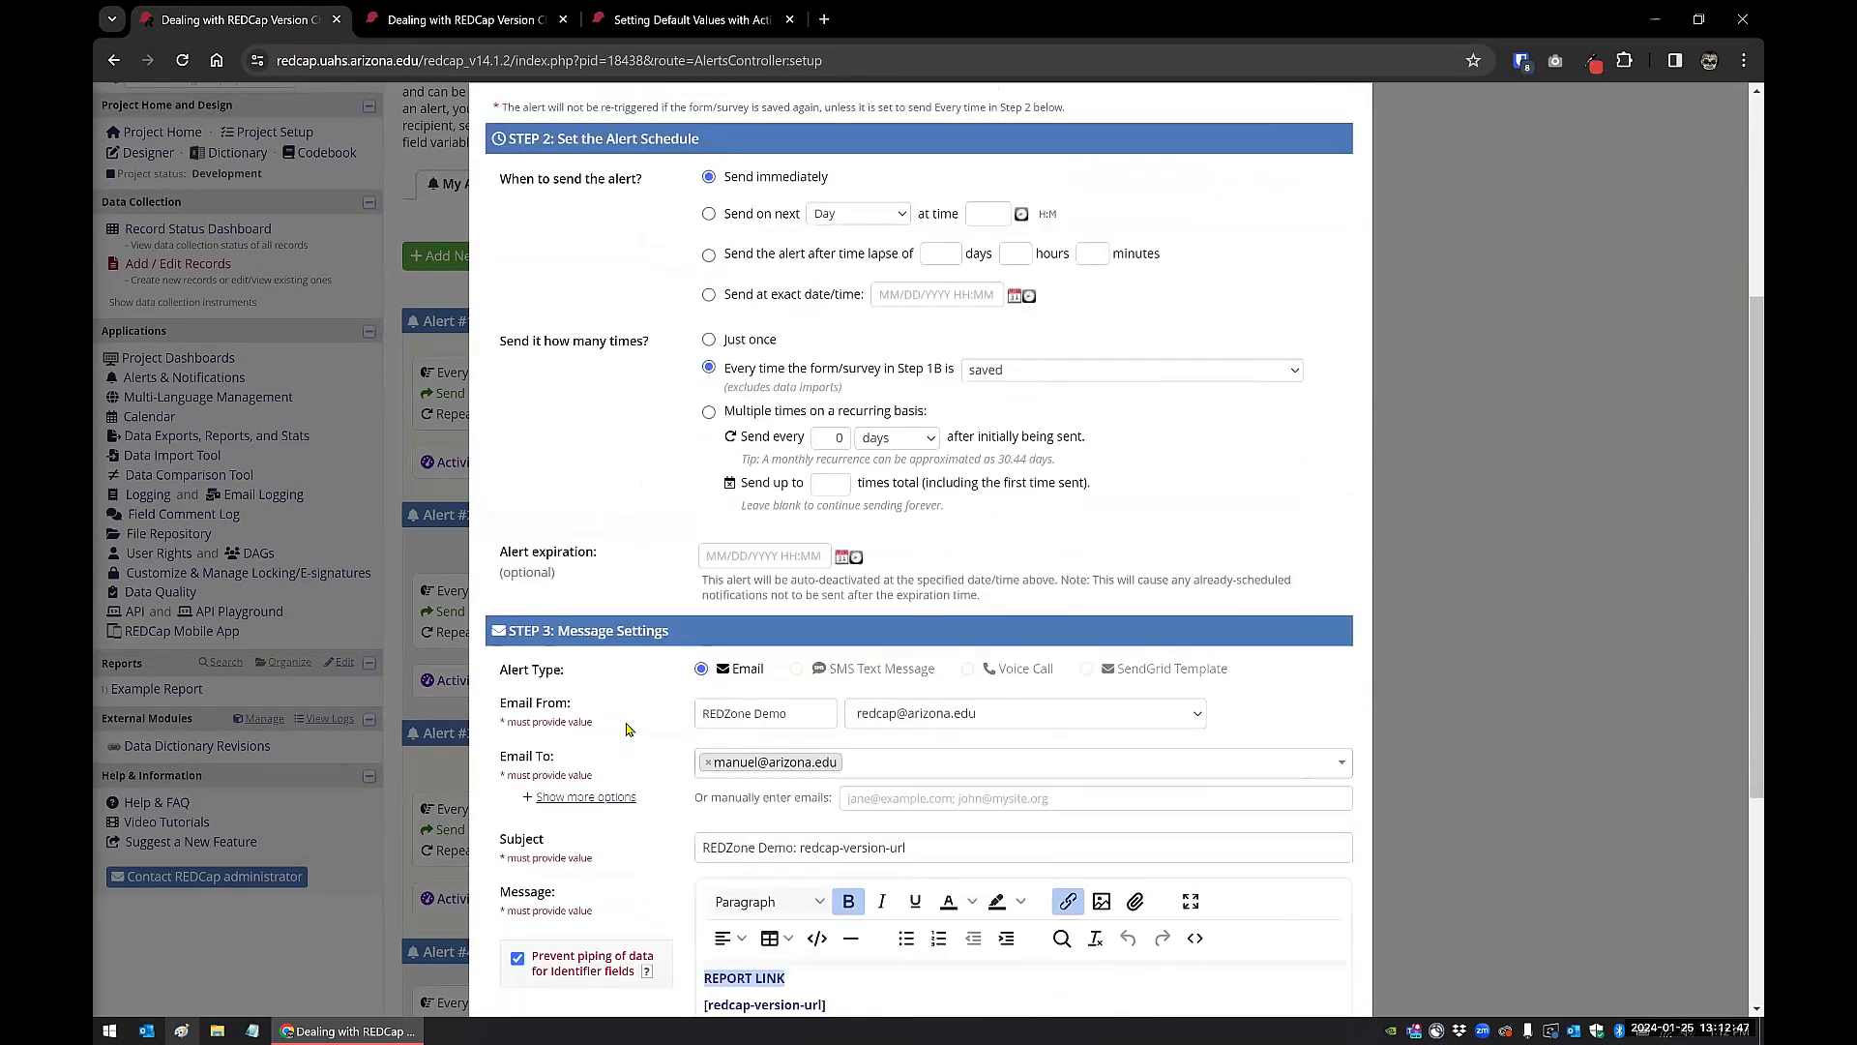
pyautogui.scroll(-2, 627, 728)
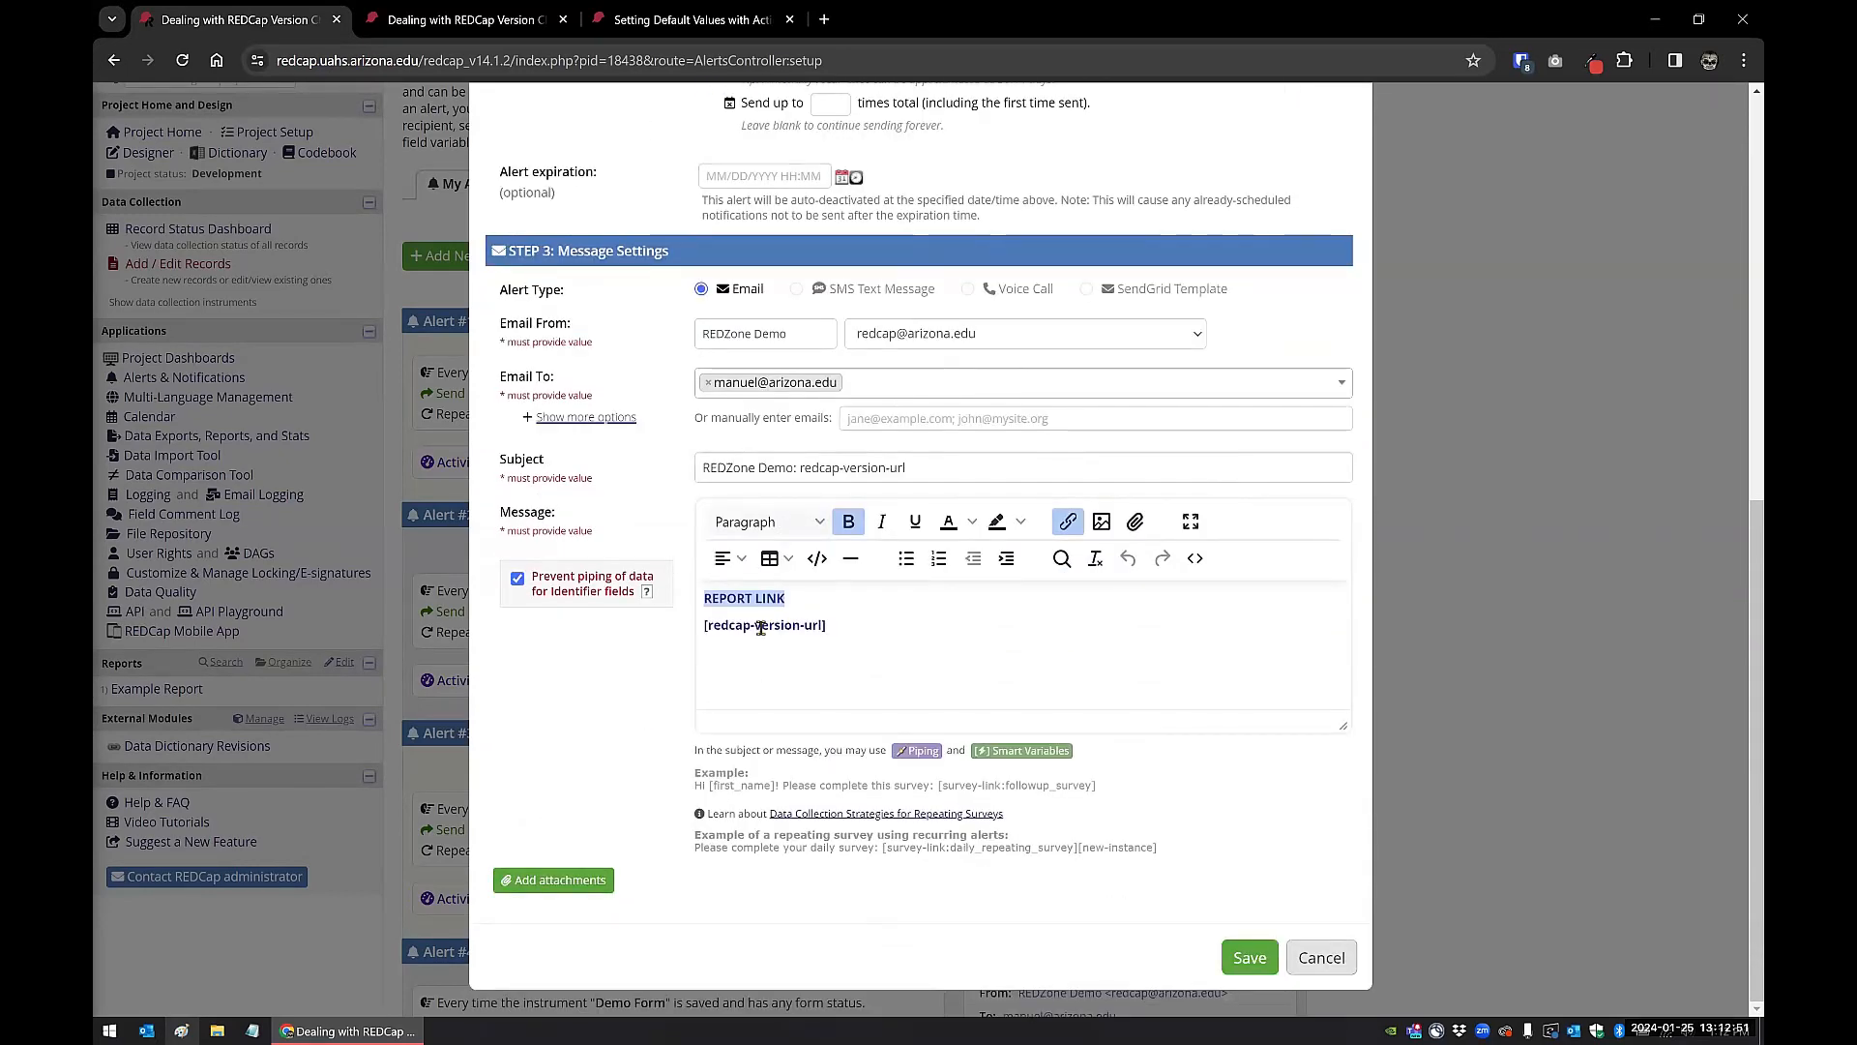
pyautogui.moveTo(829, 626); pyautogui.dragTo(703, 624)
pyautogui.click(895, 650)
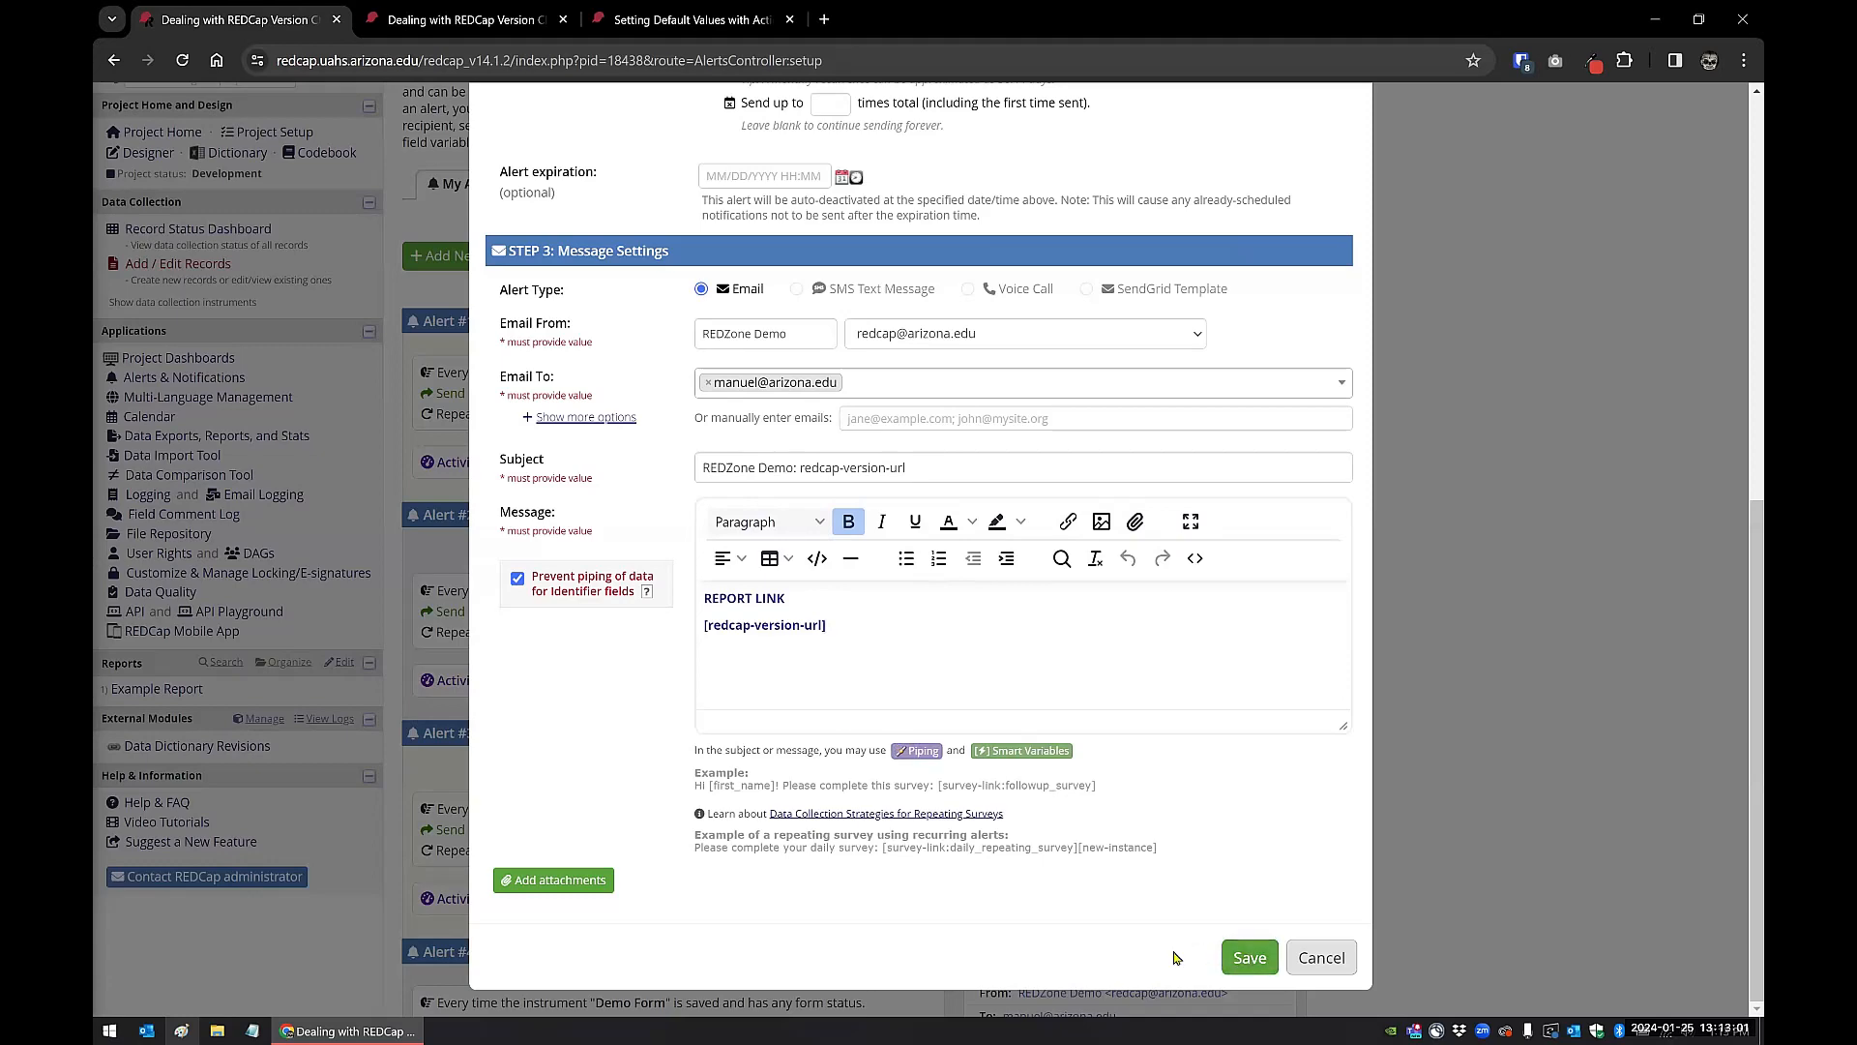
pyautogui.click(1239, 958)
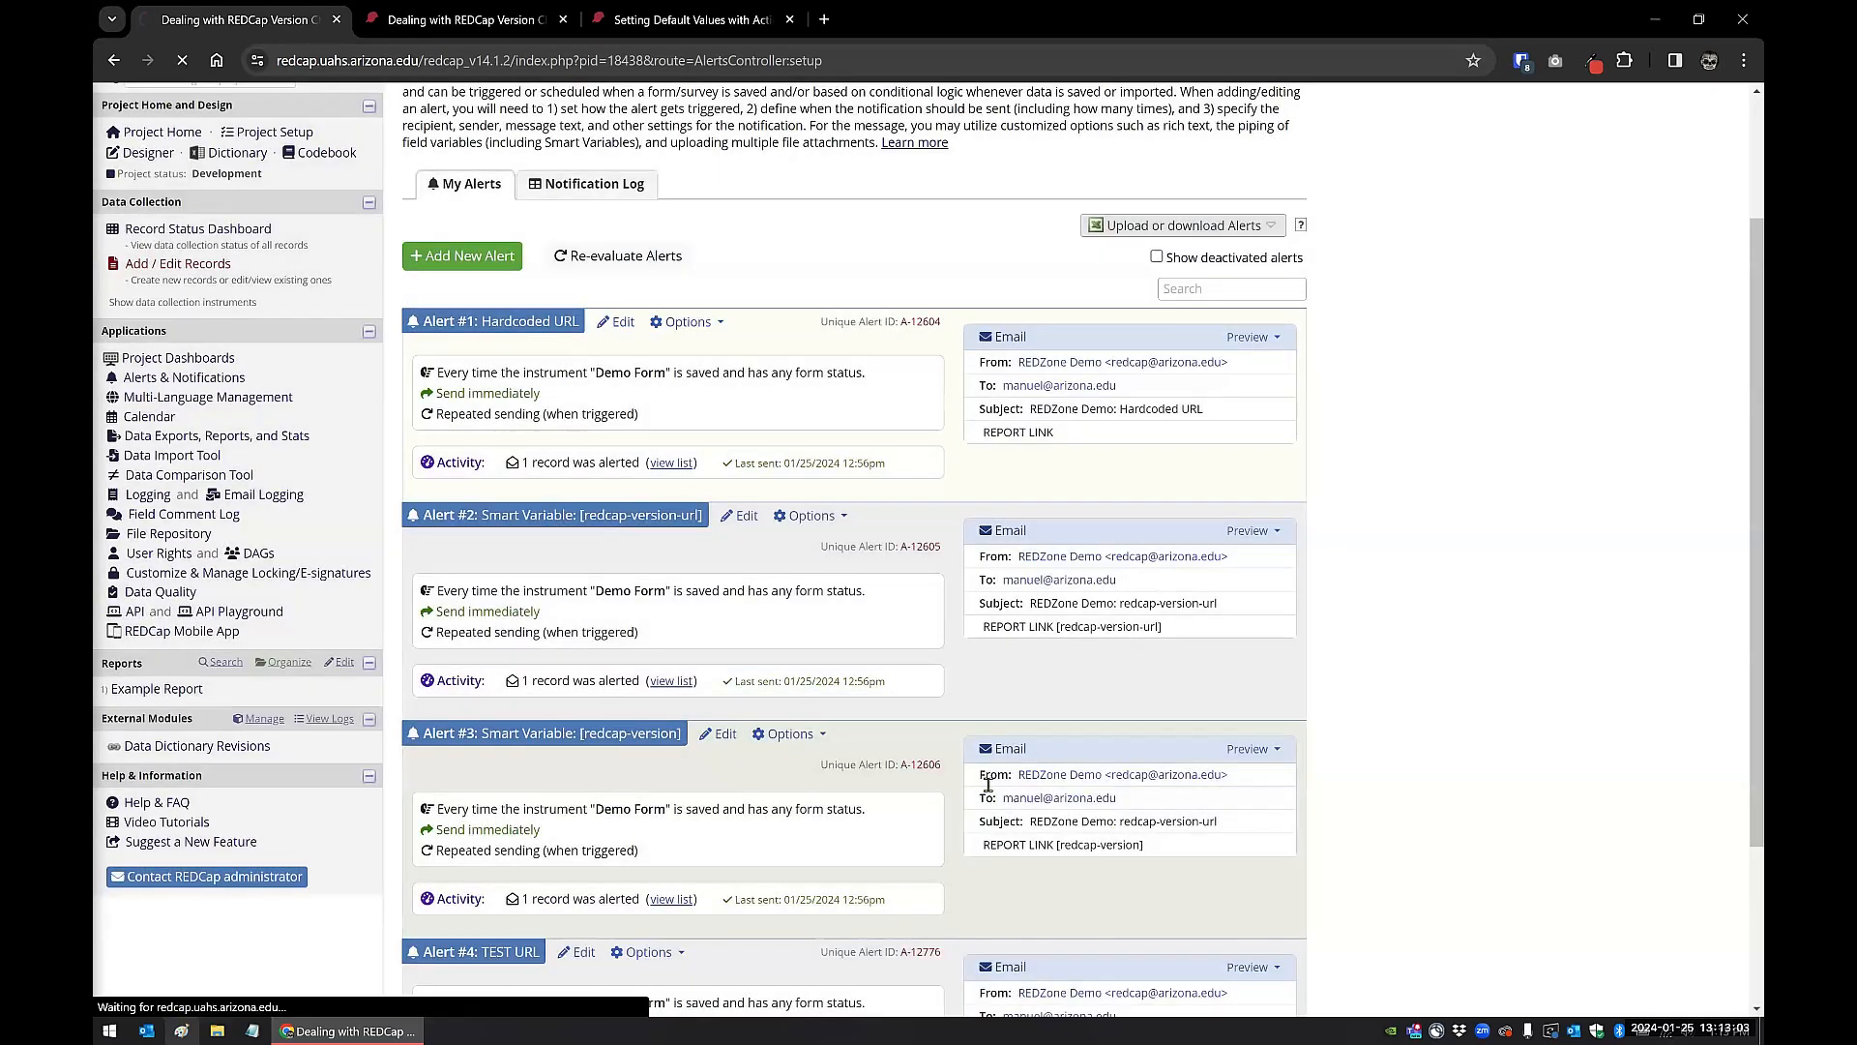
# Step: Open the "Smart Variable: [redcap-version]" alert and examine the [redcap-version] variable in its message's source code
pyautogui.scroll(-5, 697, 542)
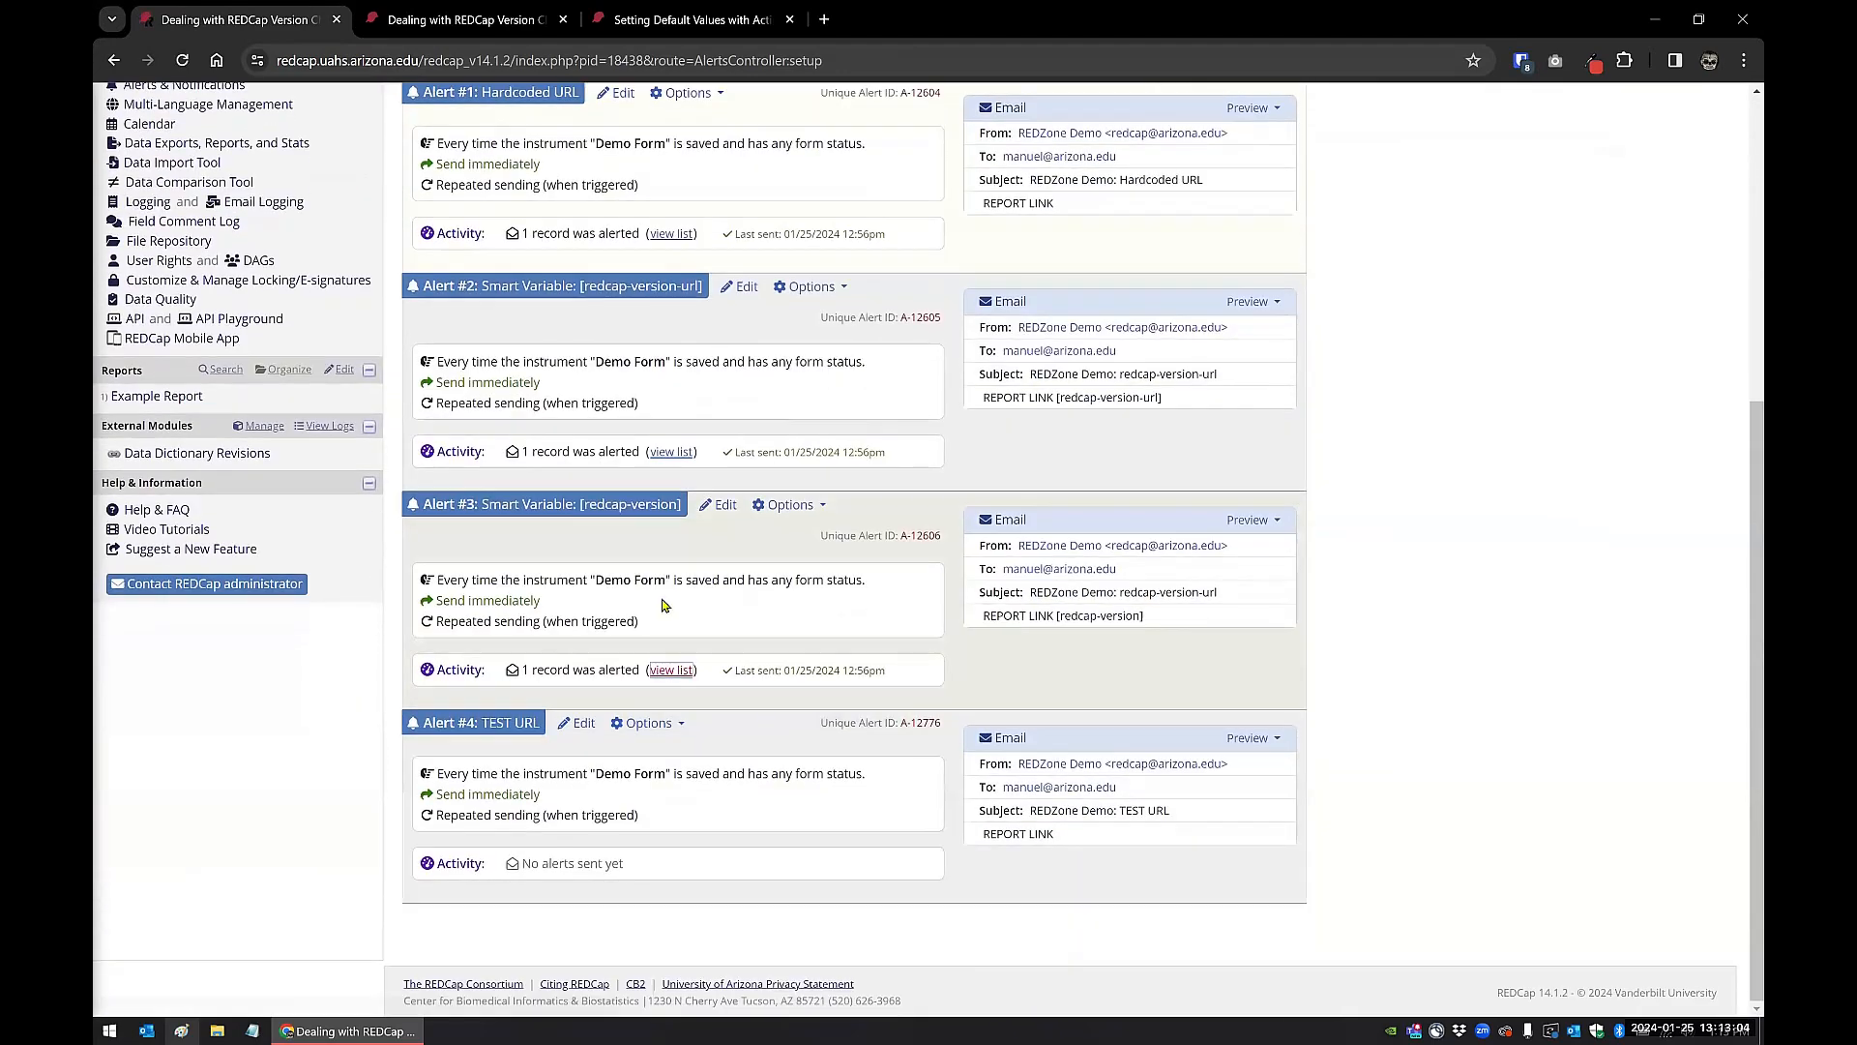
pyautogui.click(722, 505)
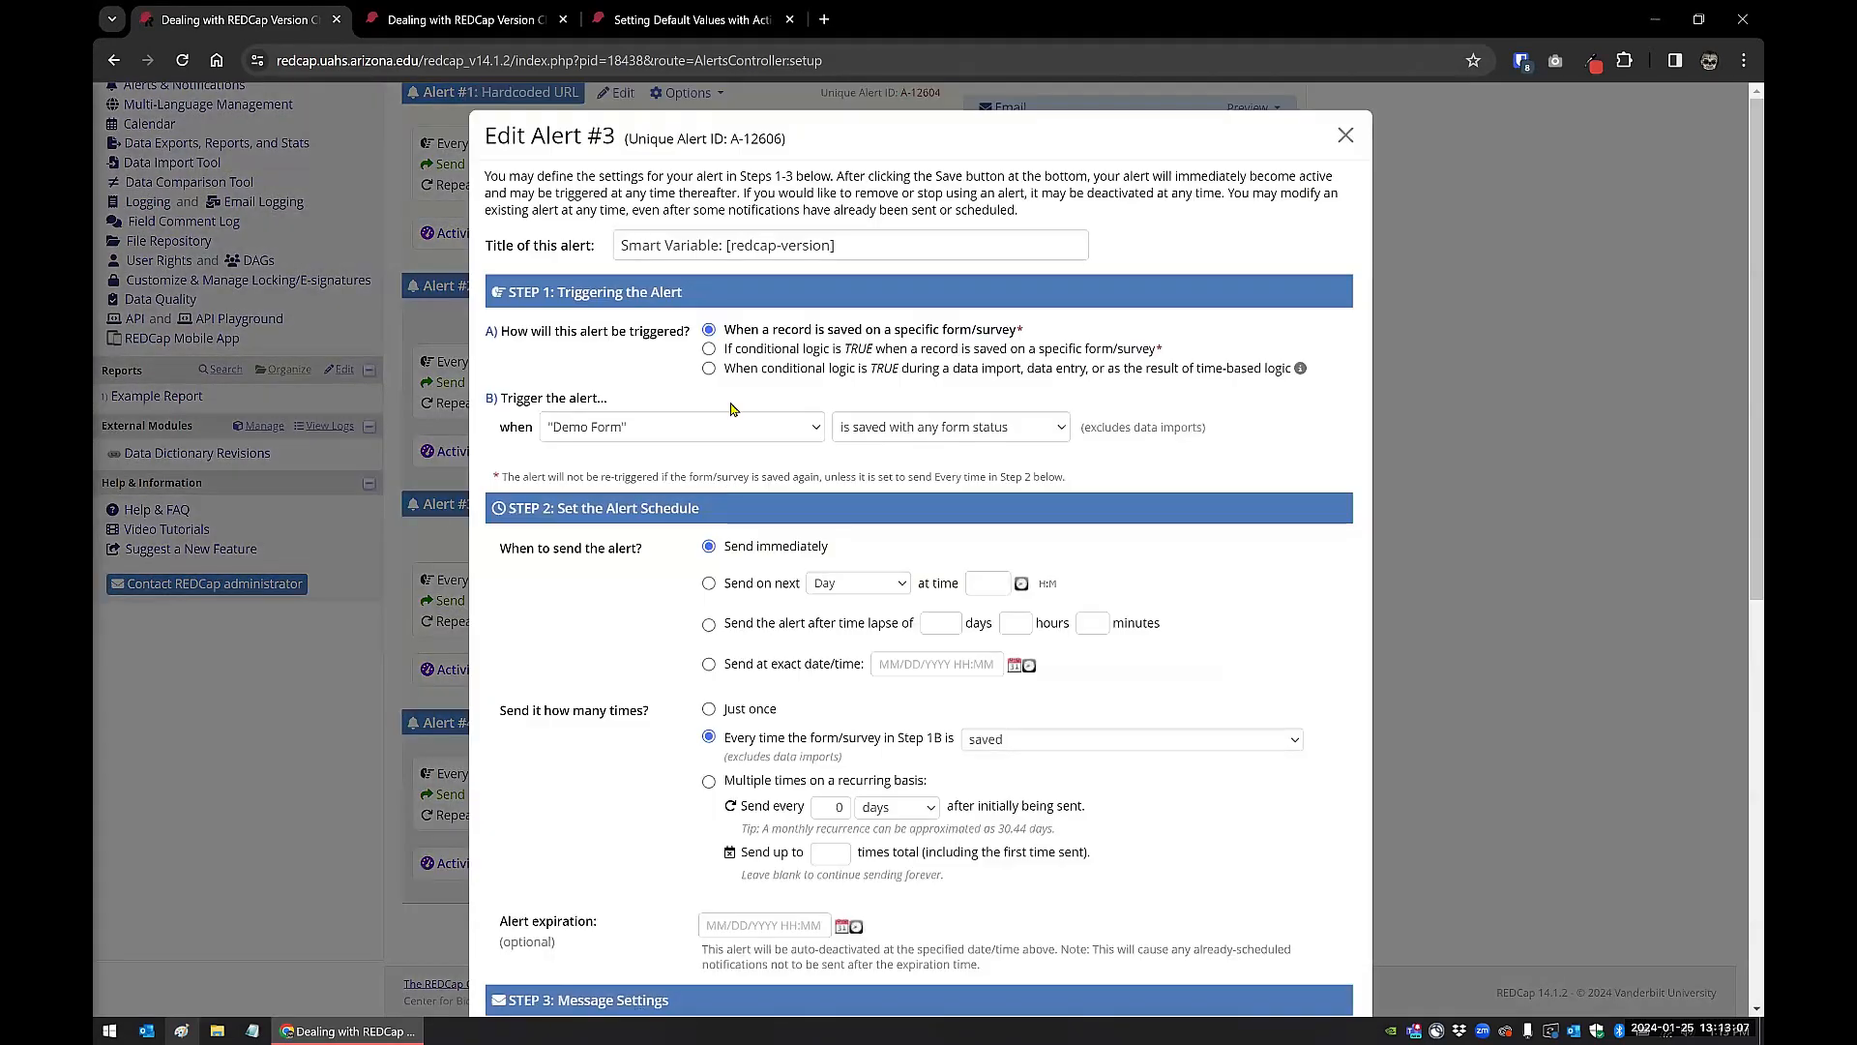
pyautogui.scroll(-5, 624, 701)
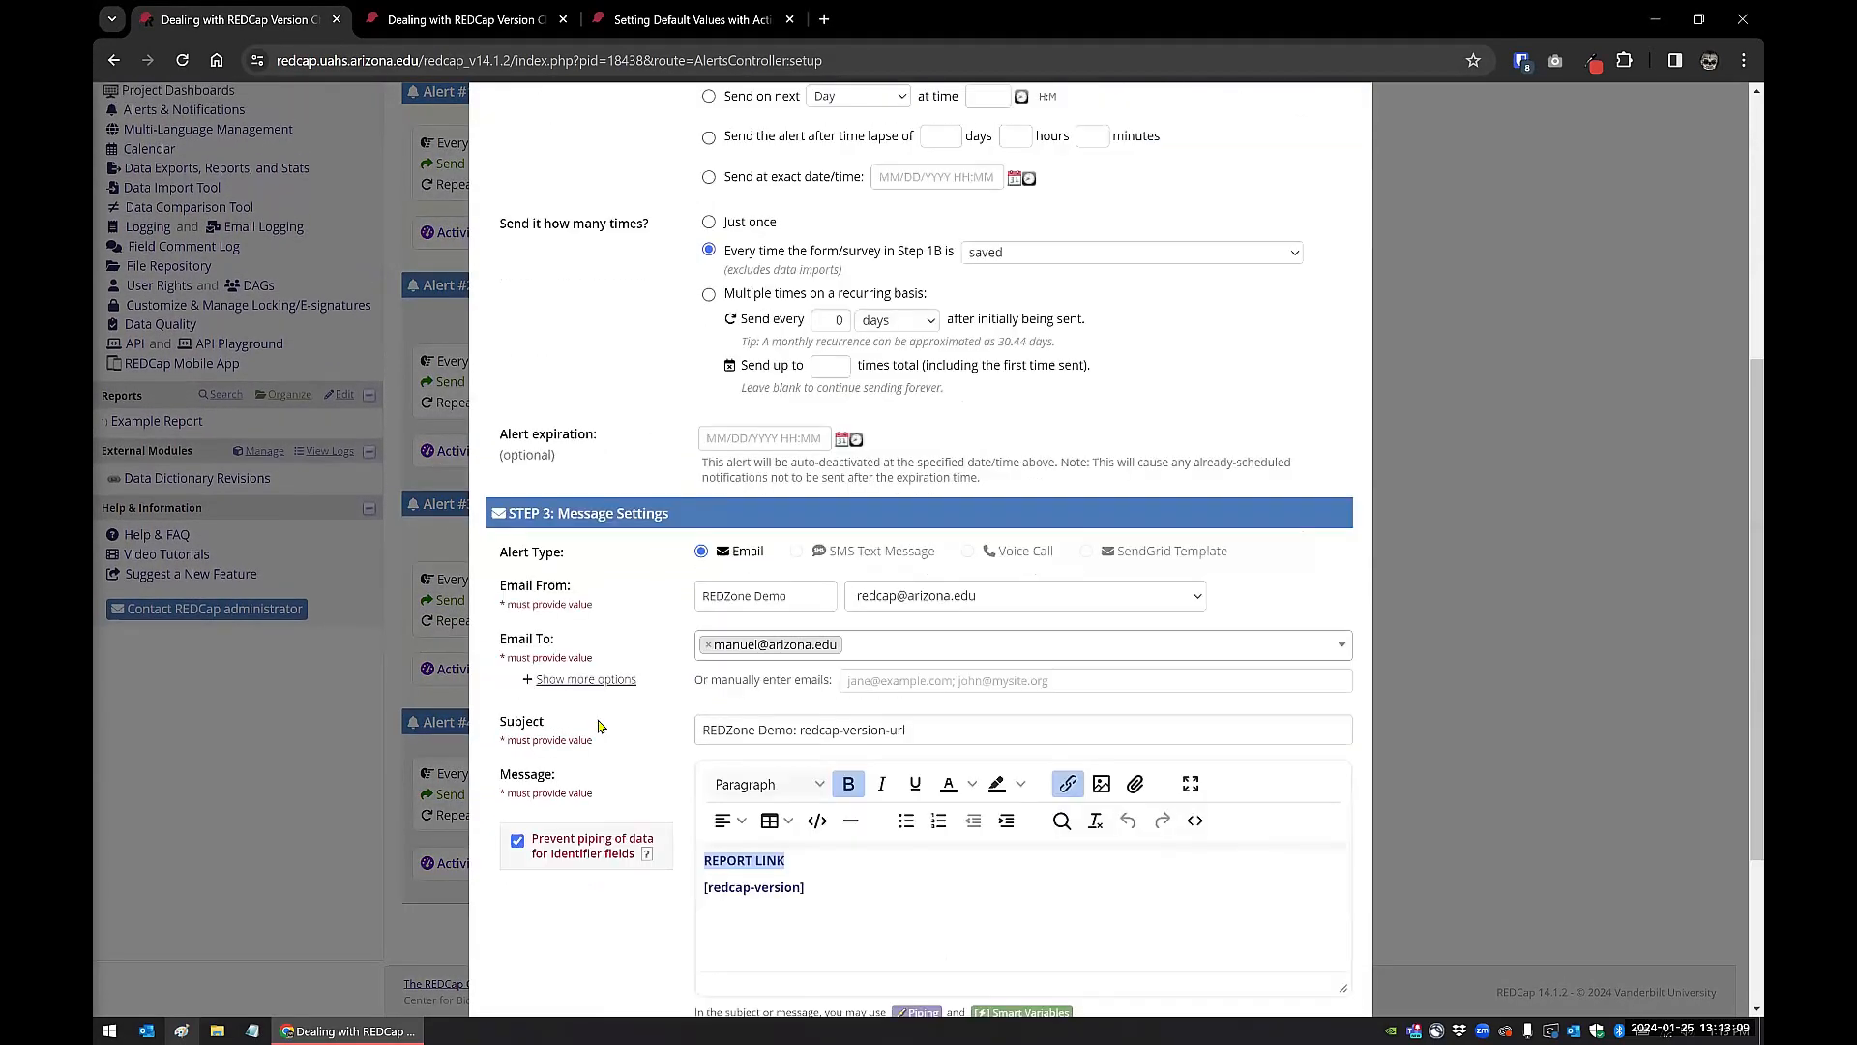
pyautogui.scroll(-3, 599, 726)
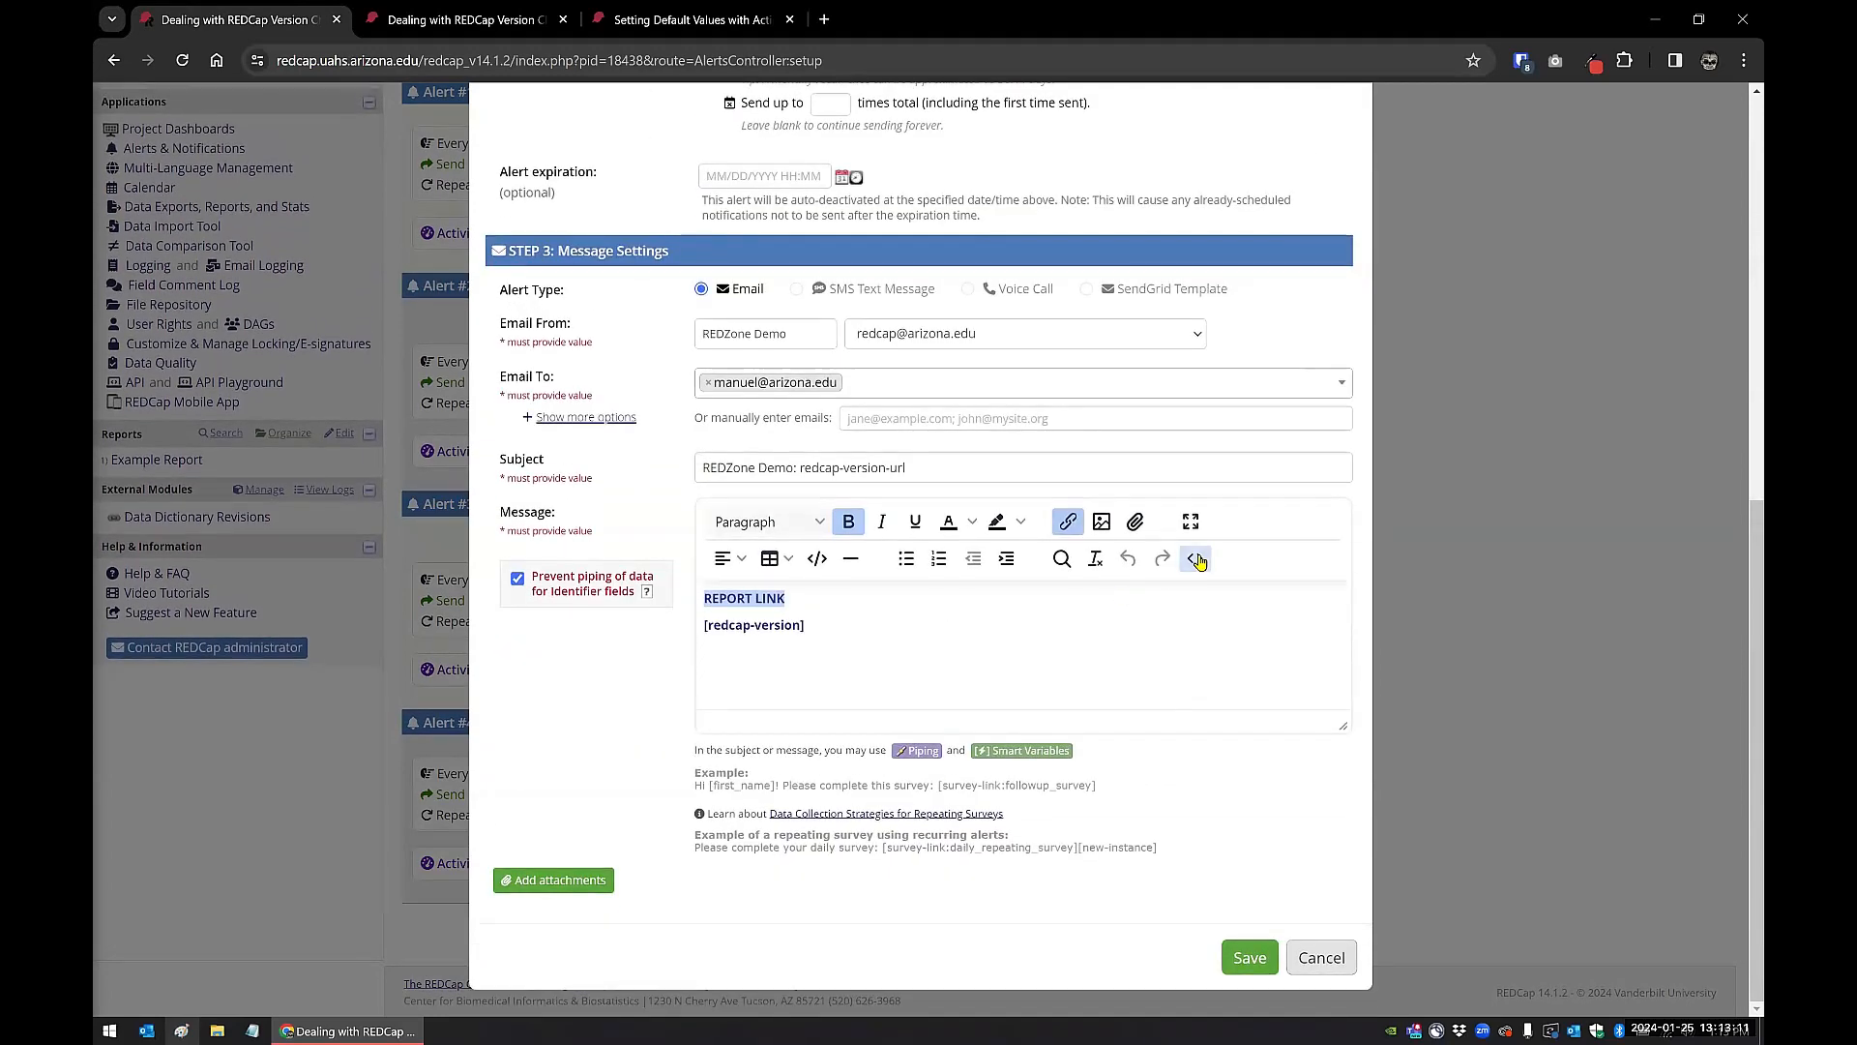
pyautogui.click(1197, 559)
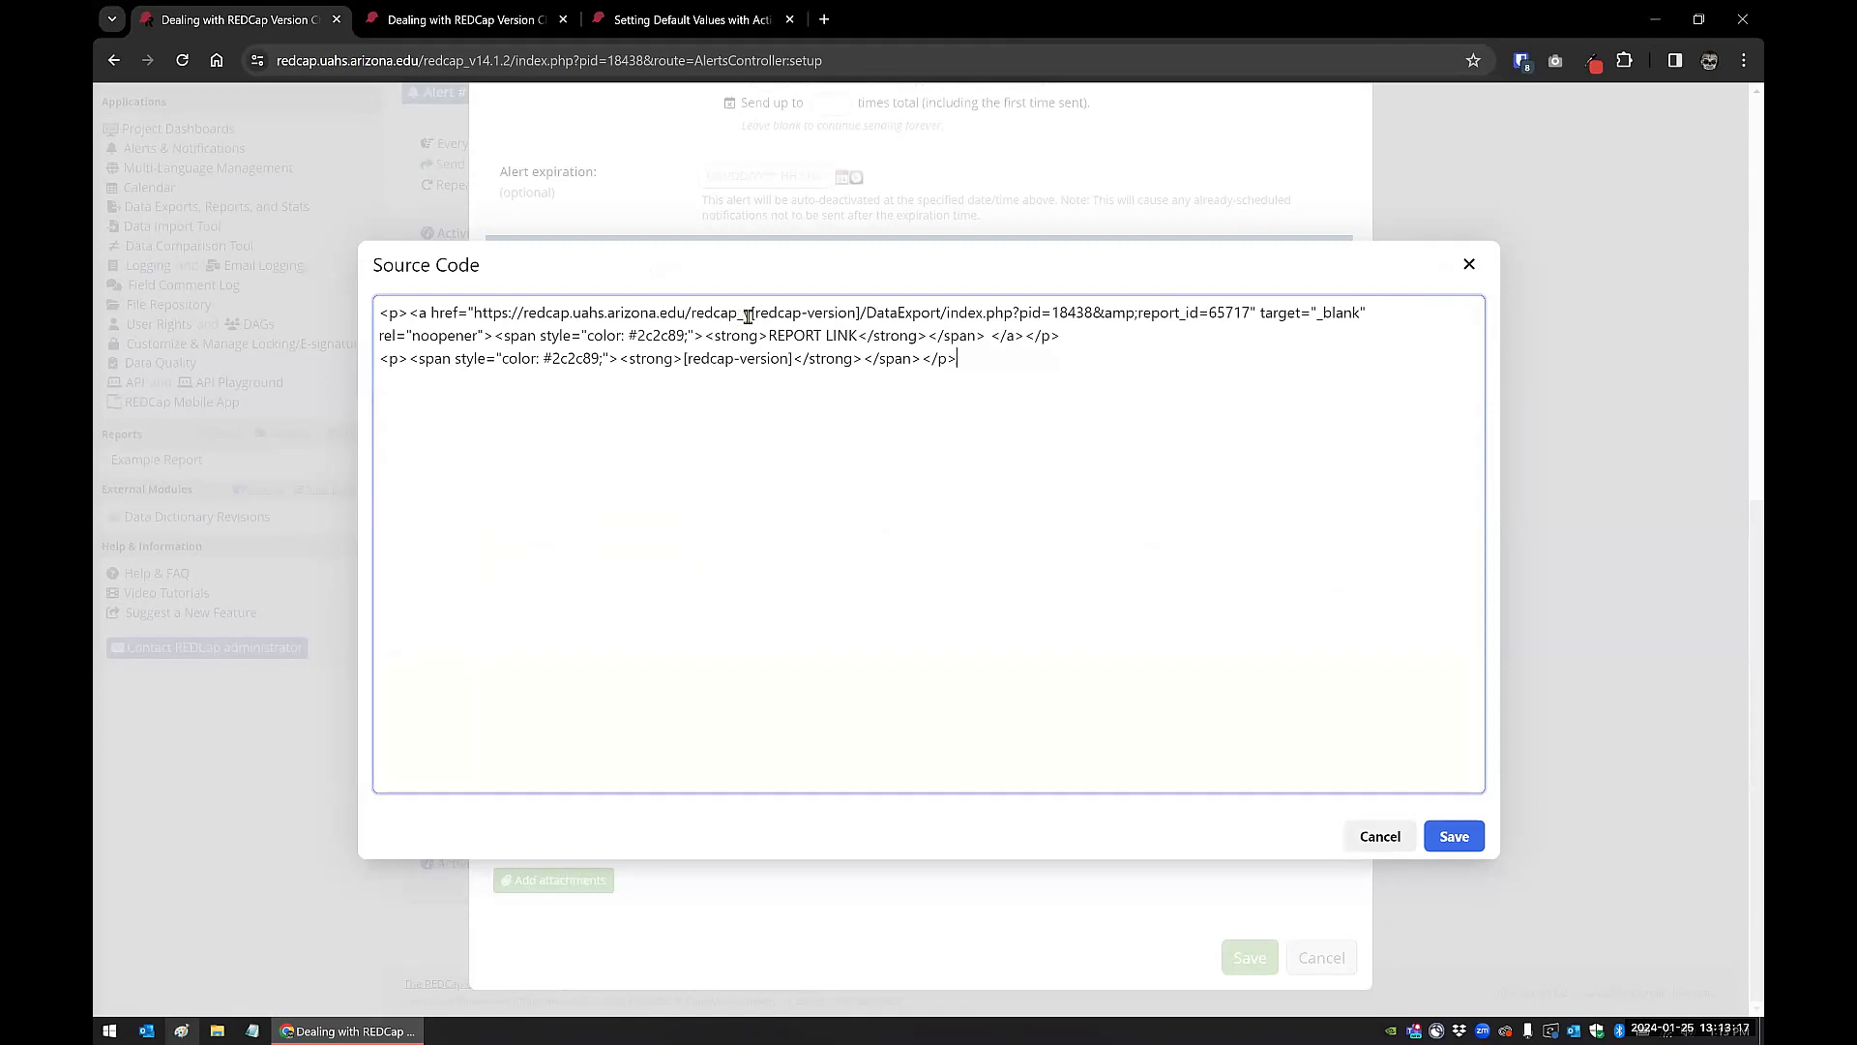
pyautogui.moveTo(752, 314); pyautogui.dragTo(864, 314)
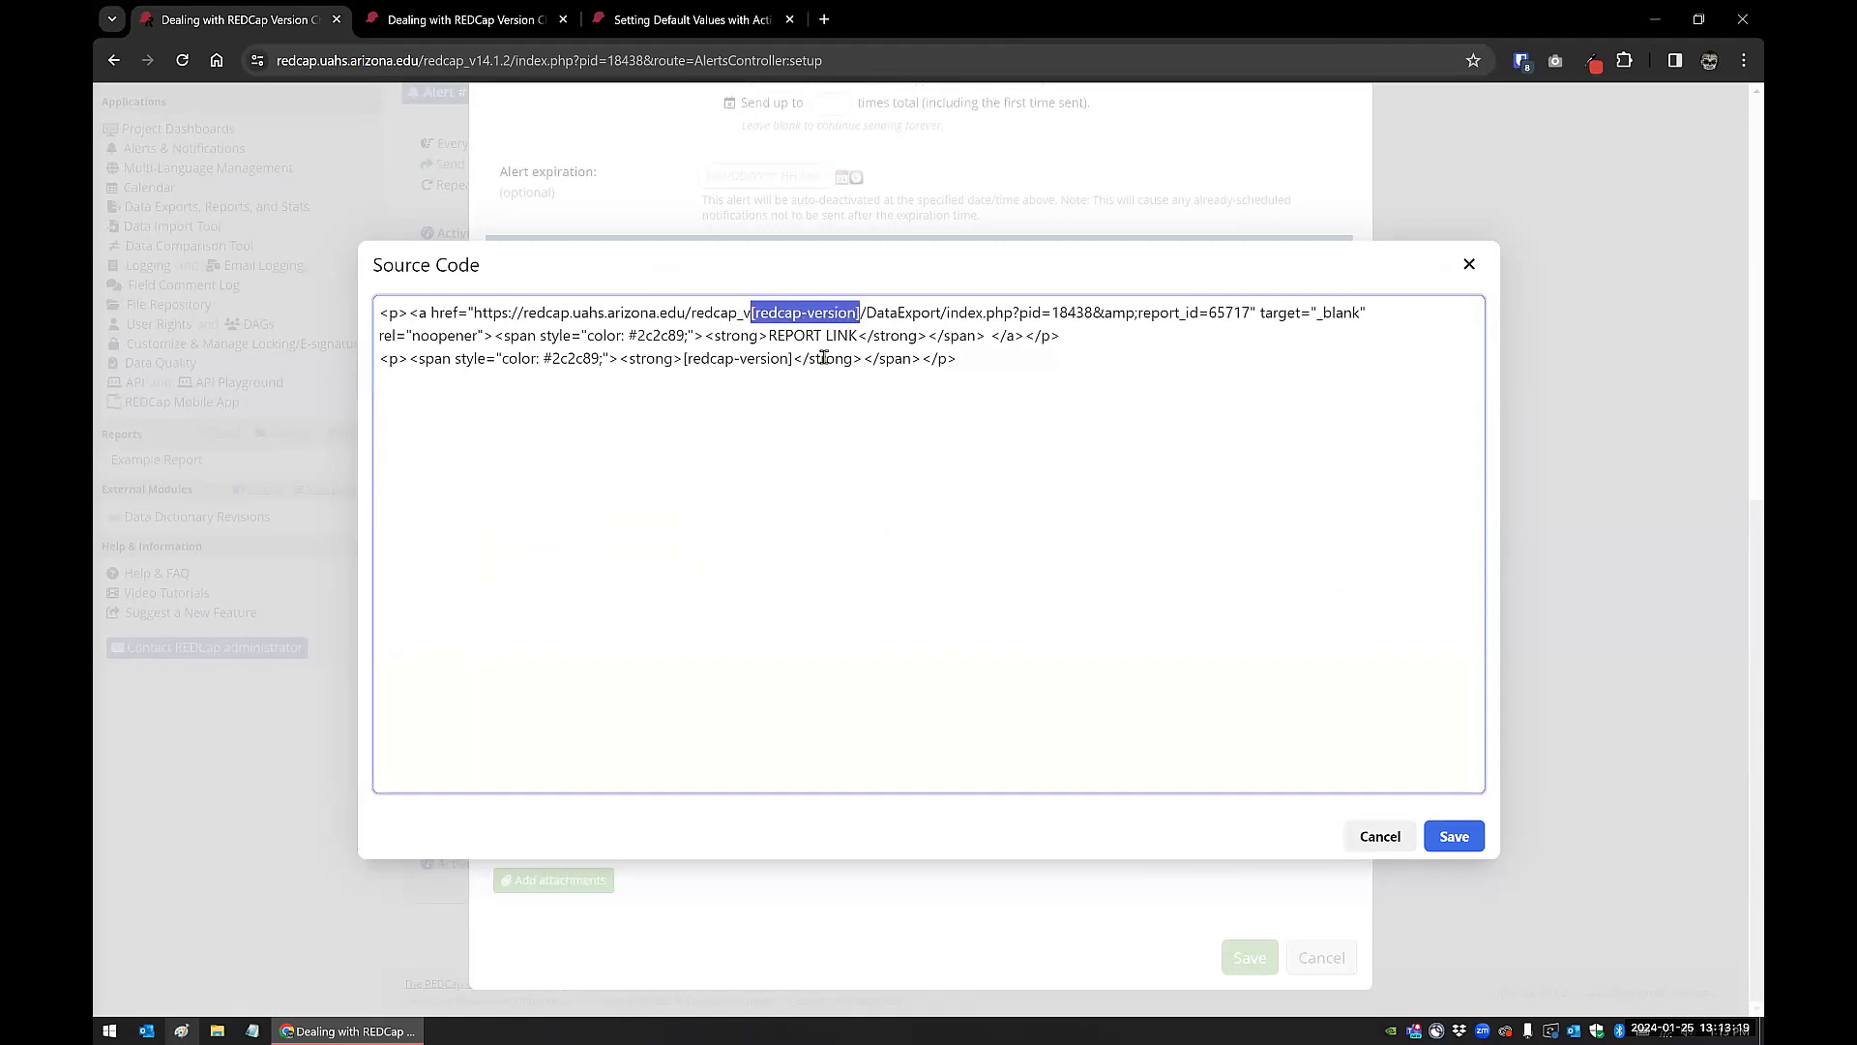
pyautogui.click(795, 364)
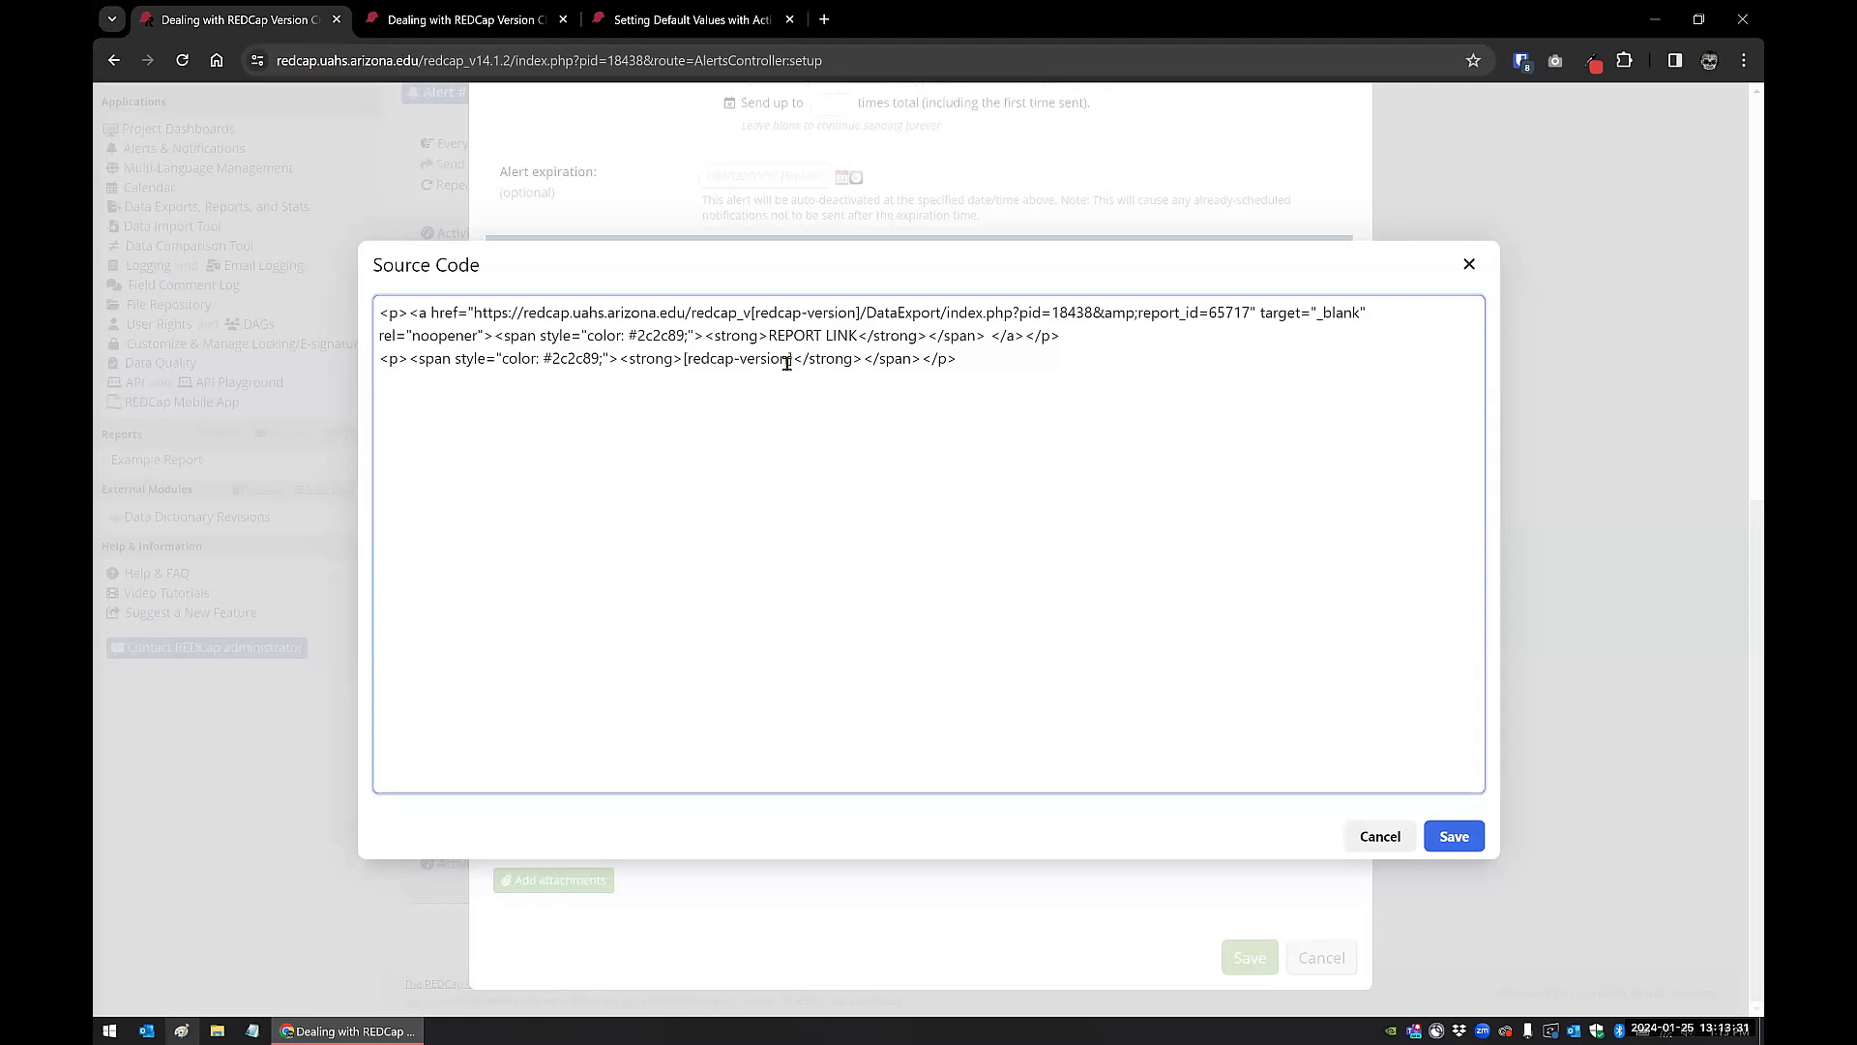
# Step: Examine the parts of the link address before and after [redcap-version], leaving the source code and the alert without saving
pyautogui.moveTo(751, 313); pyautogui.dragTo(473, 311)
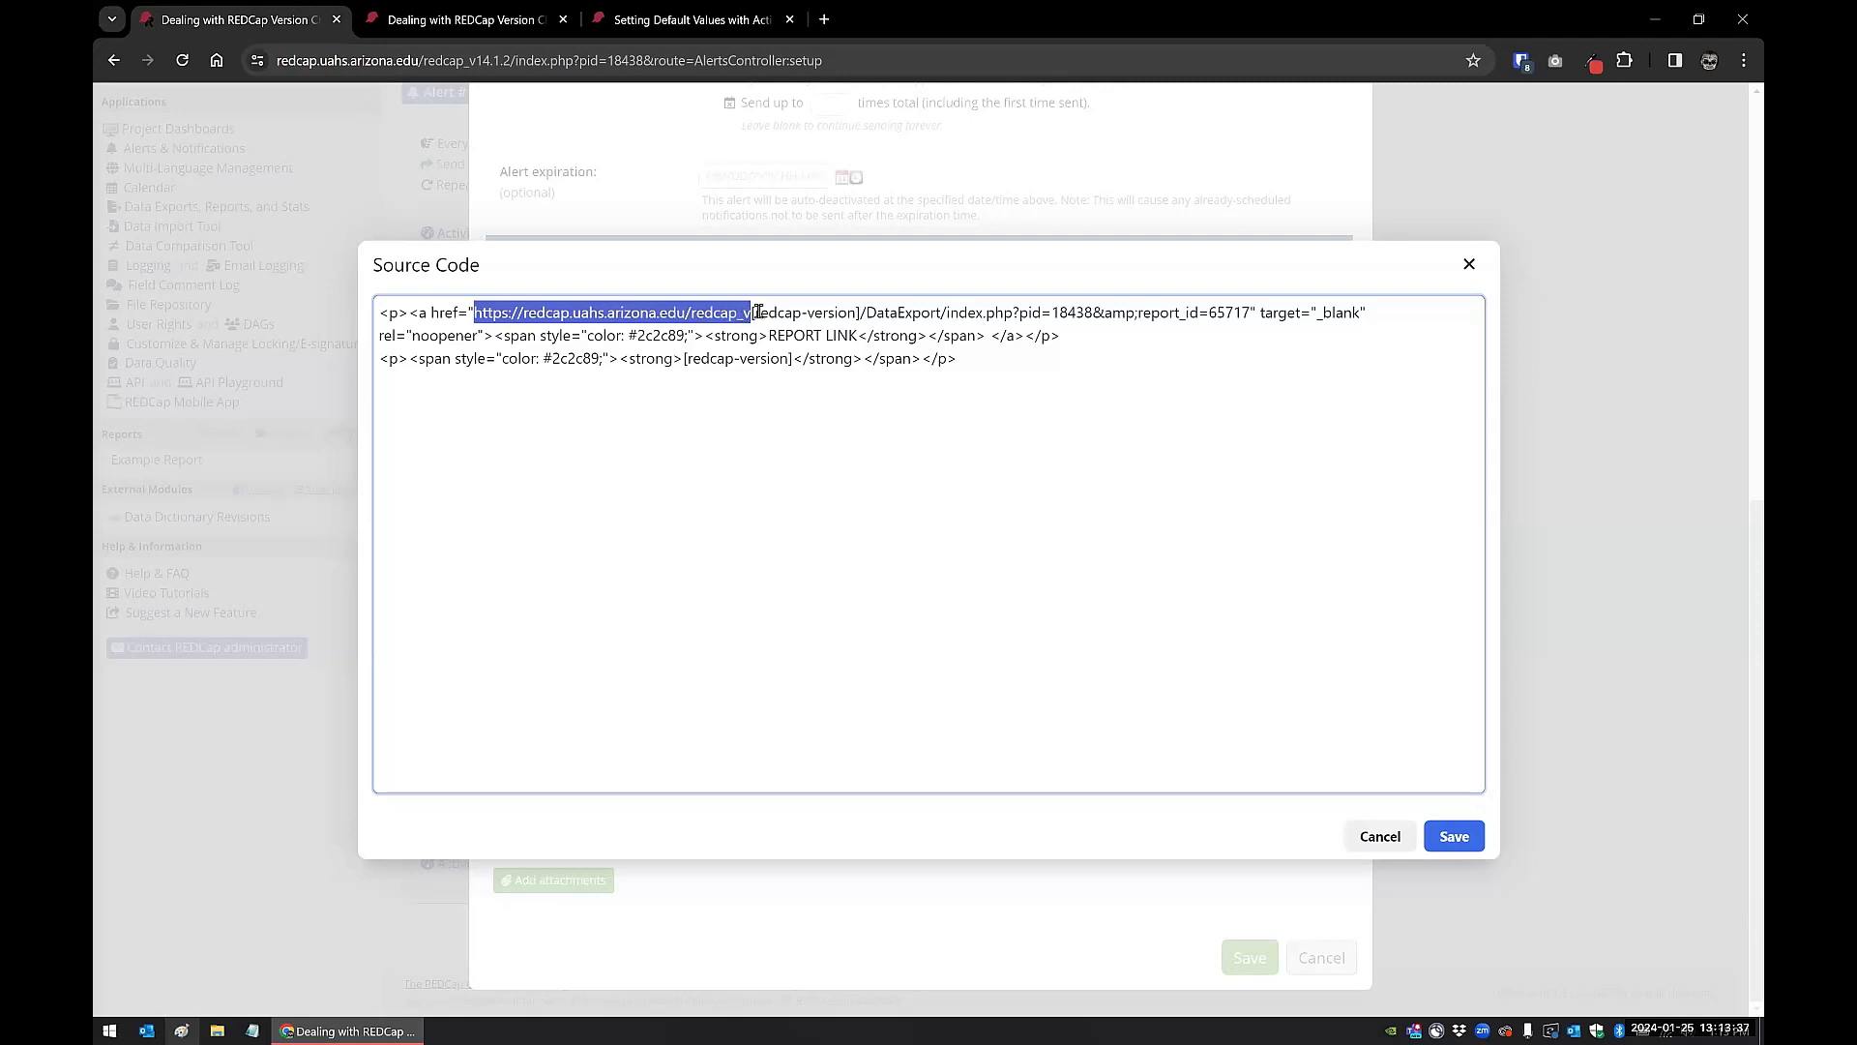
pyautogui.click(860, 312)
pyautogui.moveTo(860, 313); pyautogui.dragTo(1253, 310)
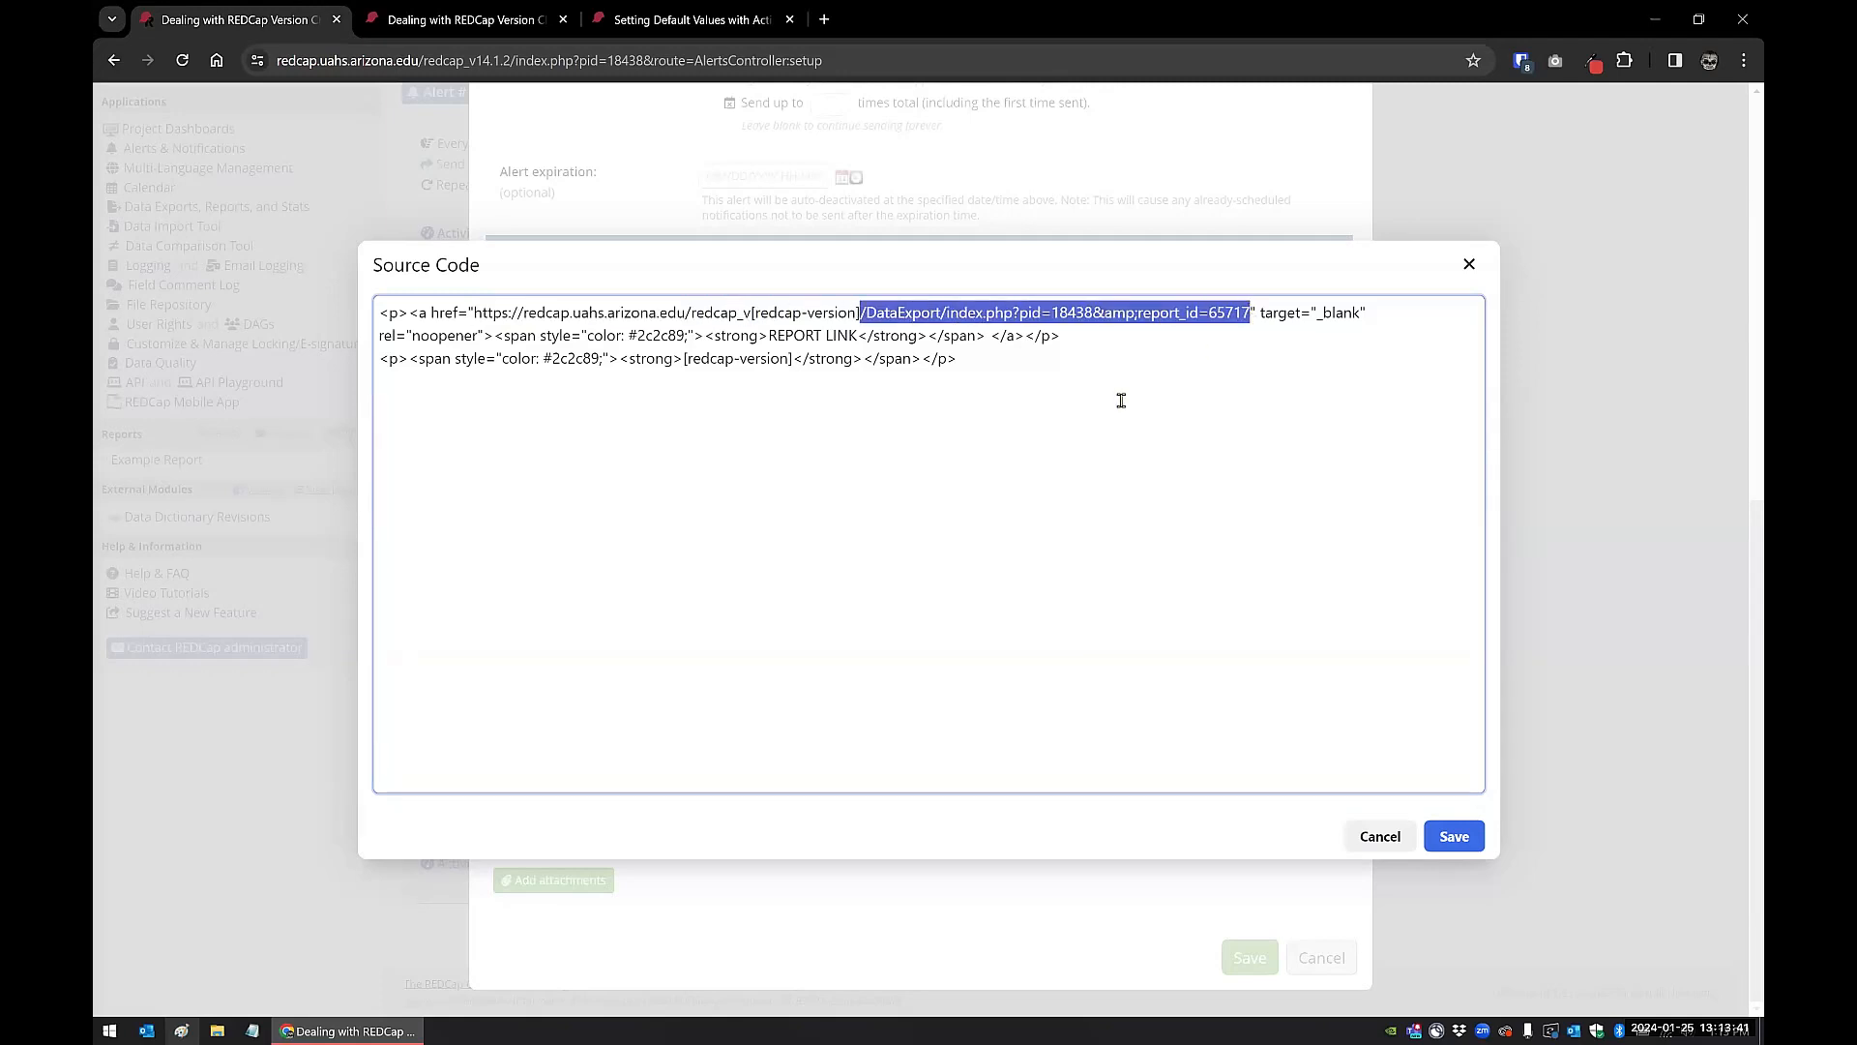
pyautogui.click(1087, 363)
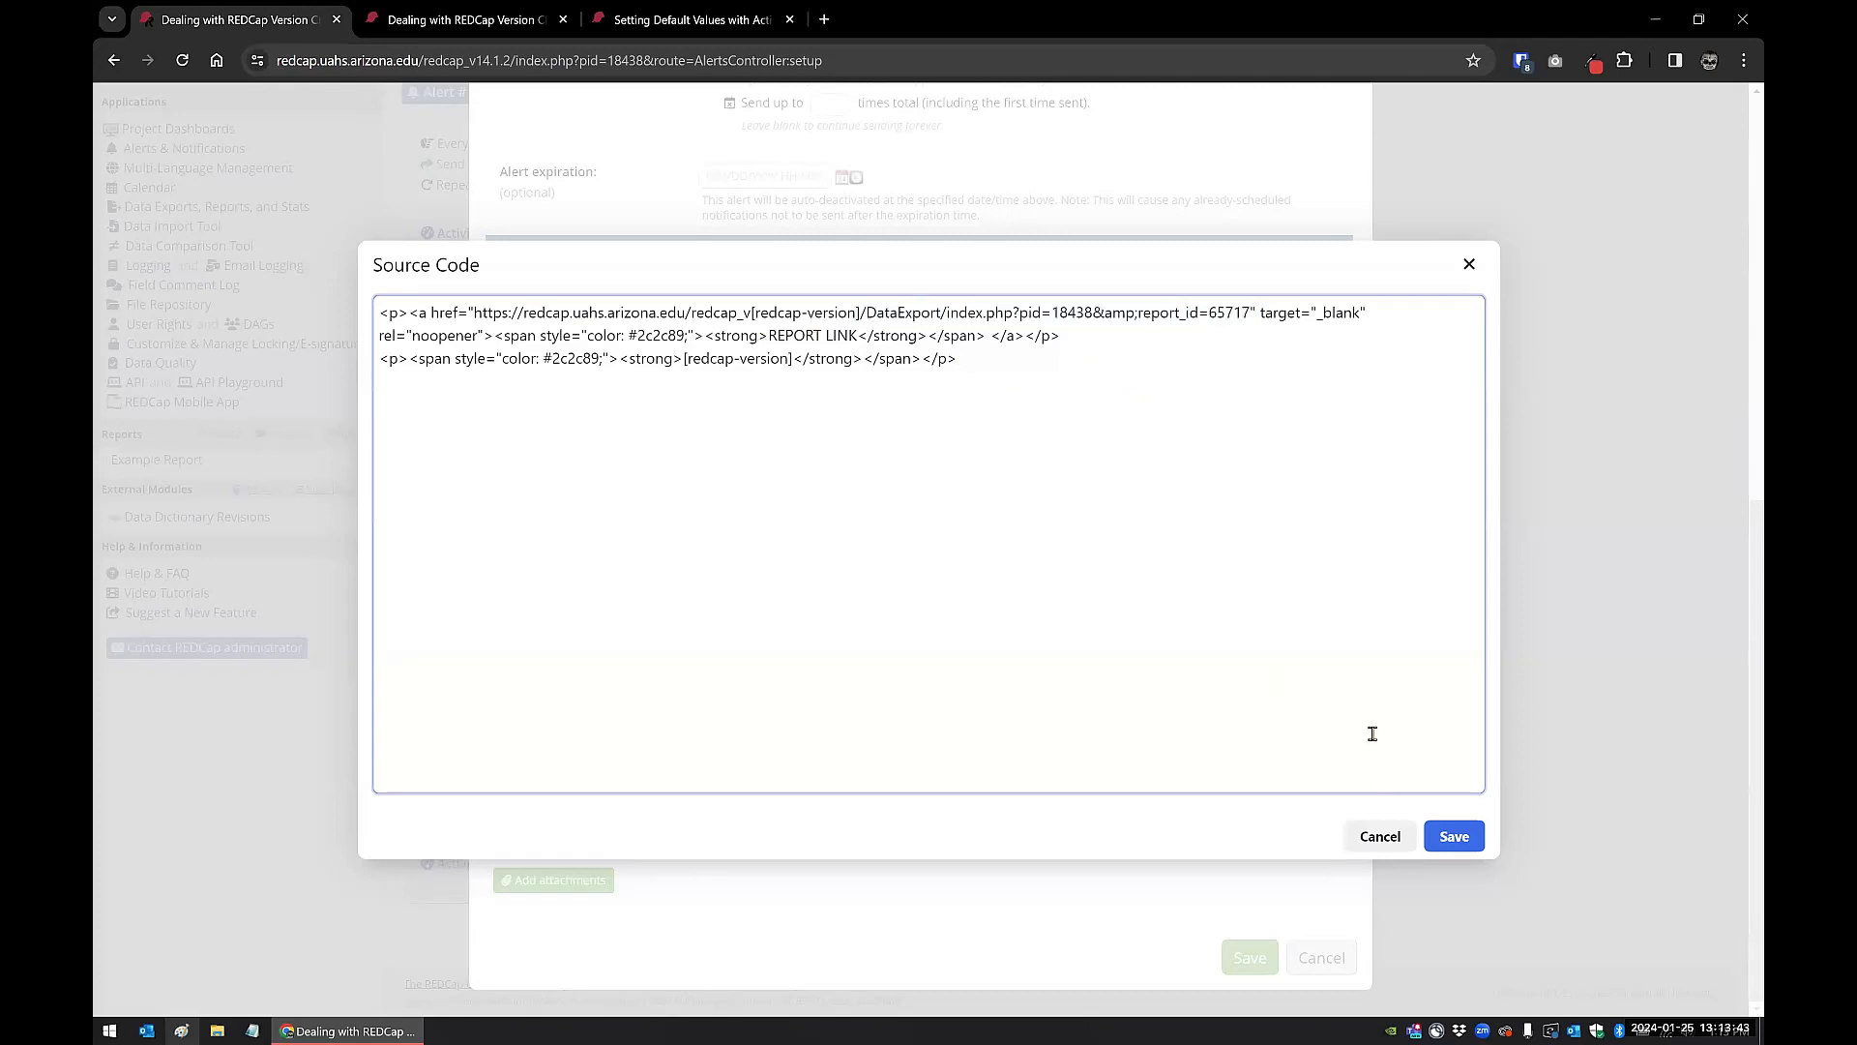
pyautogui.click(1382, 837)
pyautogui.click(1325, 956)
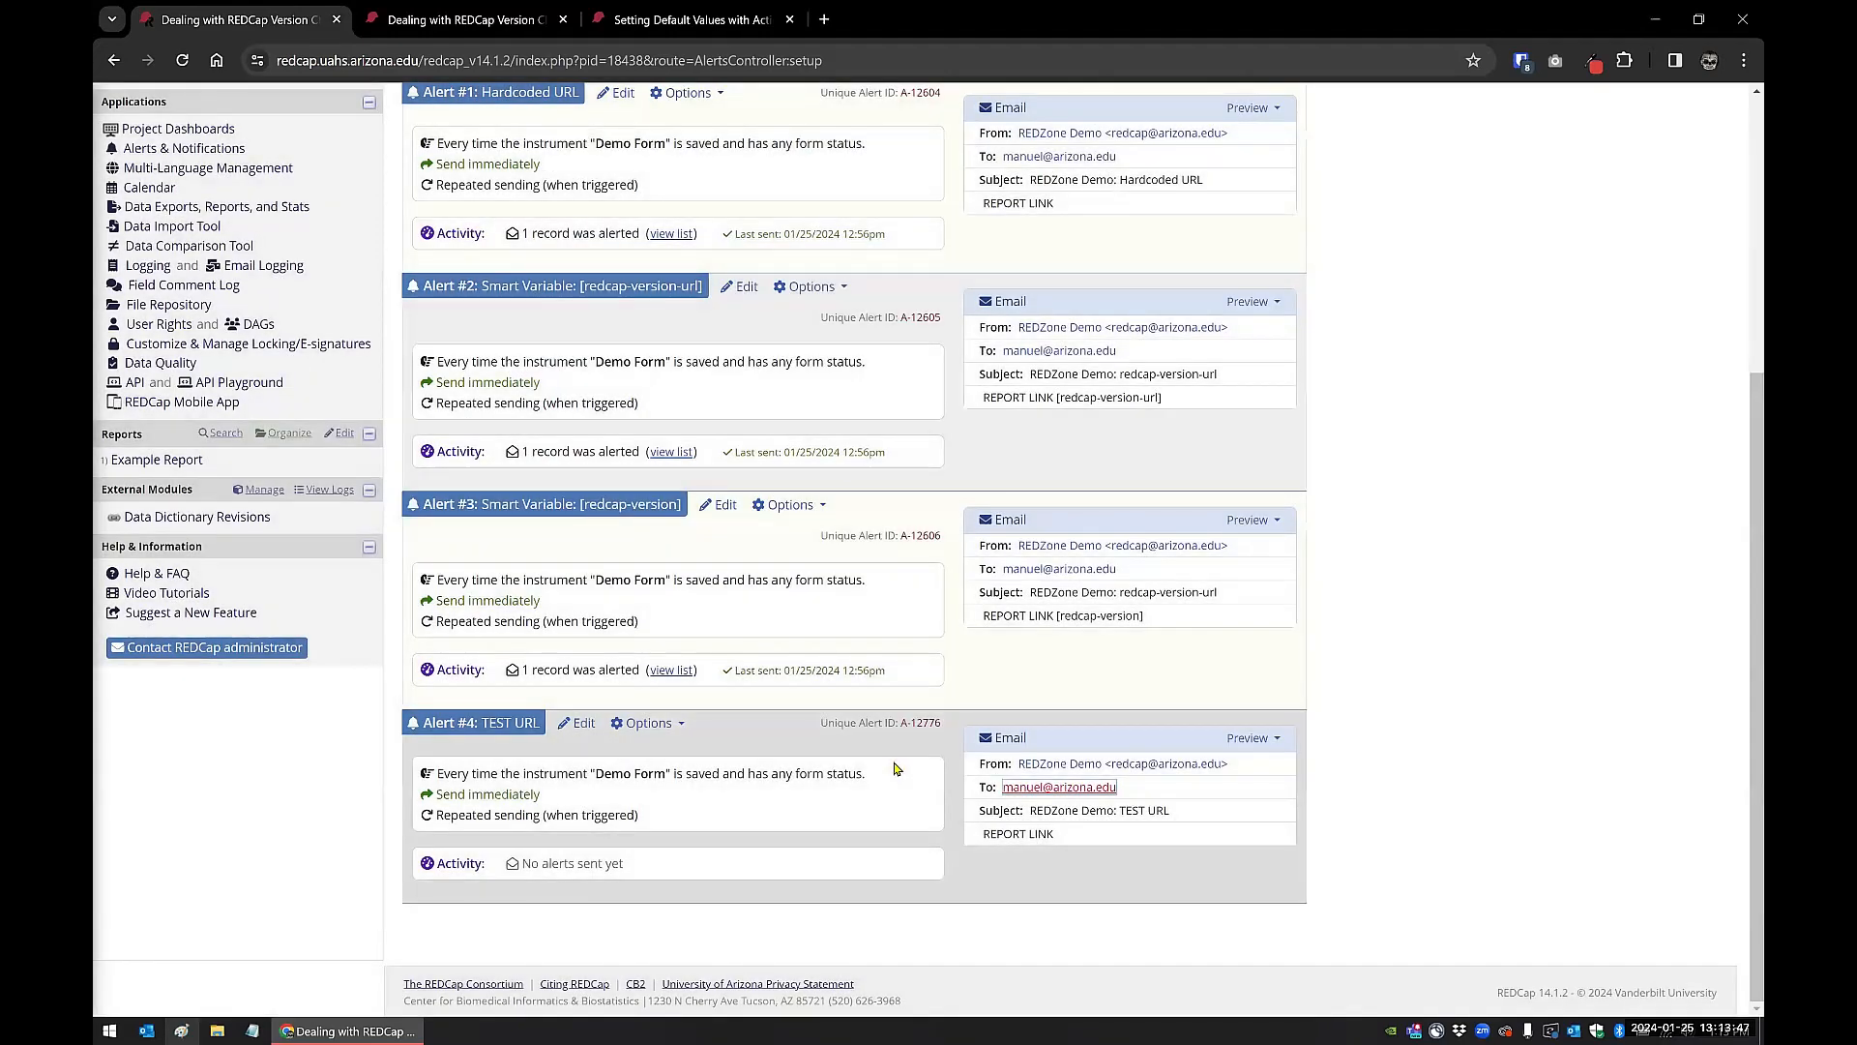
# Step: Open the Demo Form of record 1 from the Record Status Dashboard and save it, staying on the form
pyautogui.scroll(5, 888, 709)
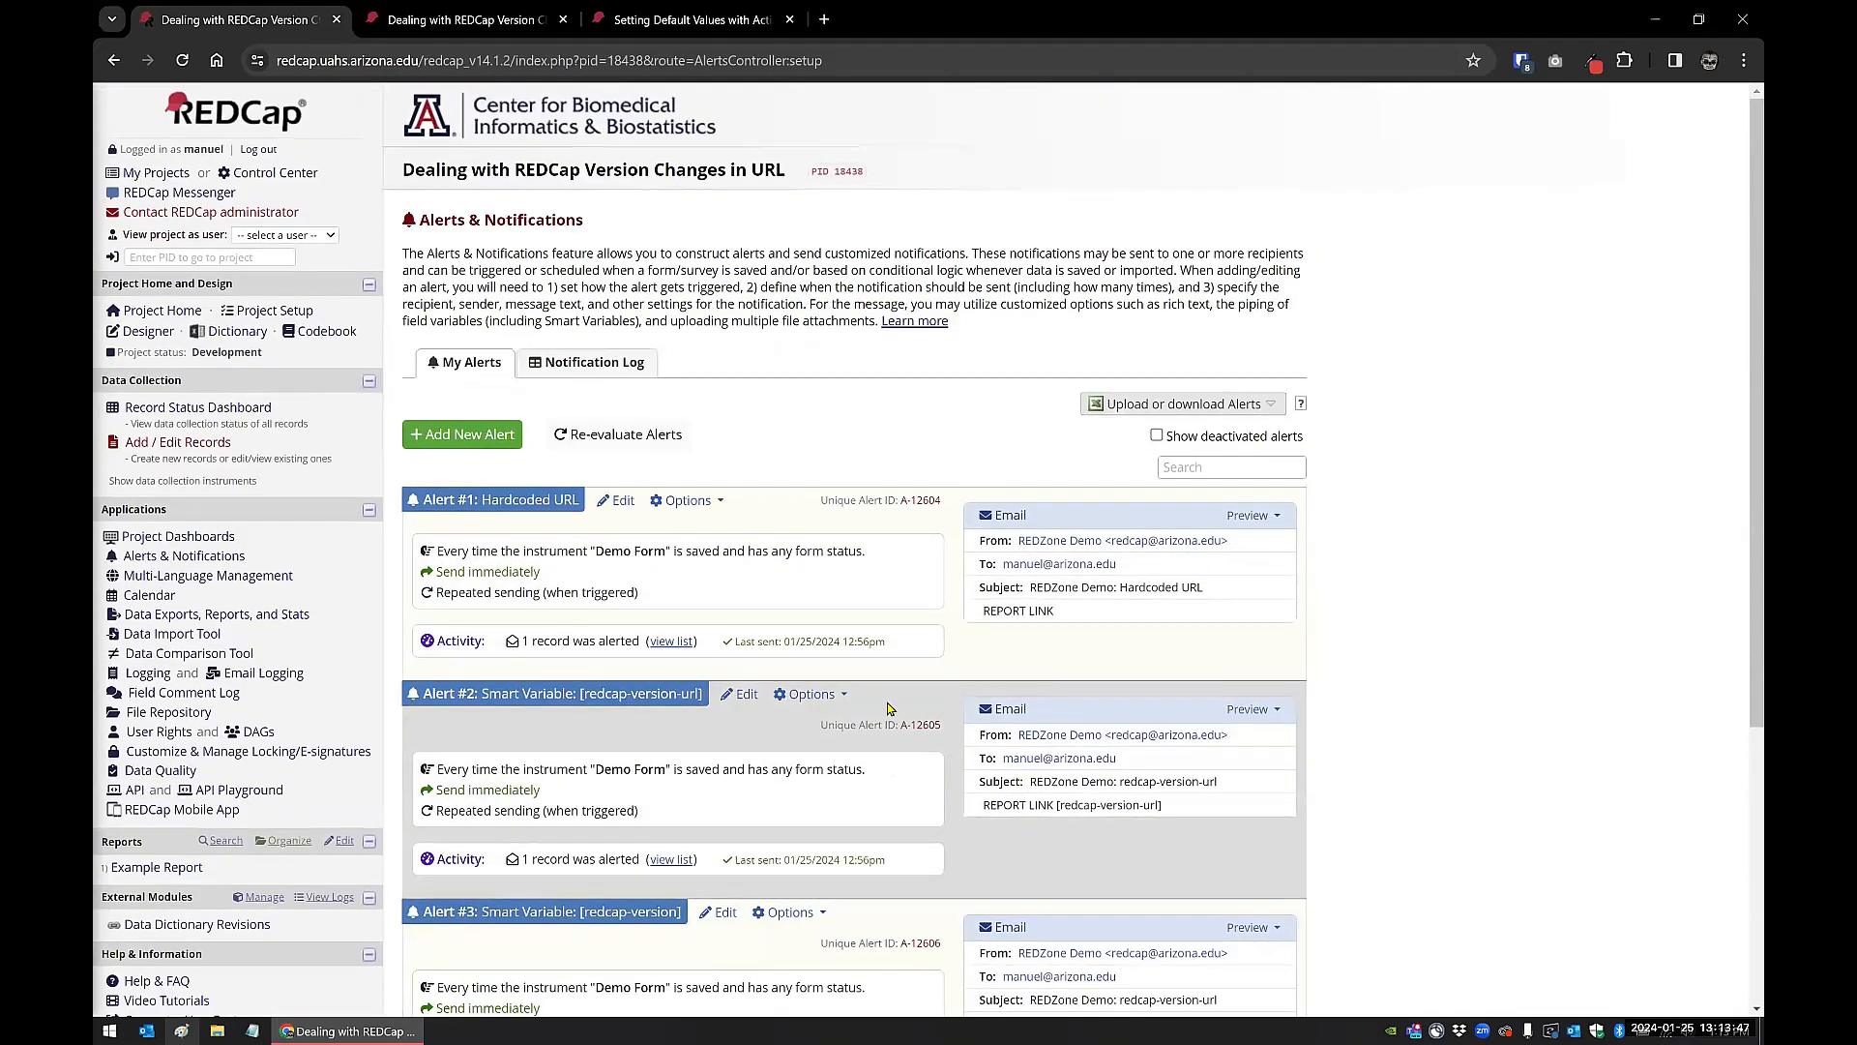
pyautogui.click(235, 420)
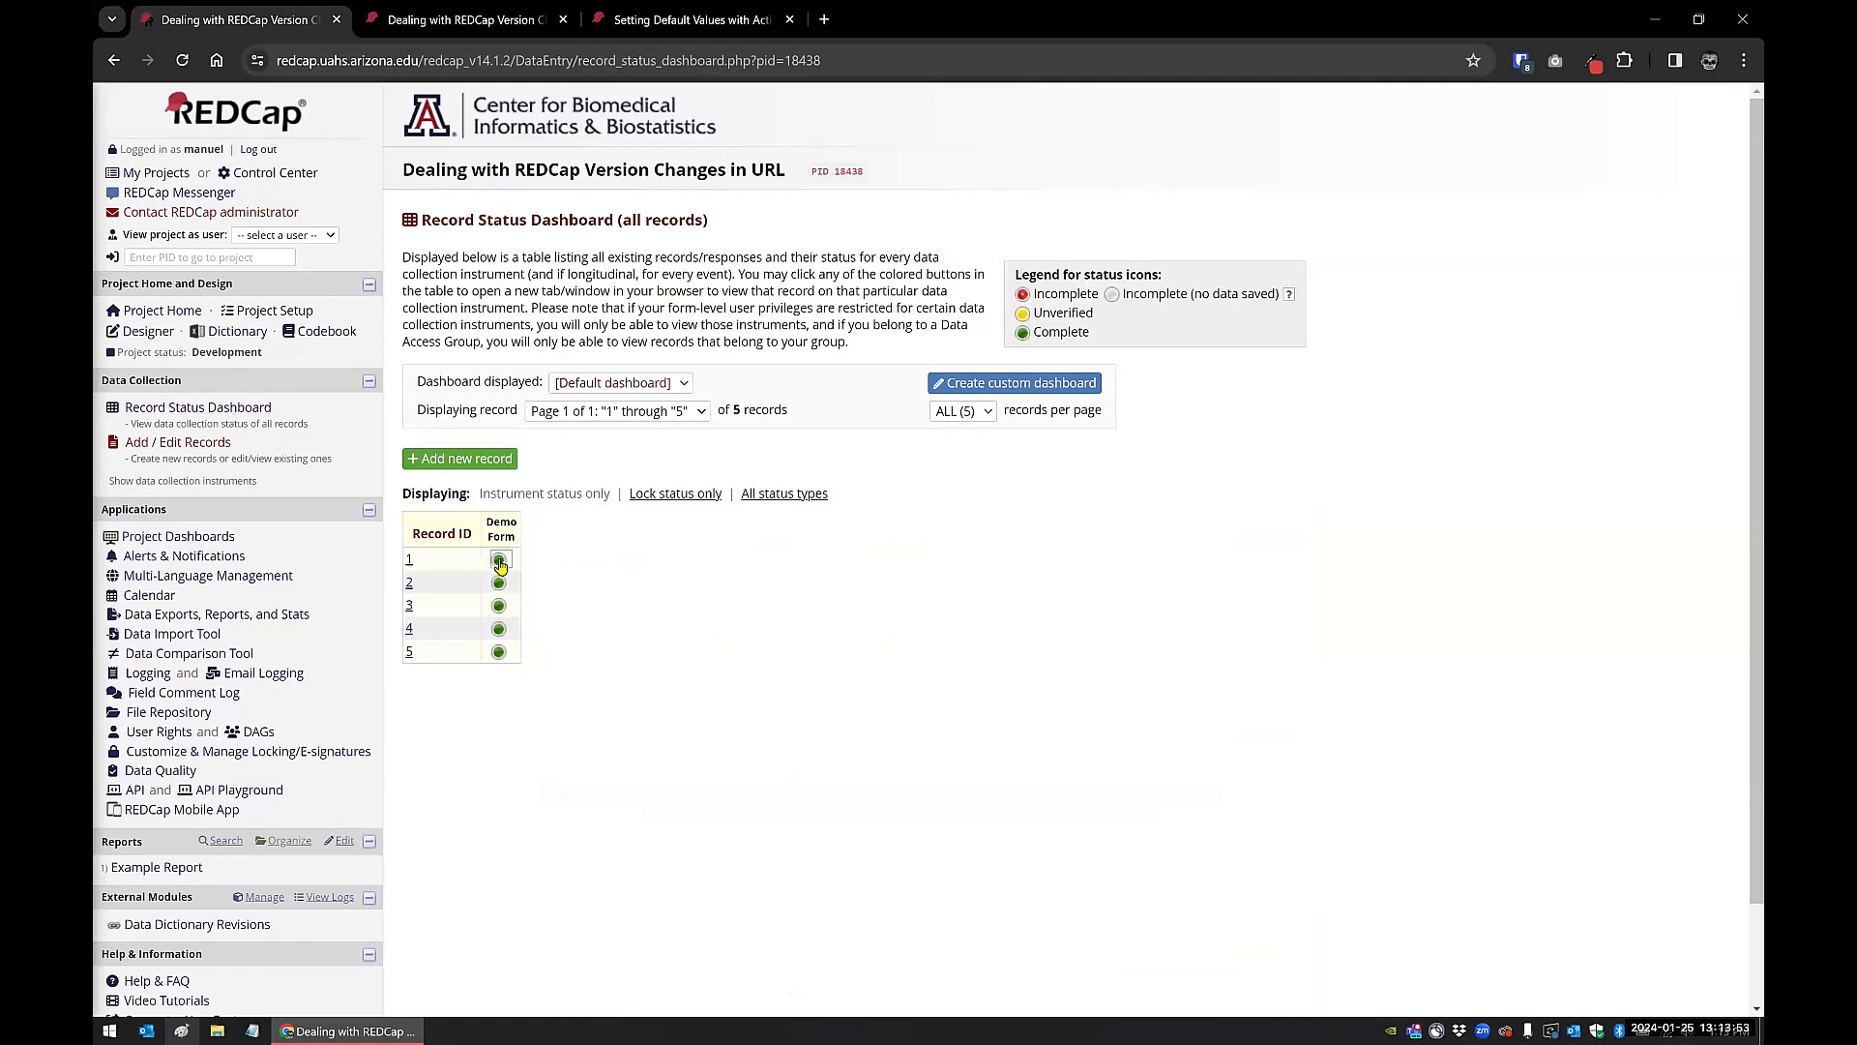
pyautogui.click(499, 562)
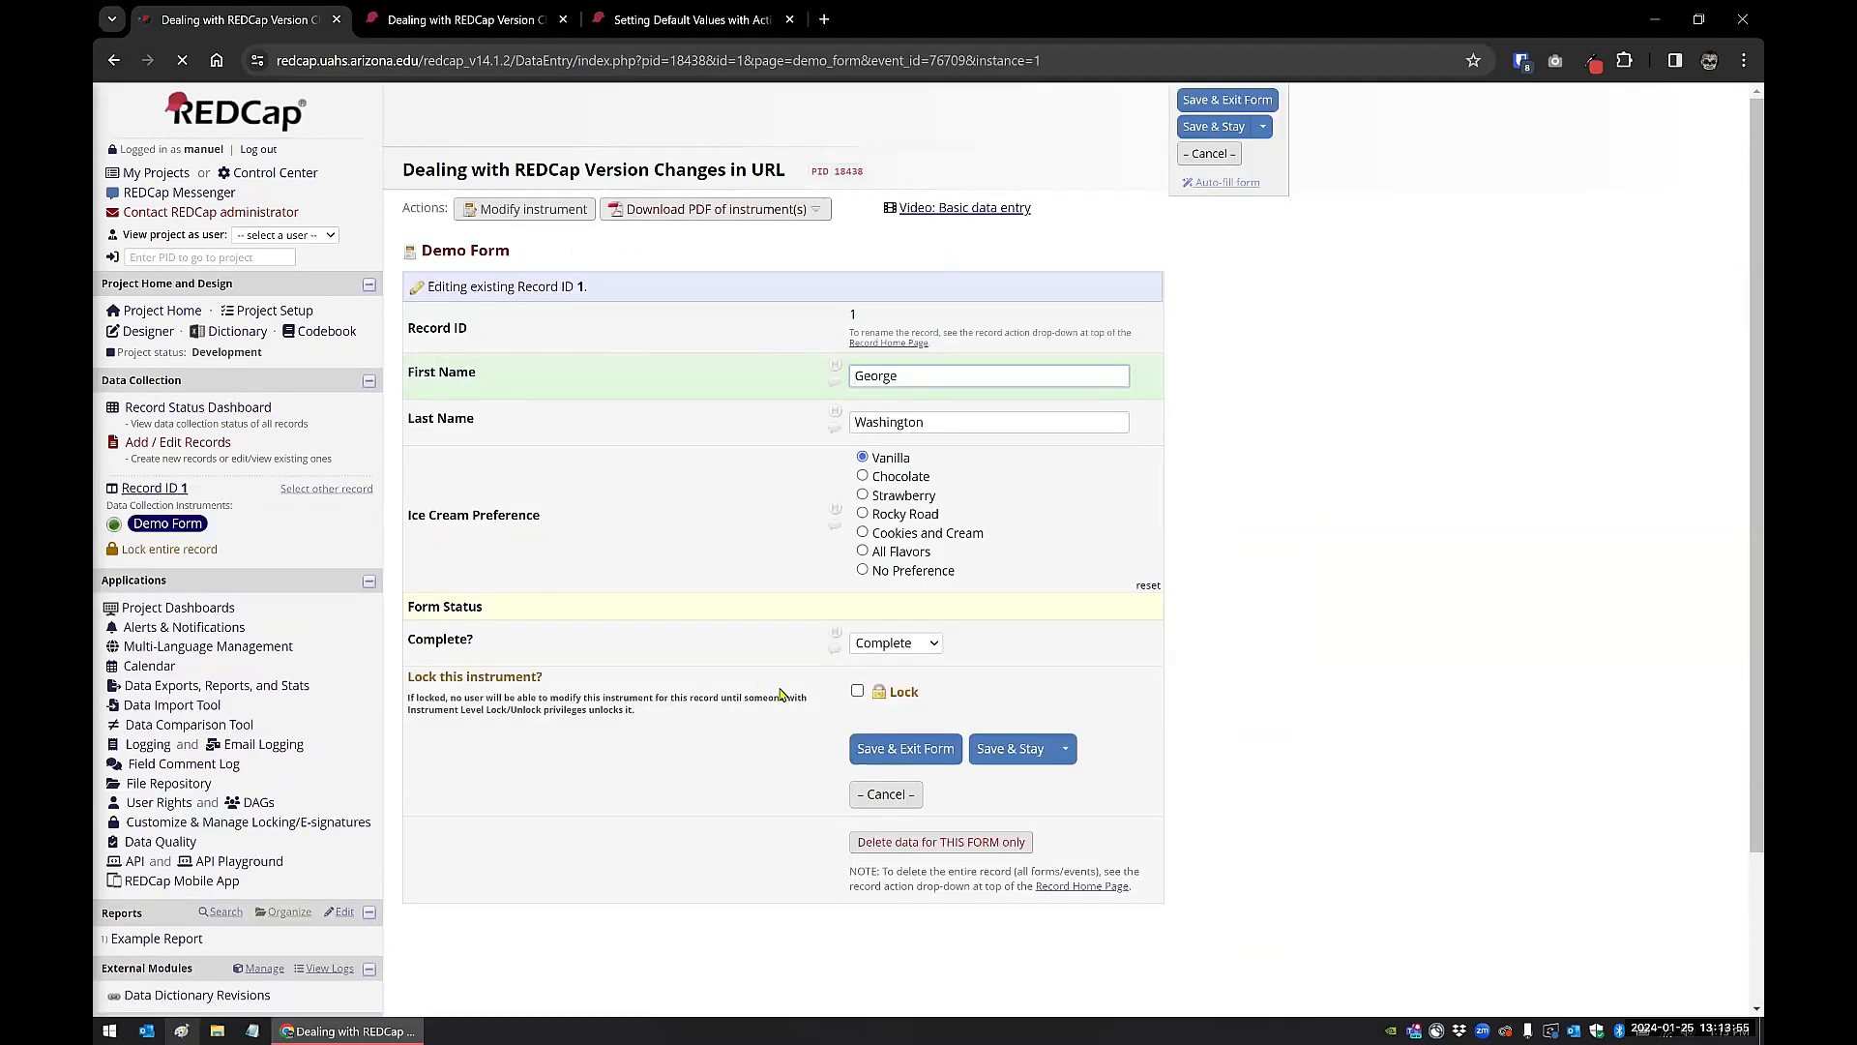
pyautogui.click(1011, 753)
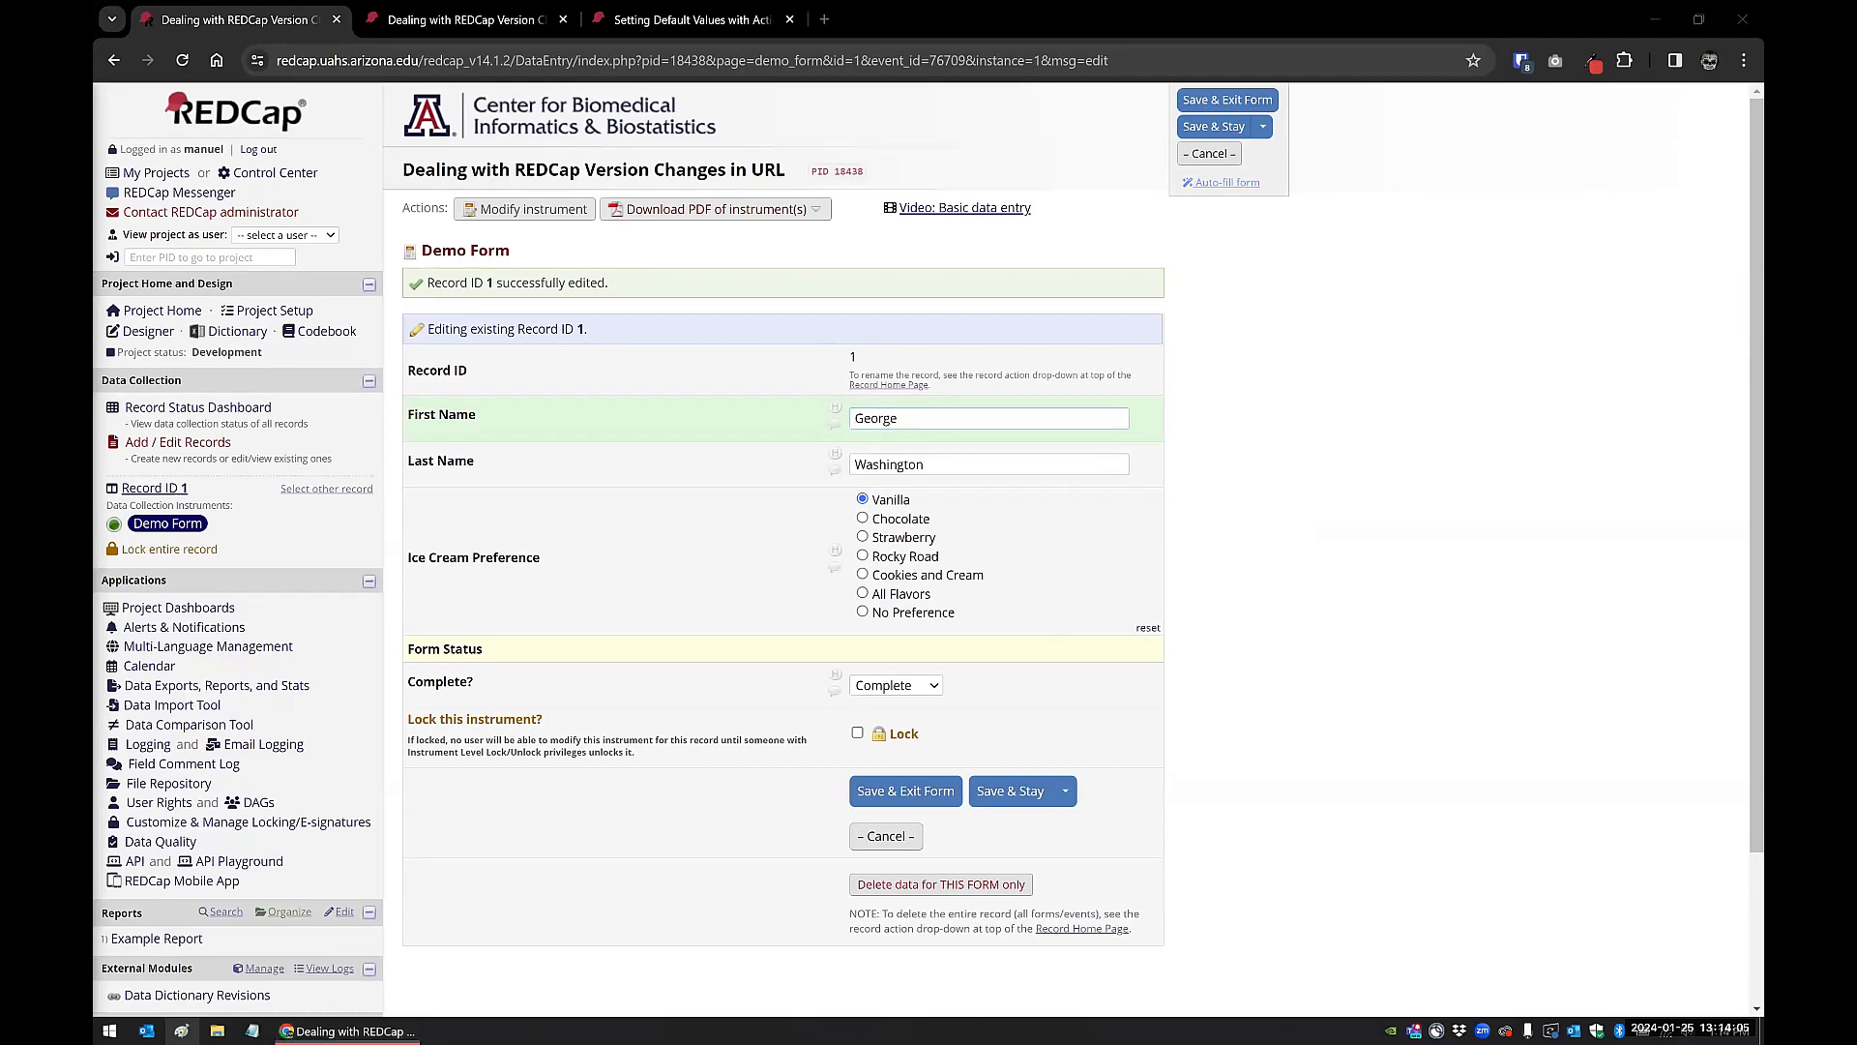
# Step: Switch to the Word document and examine the hardcoded report URL and its version number
pyautogui.moveTo(1090, 0); pyautogui.dragTo(1081, 176)
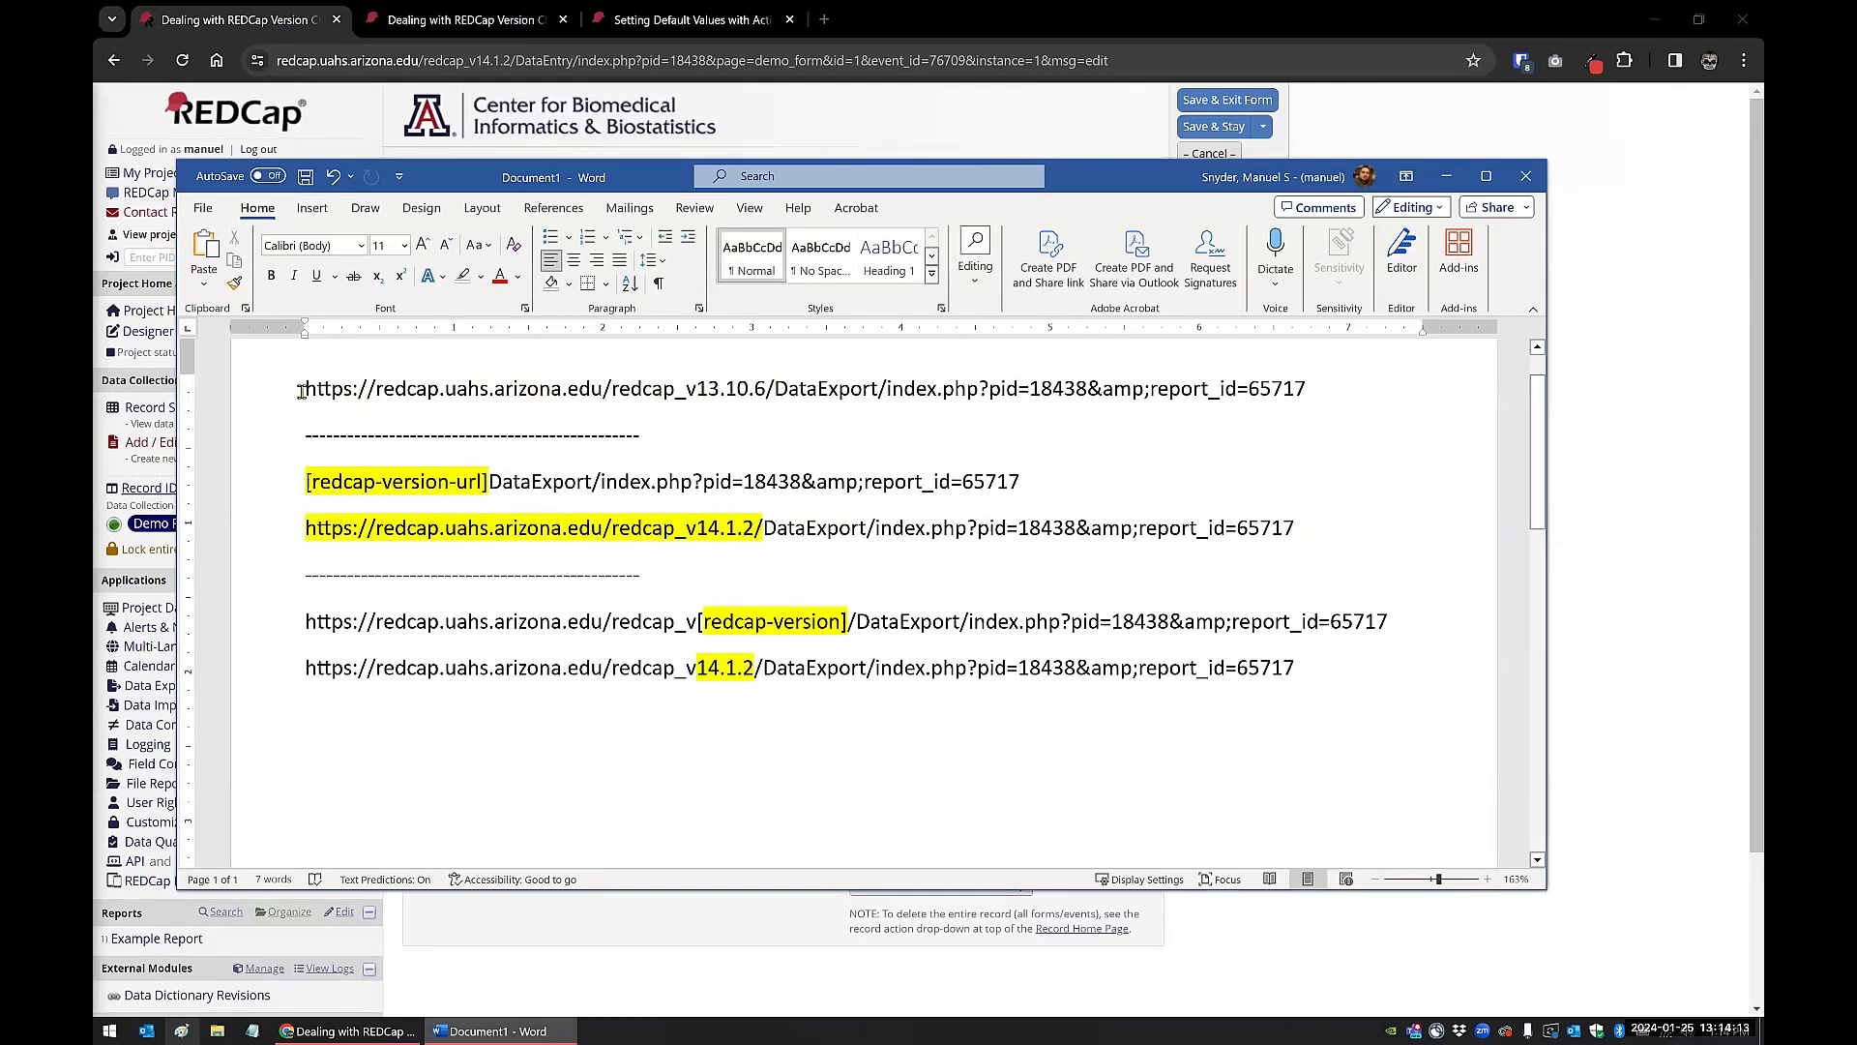
pyautogui.moveTo(301, 390); pyautogui.dragTo(1338, 395)
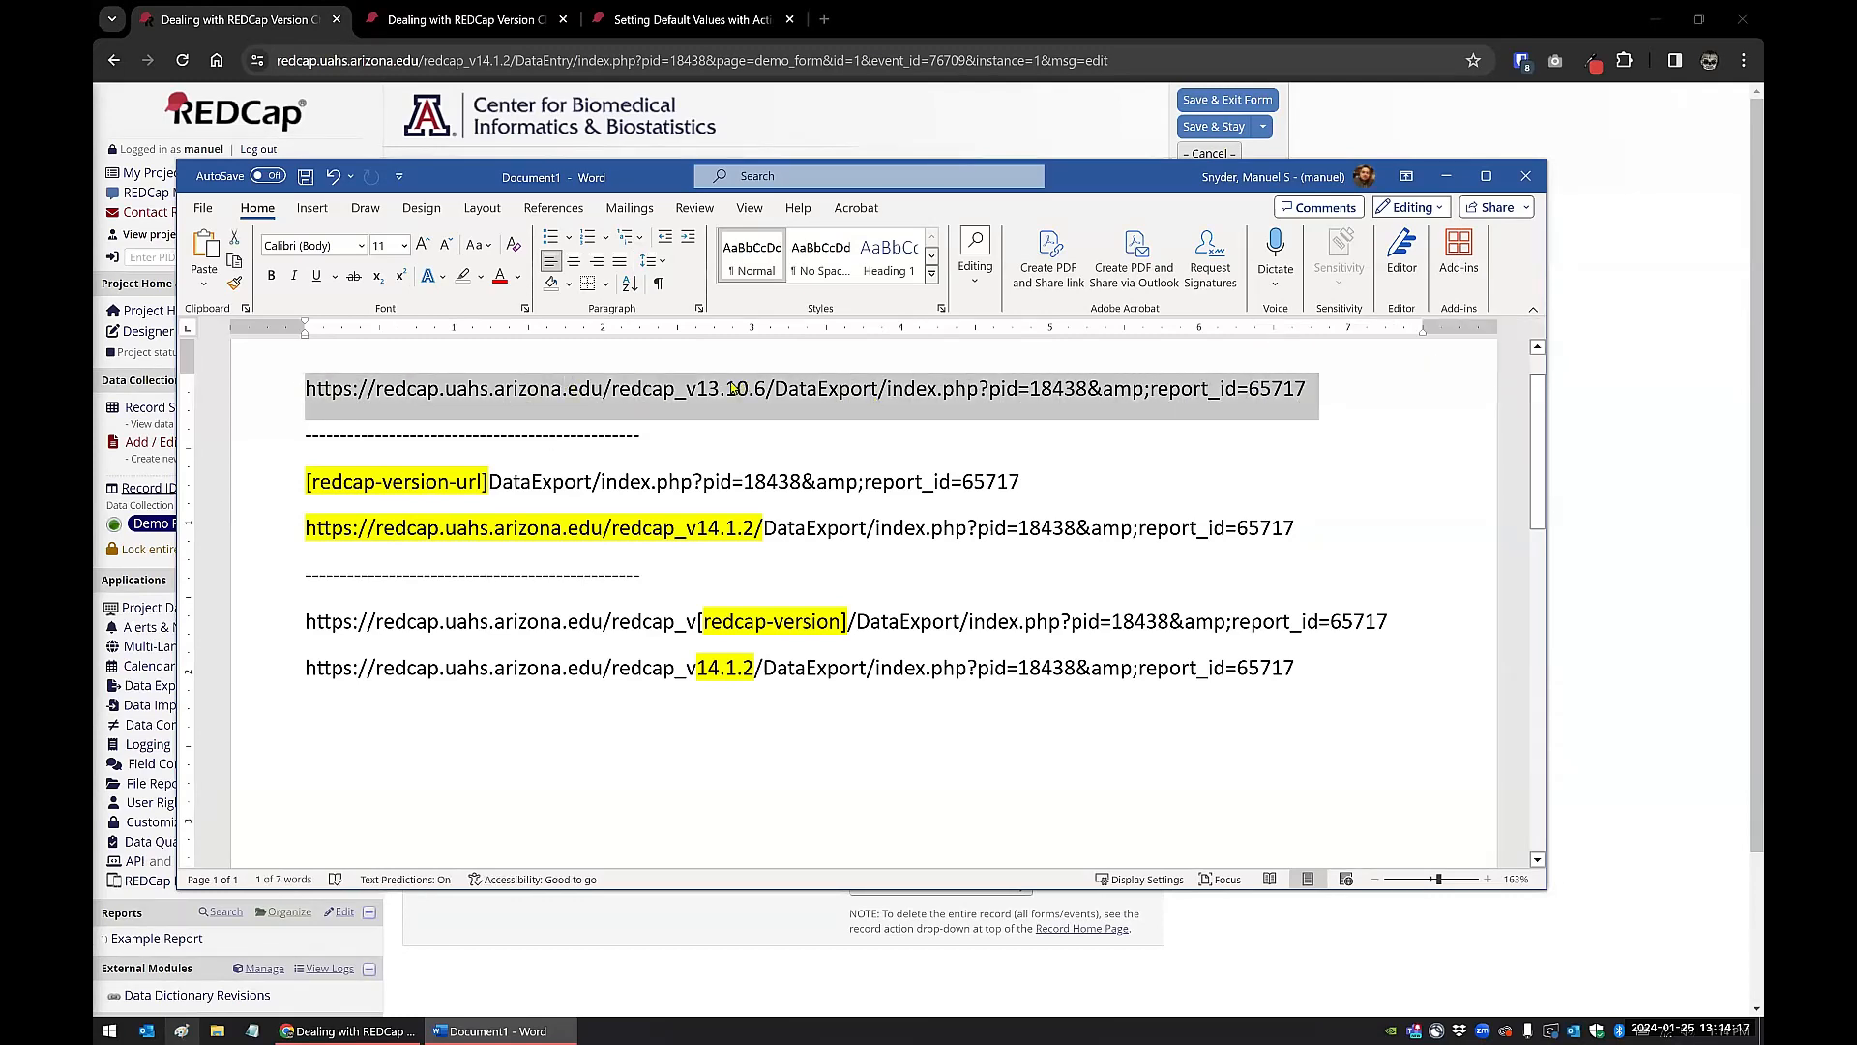
pyautogui.click(723, 387)
pyautogui.moveTo(702, 387); pyautogui.dragTo(765, 387)
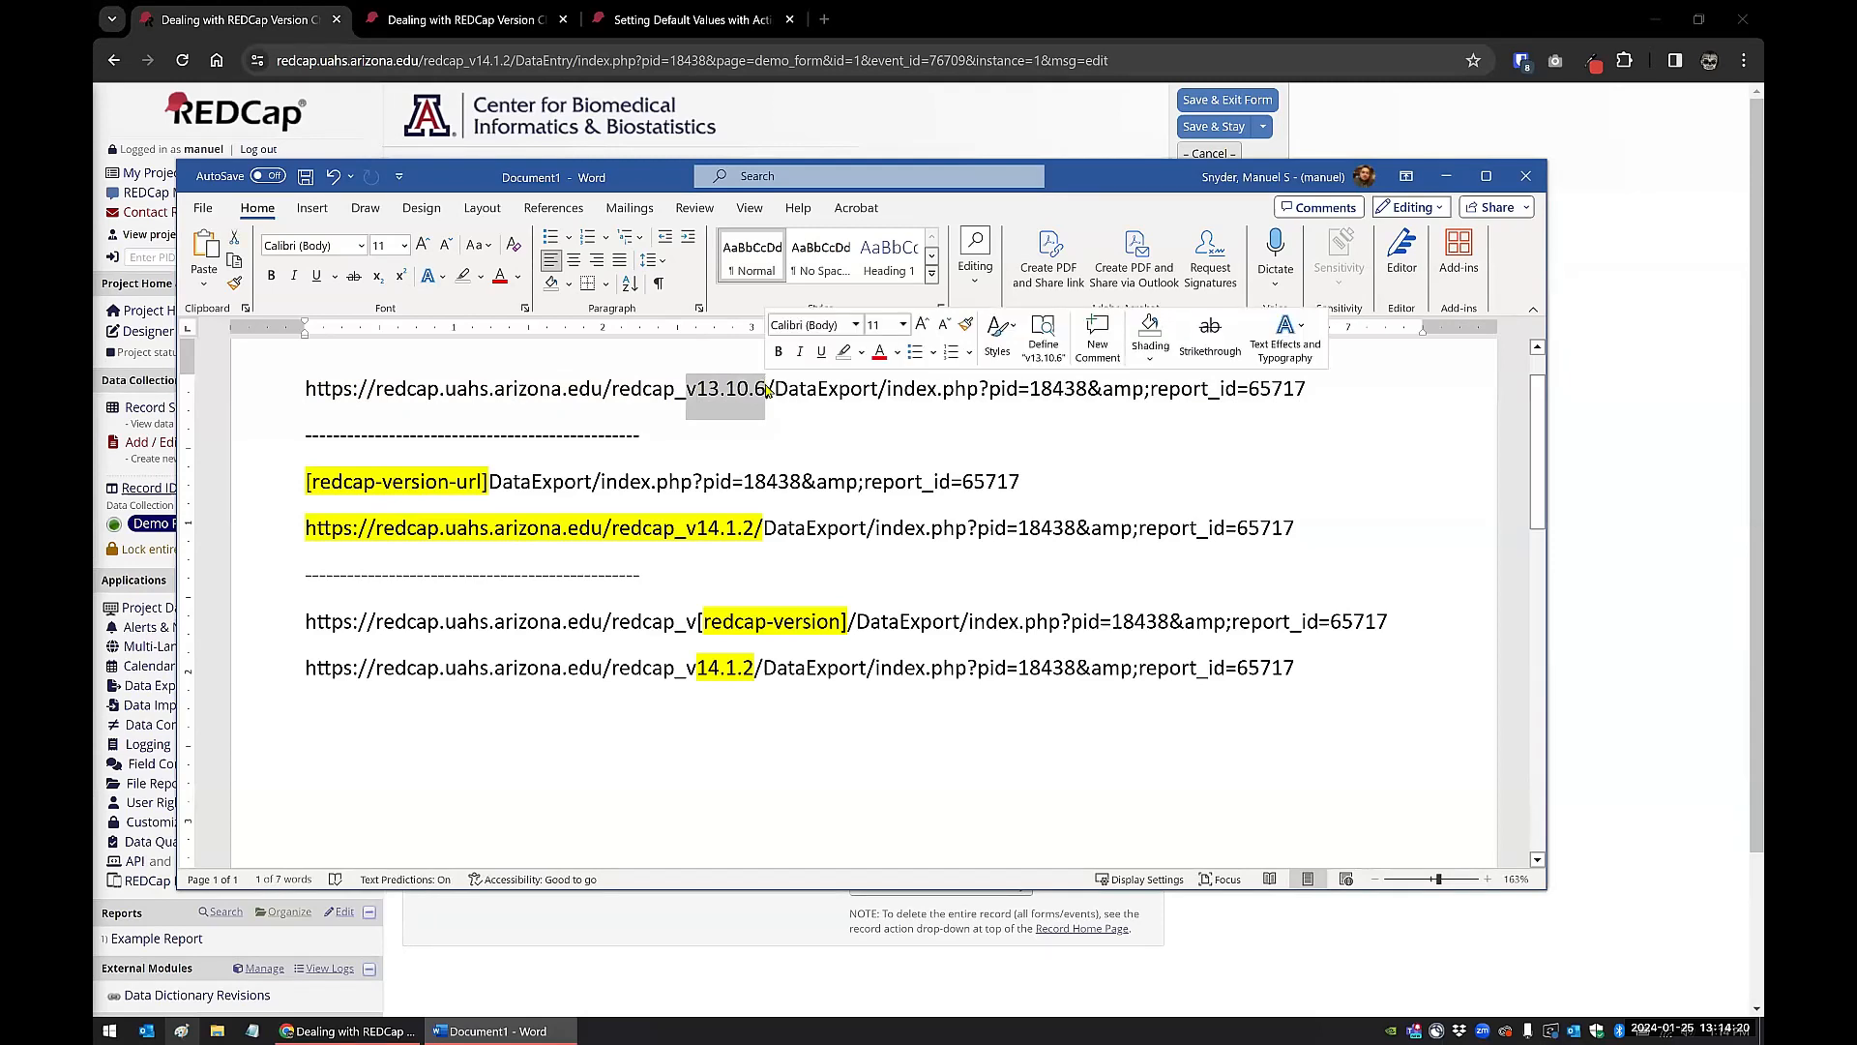
pyautogui.click(737, 389)
# Step: Compare the [redcap-version-url] and [redcap-version] links with the full addresses written beneath them
pyautogui.moveTo(306, 482); pyautogui.dragTo(489, 481)
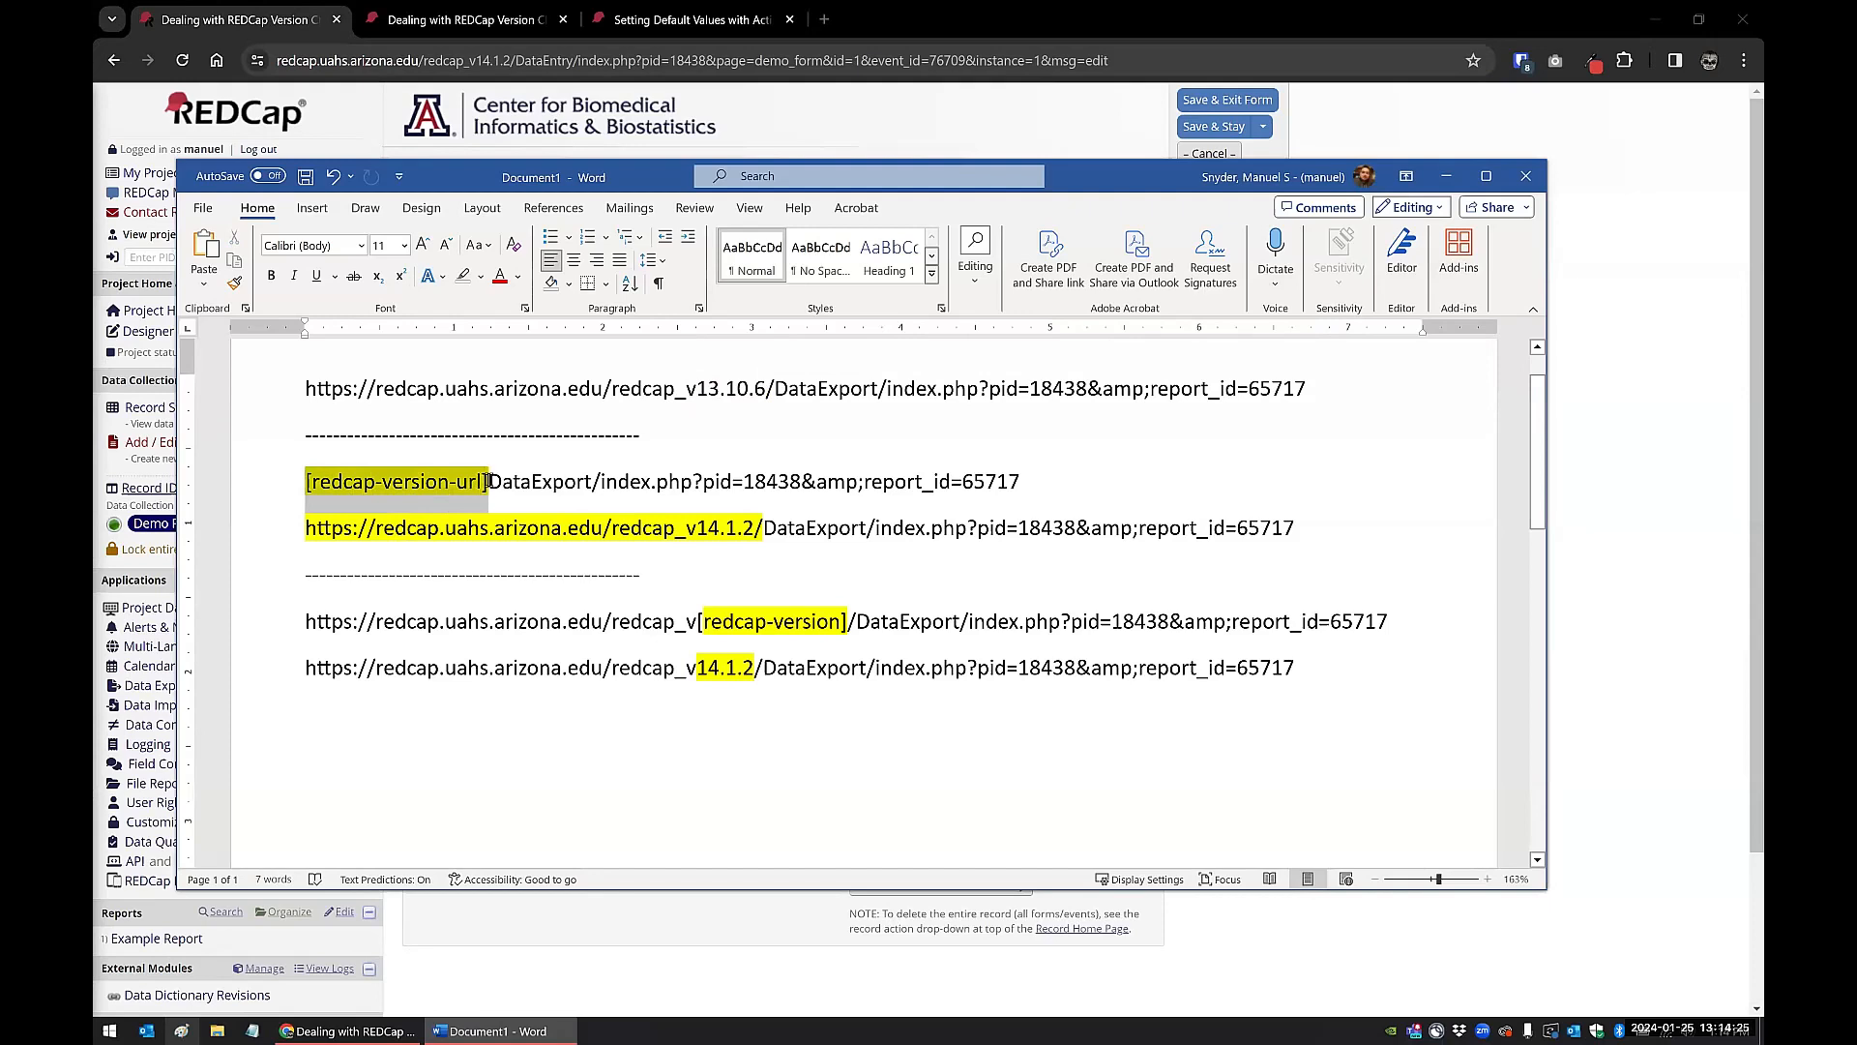
pyautogui.moveTo(307, 529); pyautogui.dragTo(764, 530)
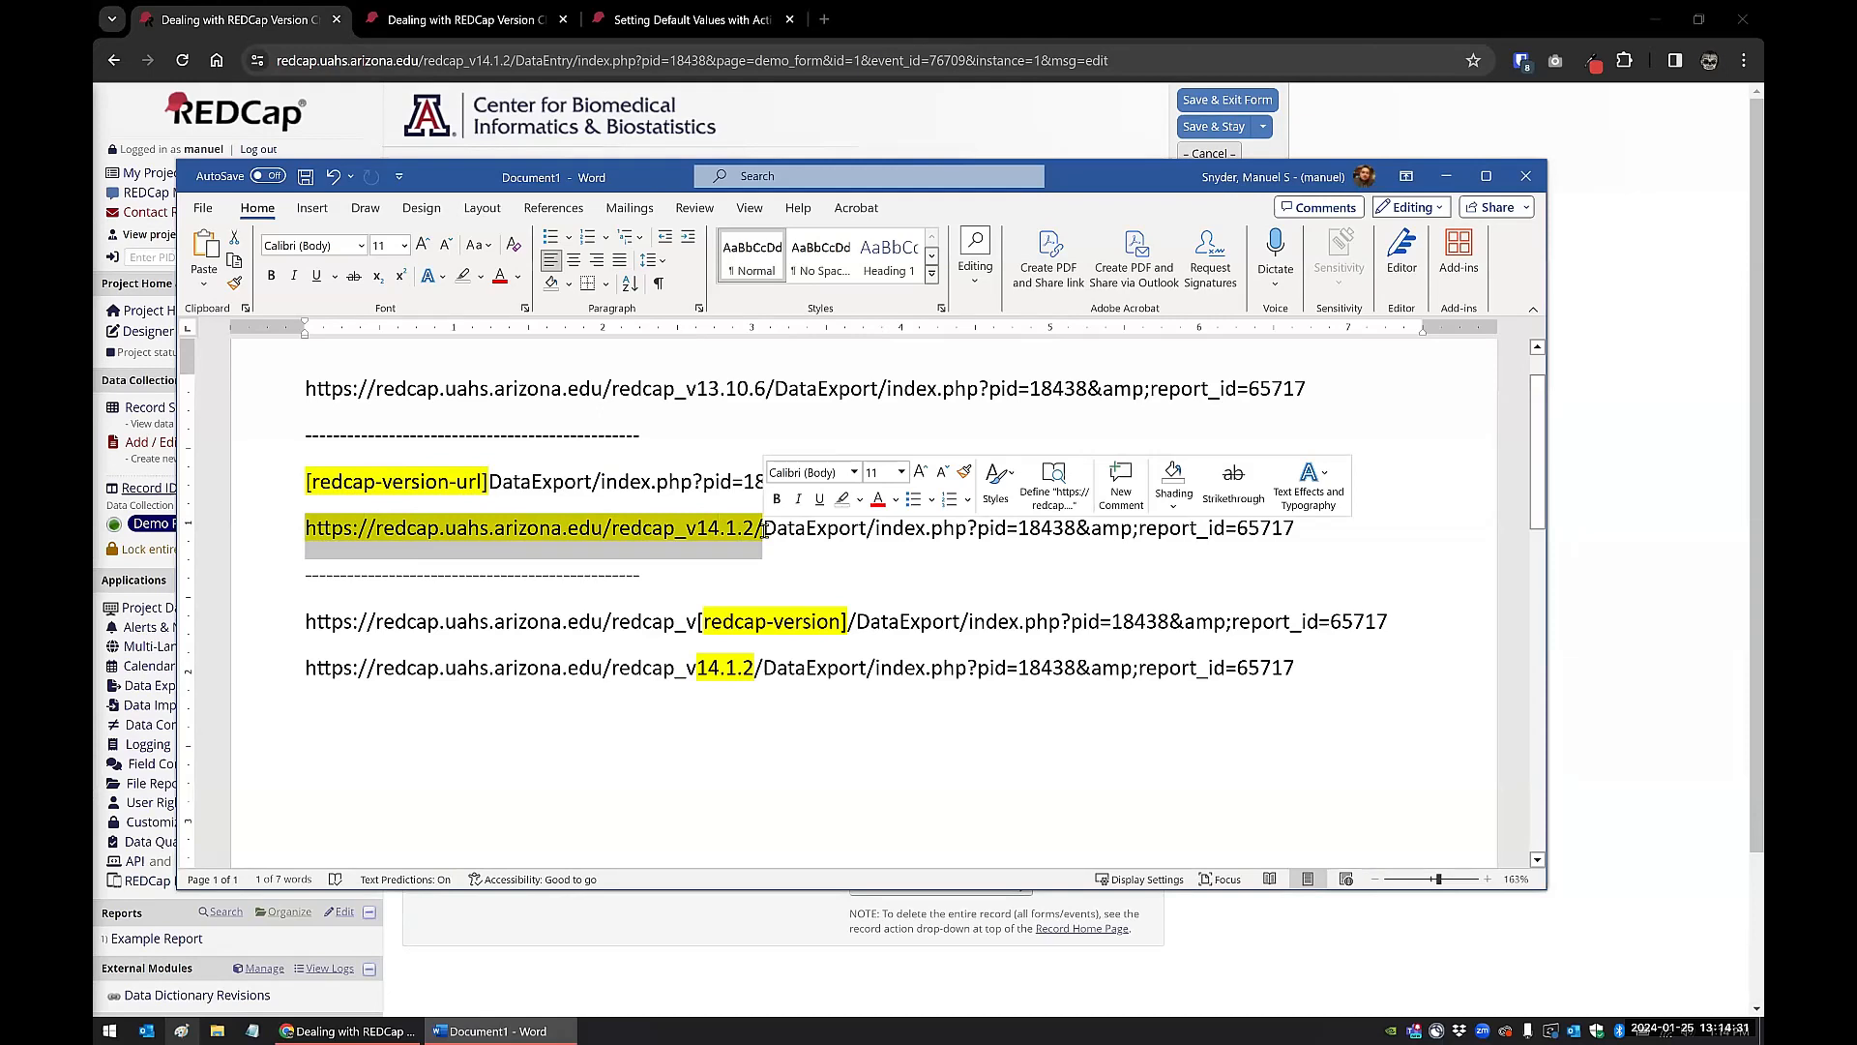
pyautogui.click(466, 524)
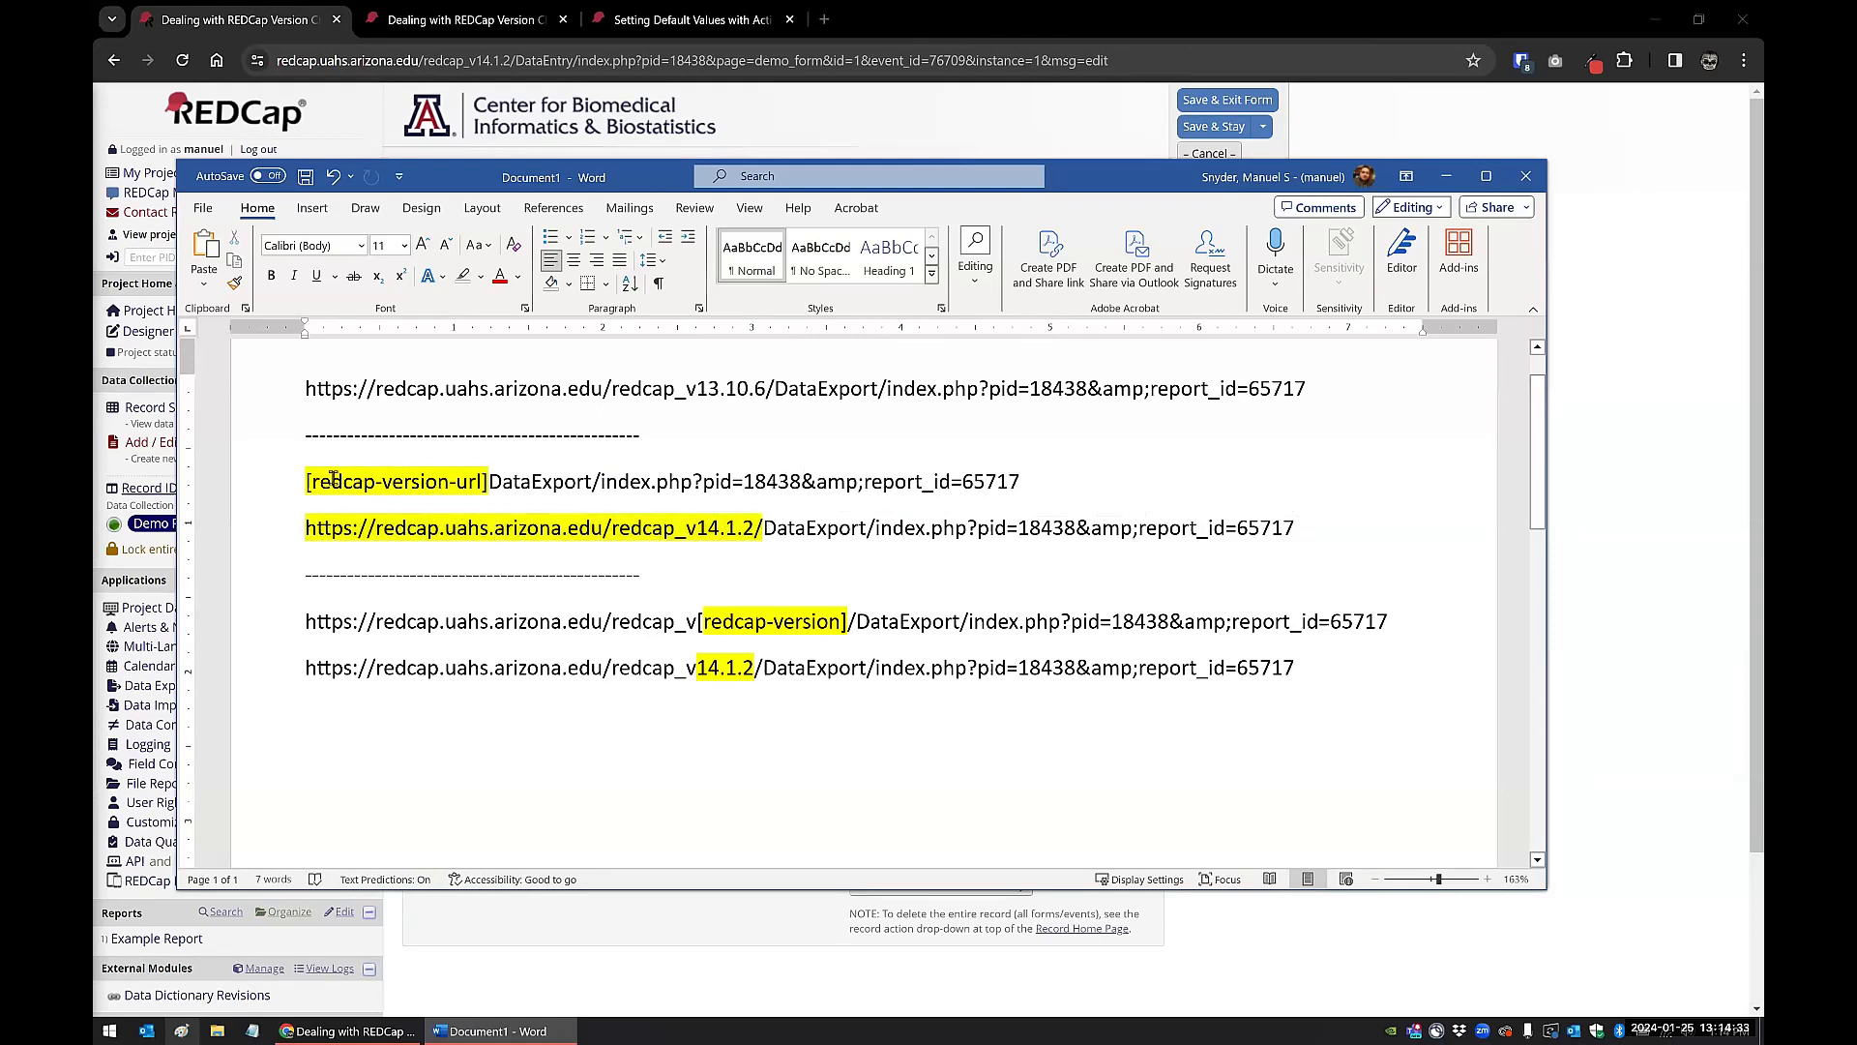
pyautogui.click(613, 524)
pyautogui.click(535, 637)
pyautogui.moveTo(1329, 666); pyautogui.dragTo(290, 624)
pyautogui.click(1028, 671)
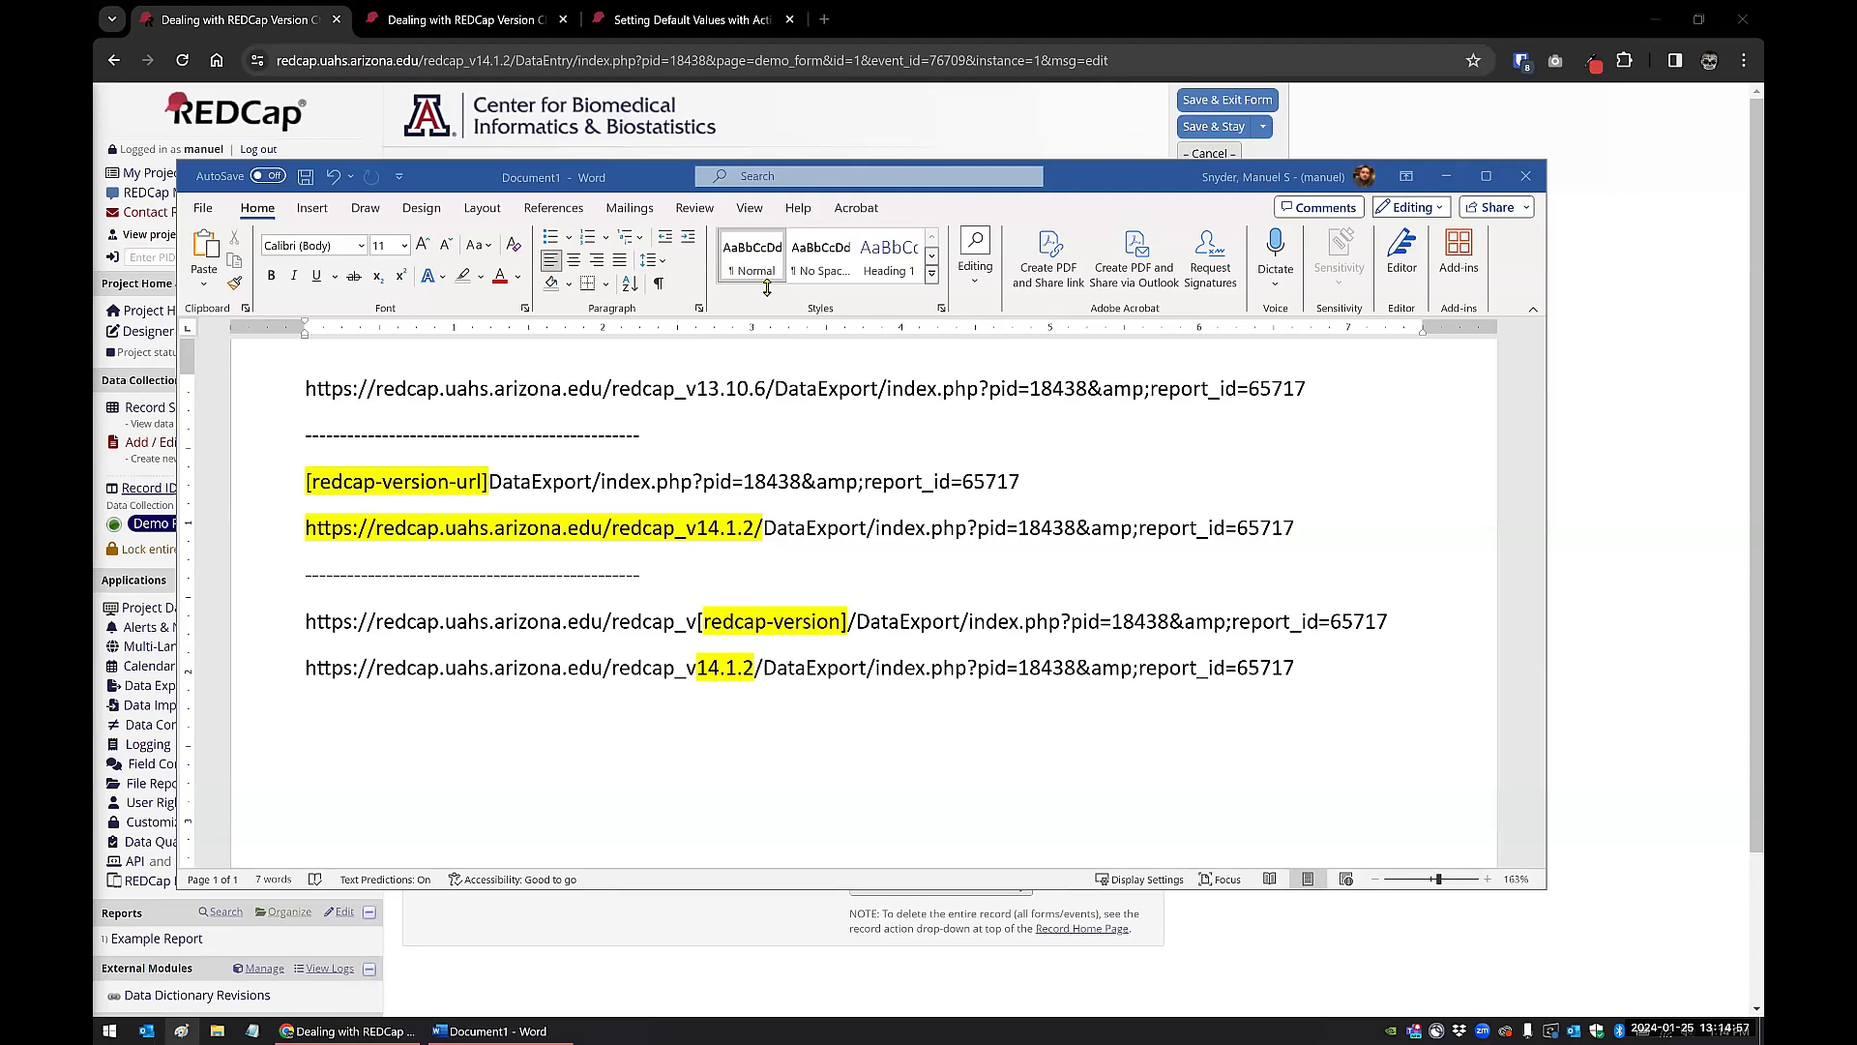
# Step: Follow the report link in the "Hardcoded URL" email, examine the web address it leads to, and close that page
pyautogui.moveTo(600, 579)
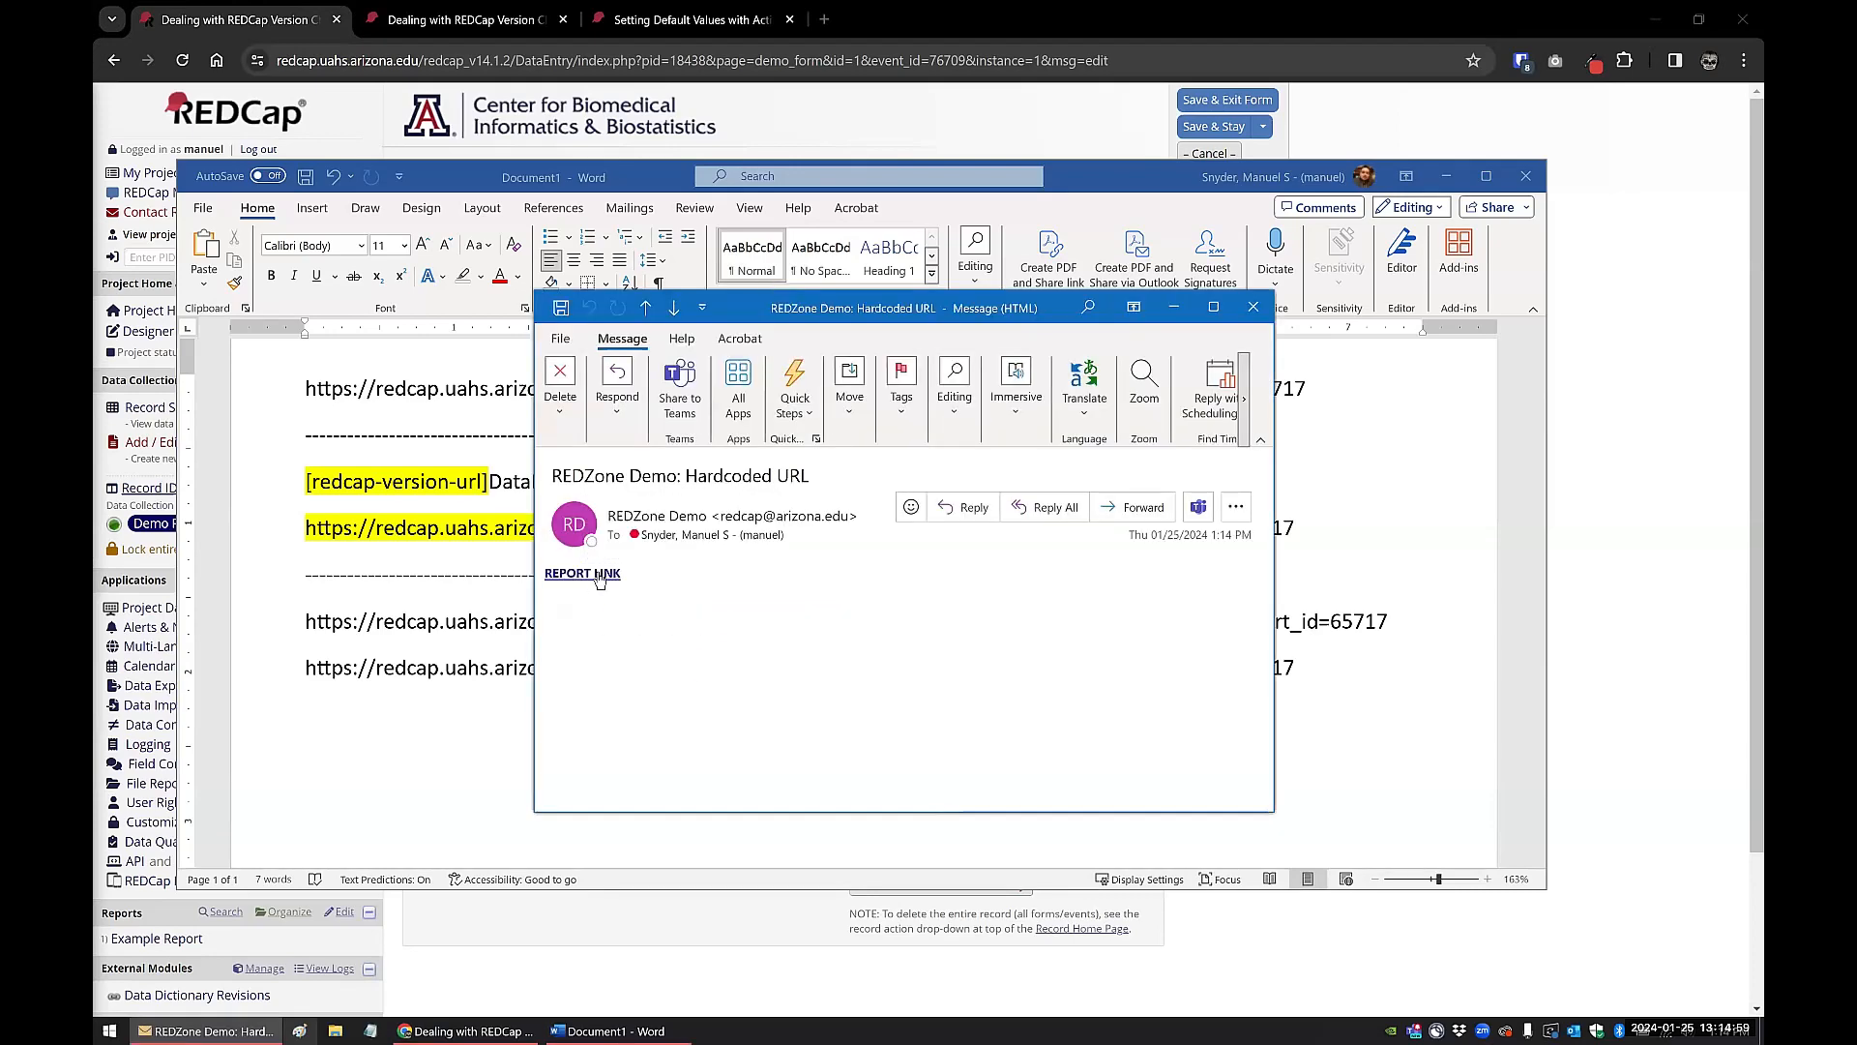
pyautogui.click(600, 574)
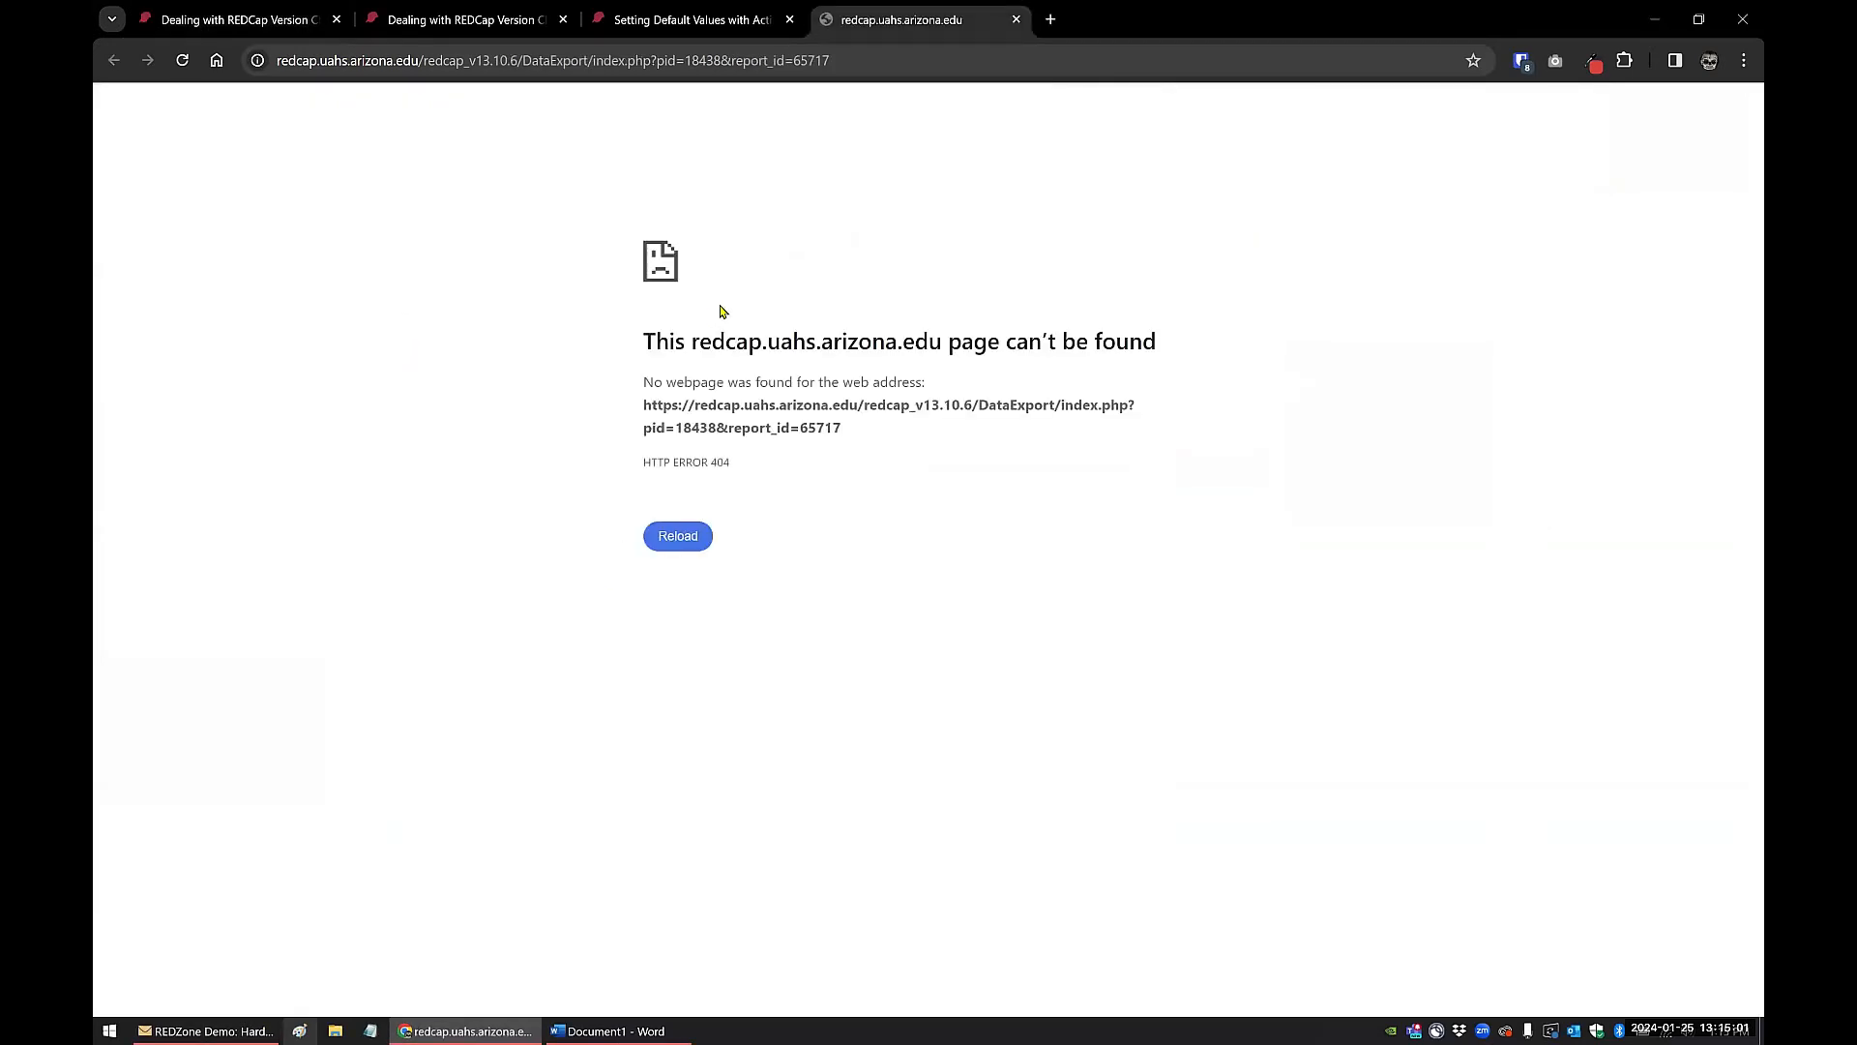
pyautogui.moveTo(644, 404); pyautogui.dragTo(904, 435)
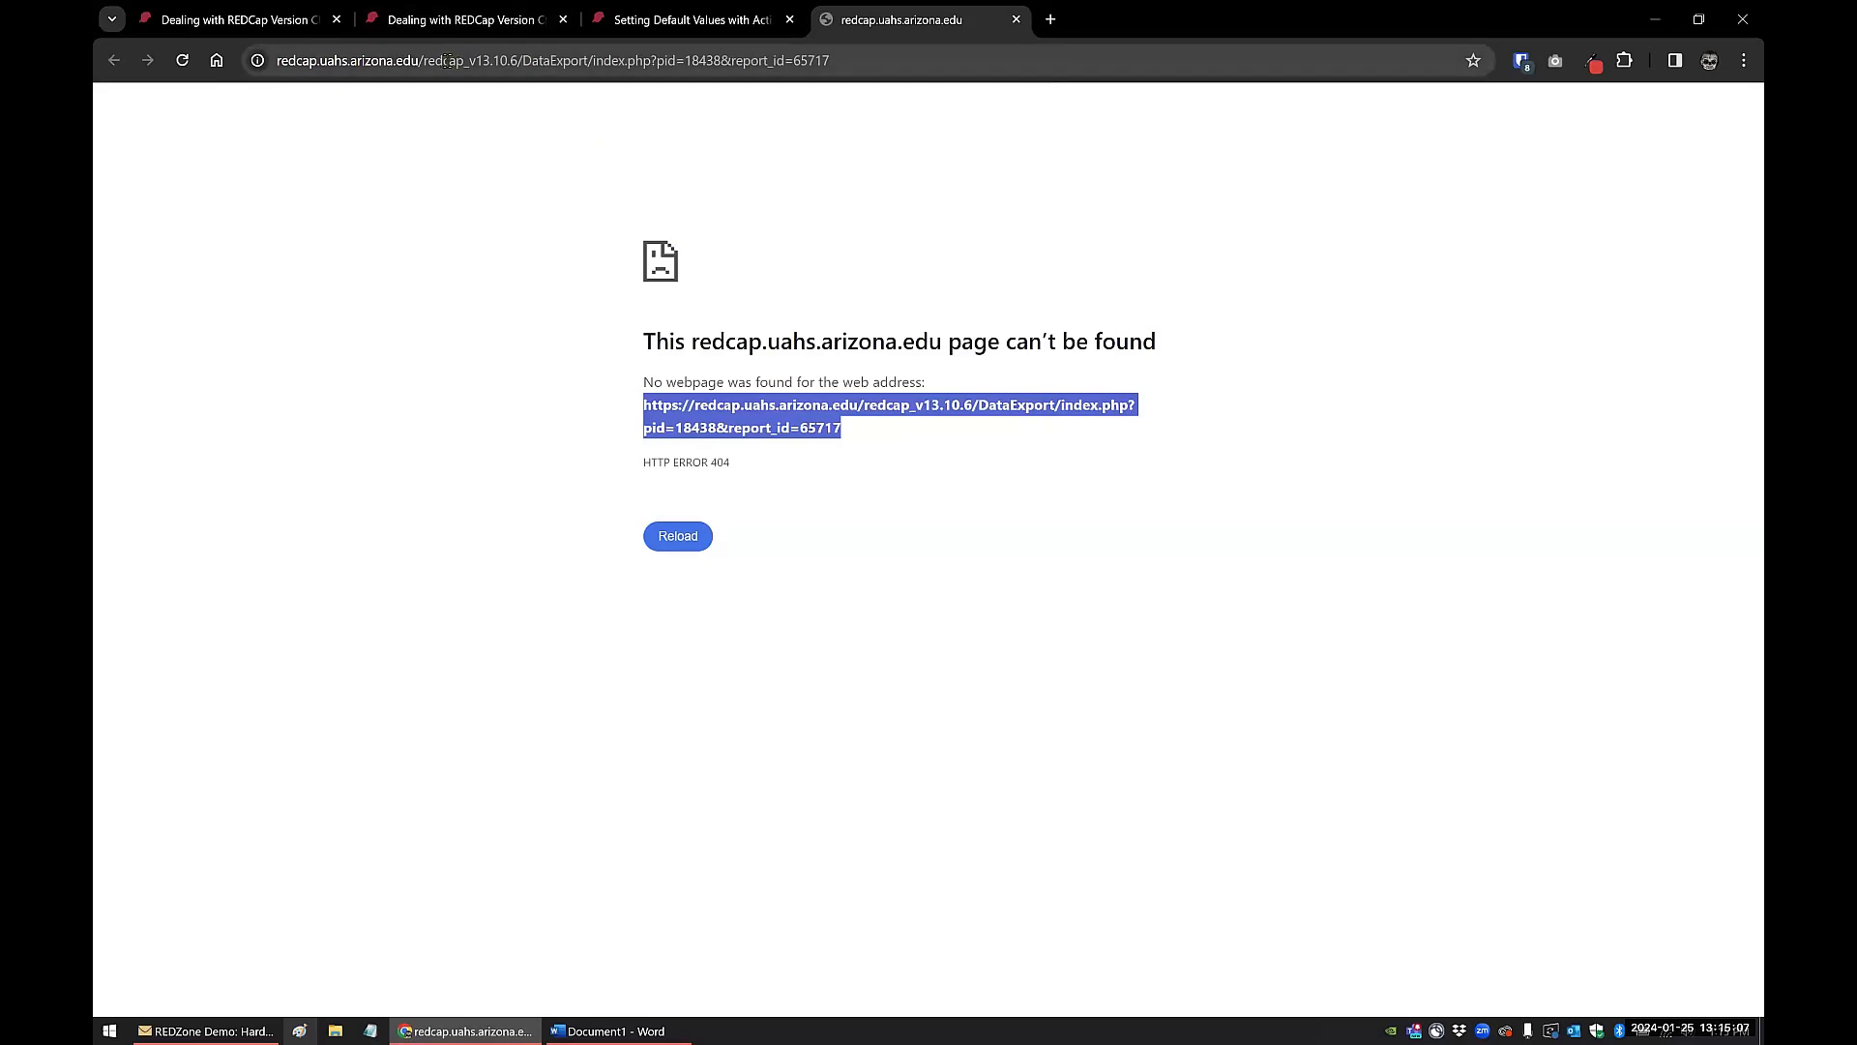
pyautogui.click(1016, 19)
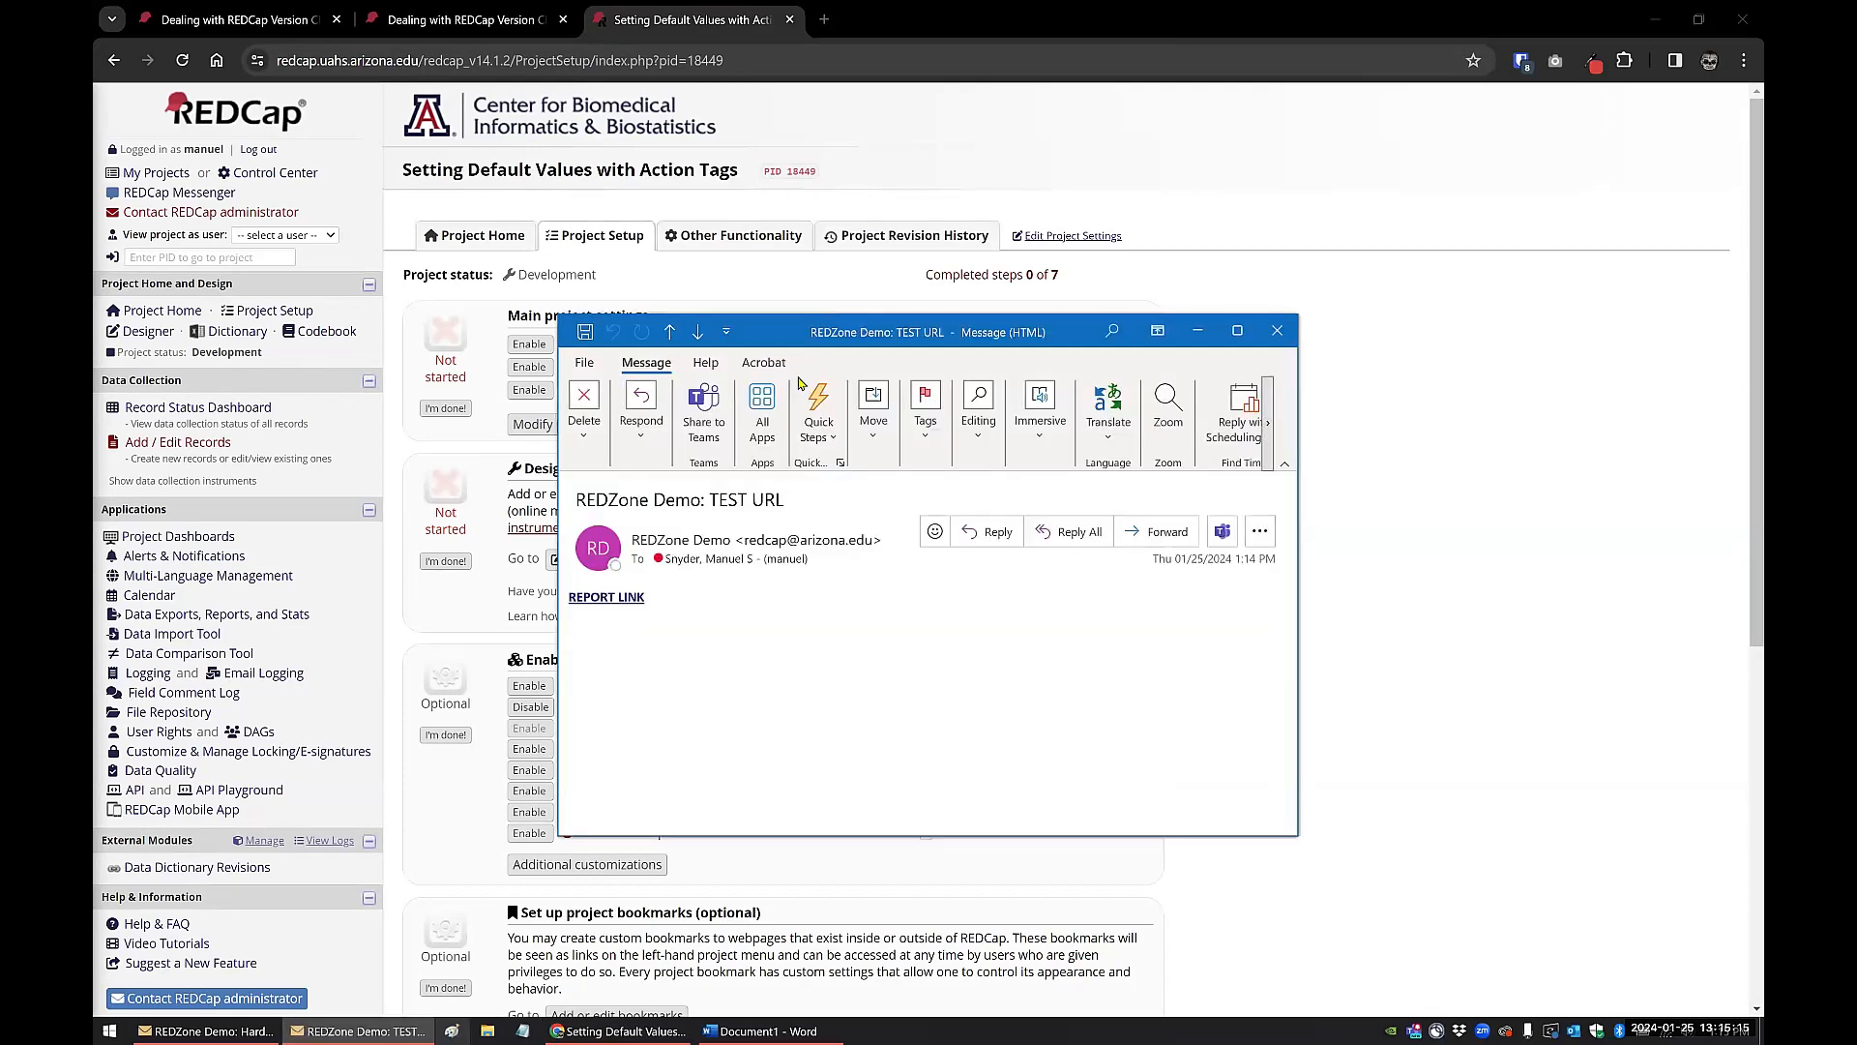
# Step: Follow the report link in the "TEST URL" email and compare its address with the base URL of the [redcap-version] link in Word
pyautogui.click(630, 600)
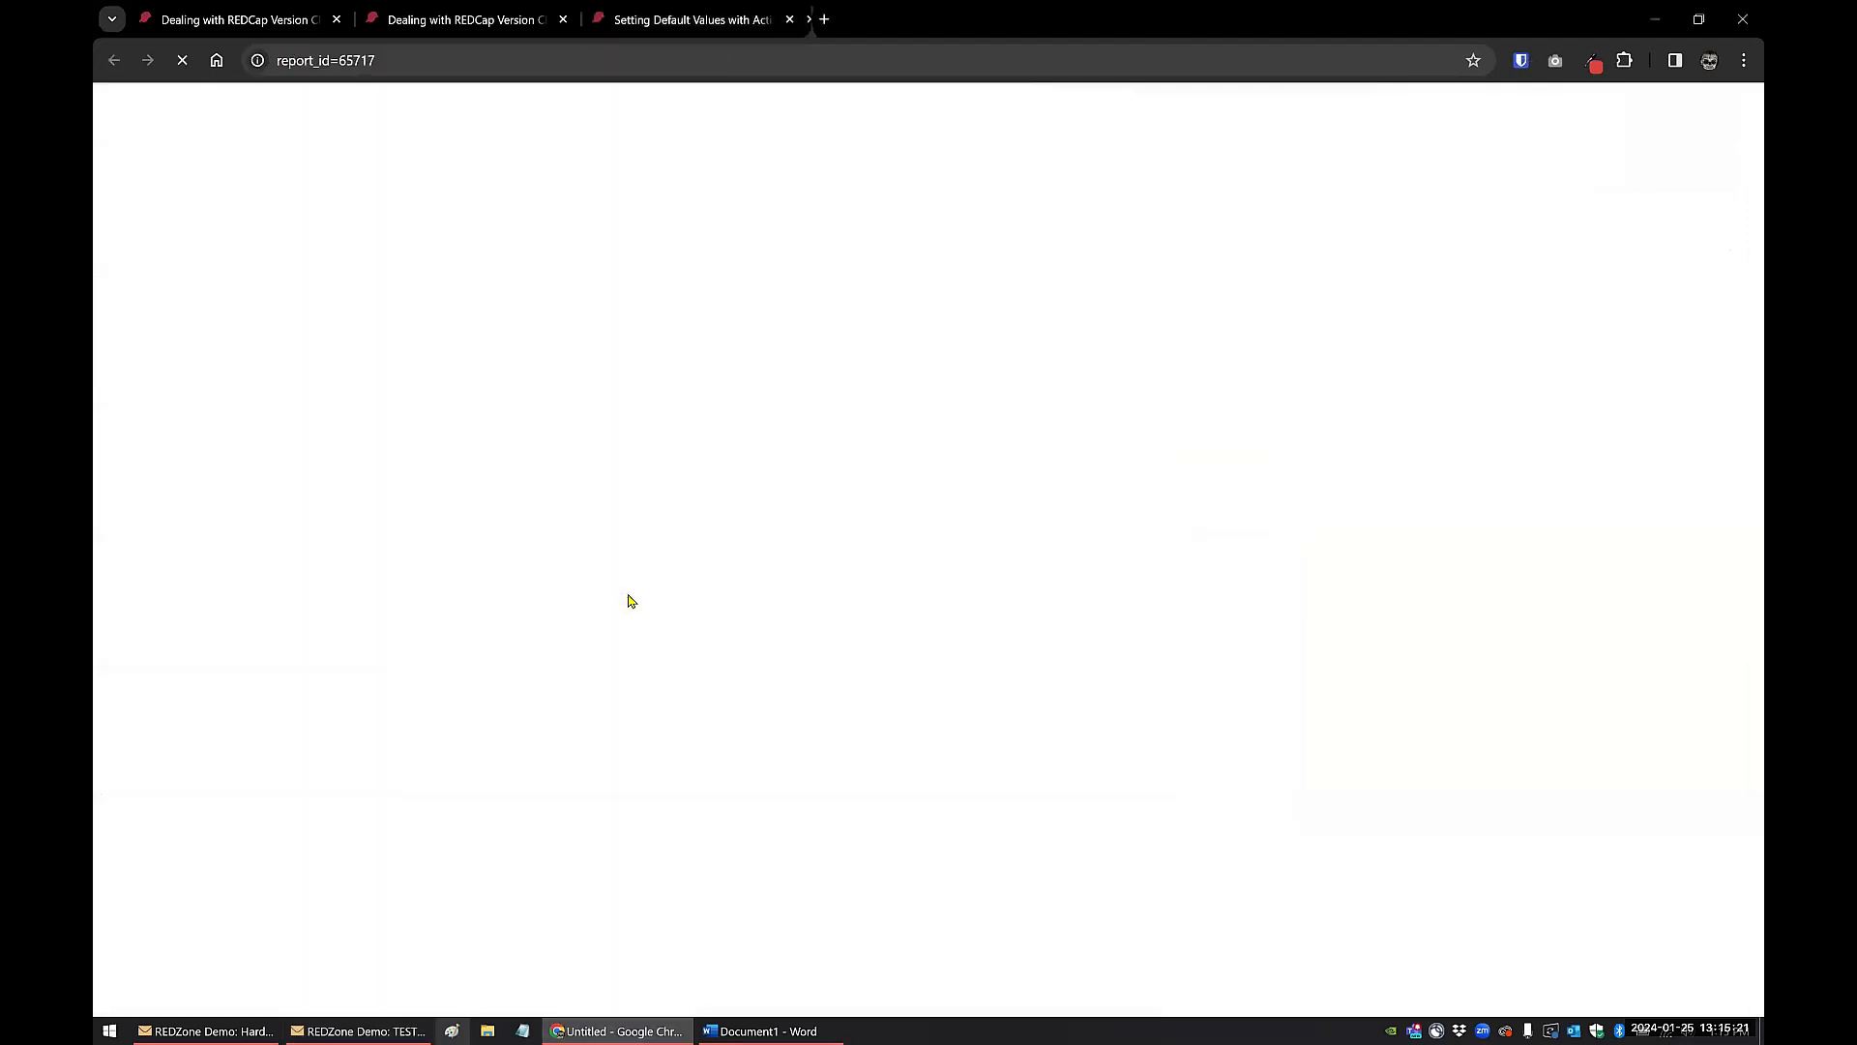
pyautogui.moveTo(832, 336); pyautogui.dragTo(1000, 337)
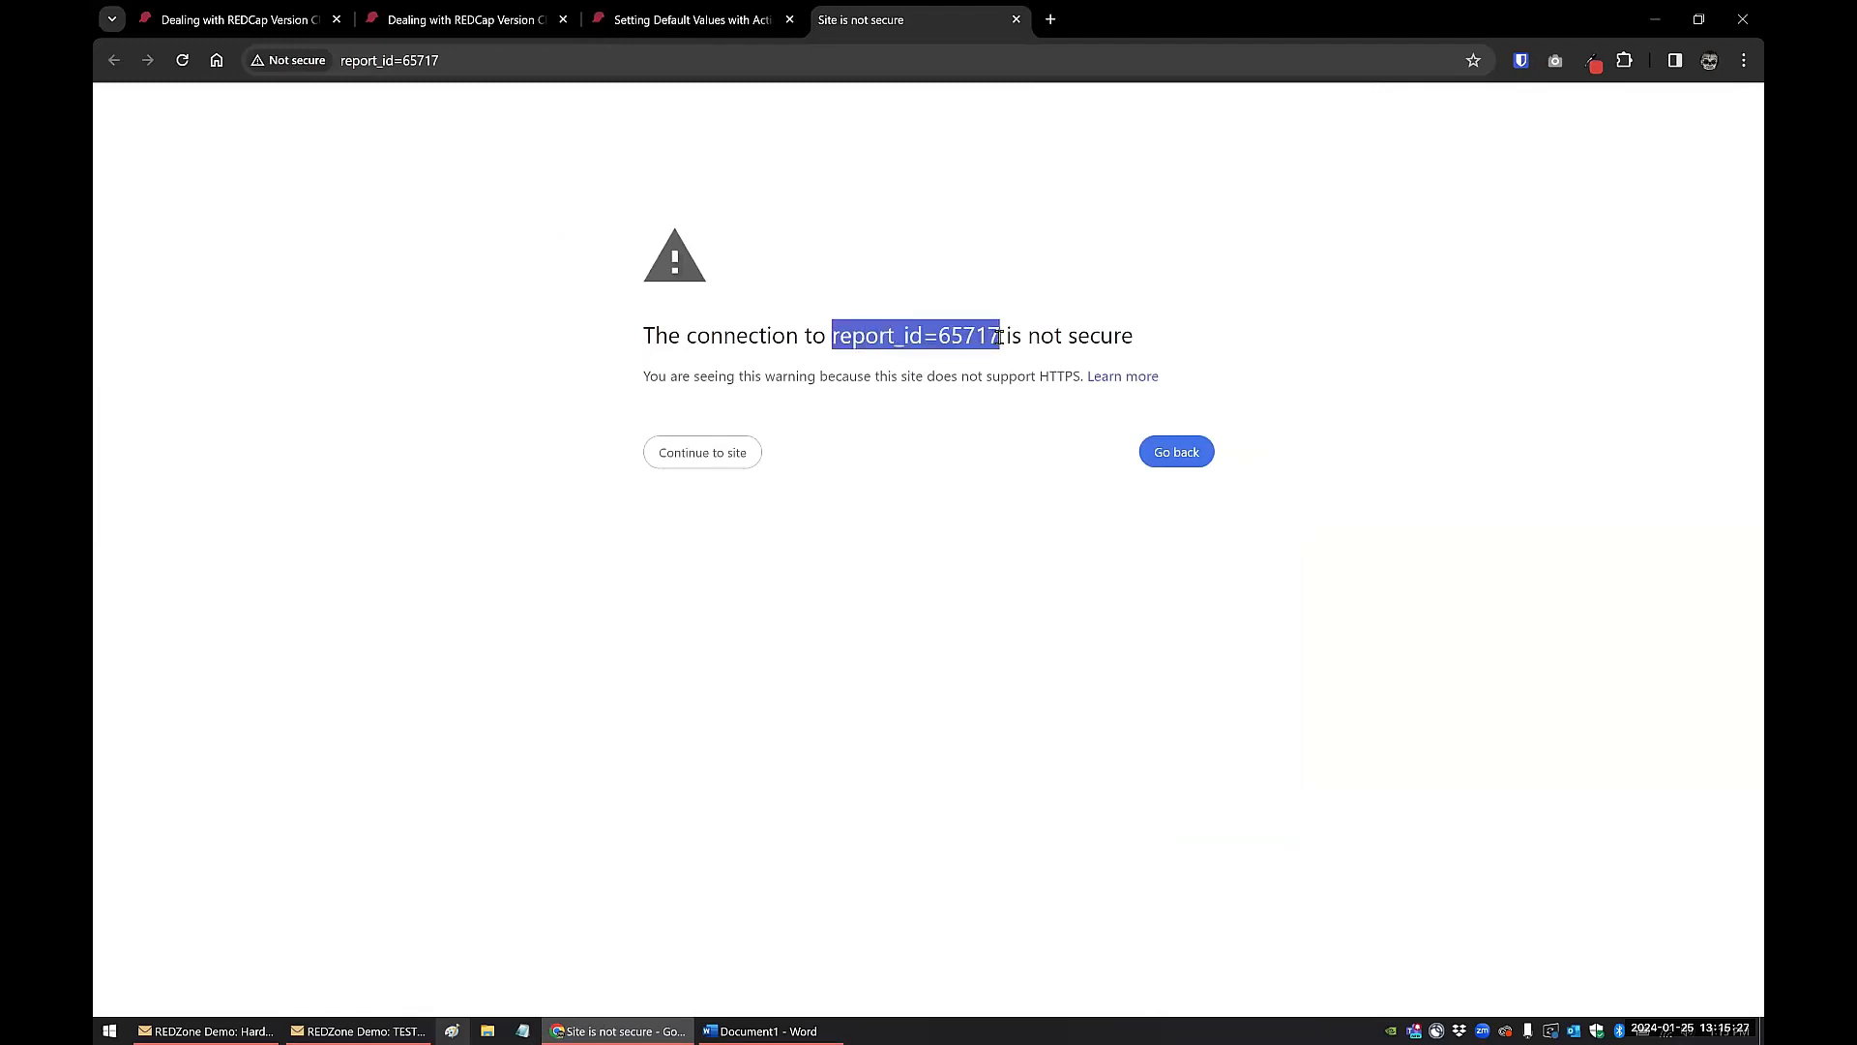
pyautogui.click(778, 1029)
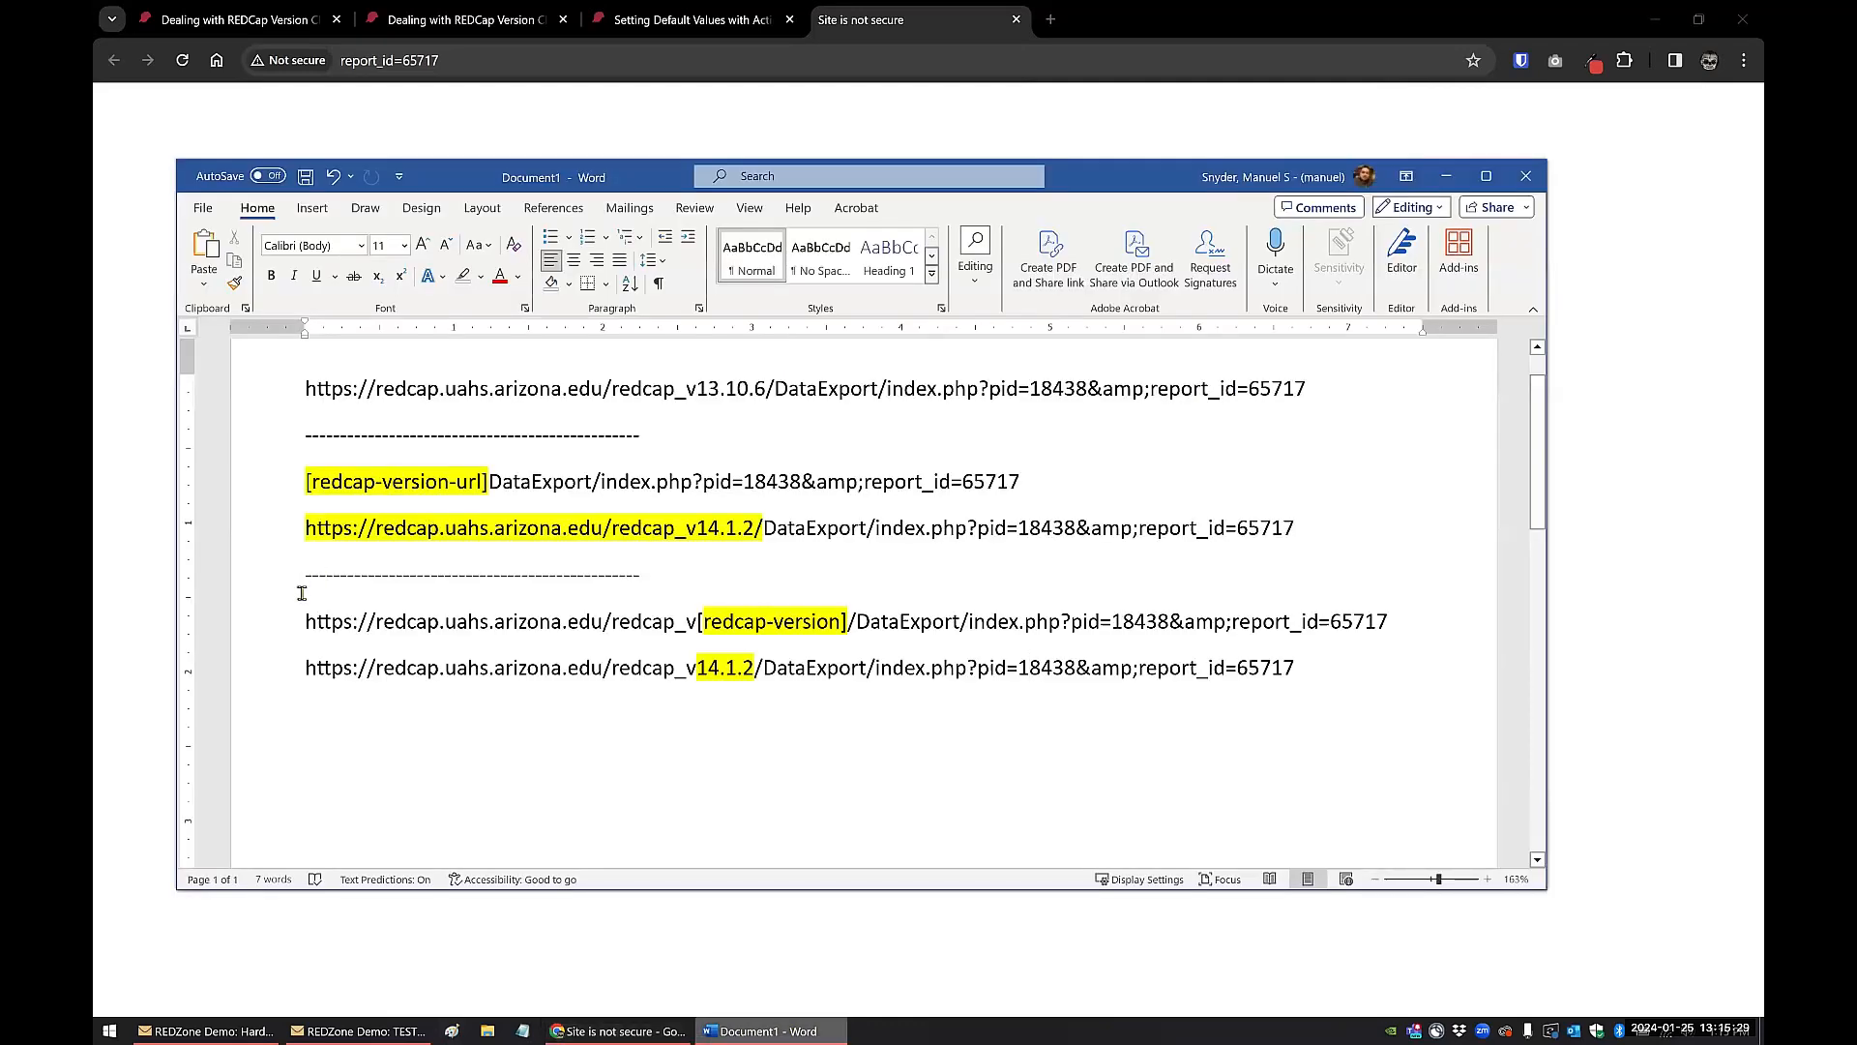
pyautogui.moveTo(306, 621); pyautogui.dragTo(610, 621)
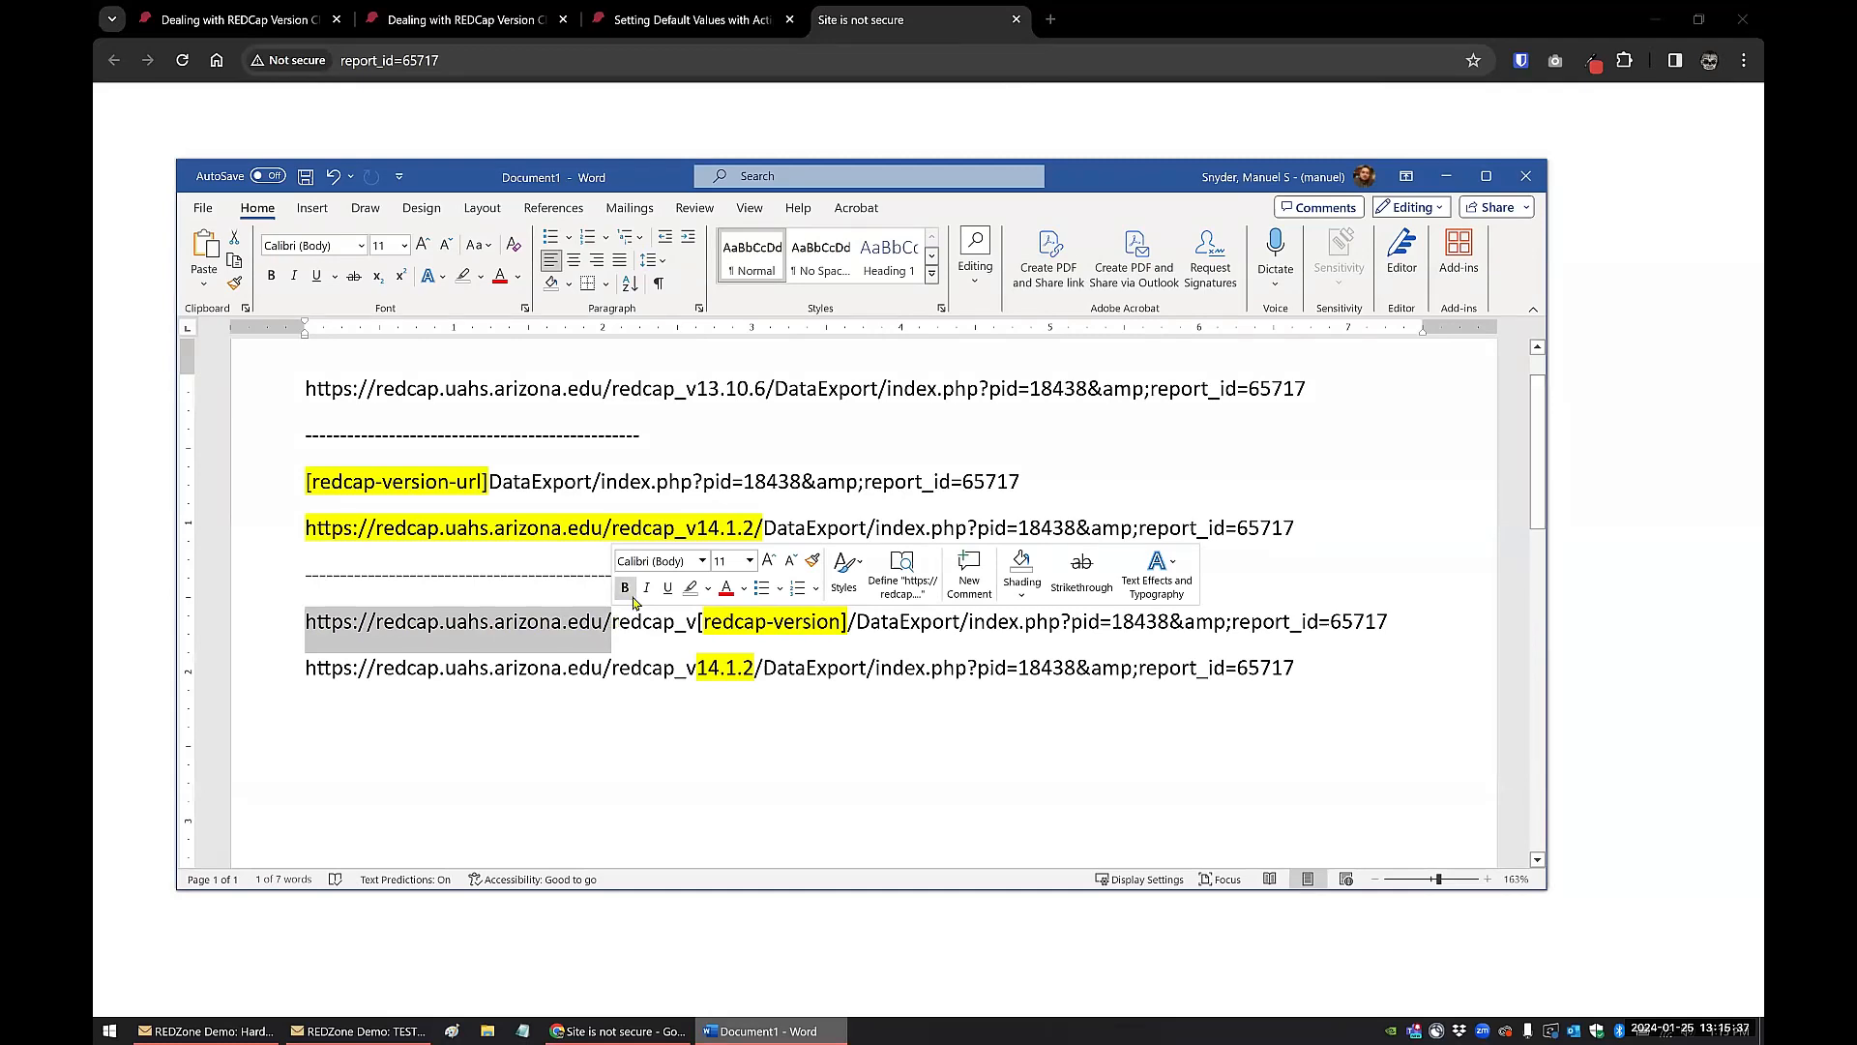
# Step: Close the "Site is not secure" page and follow the report link in the redcap-version-url email containing the full version address
pyautogui.click(694, 910)
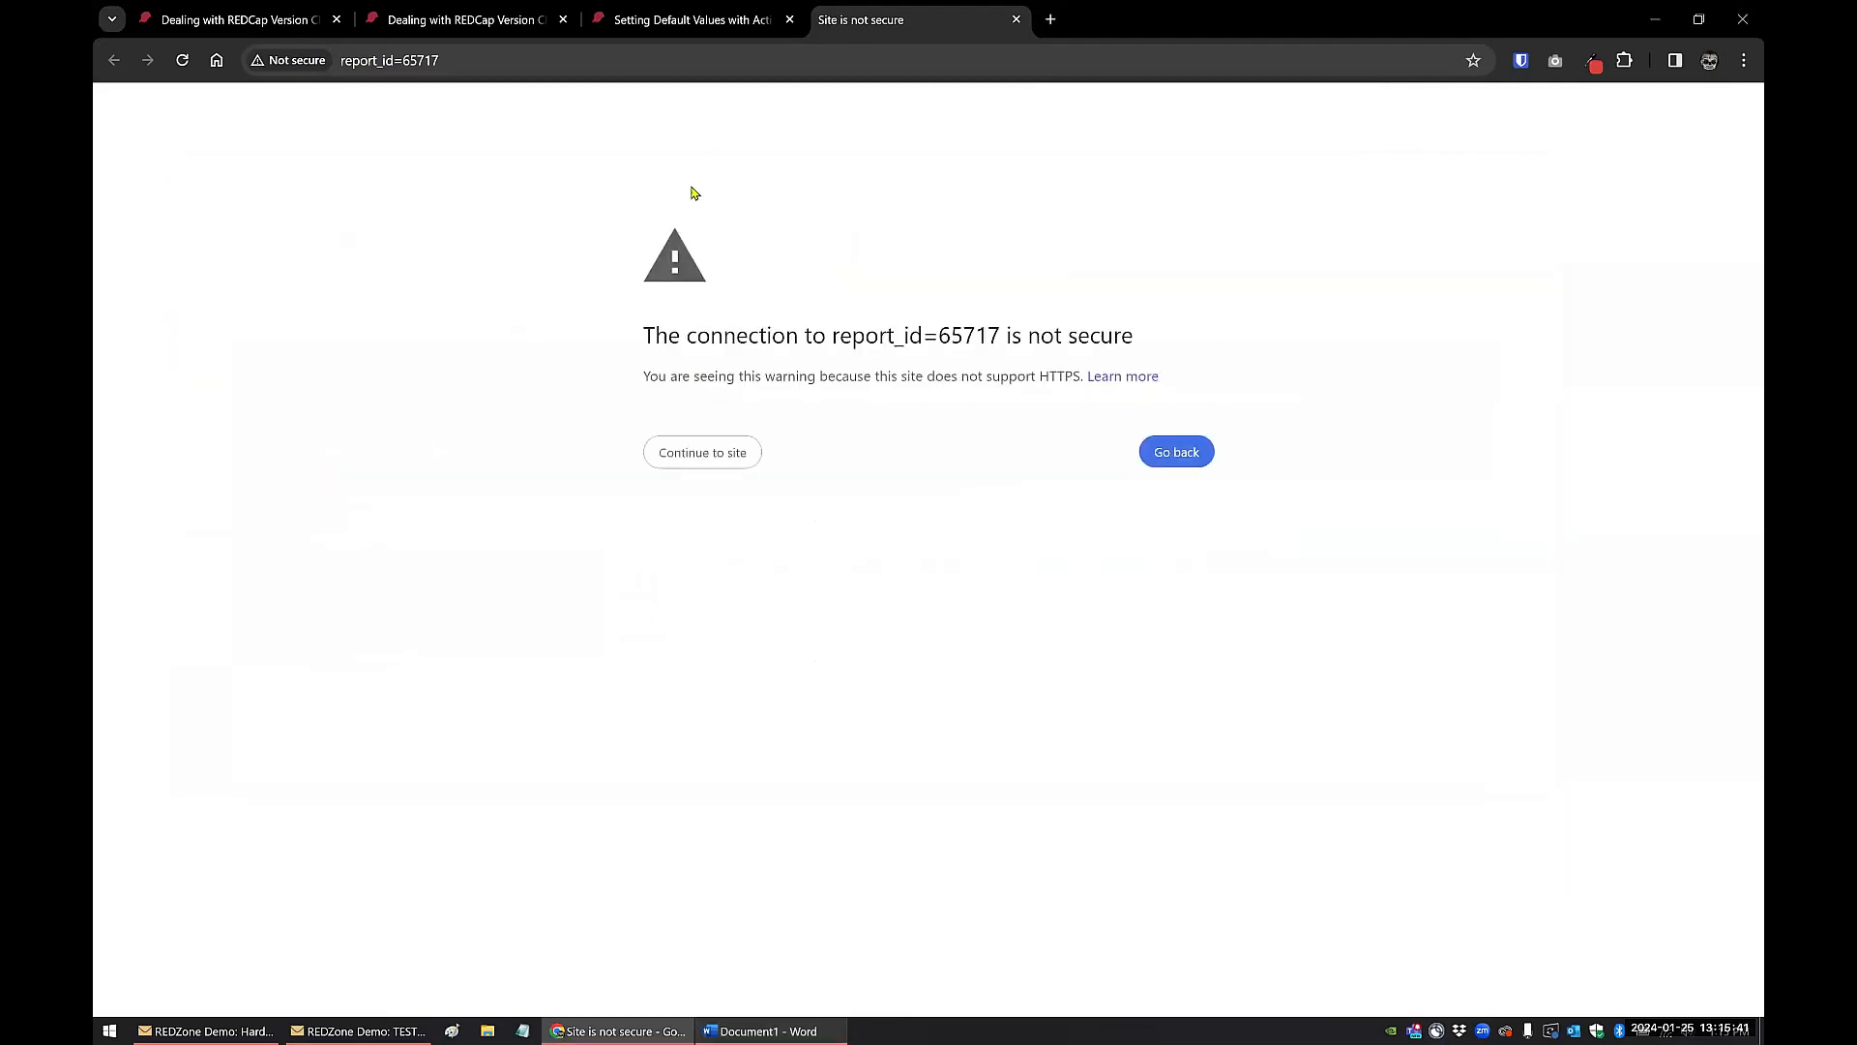
pyautogui.click(1017, 21)
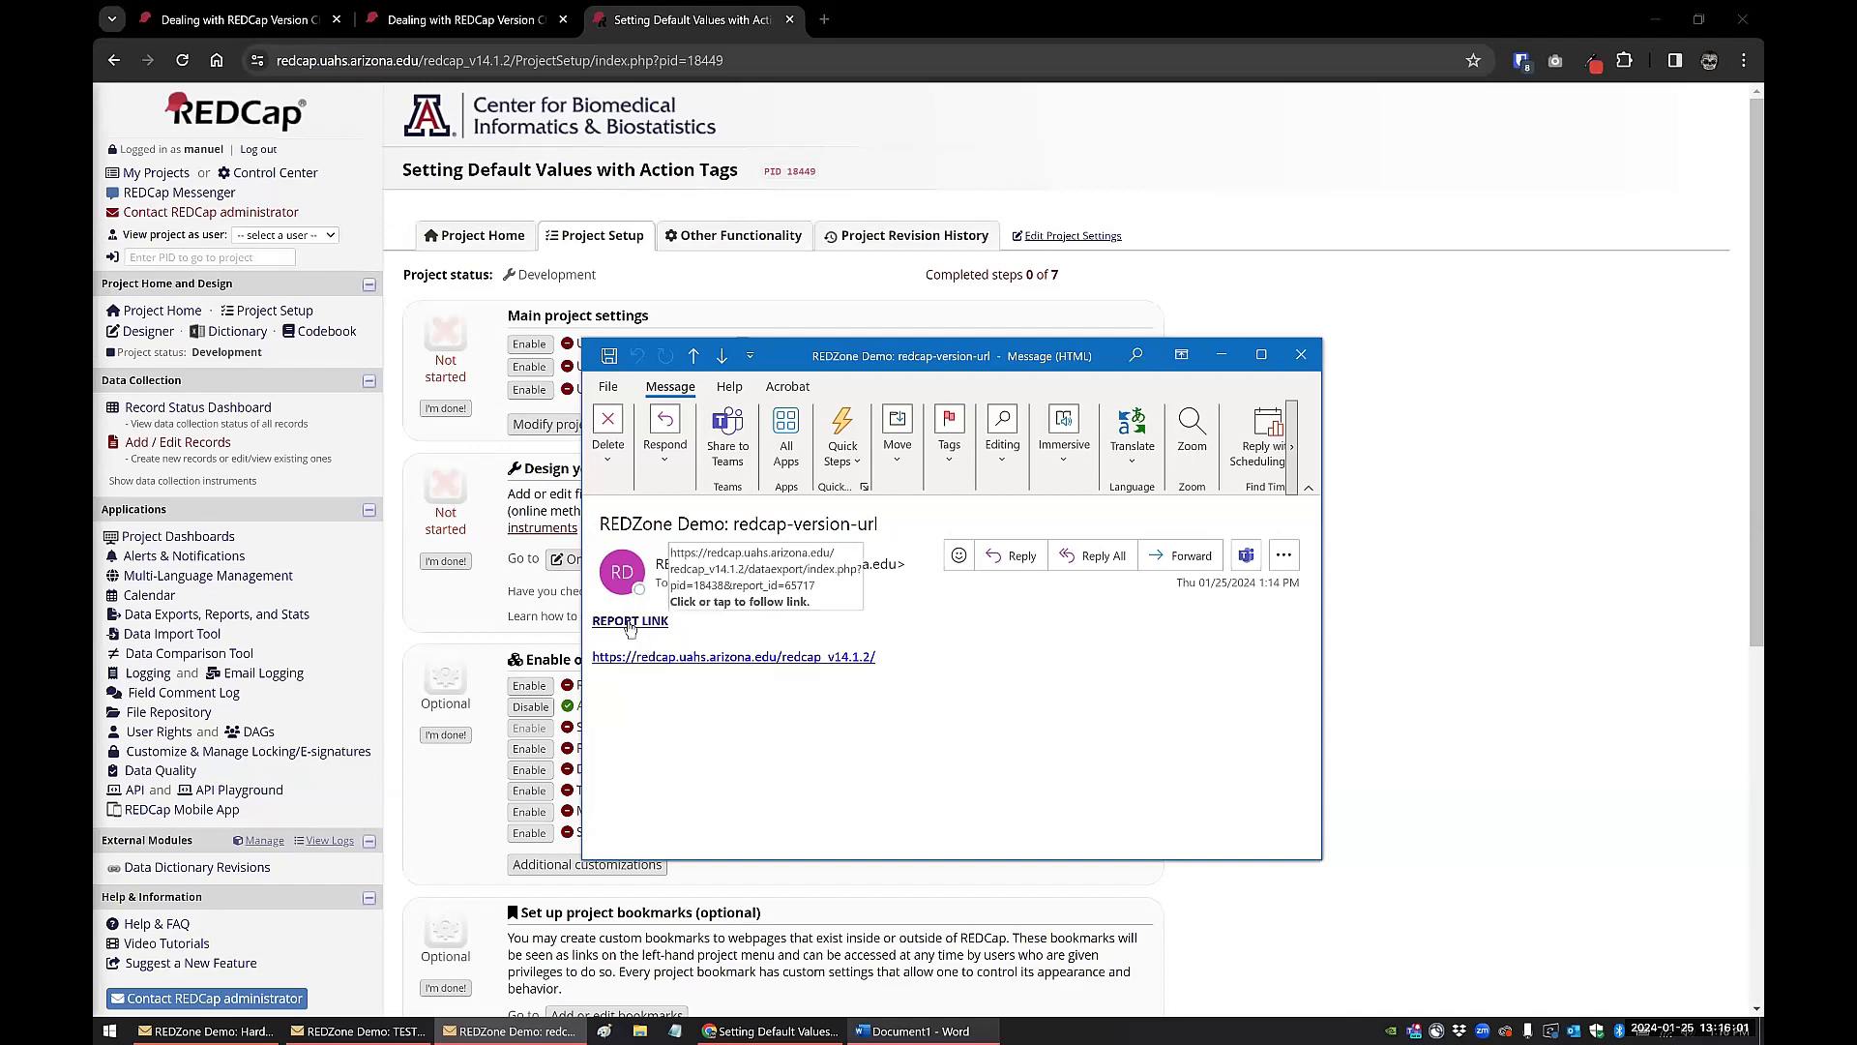
pyautogui.click(630, 621)
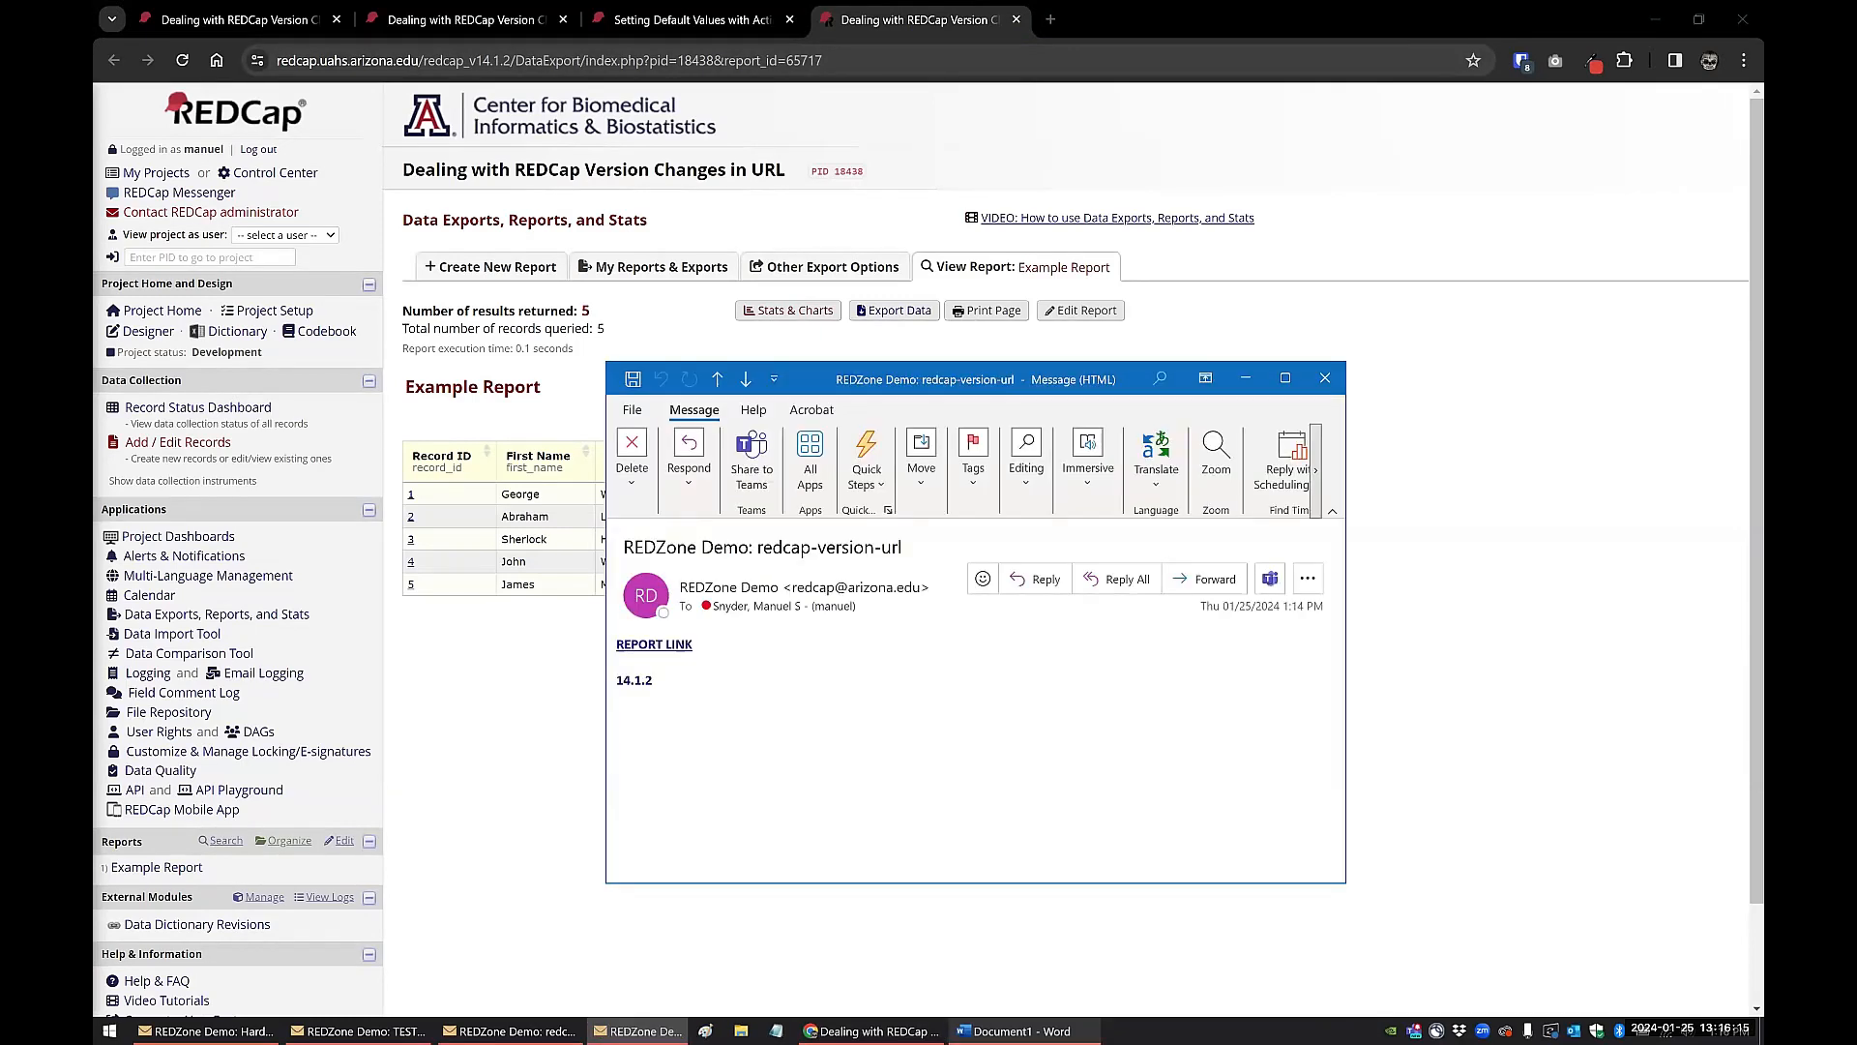
# Step: Examine the version number in the other redcap-version-url email and follow its report link
pyautogui.moveTo(621, 684); pyautogui.dragTo(680, 683)
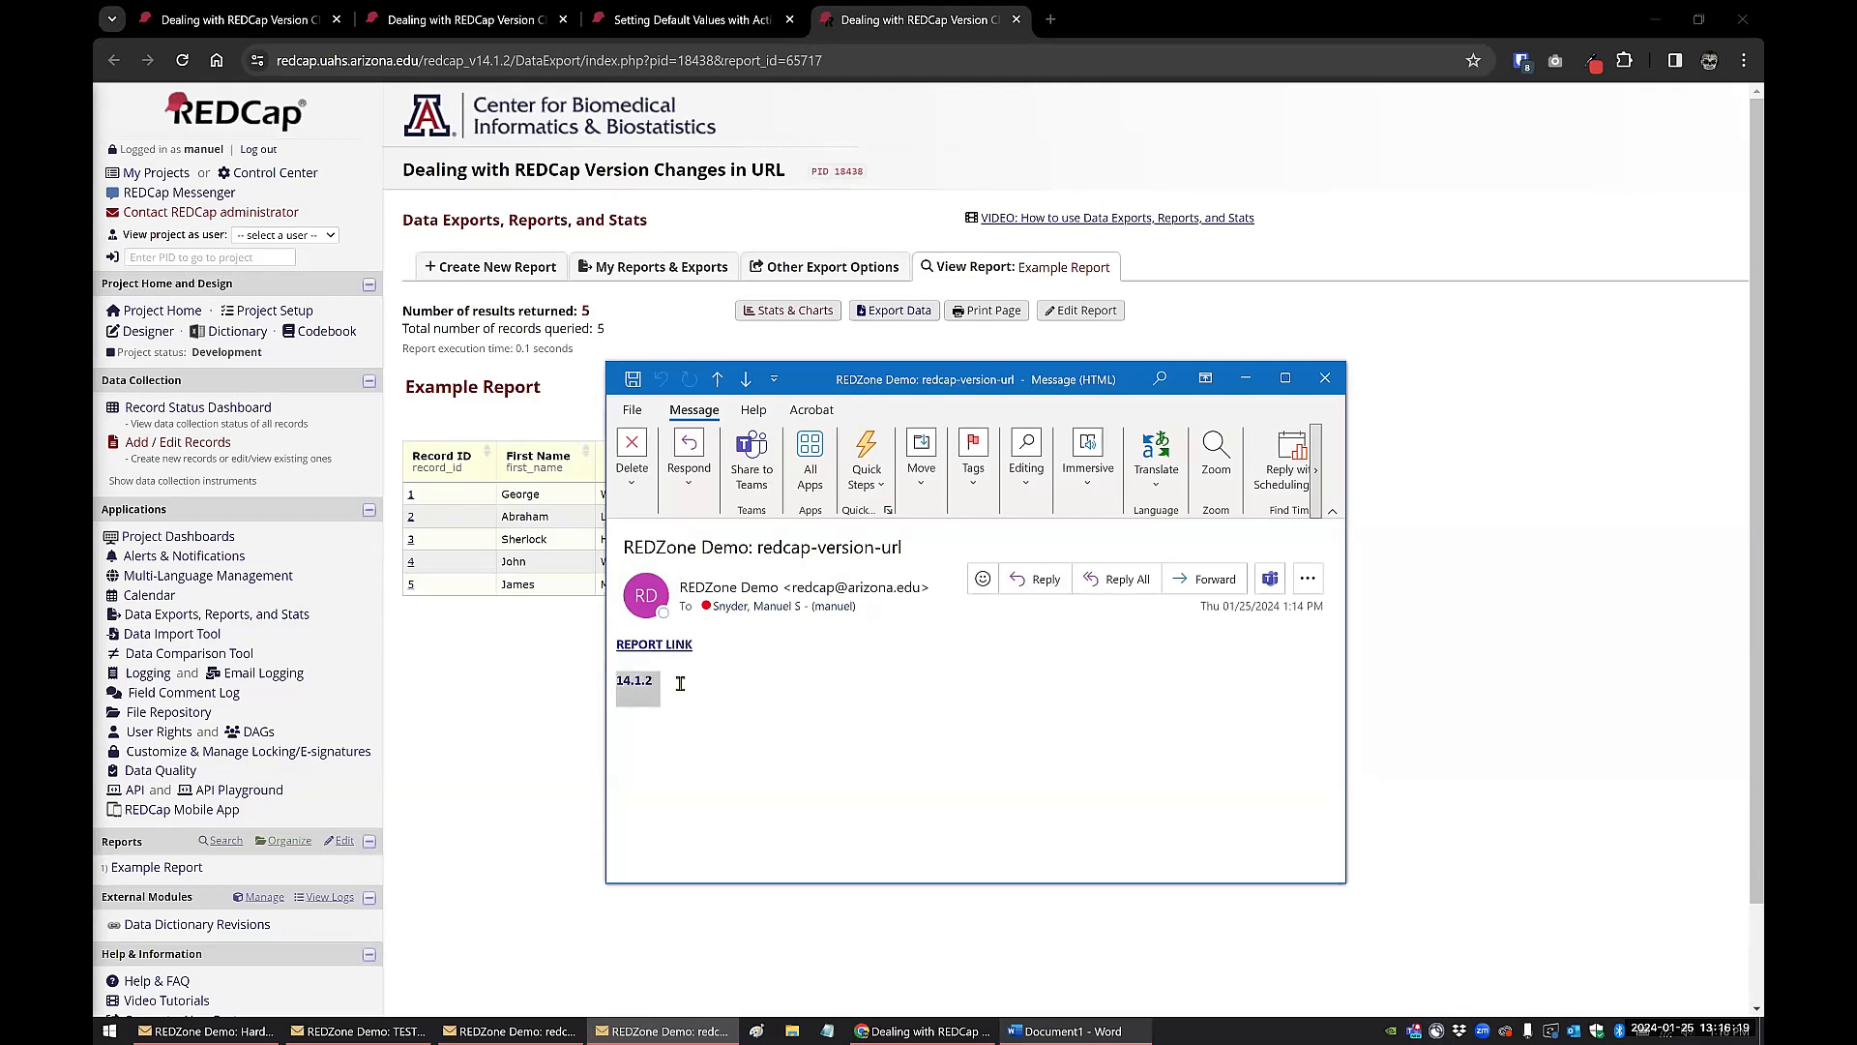
pyautogui.keyDown('ctrl'); pyautogui.click(661, 649); pyautogui.keyUp('ctrl')
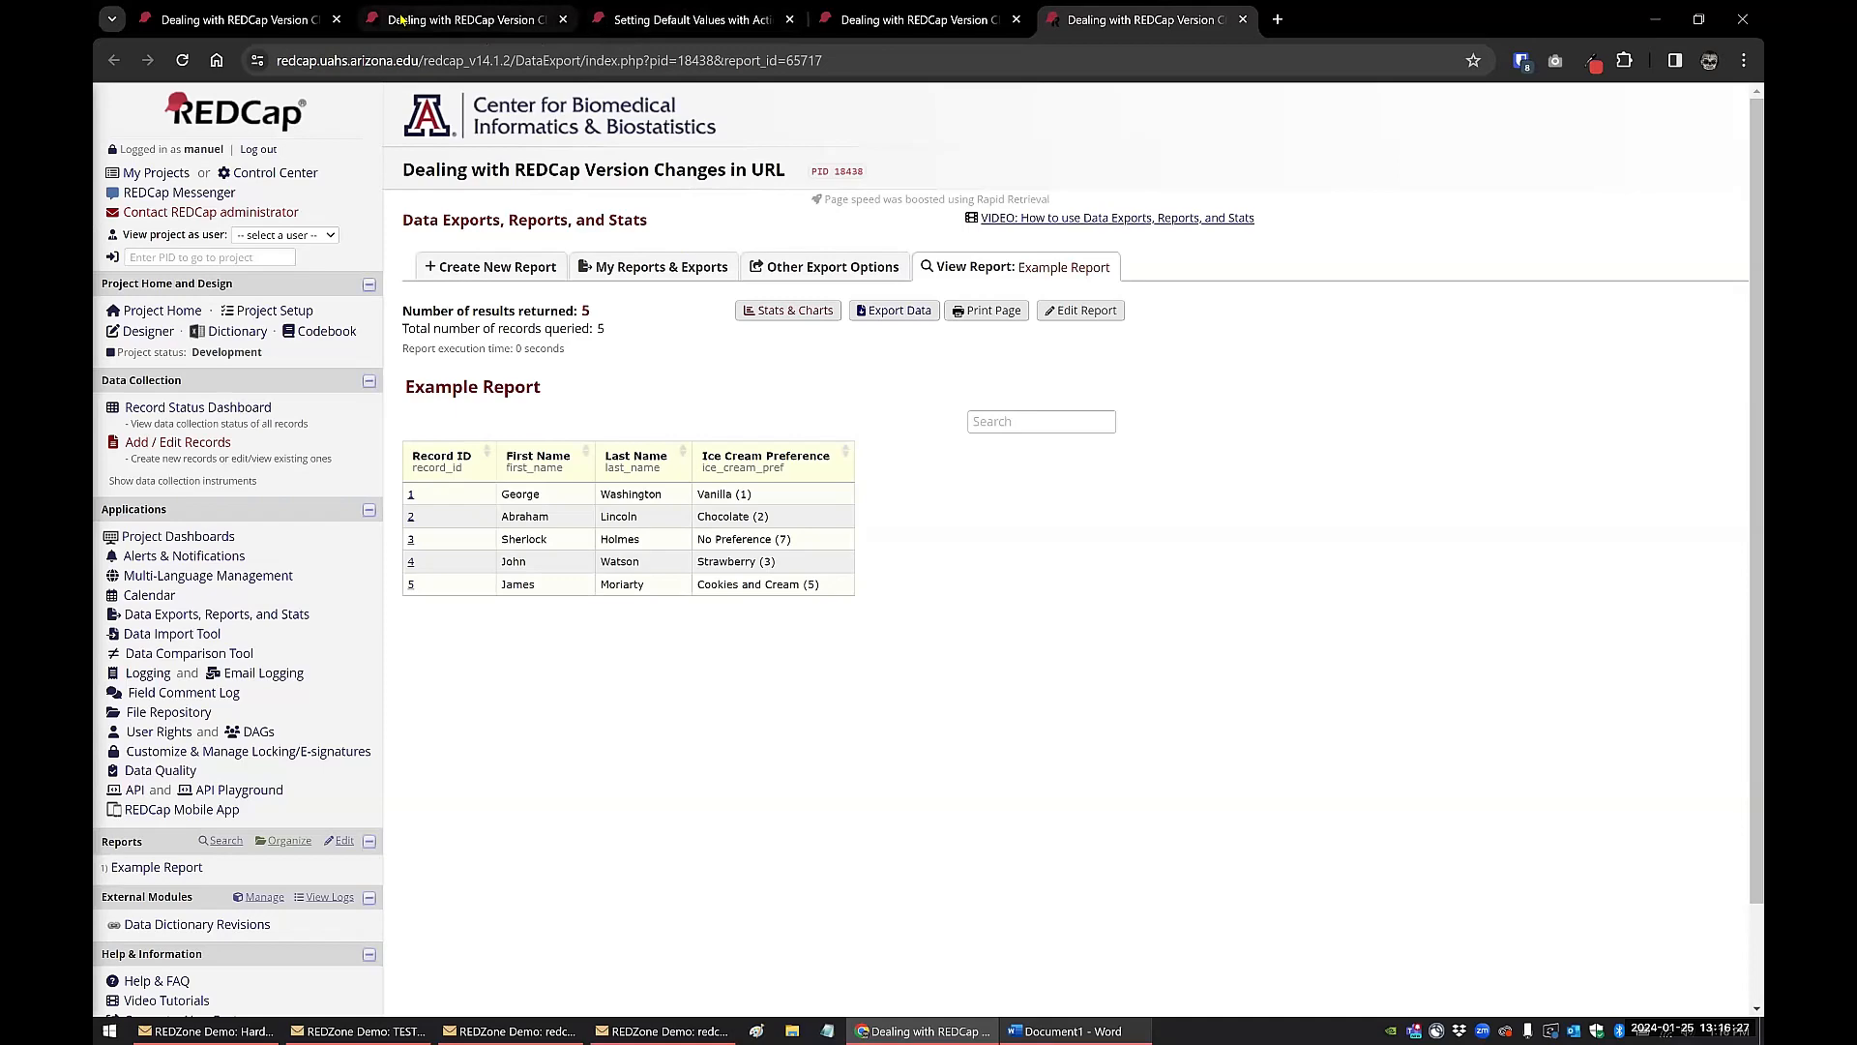
# Step: Filter the Smart Variables reference in the "Setting Default Values with Action Tags" project by "url", examine the [redcap-base-url] example output, and close the reference
pyautogui.click(404, 21)
pyautogui.click(281, 24)
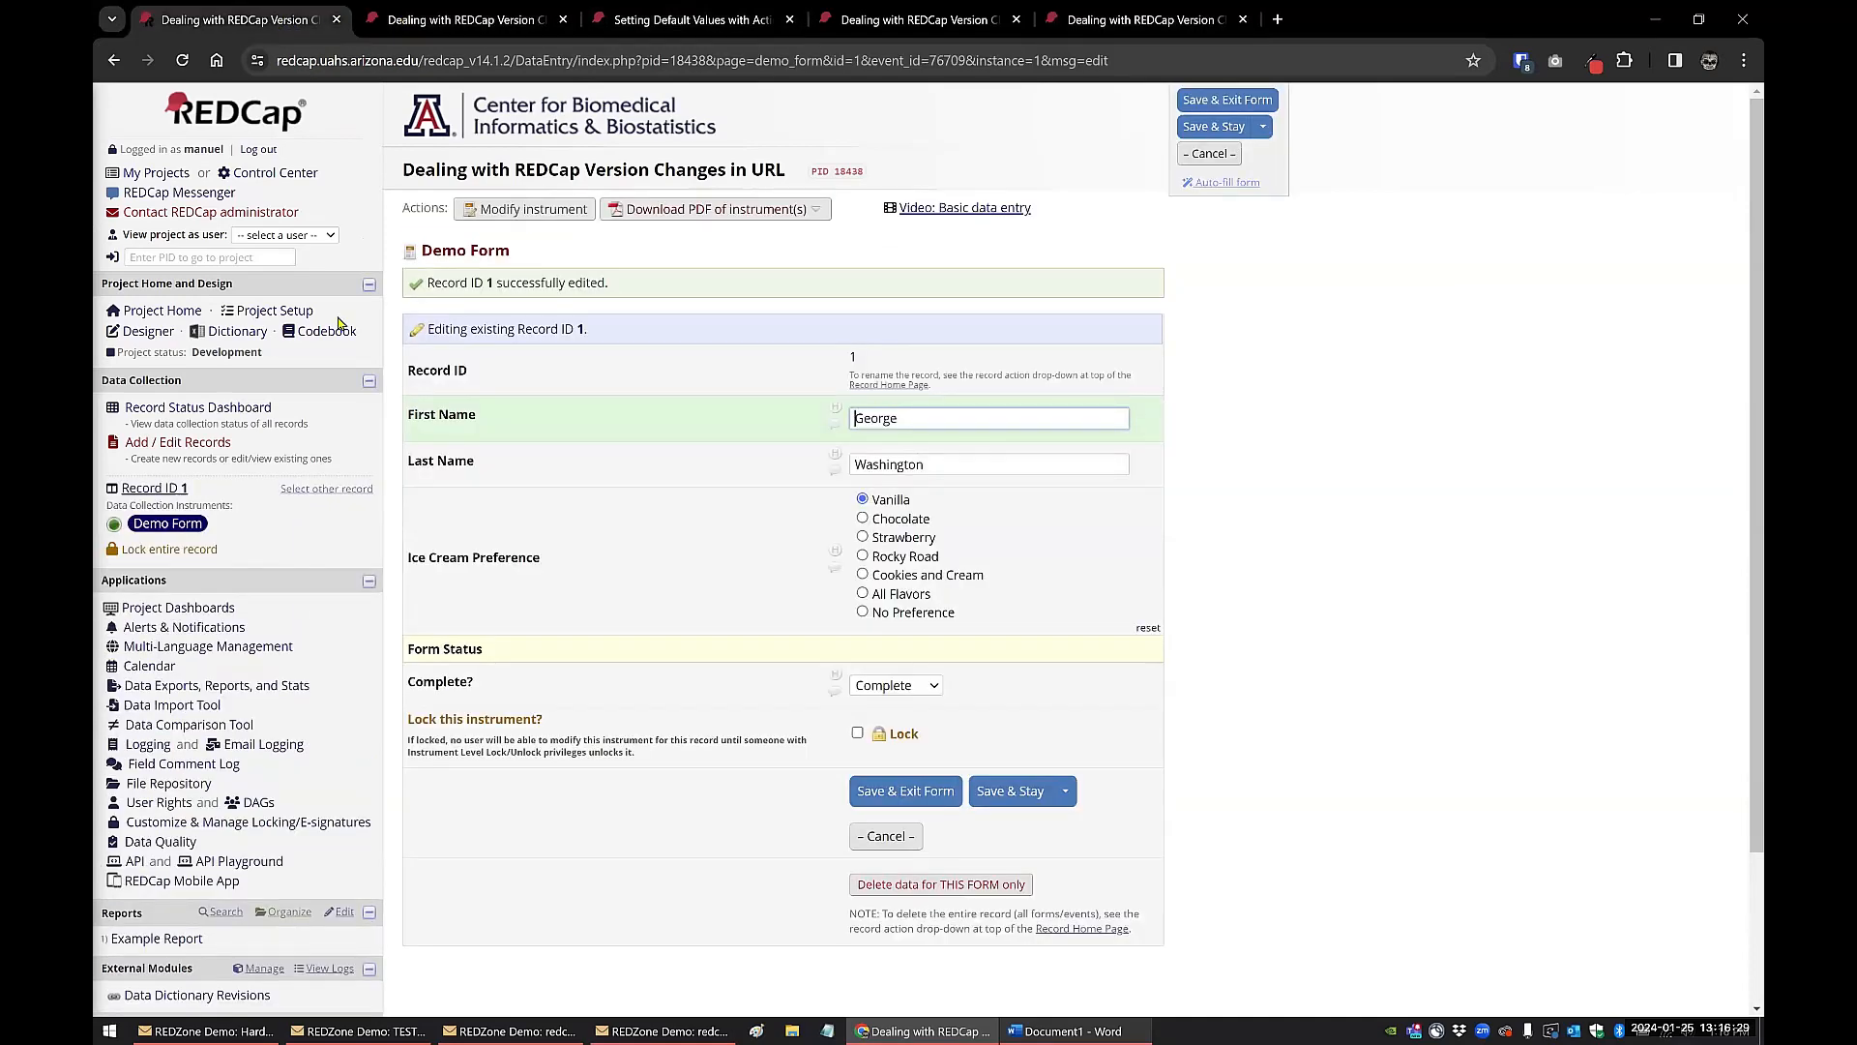
pyautogui.click(492, 23)
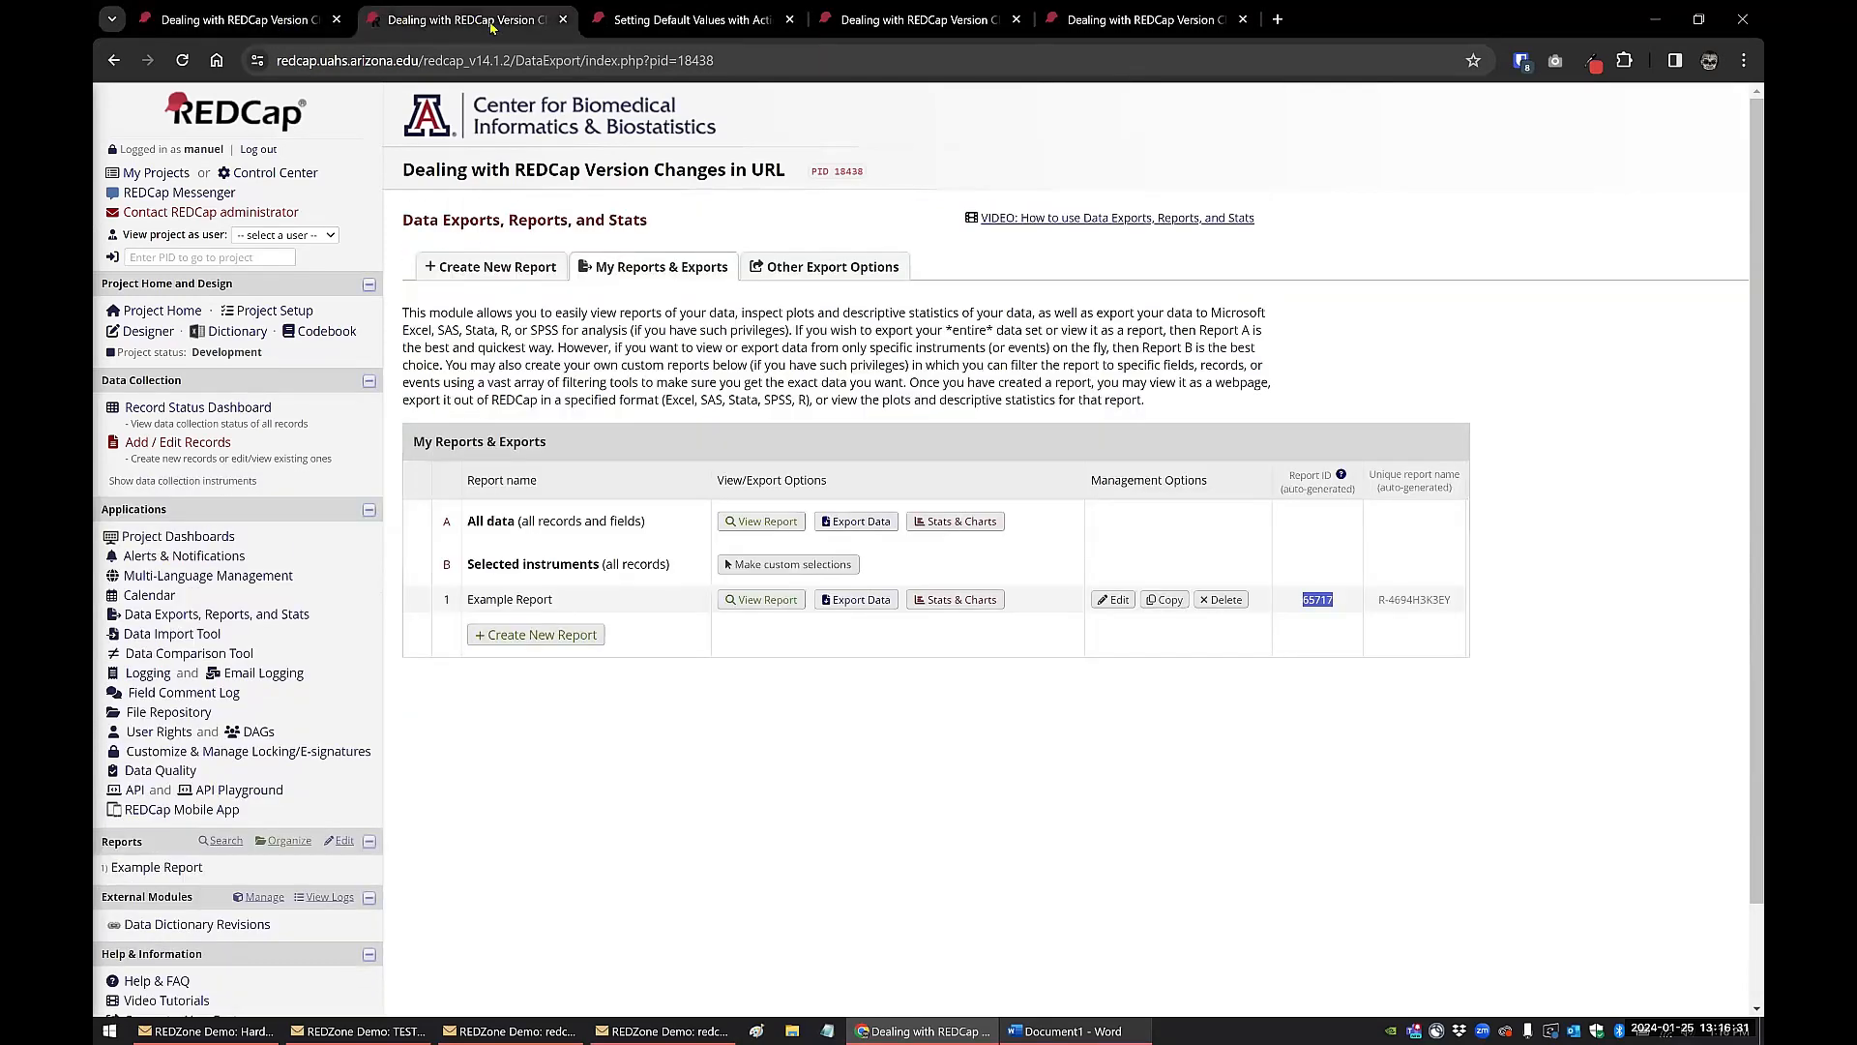
pyautogui.click(617, 21)
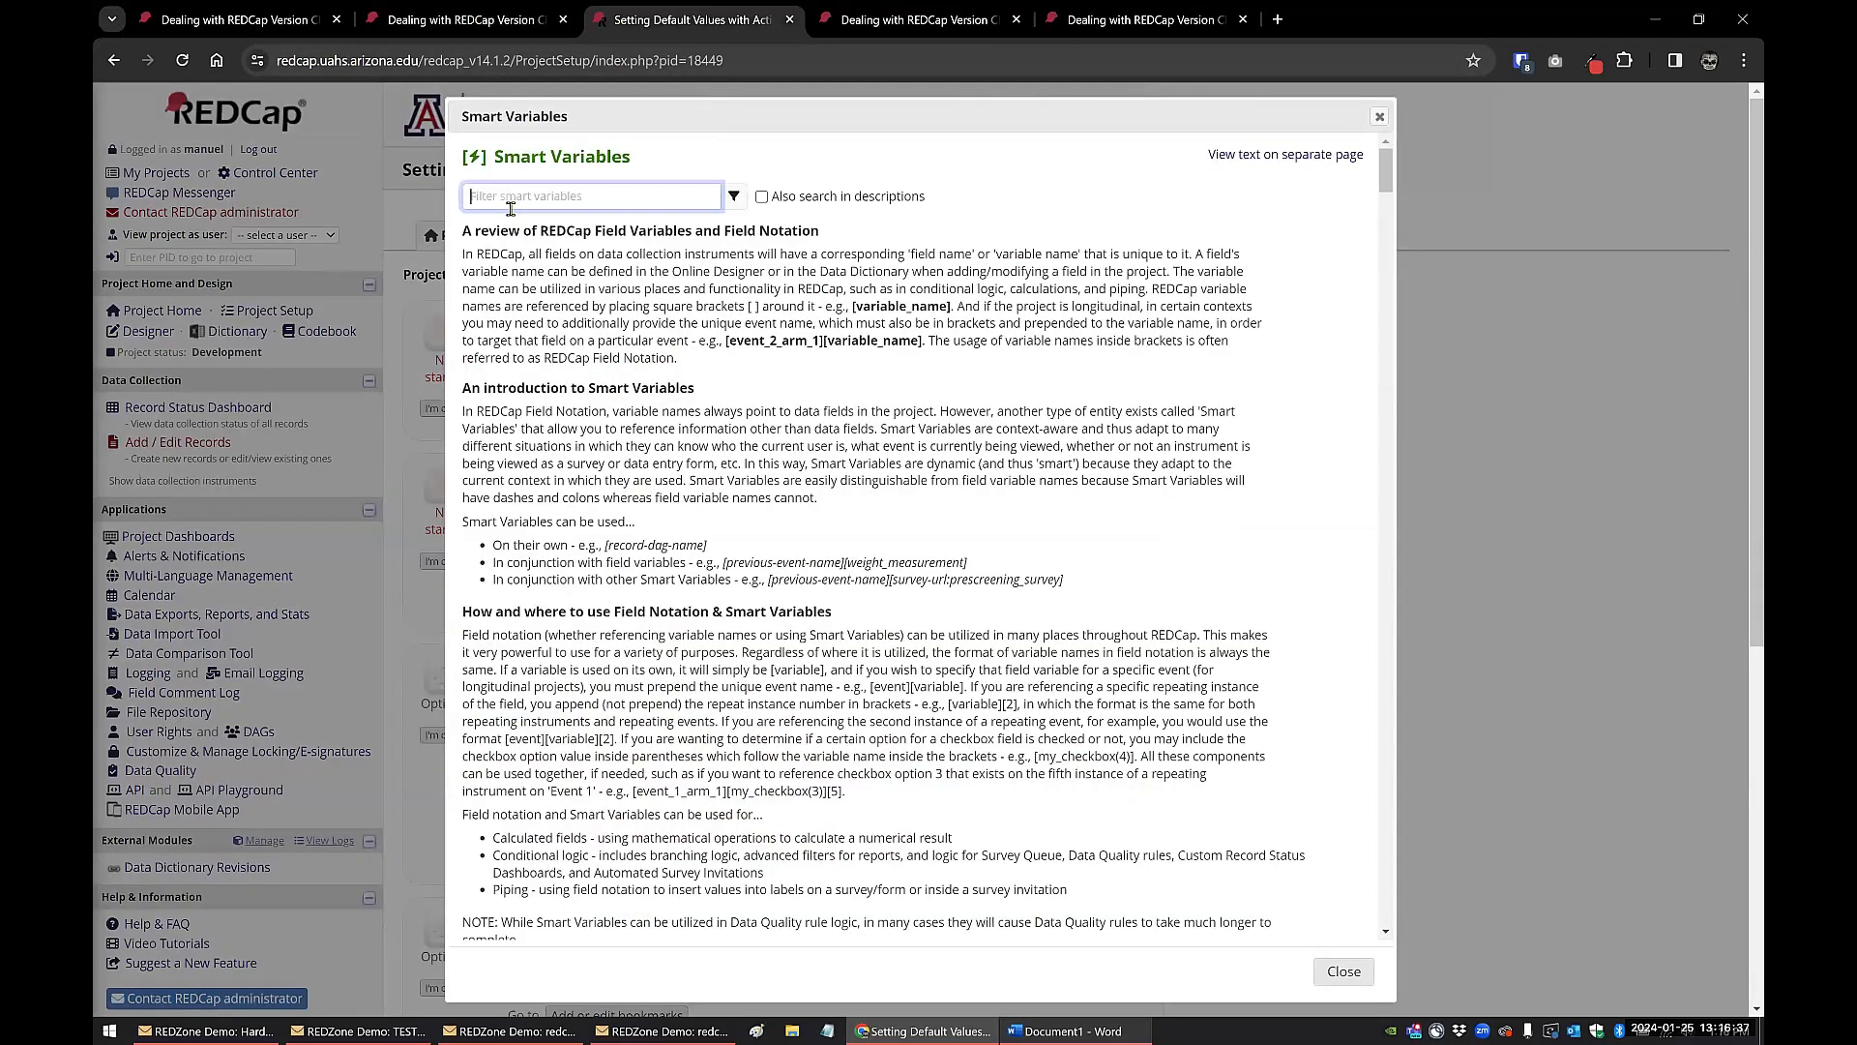
pyautogui.write('url')
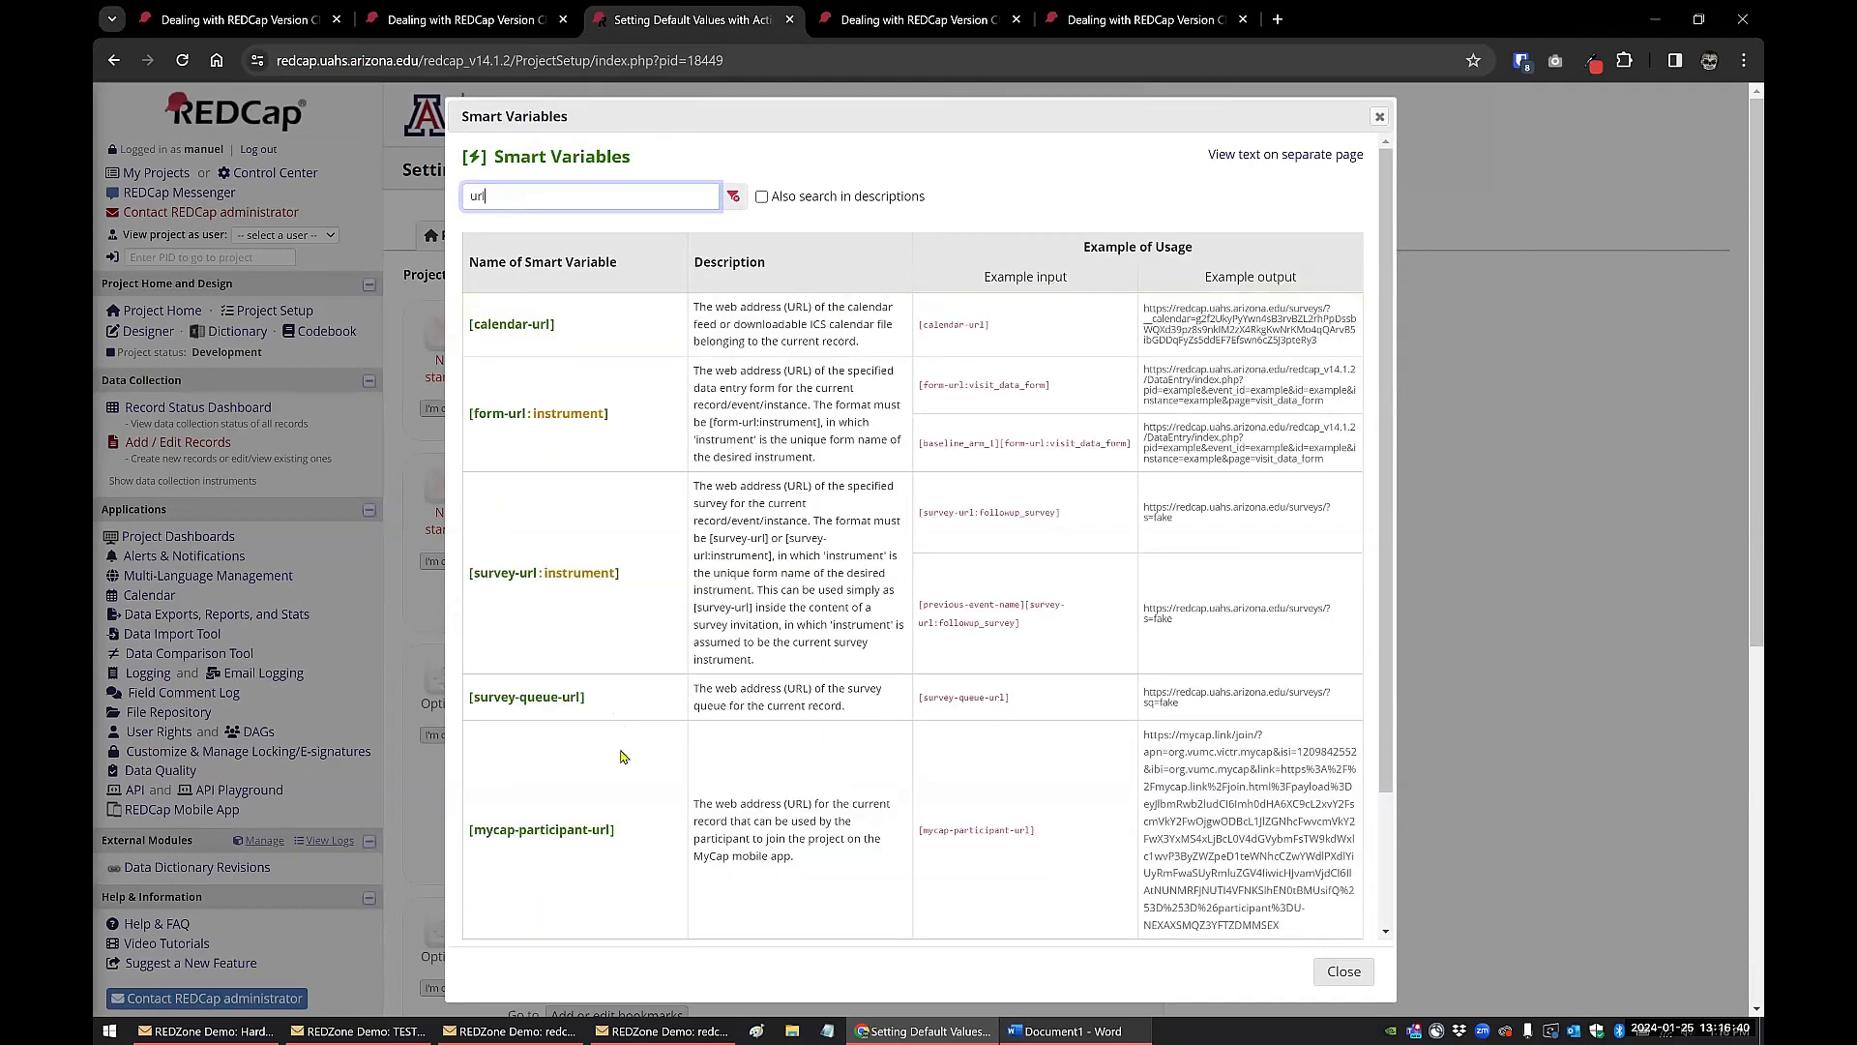
pyautogui.scroll(-5, 616, 723)
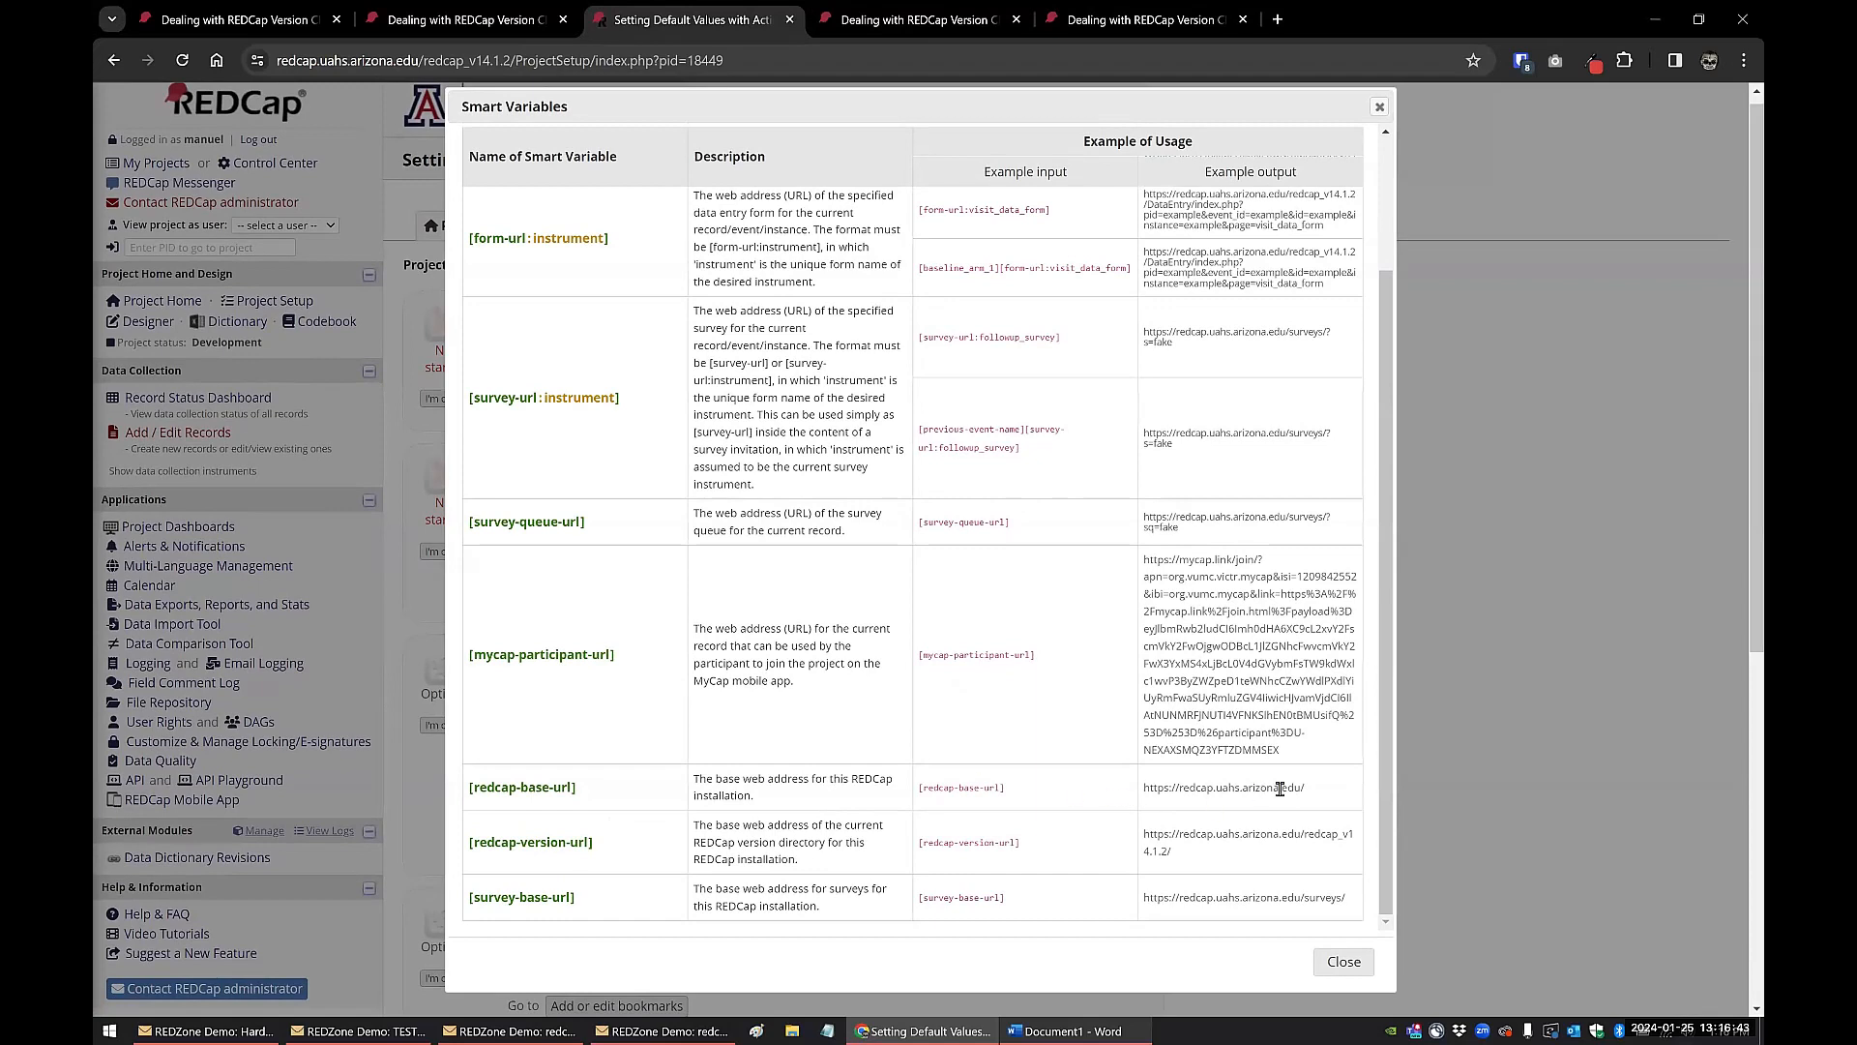
pyautogui.moveTo(1318, 792); pyautogui.dragTo(1136, 798)
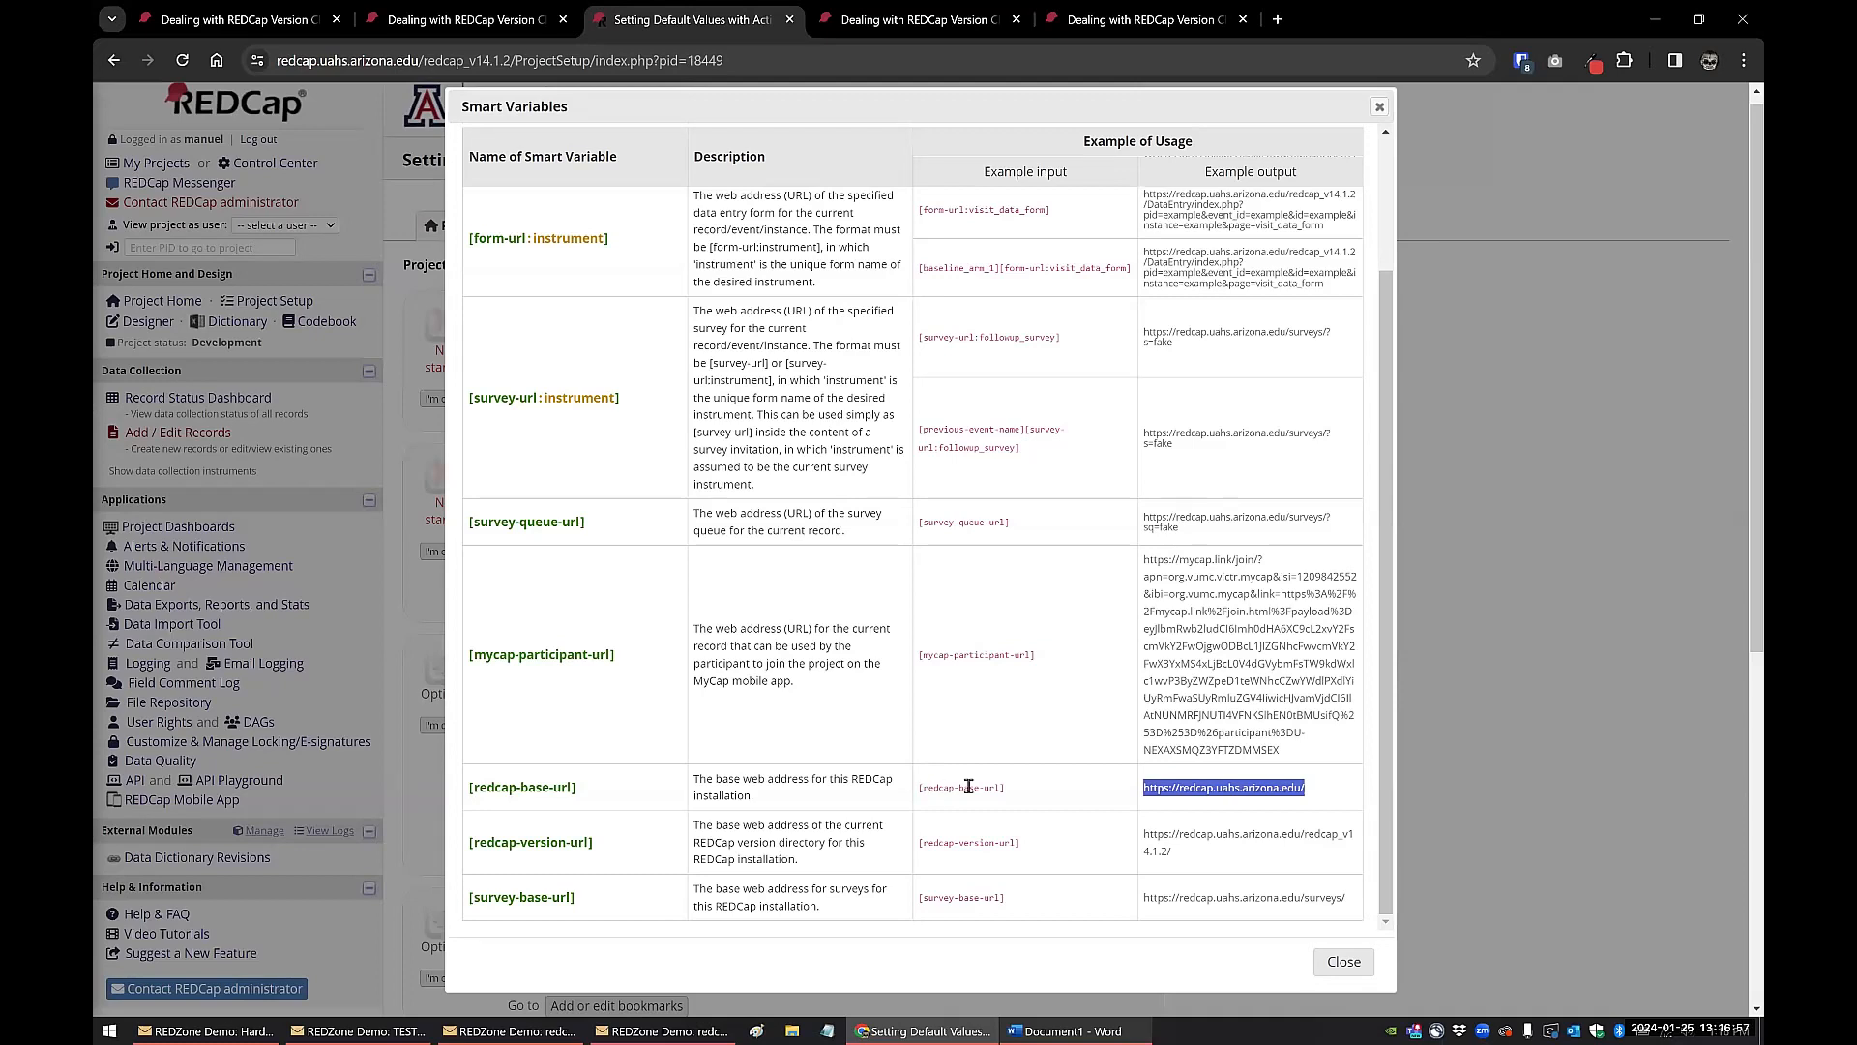
pyautogui.click(1340, 962)
# Step: Open Alerts & Notifications in the "Setting Default Values with Action Tags" project
pyautogui.click(220, 555)
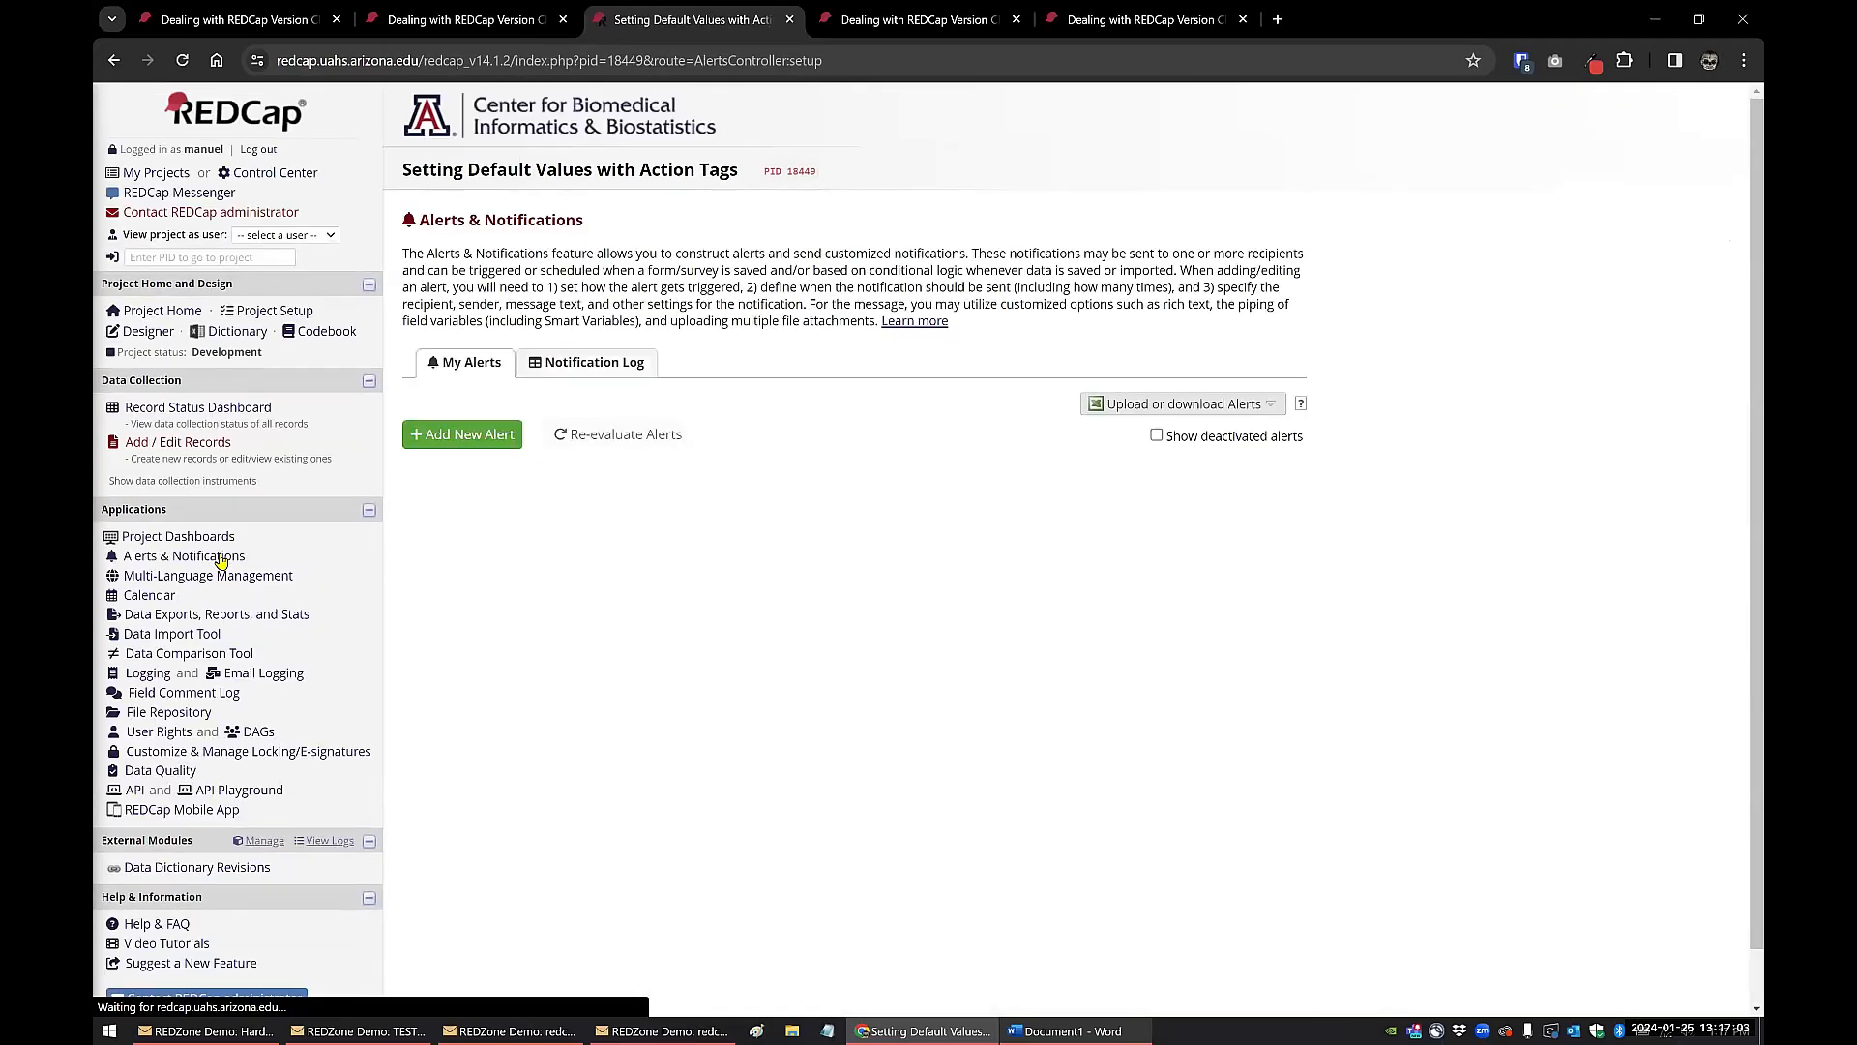